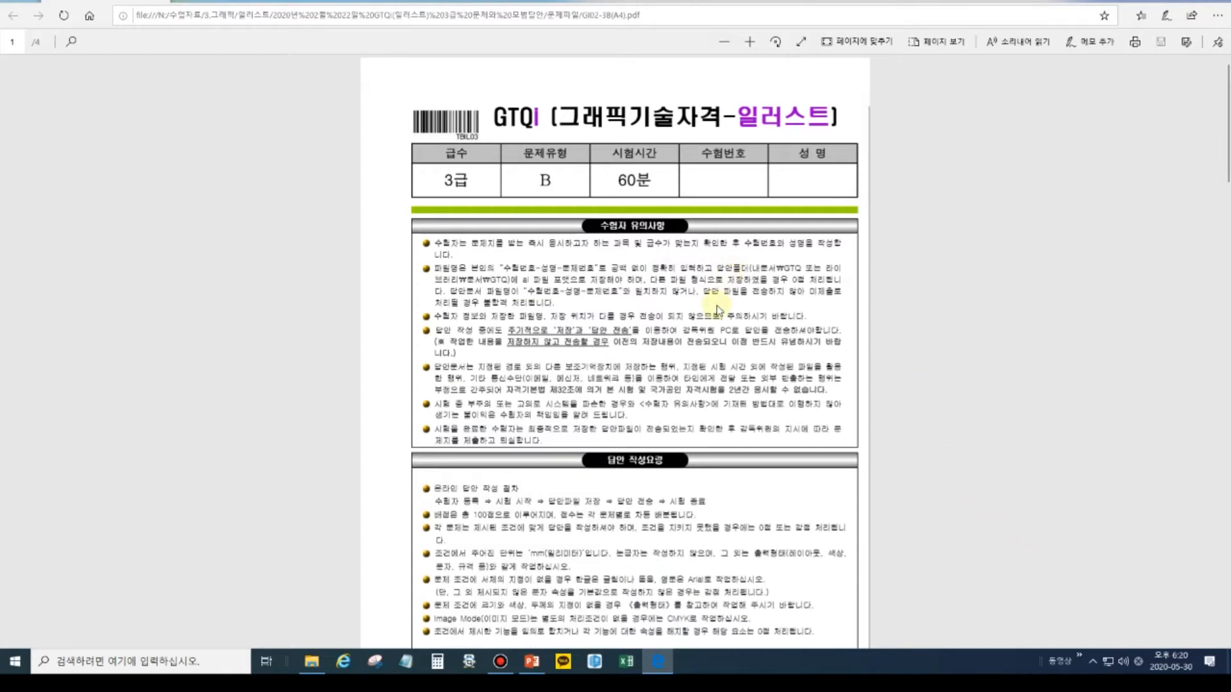
Enlarge the GTQ exam PDF and scroll down page 1 to the answer-writing guidelines and kpc logo.
scroll(717, 311, up, 2)
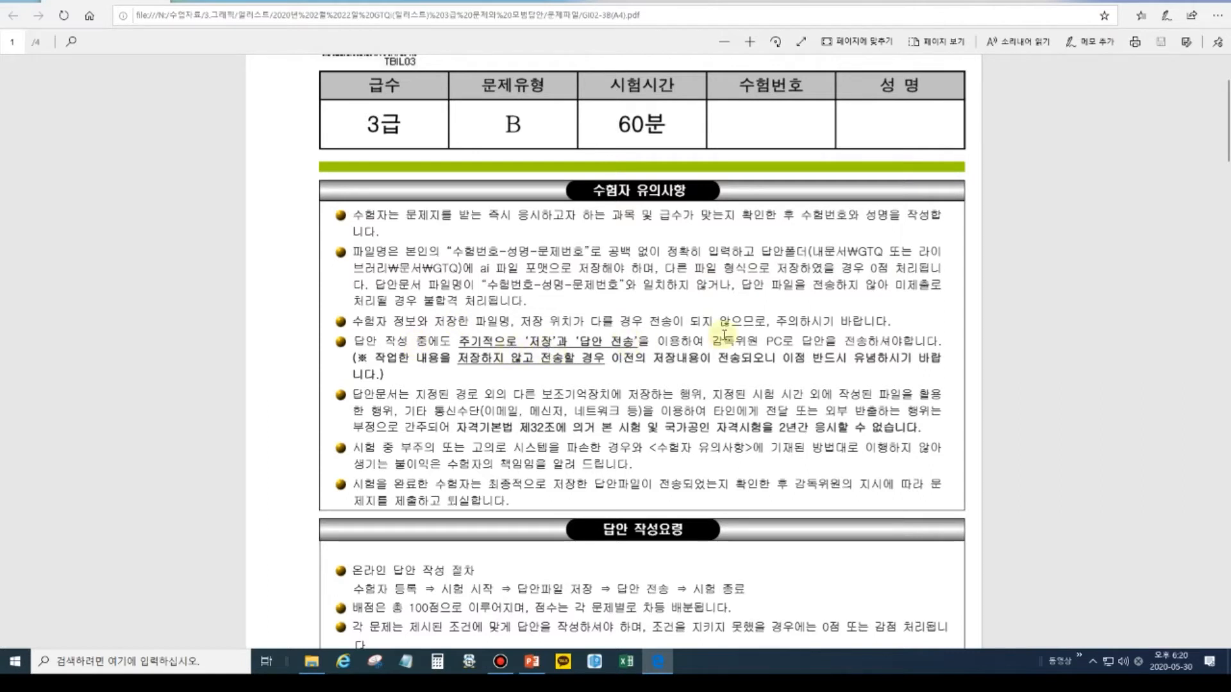
scroll(714, 477, down, 5)
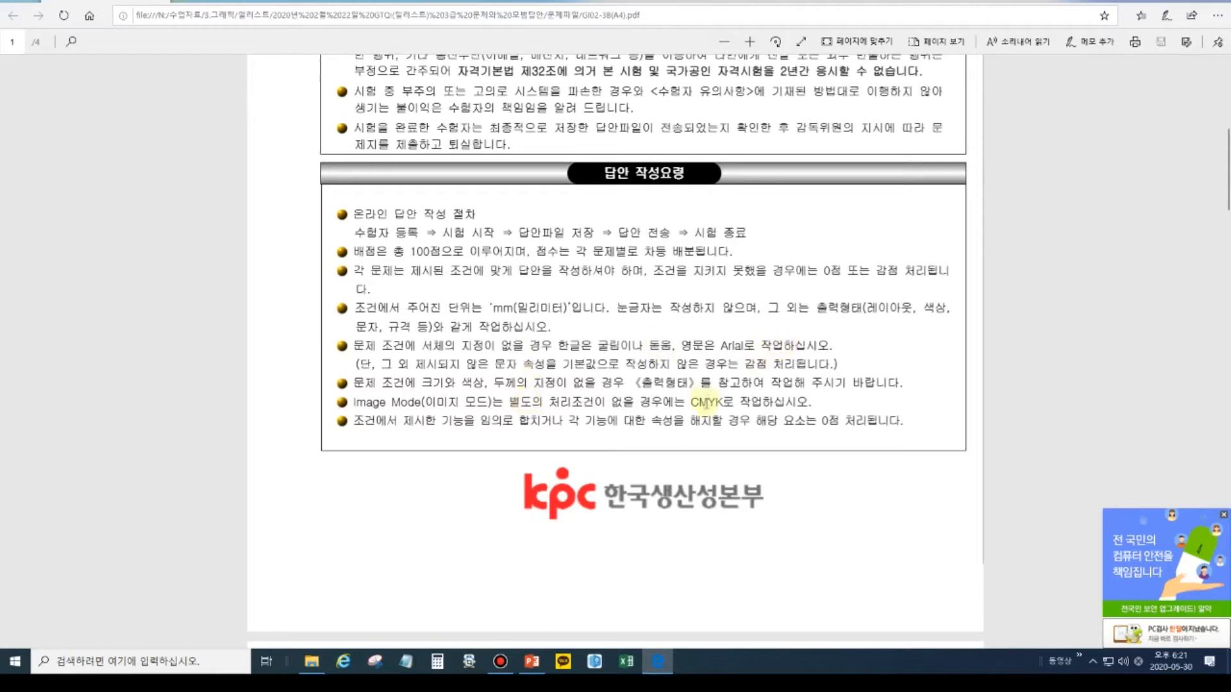
click(748, 402)
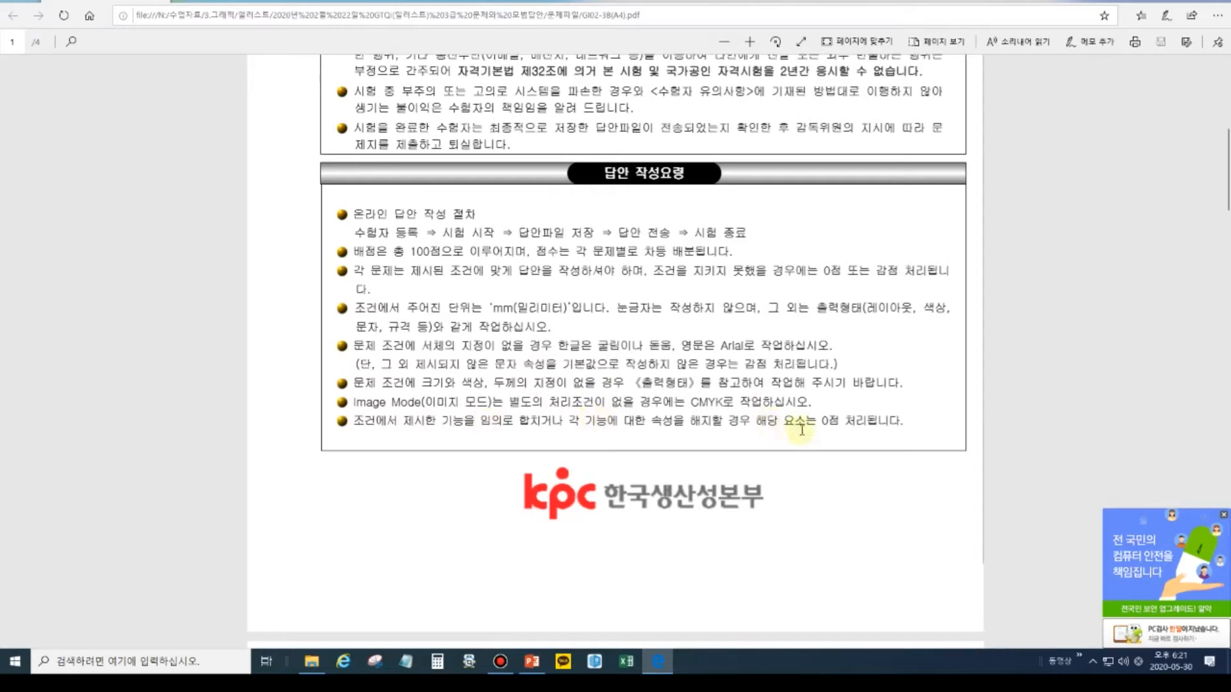
scroll(814, 423, down, 7)
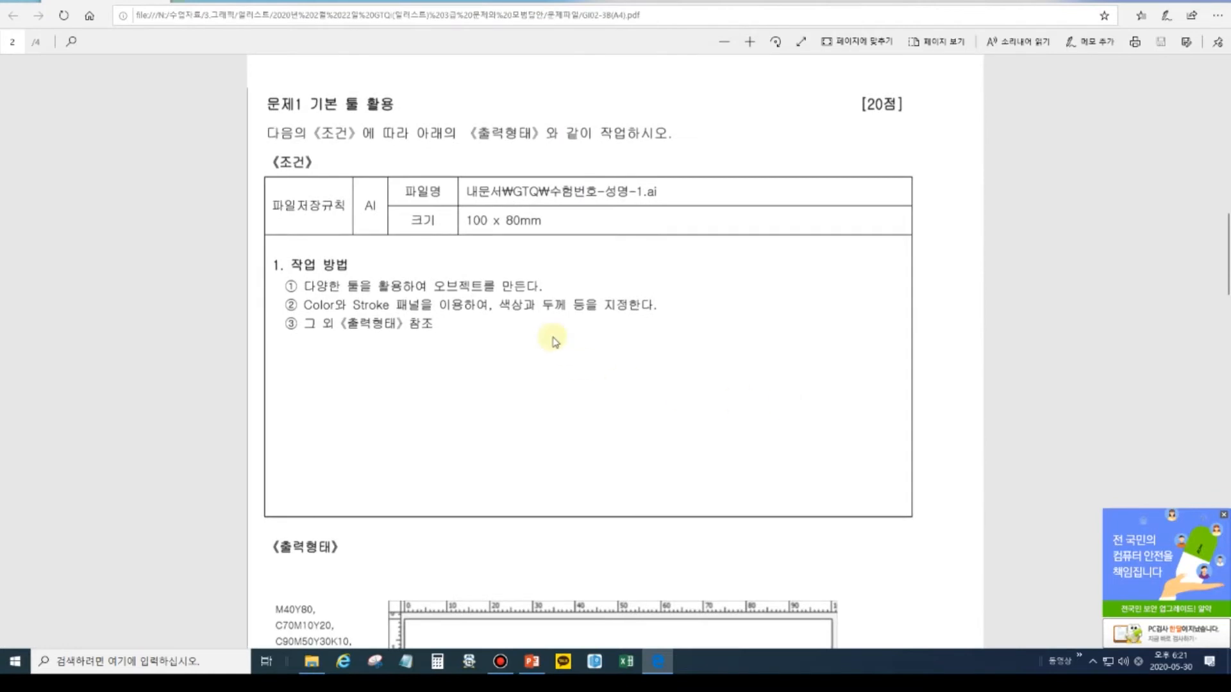
Review Problem 1's 100 x 80mm conditions and goggles reference image, then scroll to page 3's Problem 2.
scroll(553, 346, down, 6)
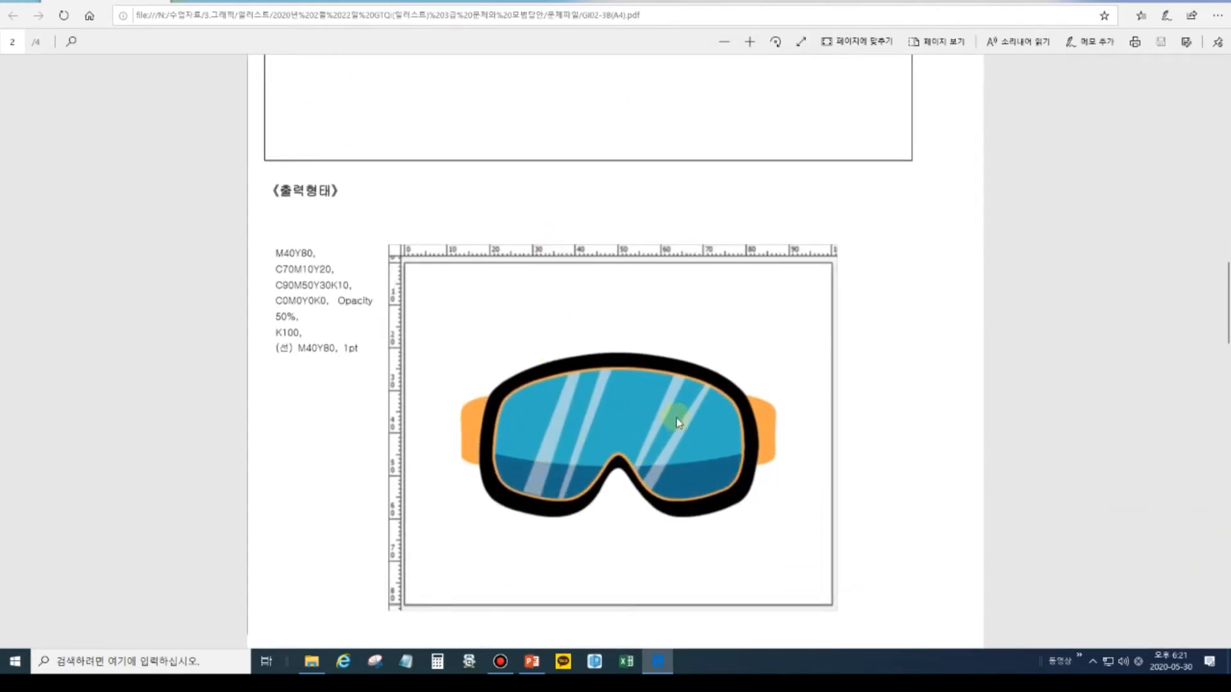
scroll(679, 420, up, 7)
scroll(687, 442, up, 2)
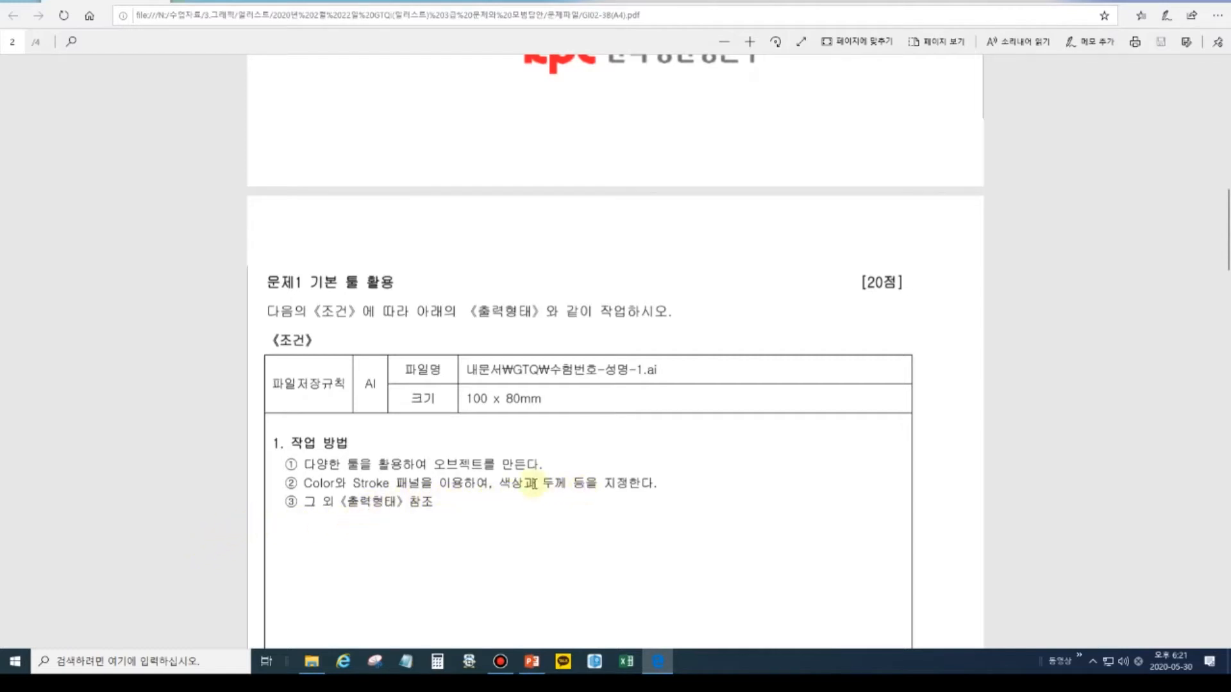
scroll(413, 499, down, 7)
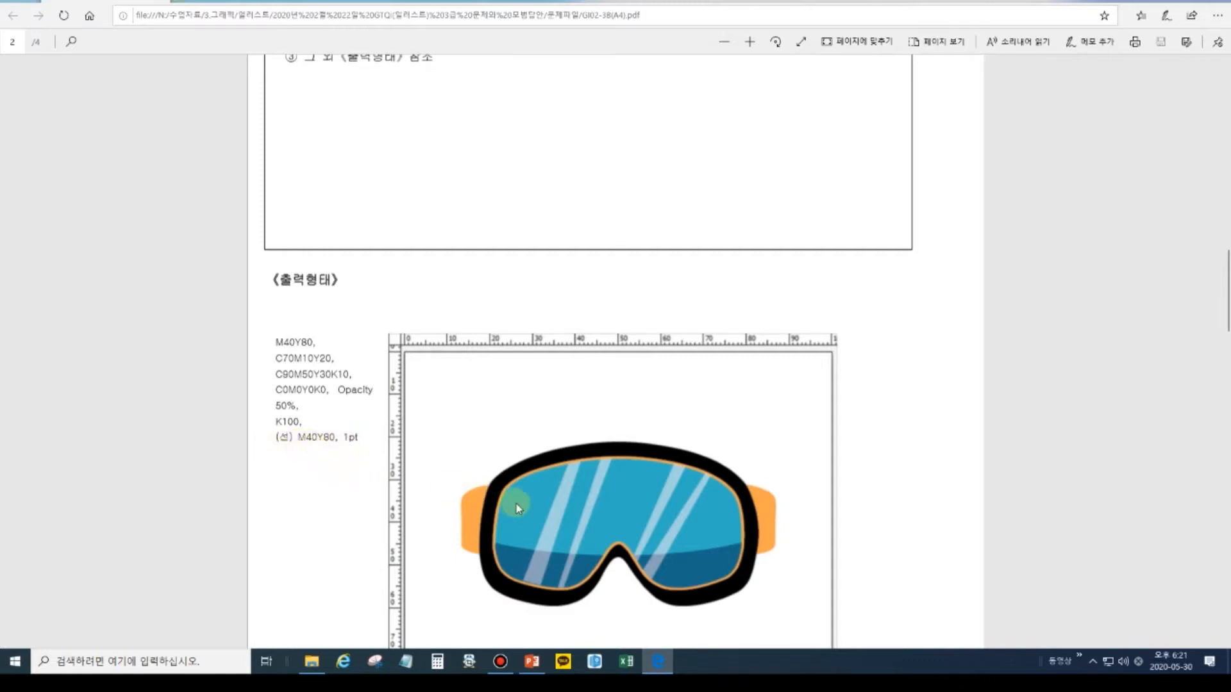
scroll(518, 508, down, 10)
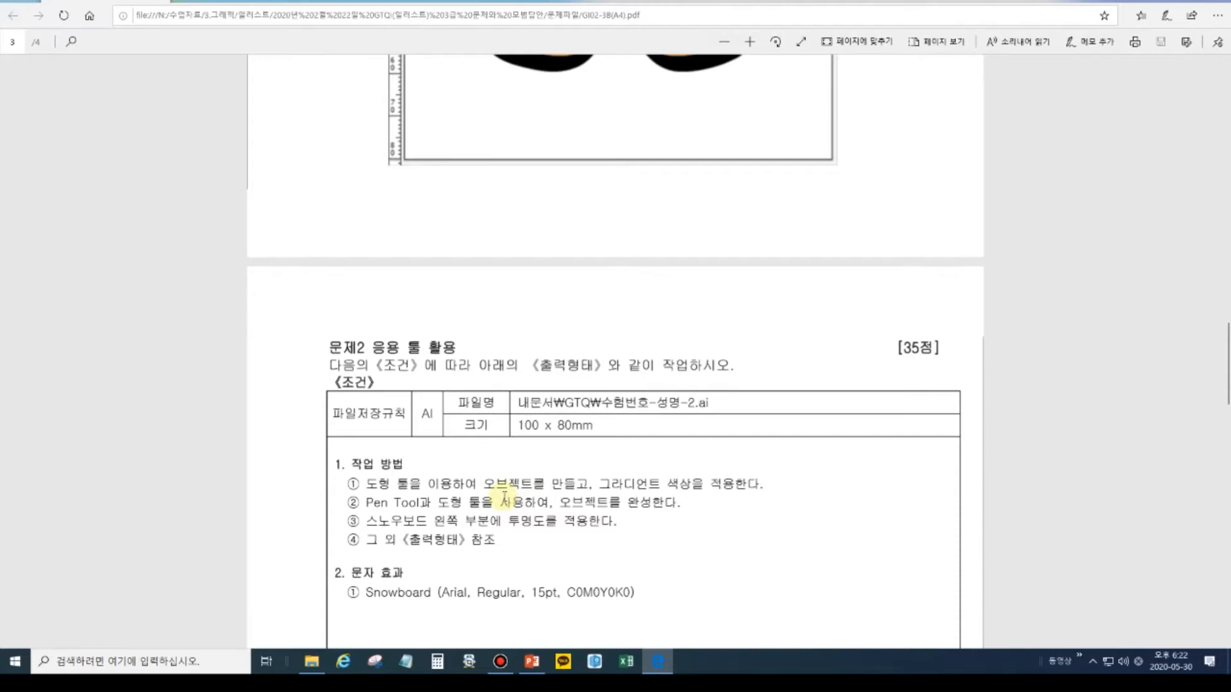
Scroll past Problem 2's Snowboard conditions and reference image until the Problem 3 heading appears.
scroll(528, 487, down, 2)
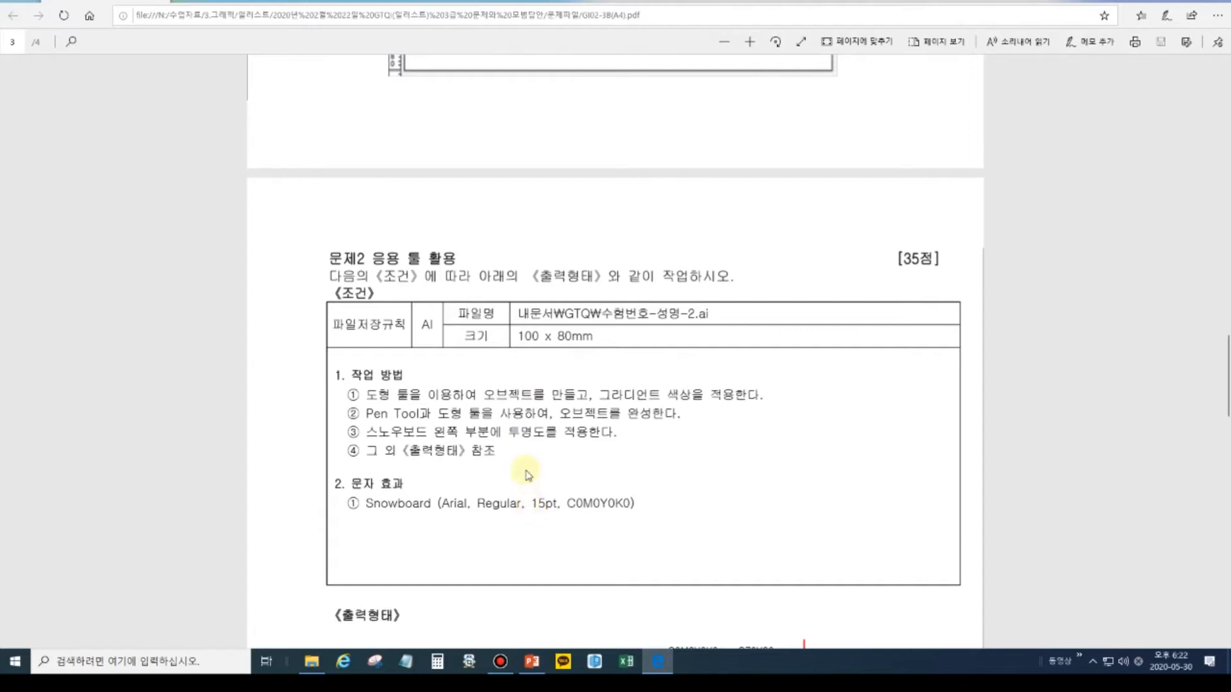
scroll(523, 474, down, 4)
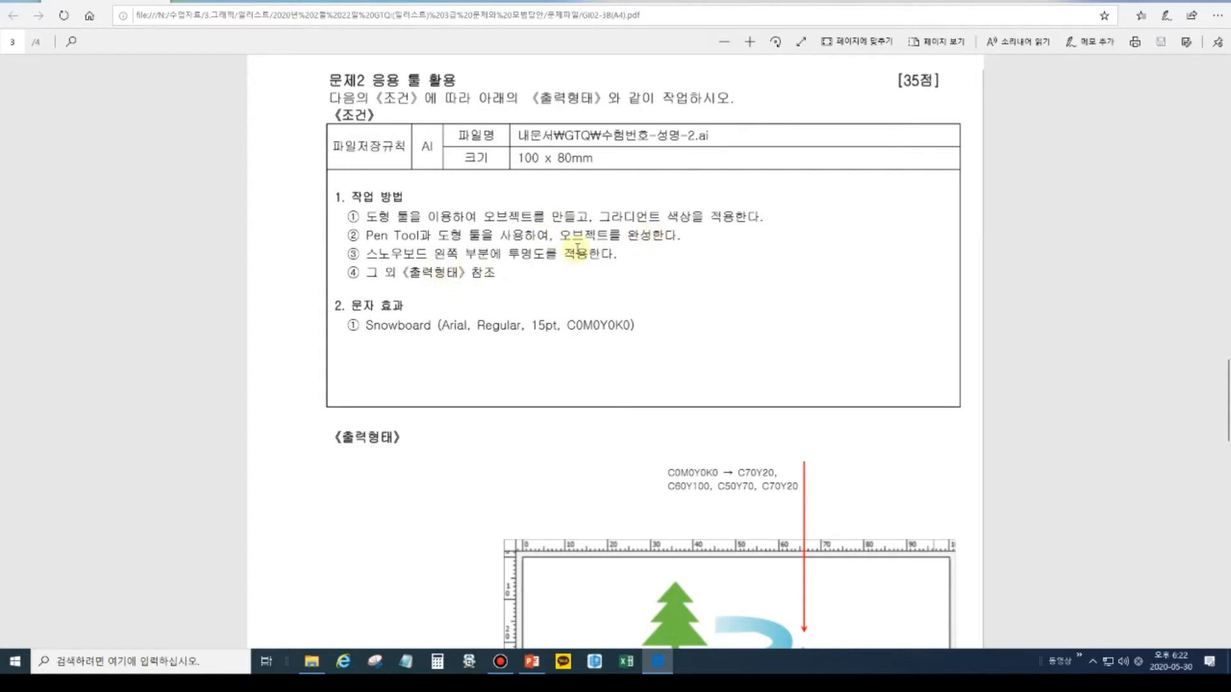
scroll(574, 413, down, 4)
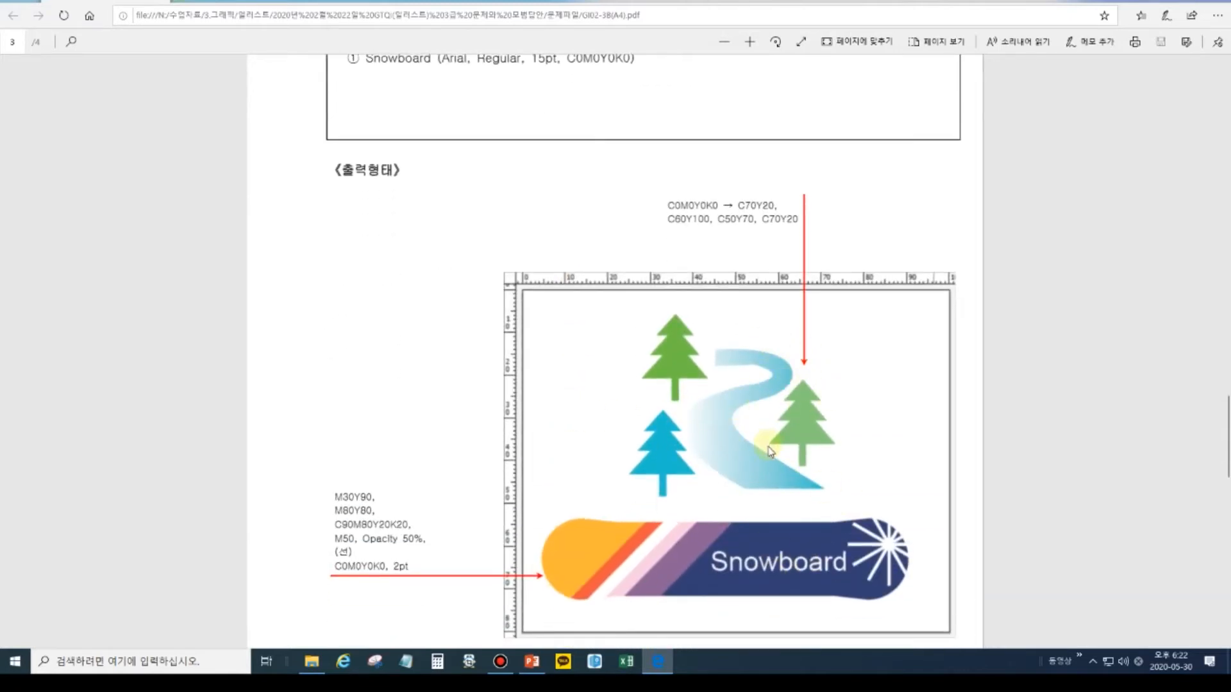
scroll(769, 450, down, 5)
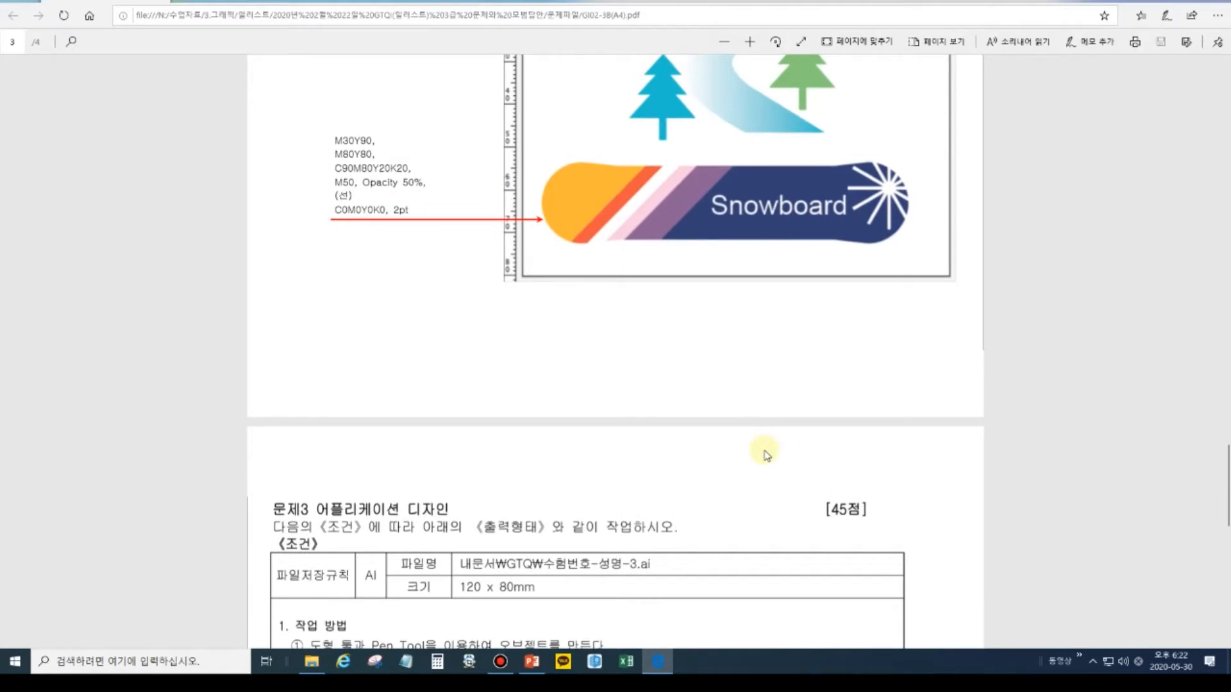
scroll(768, 452, down, 1)
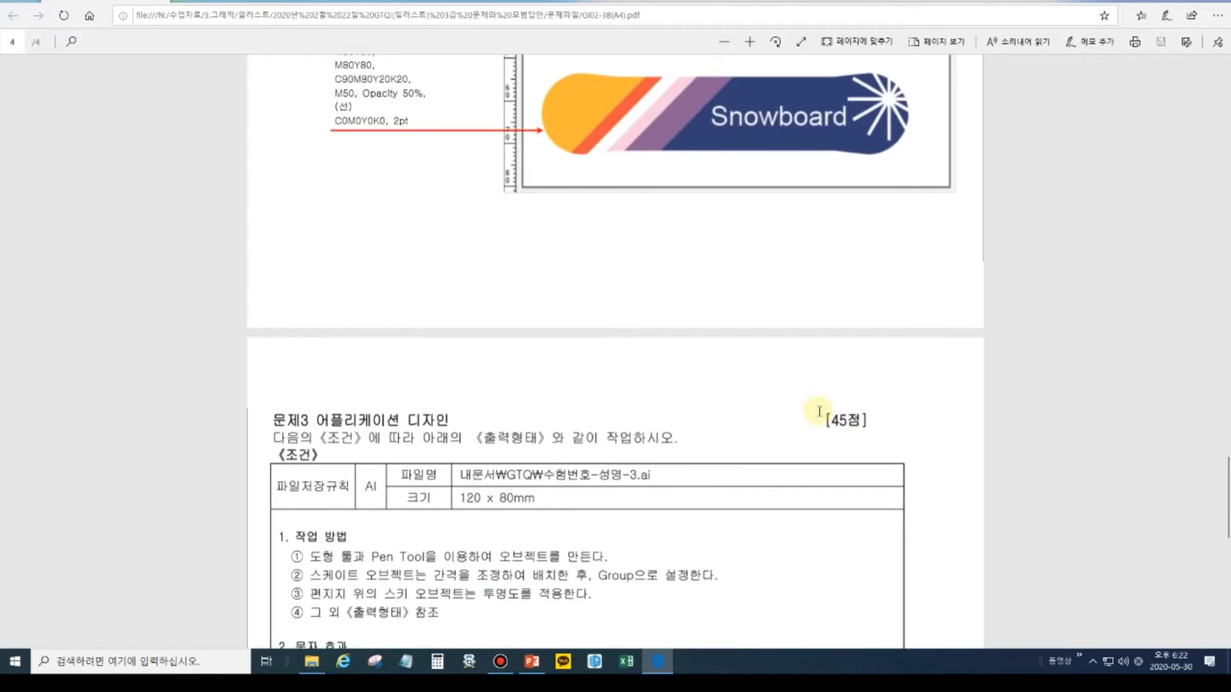
Scroll up and down through Problem 3's 120 x 80mm conditions table and winter sports illustration.
scroll(820, 412, down, 3)
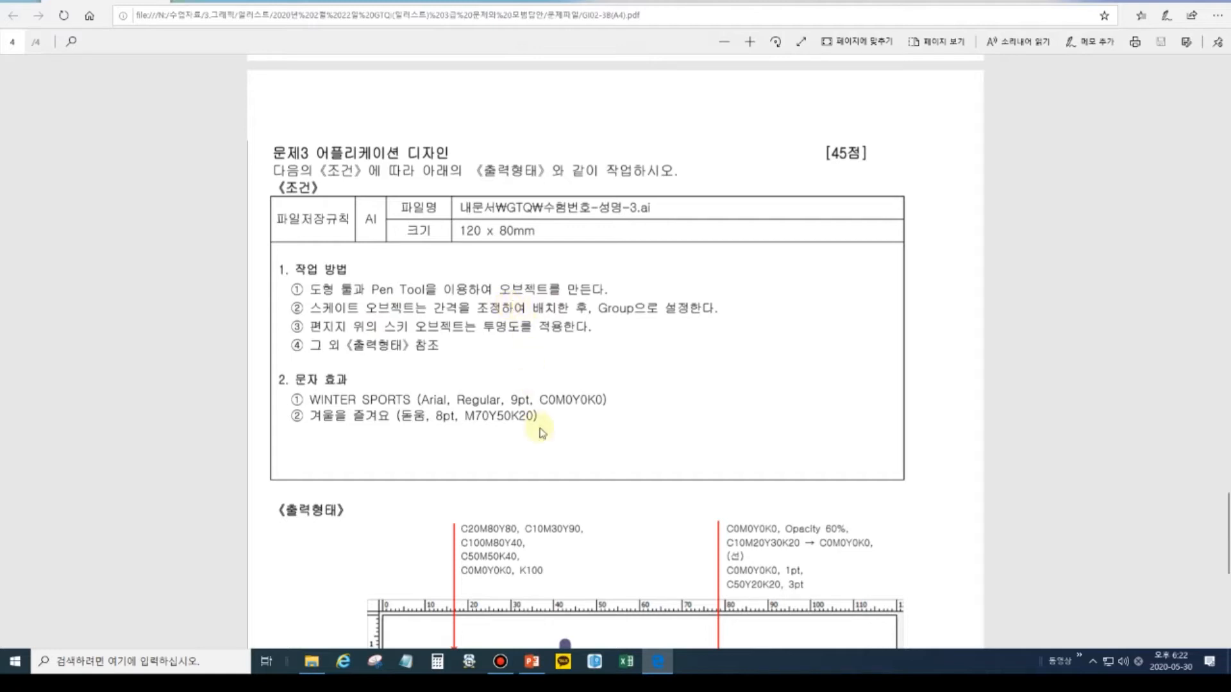
scroll(543, 447, down, 3)
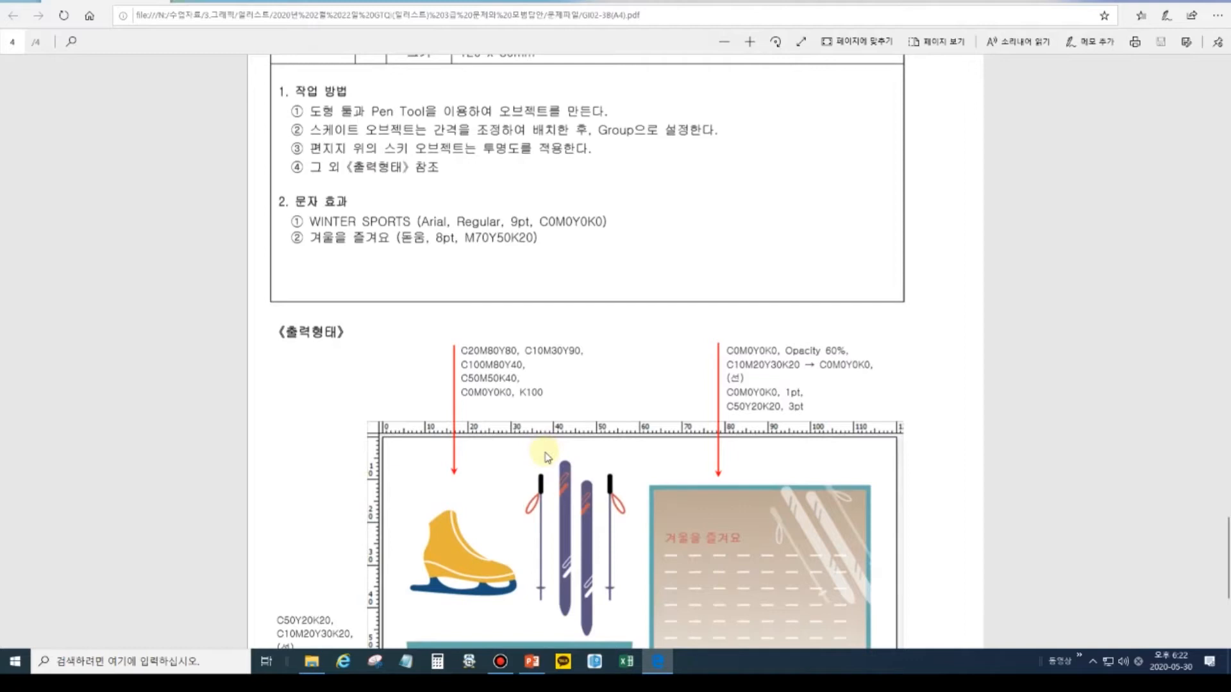
scroll(545, 457, down, 3)
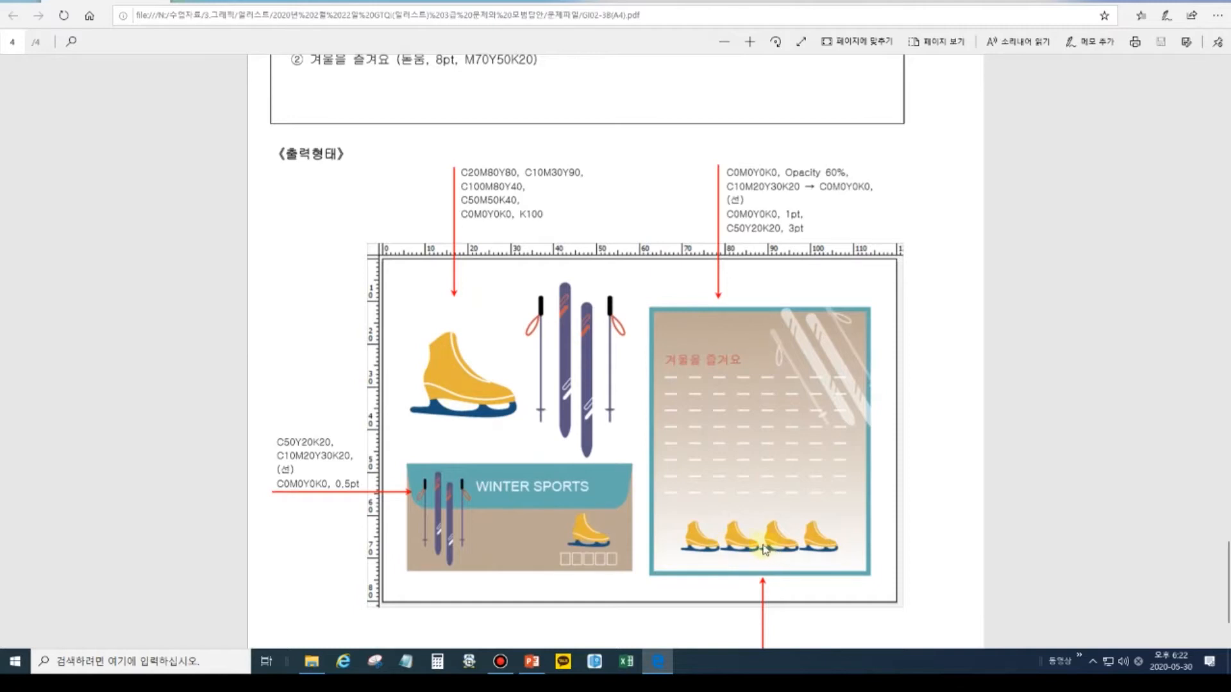
scroll(764, 549, up, 5)
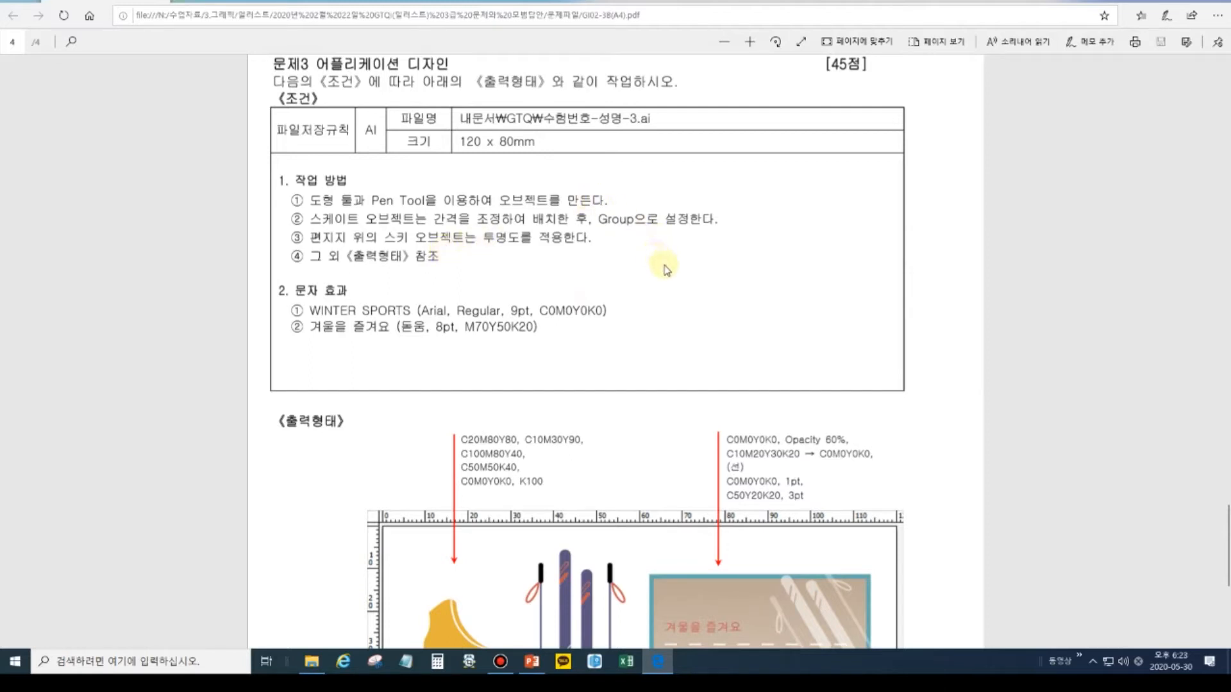
scroll(666, 411, down, 3)
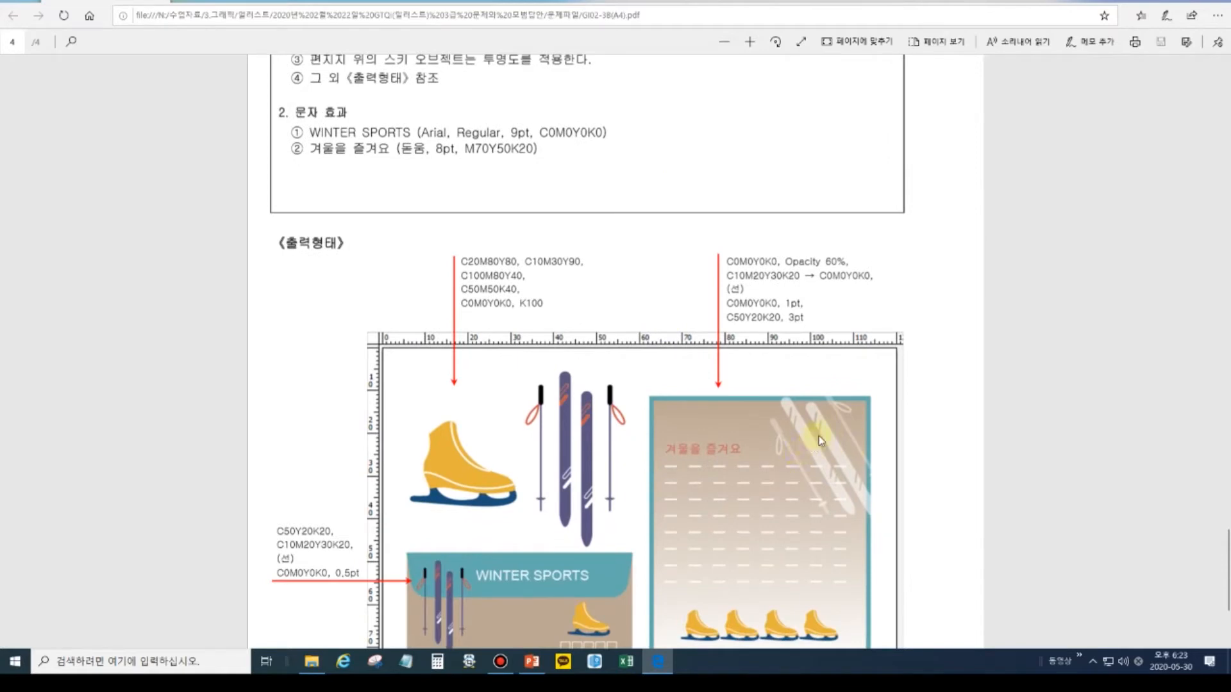
scroll(599, 385, up, 3)
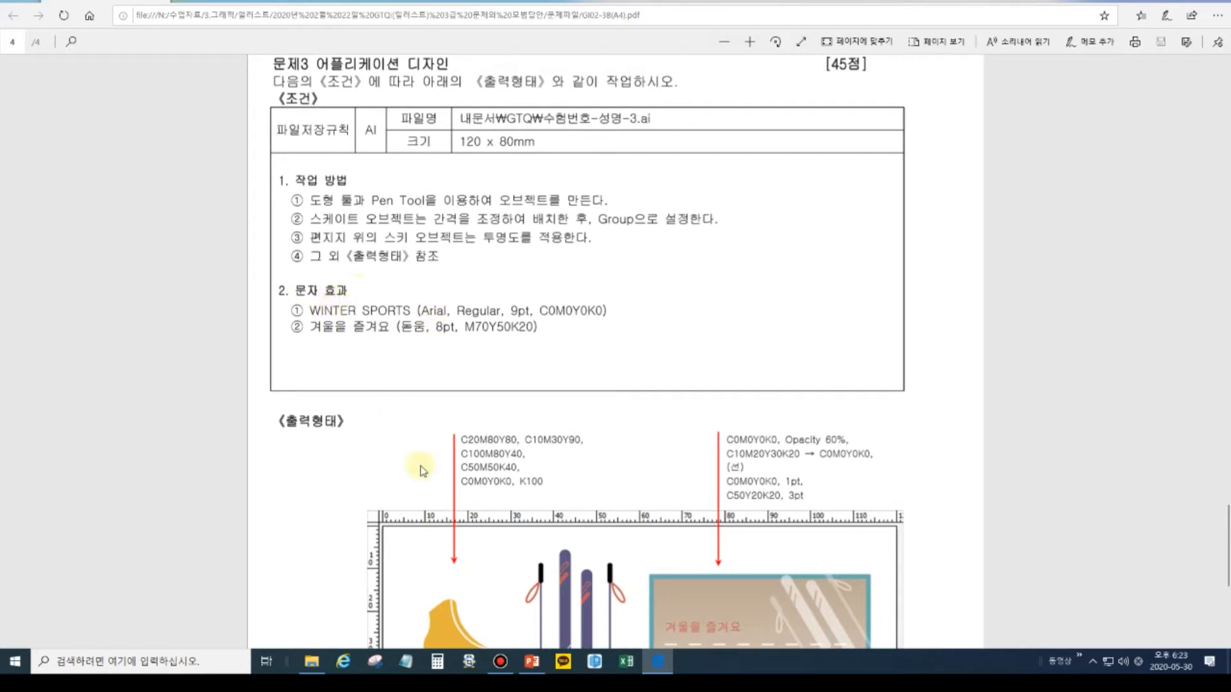
scroll(420, 471, down, 6)
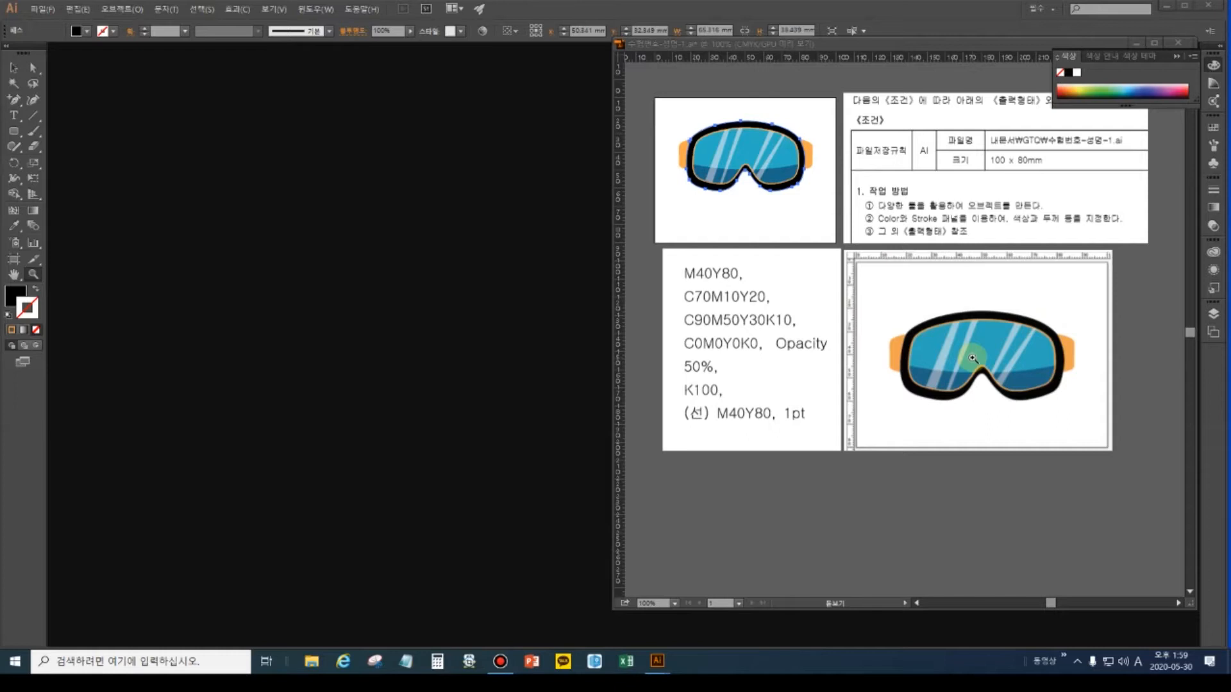
Create a new 100 x 80 mm CMYK document named with the date 202005 and the candidate's name.
click(40, 13)
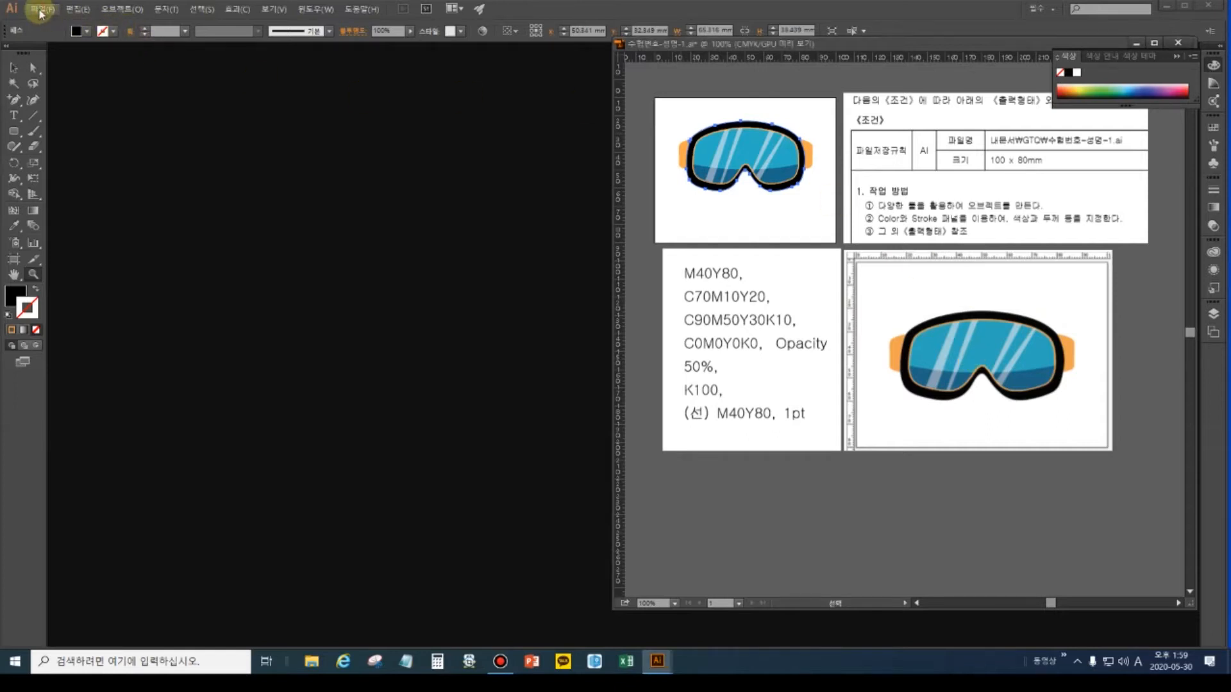
click(40, 13)
click(42, 12)
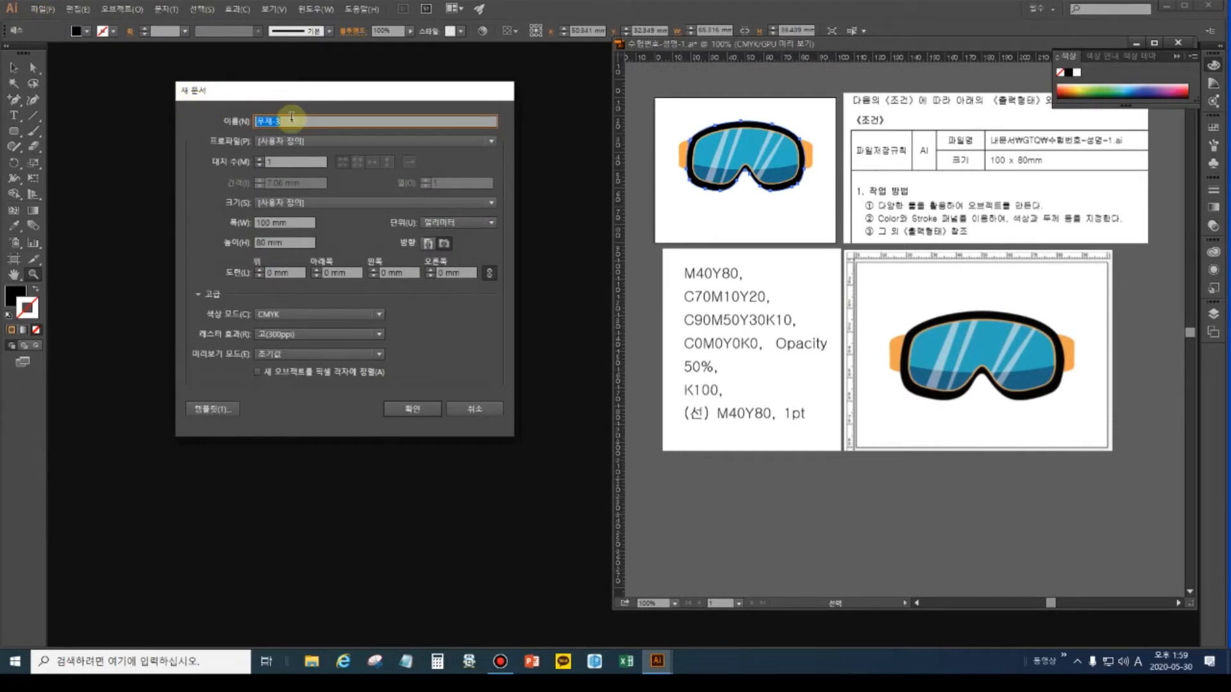
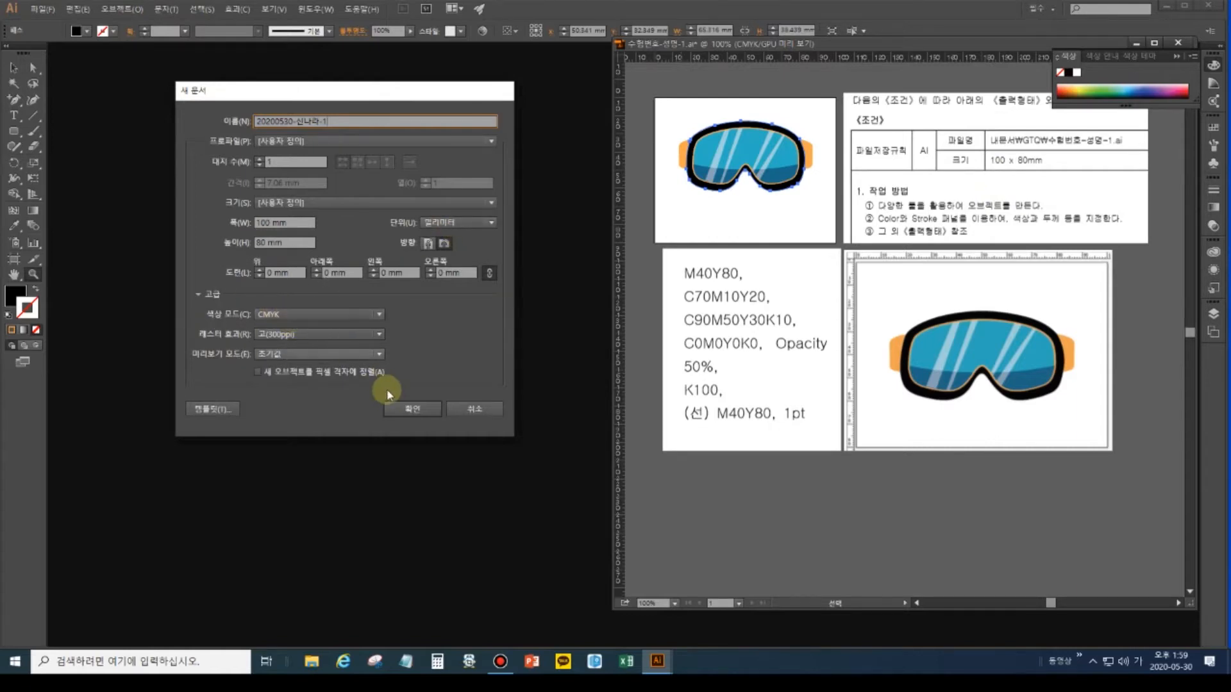
click(409, 408)
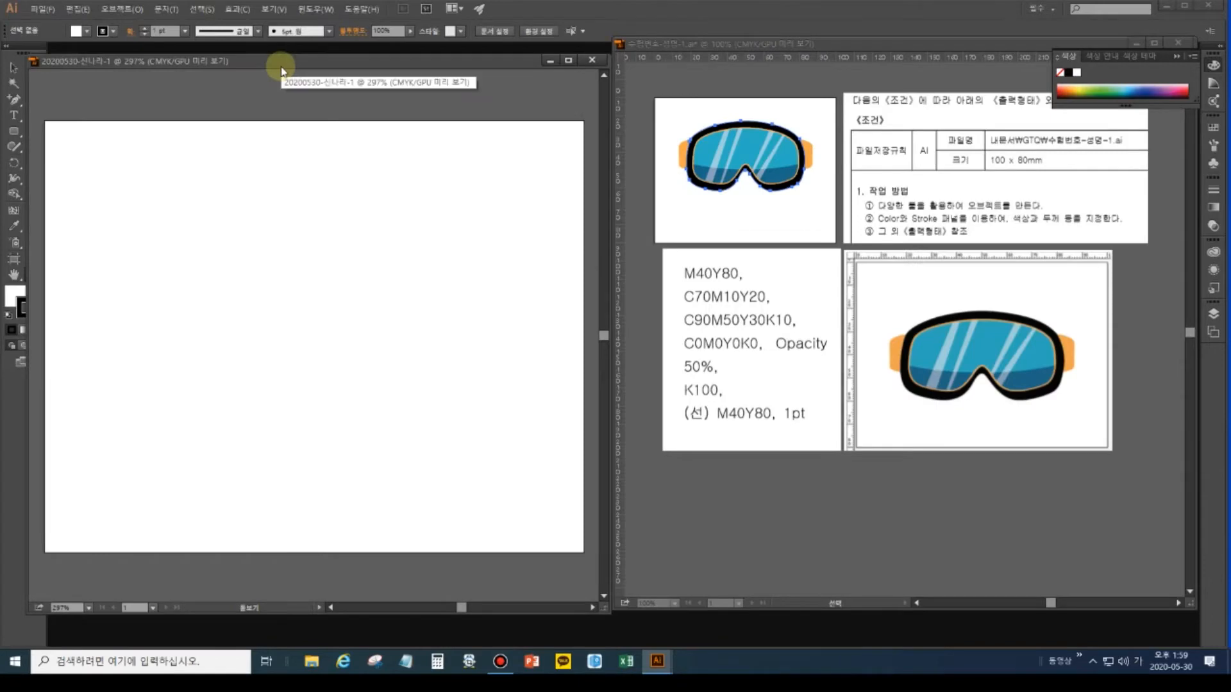
Show the rulers and the grid over the new artboard.
key(ctrl+r)
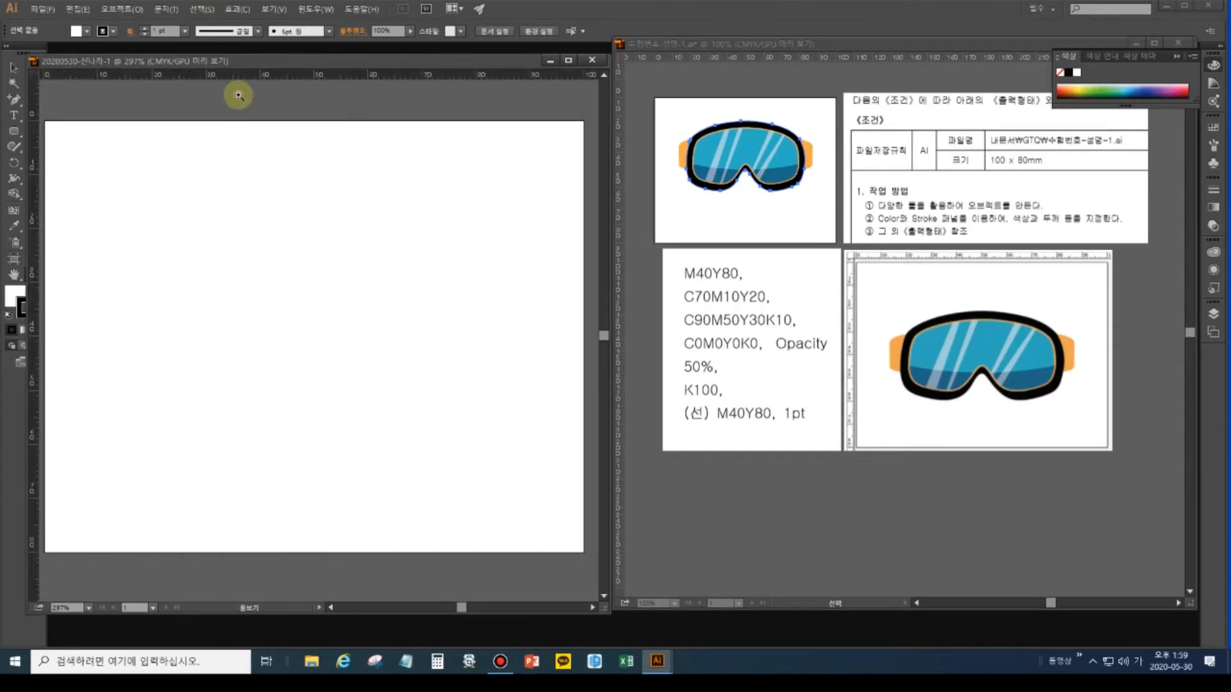
key(v)
key(ctrl+apostrophe)
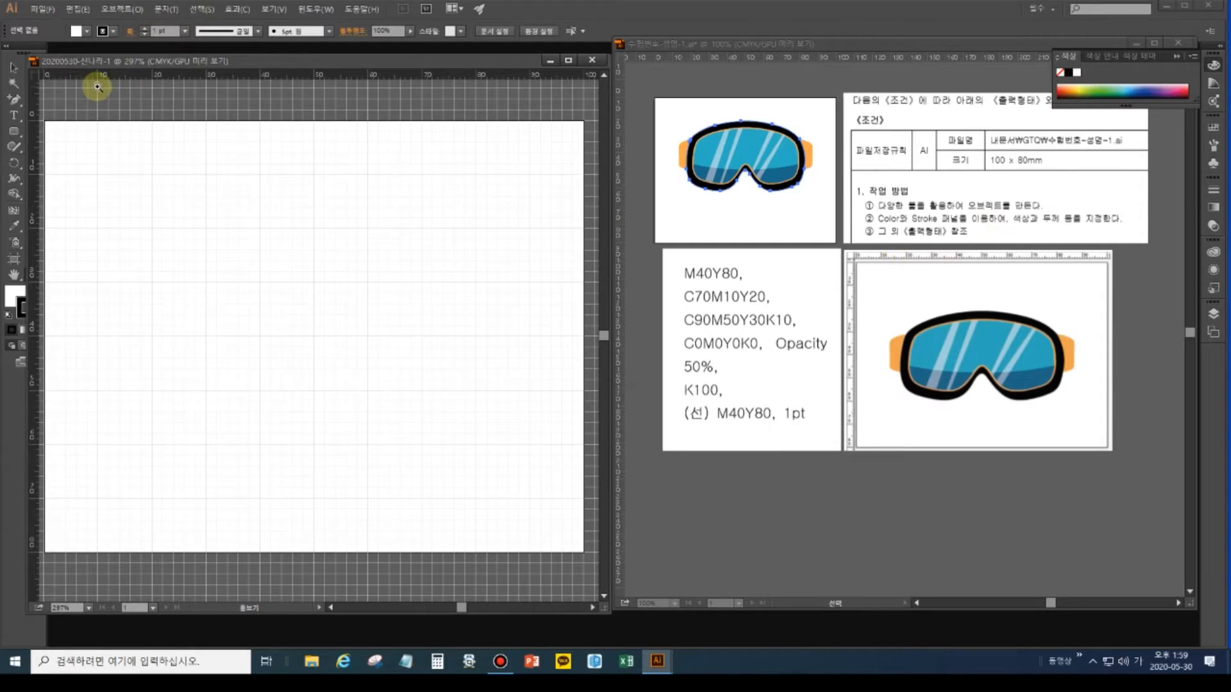
Set the grid to 10 mm with 5 subdivisions, fit the artboard, and show tools in two columns.
click(82, 10)
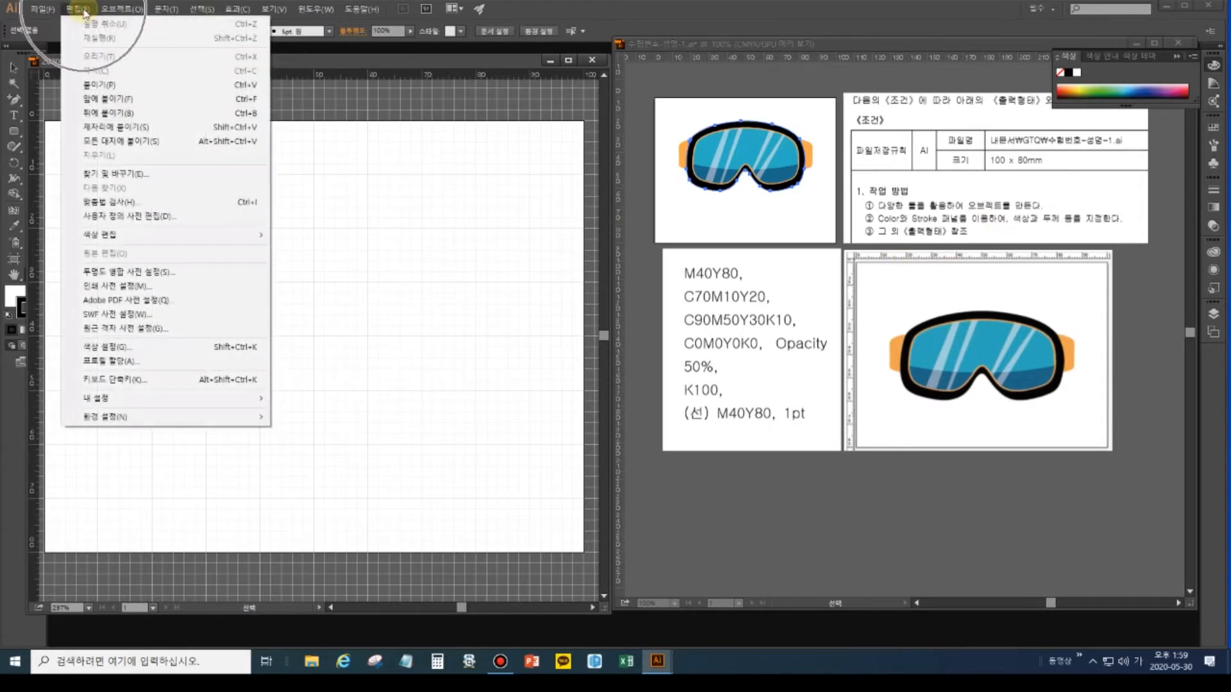
mouse_move(143, 424)
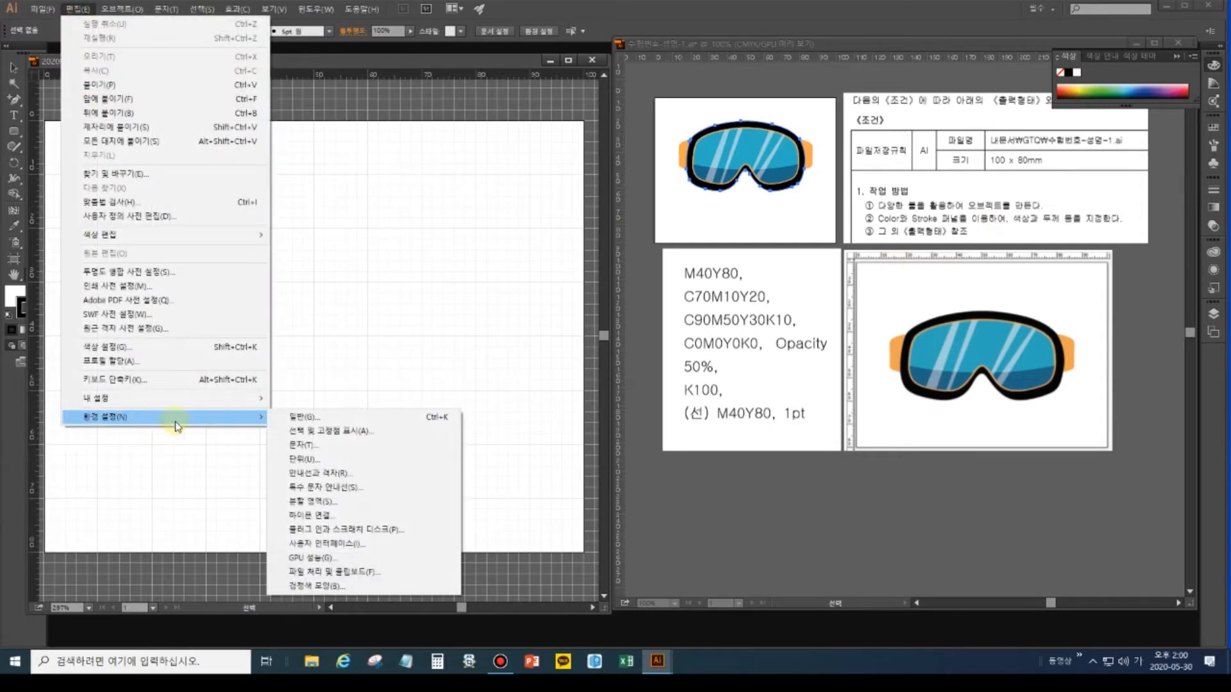
click(341, 476)
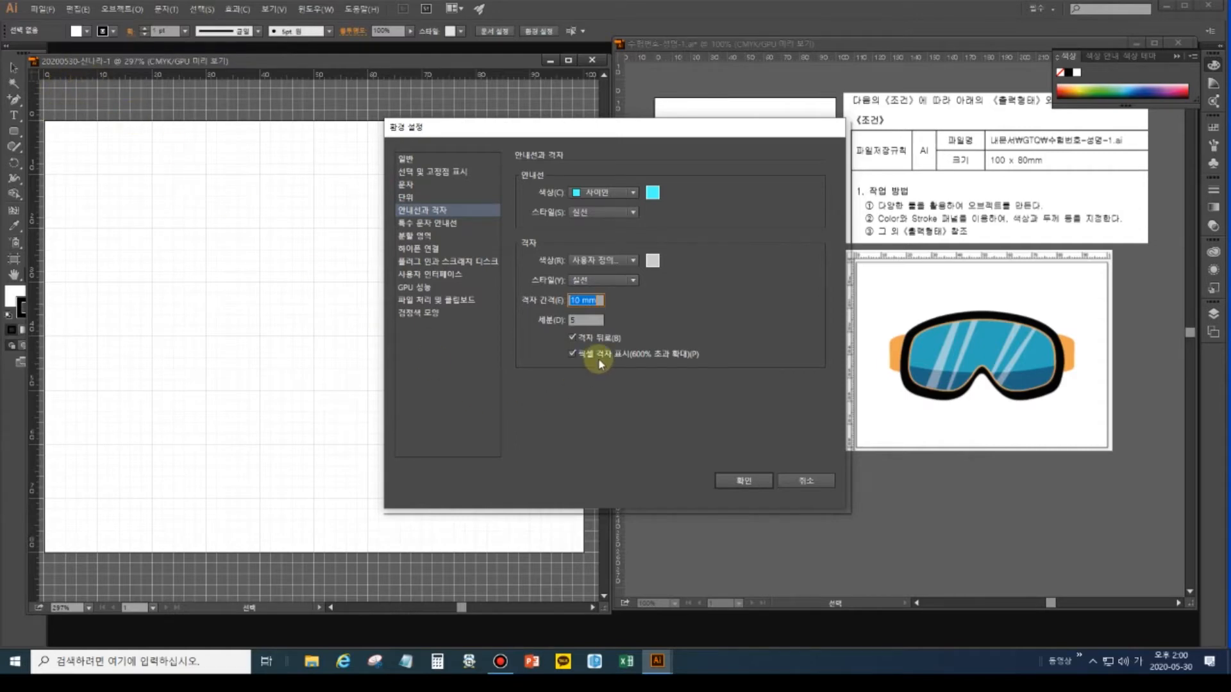
click(747, 480)
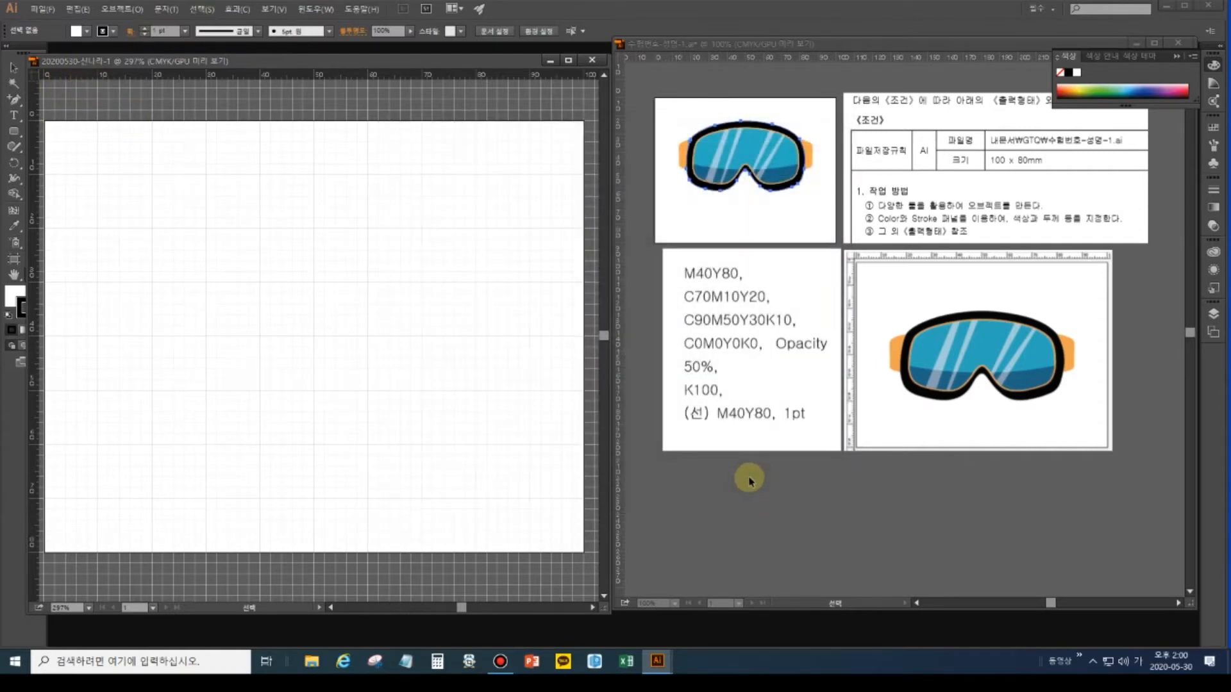
double_click(13, 276)
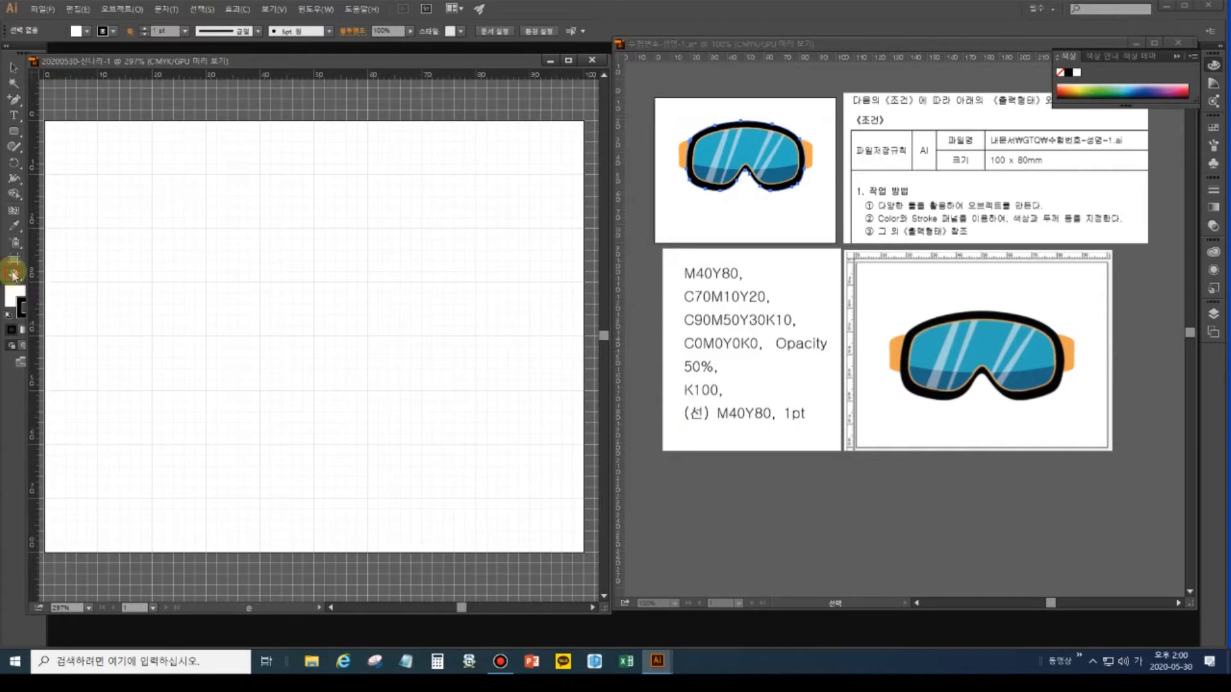
drag(32, 228, 59, 230)
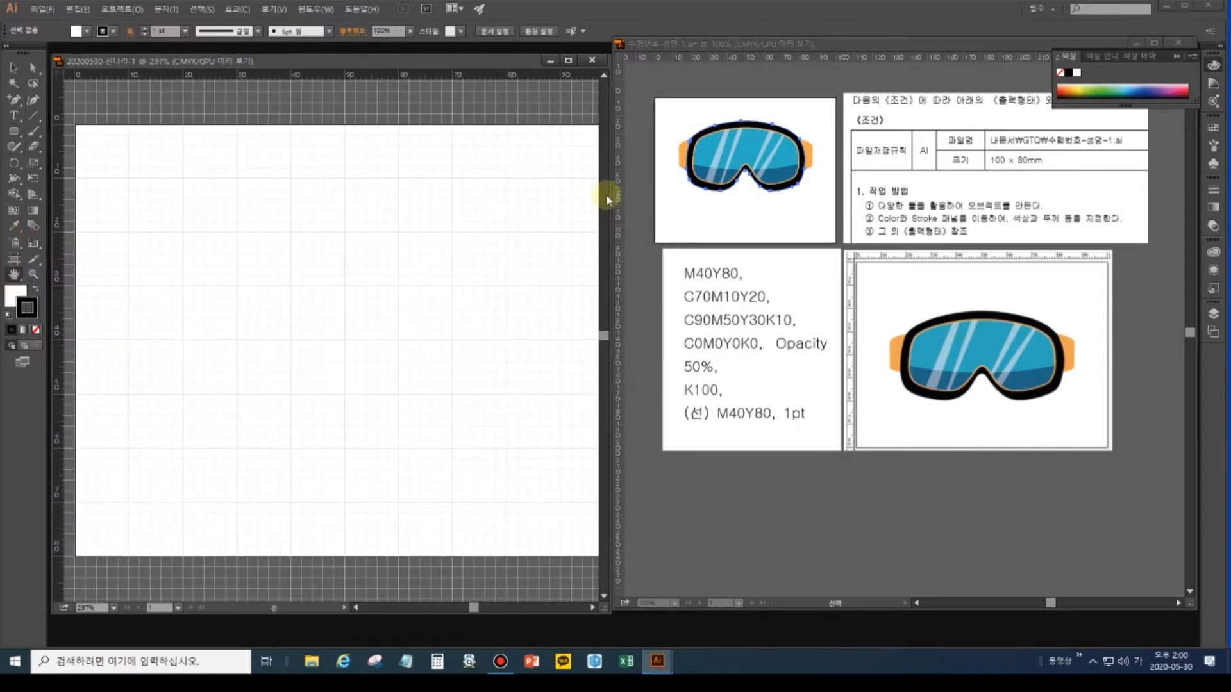
Draw a small square near the artboard's top-left corner.
double_click(13, 276)
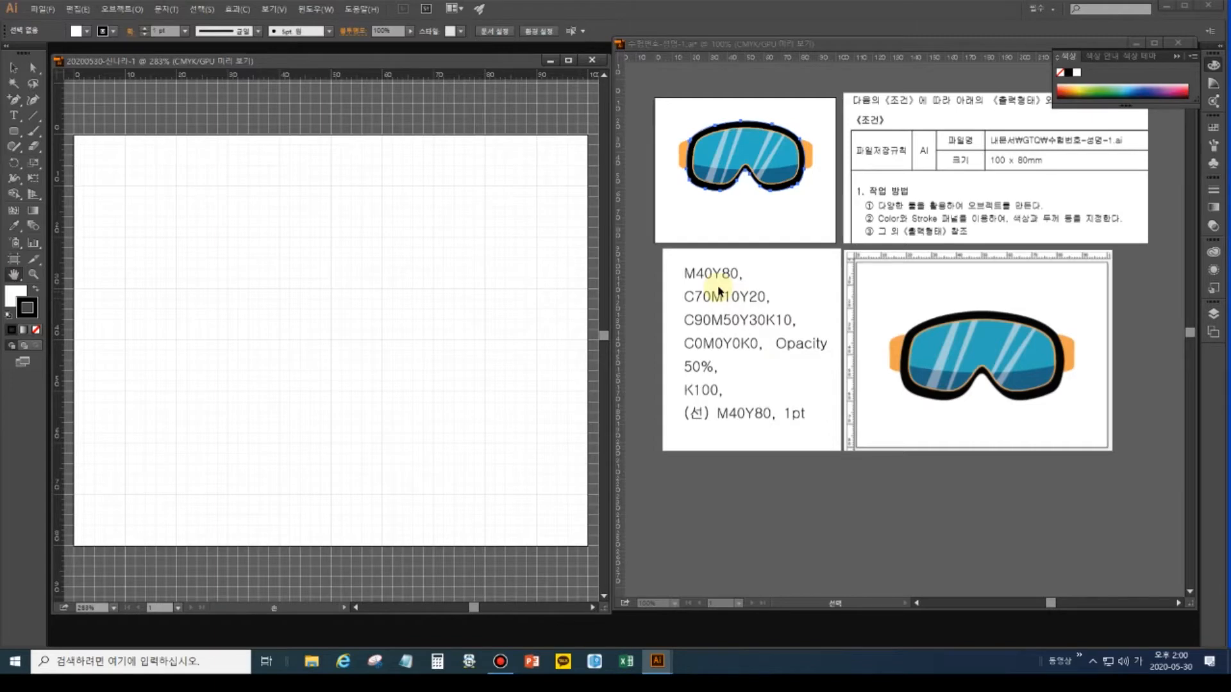
click(14, 131)
drag(16, 133, 64, 127)
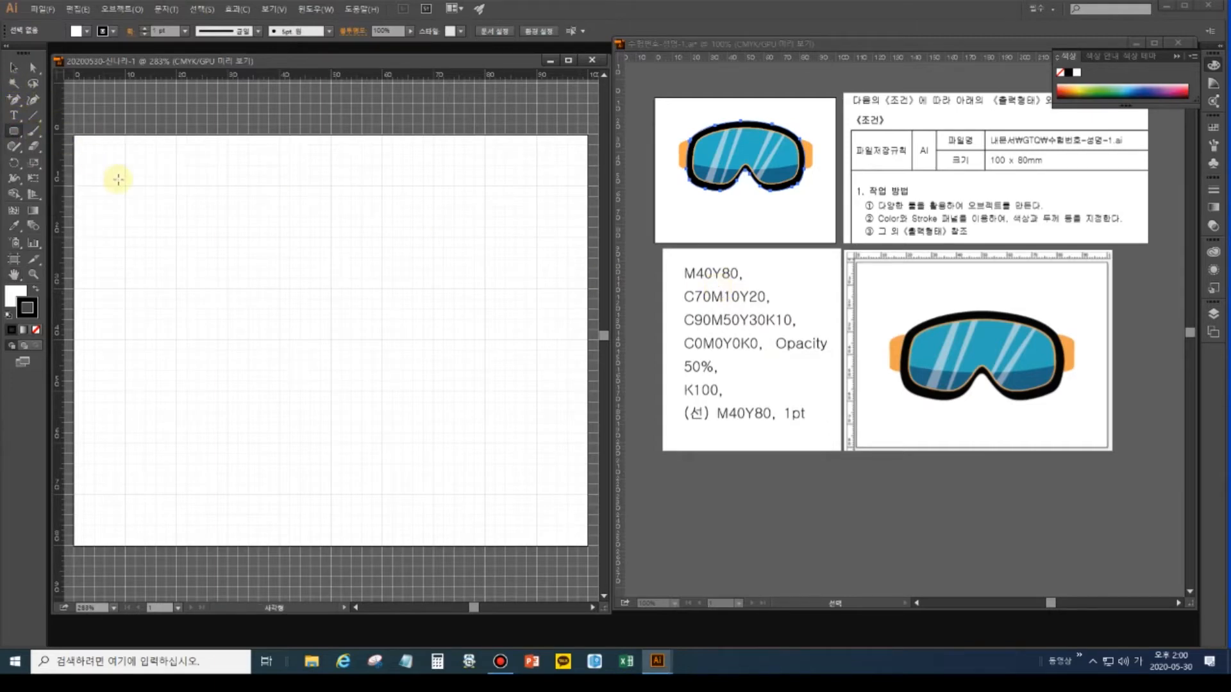
drag(108, 172, 147, 210)
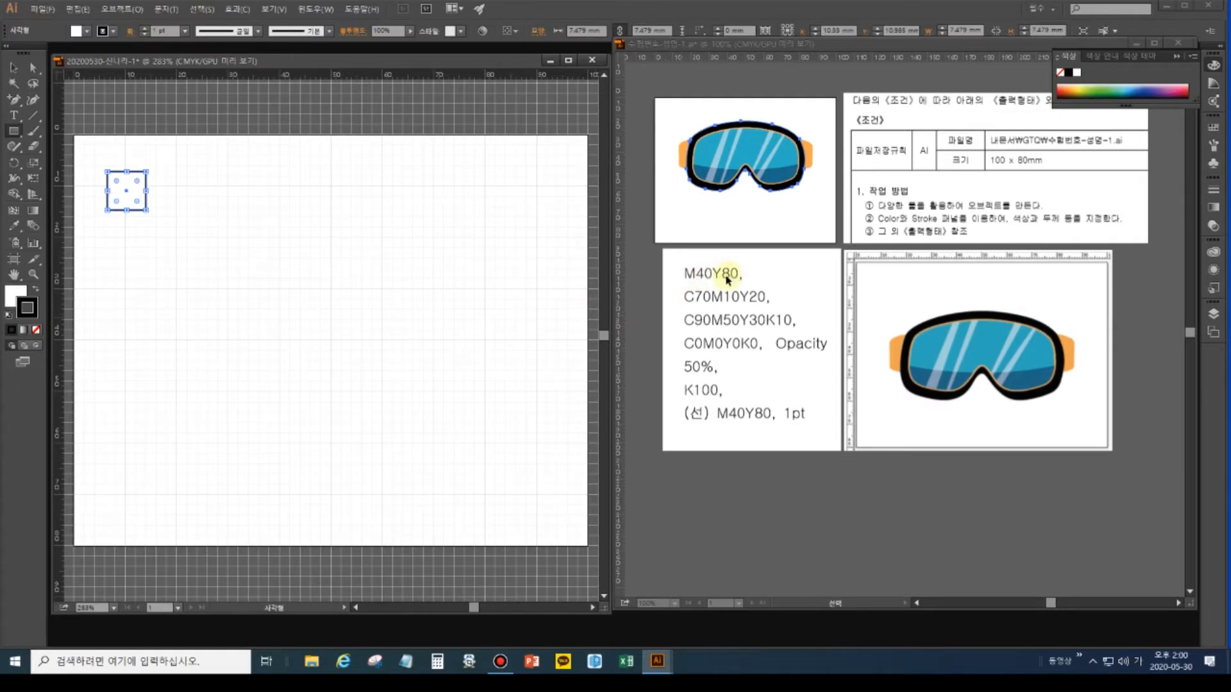
Give the square no stroke and an orange M40 Y80 fill.
click(35, 329)
click(19, 292)
double_click(19, 296)
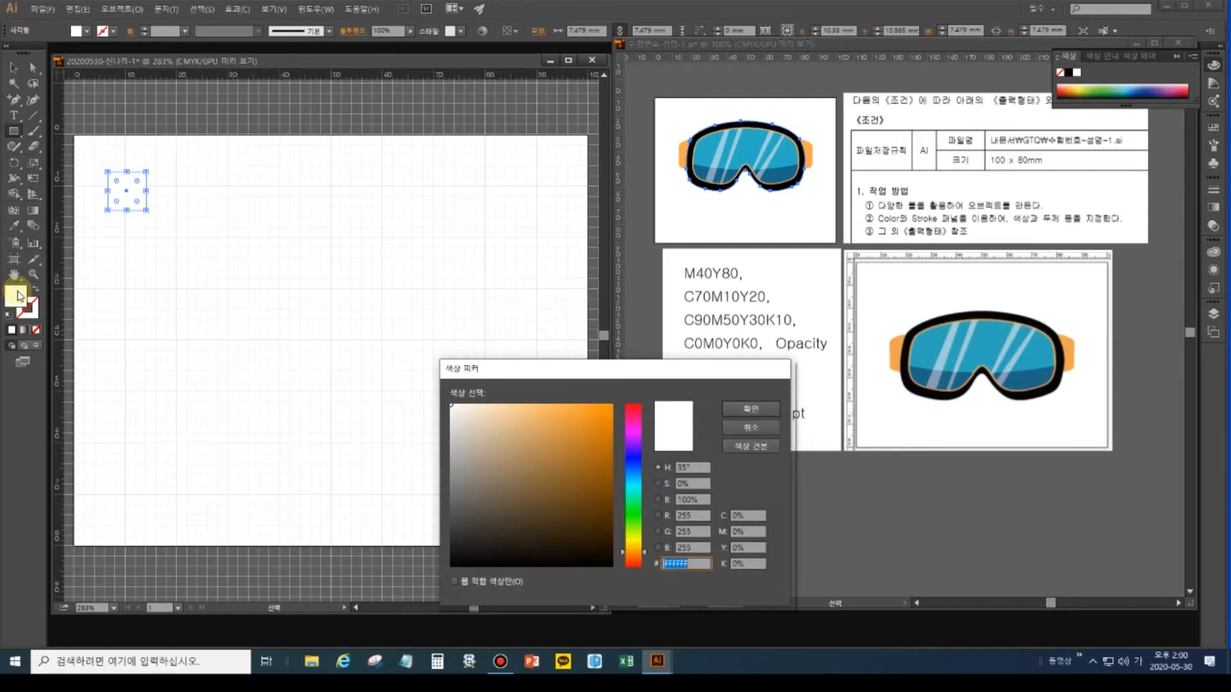
click(737, 516)
drag(738, 516, 726, 516)
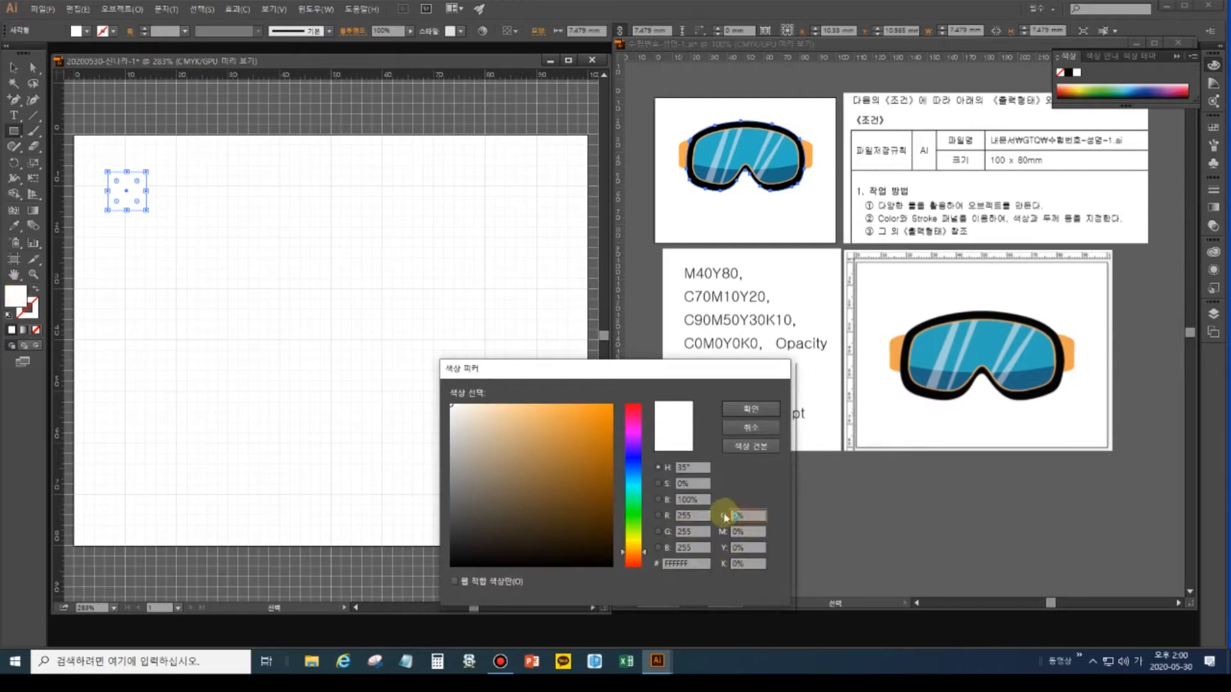
click(743, 532)
text(40)
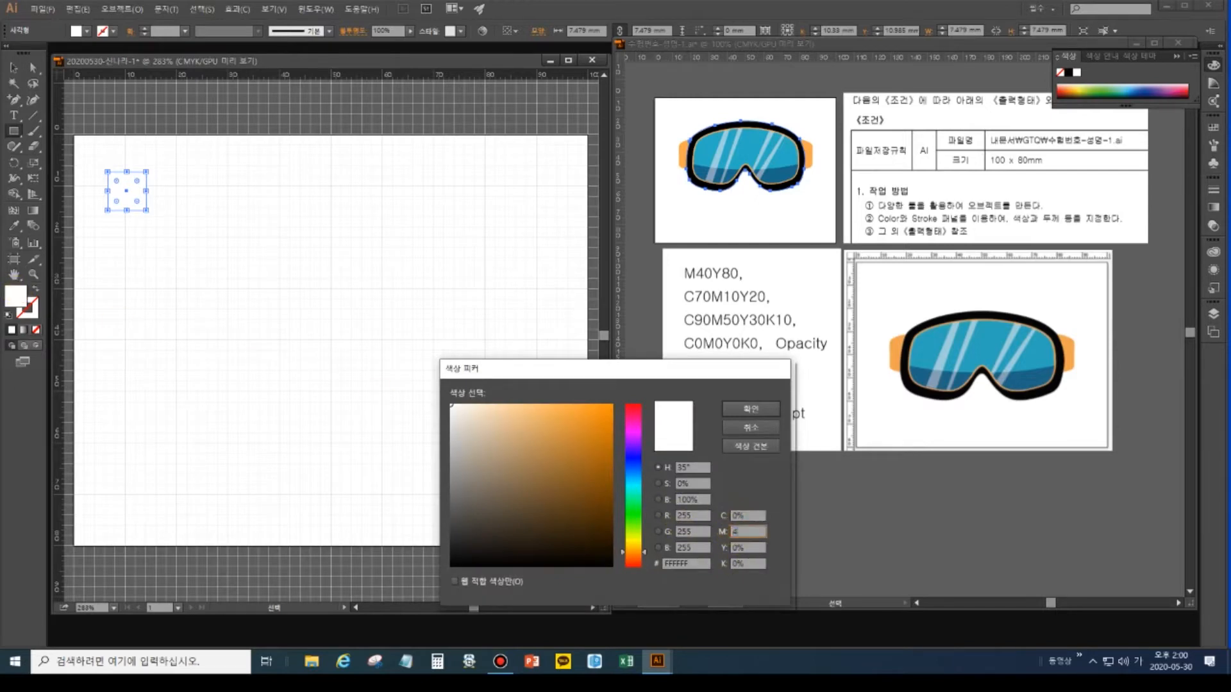
key(Tab)
text(80)
key(Tab)
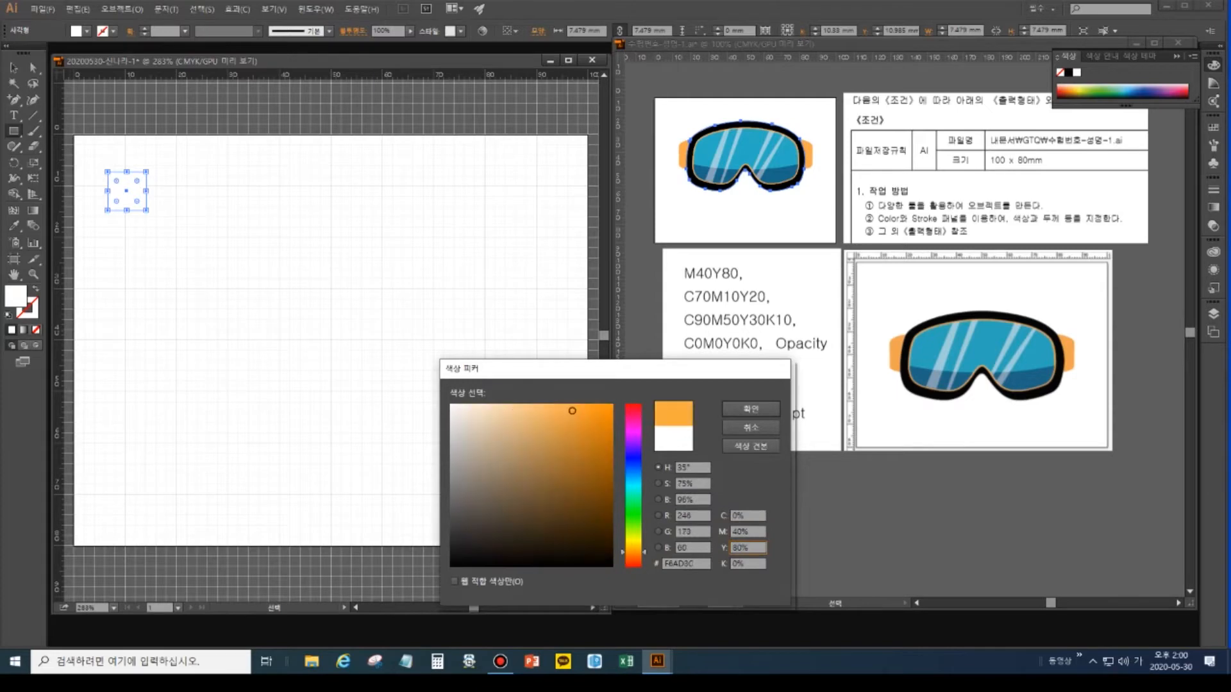
key(Return)
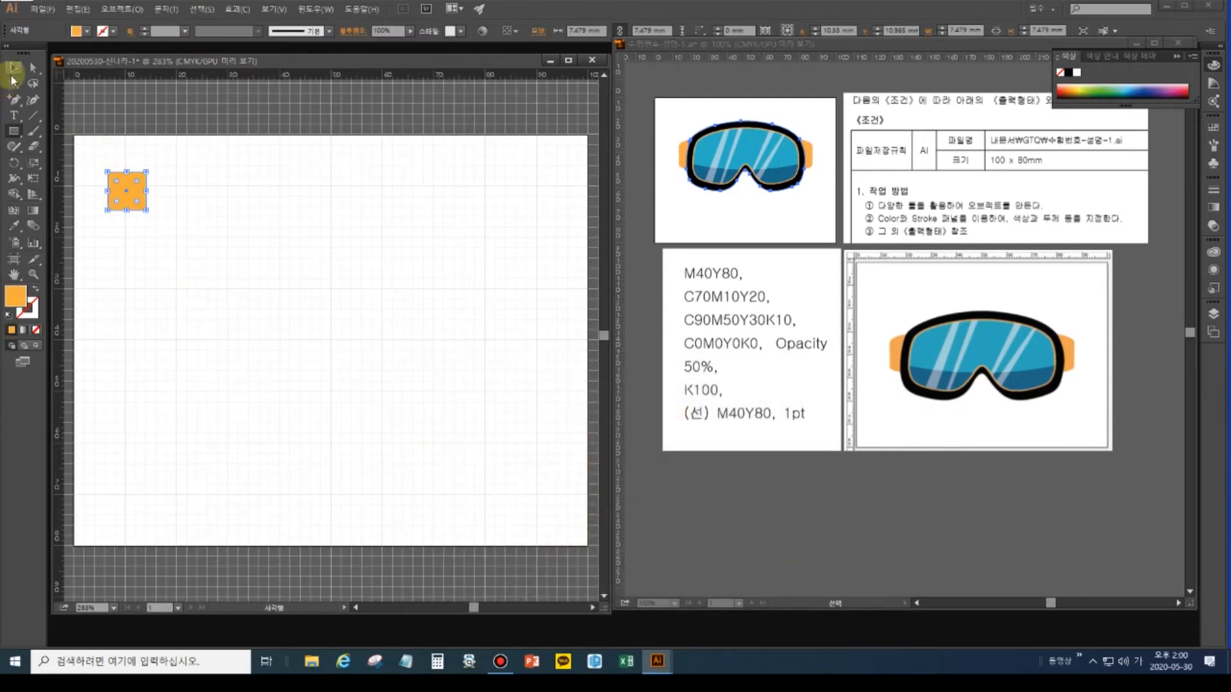
Copy the orange square straight down and repeat it to stack five squares in a column.
click(11, 69)
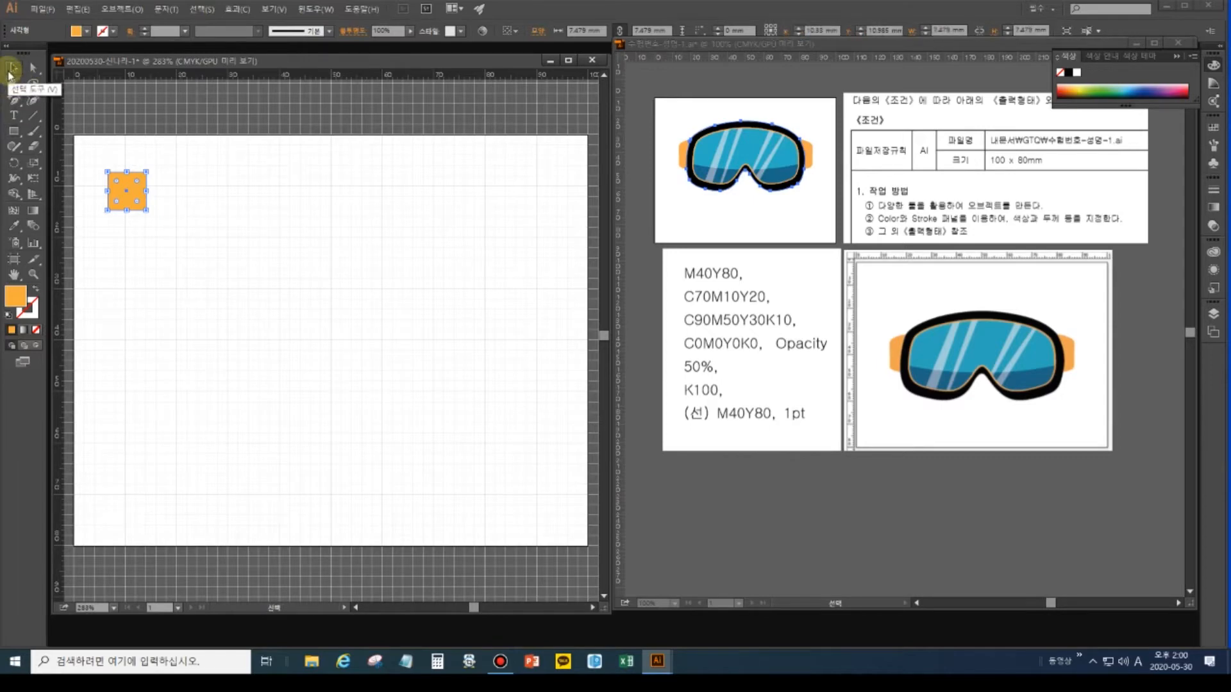
click(137, 241)
click(128, 199)
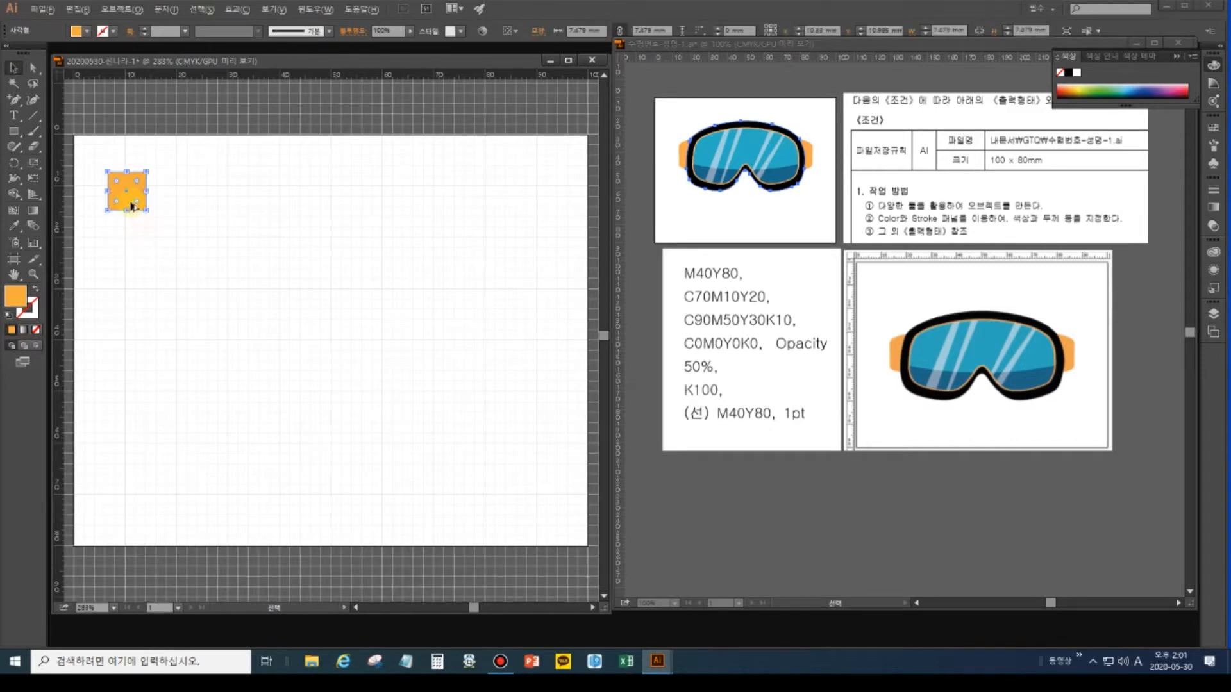
drag(128, 199, 130, 253)
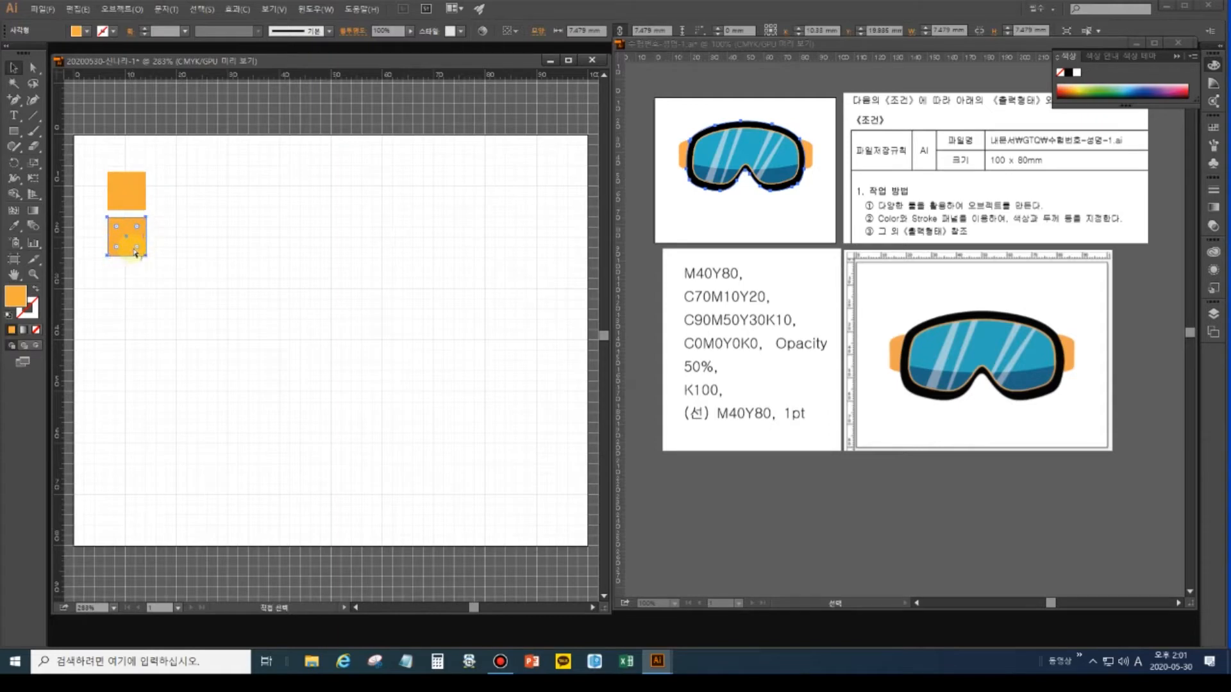
key(ctrl+d)
key(ctrl+d)
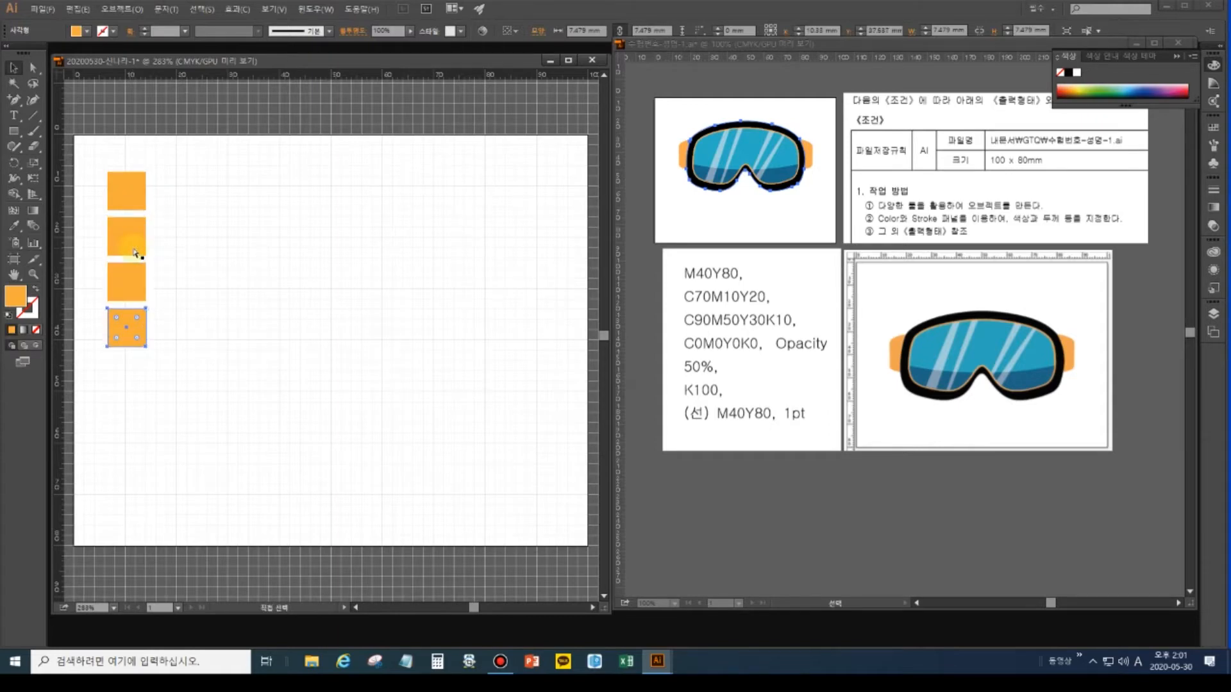
key(ctrl+d)
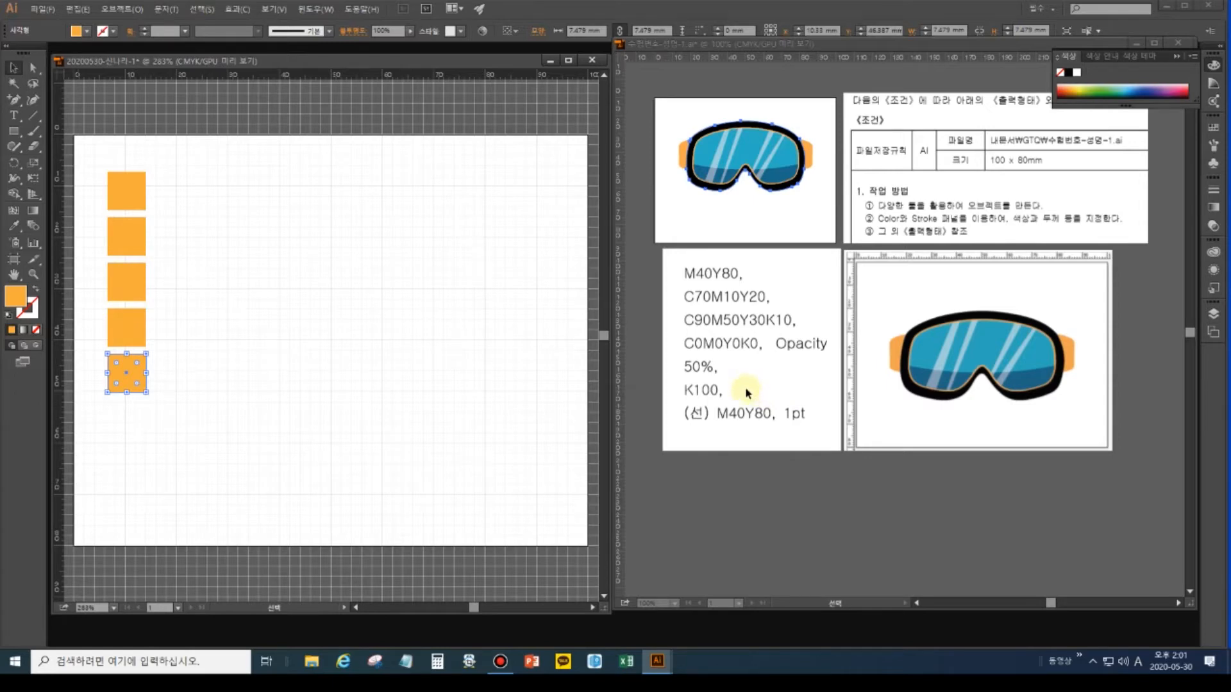
click(141, 234)
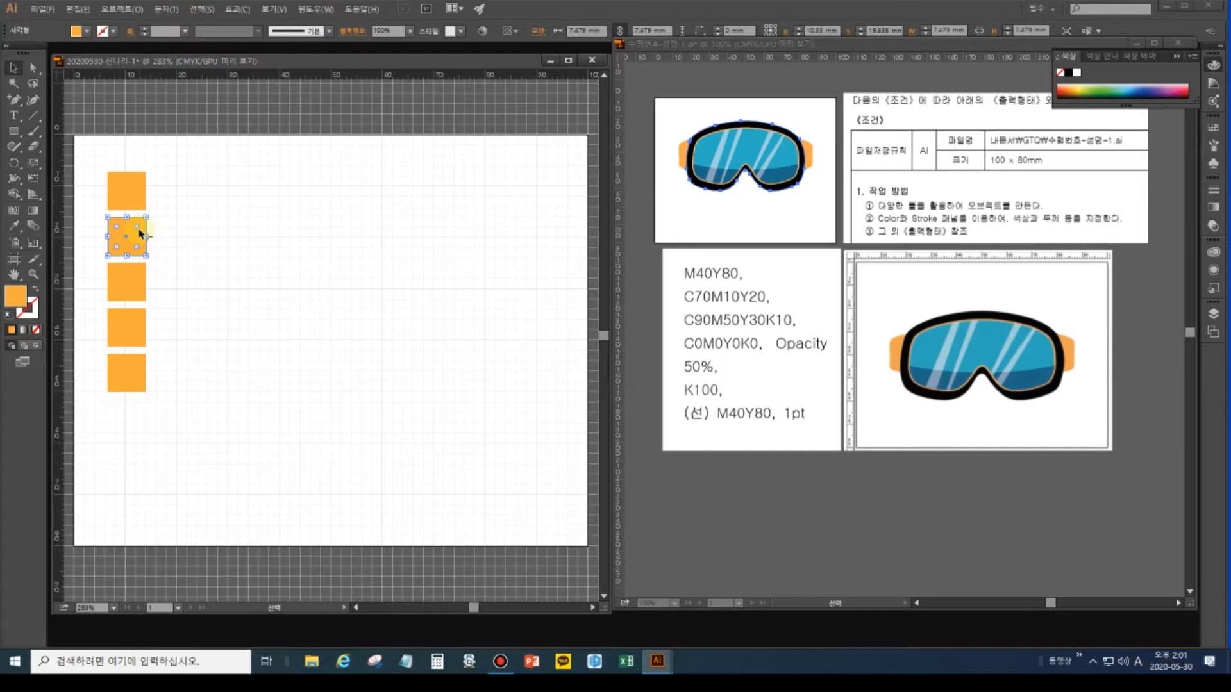
key(F6)
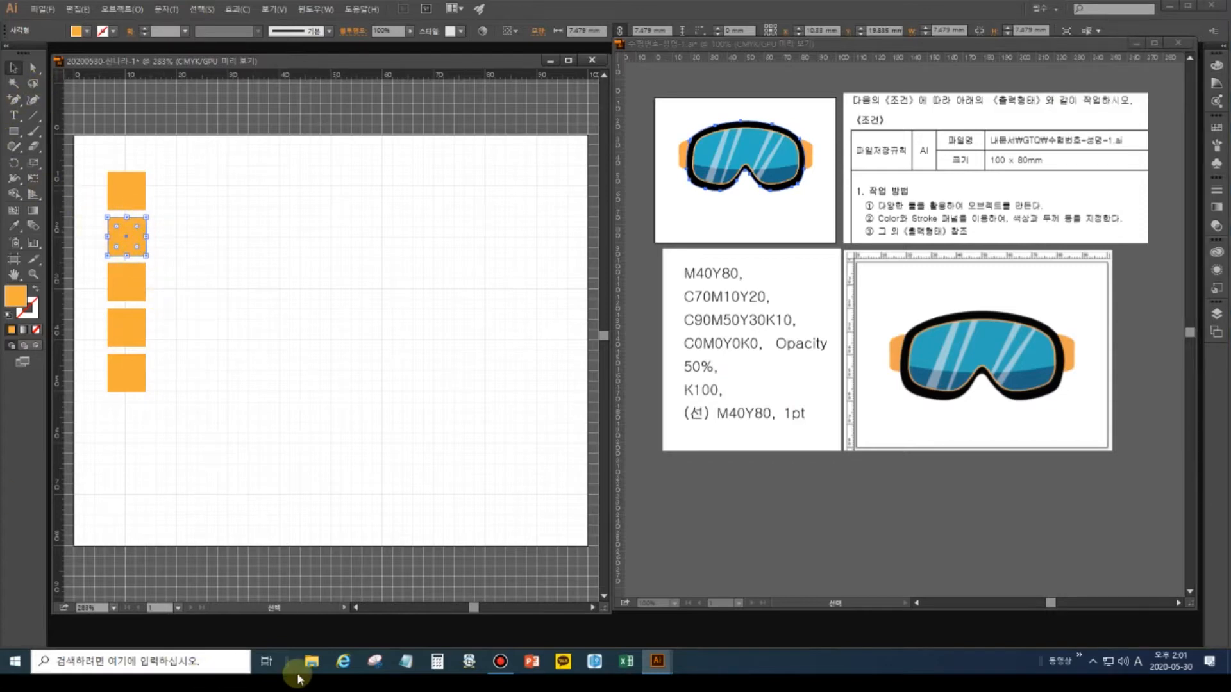
click(21, 299)
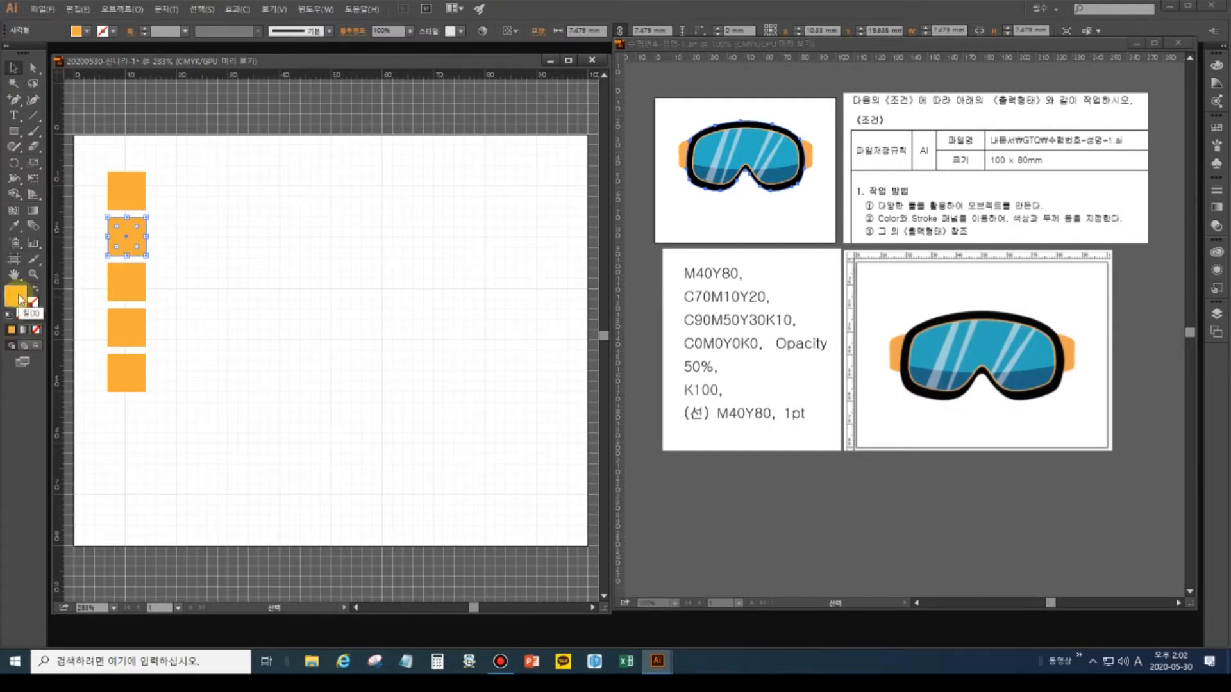
double_click(21, 299)
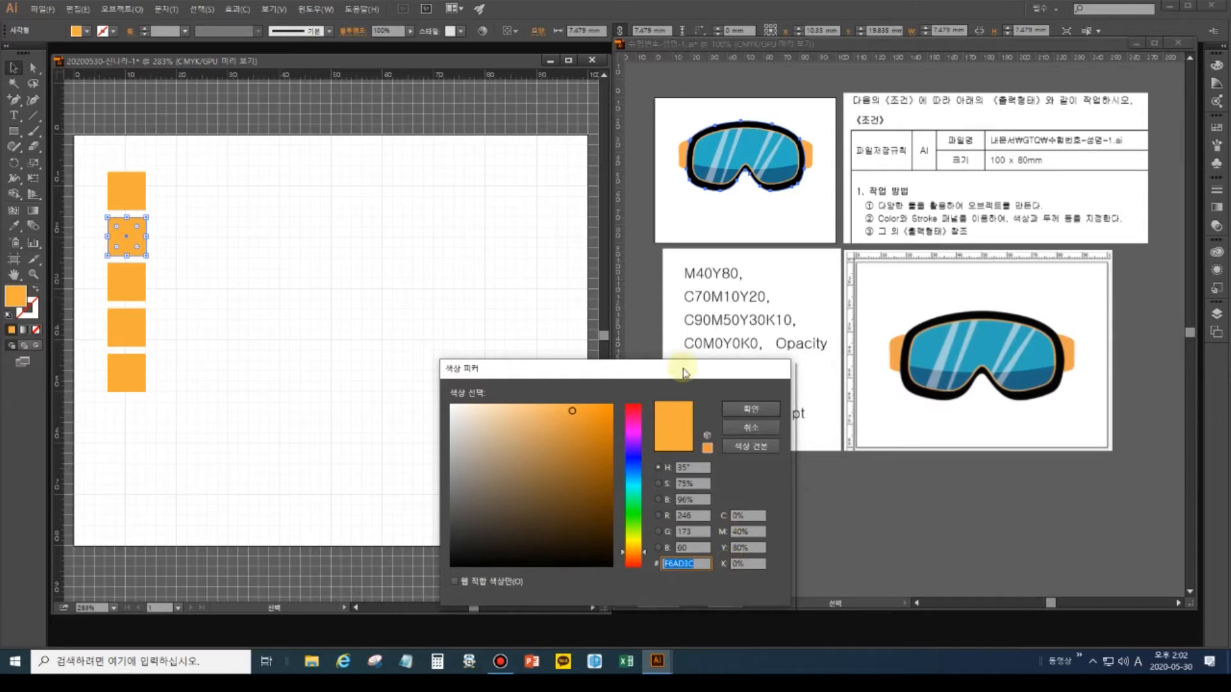
drag(683, 372, 598, 161)
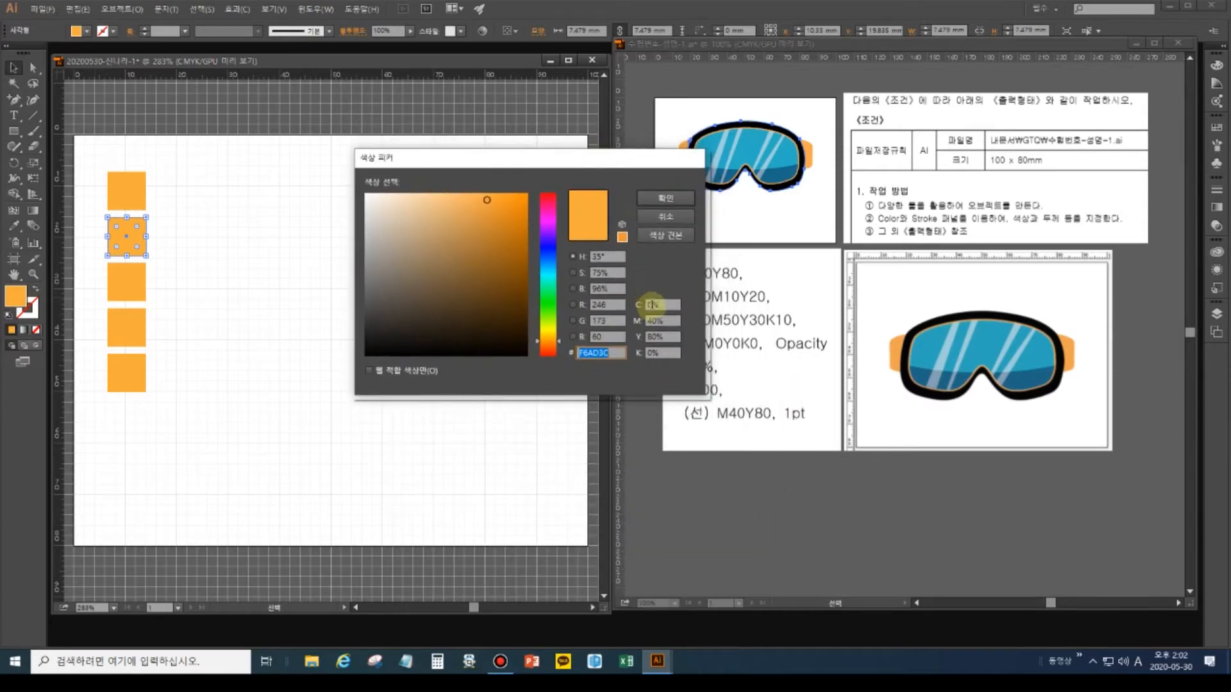
drag(643, 159, 600, 158)
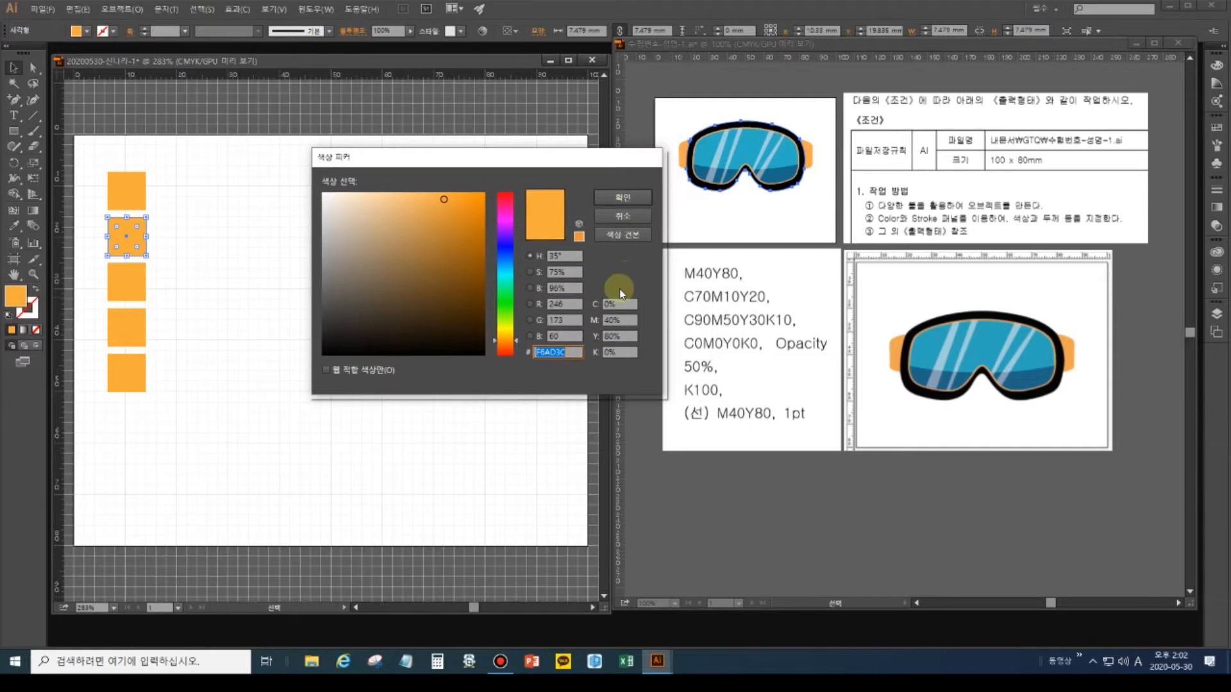
click(609, 303)
text(0)
click(609, 321)
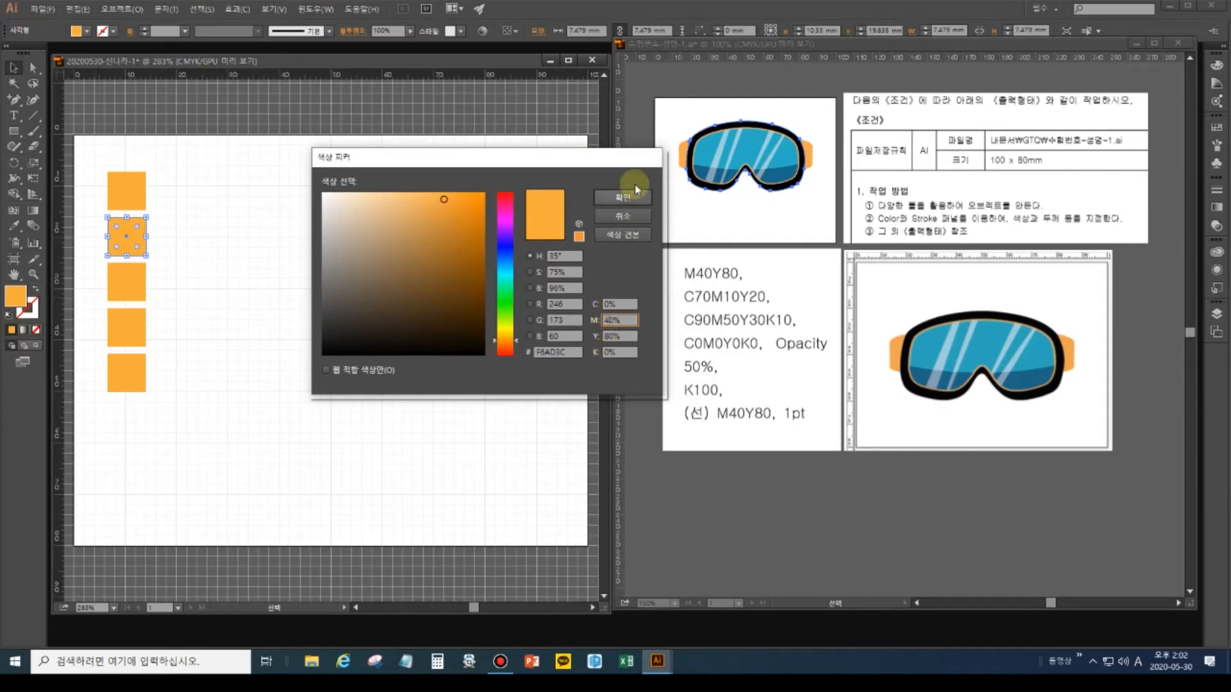
click(631, 218)
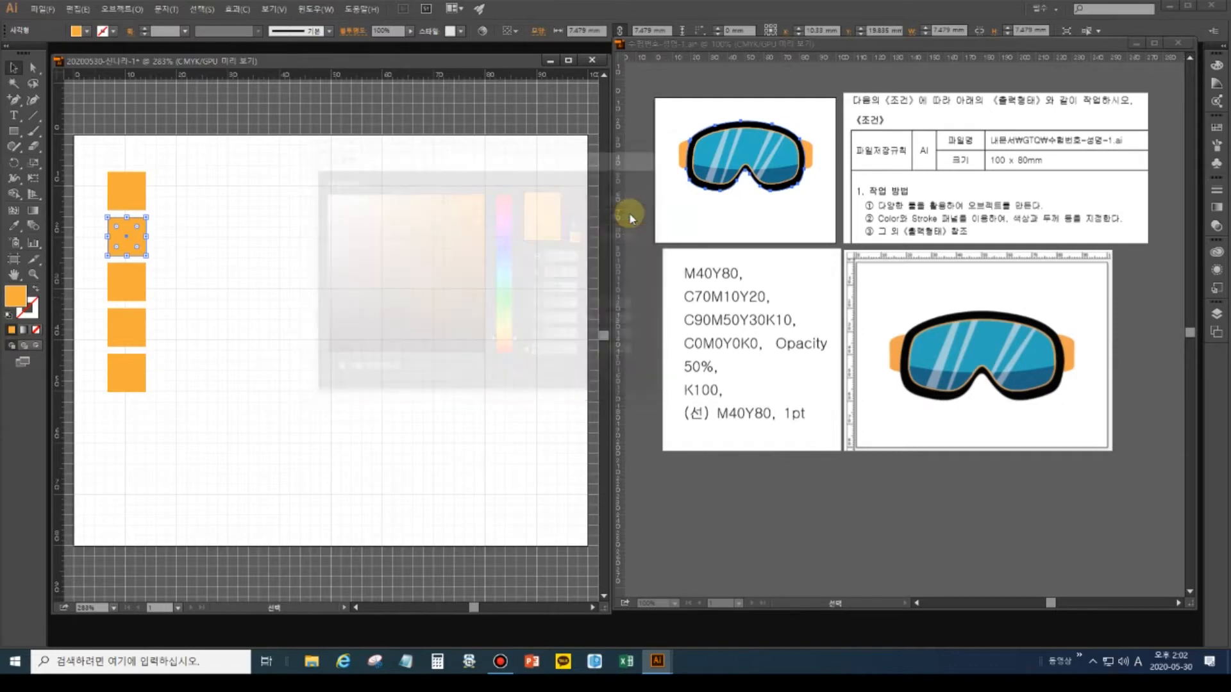
Show the CMYK sliders and make the second square light blue, C70 M10 Y20.
click(1215, 68)
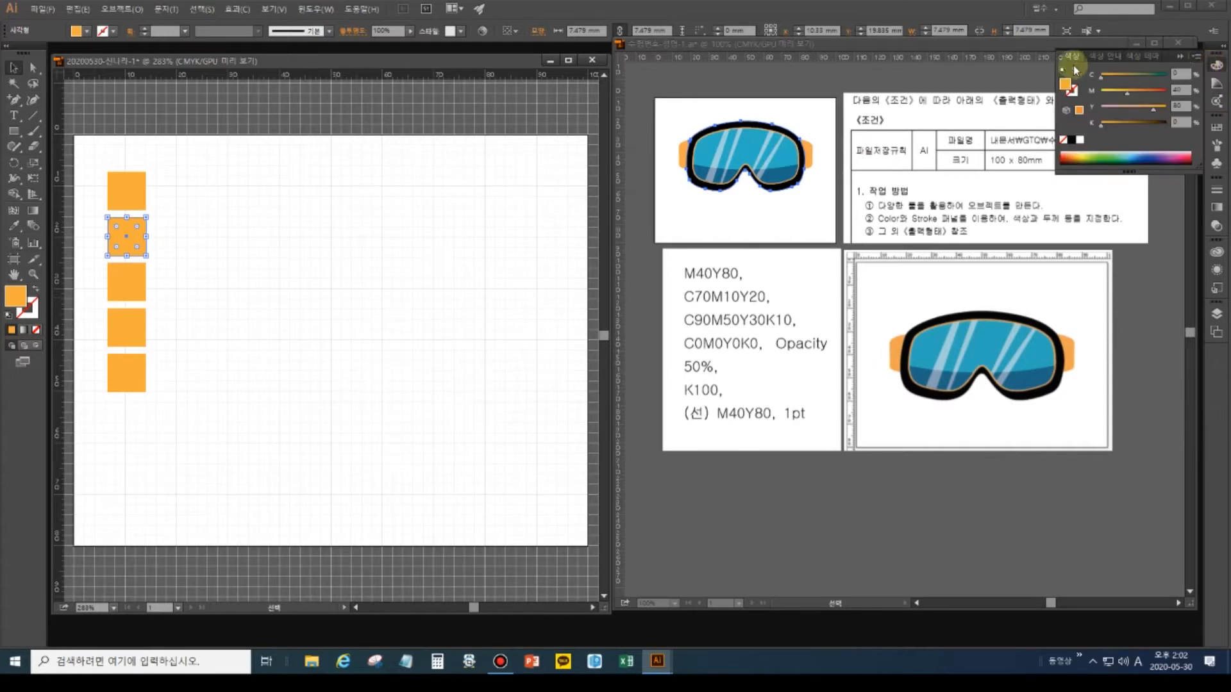
click(1060, 59)
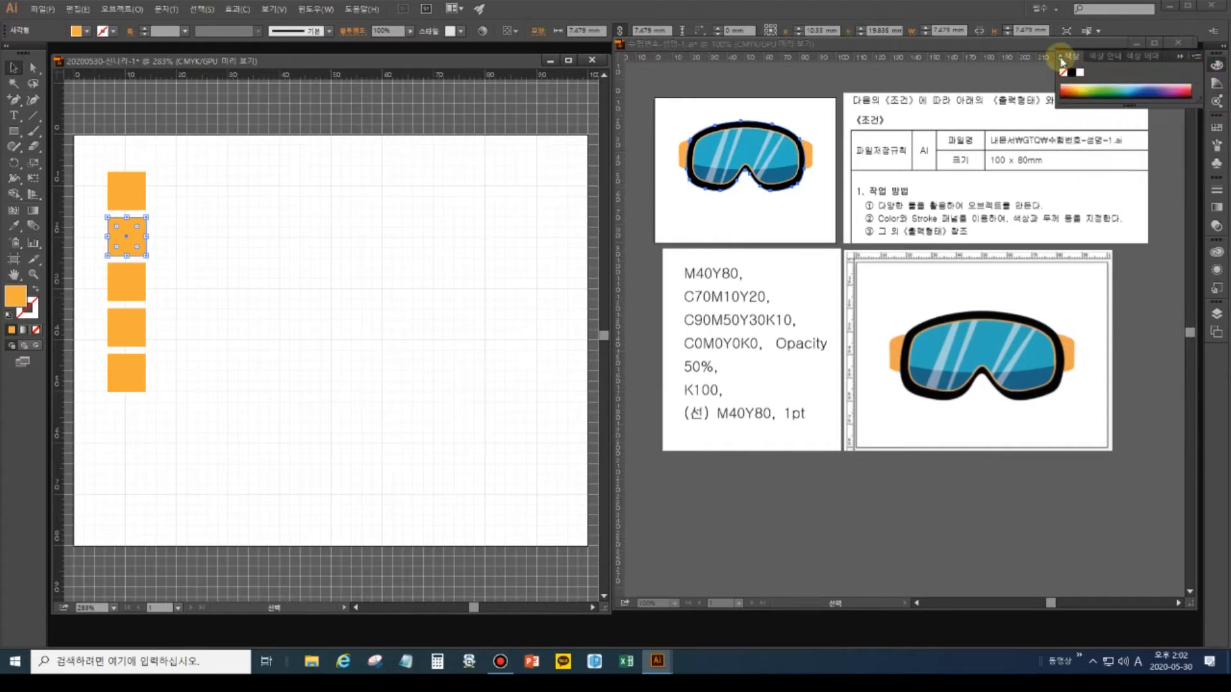
click(1061, 59)
click(1061, 59)
click(1061, 59)
click(1173, 74)
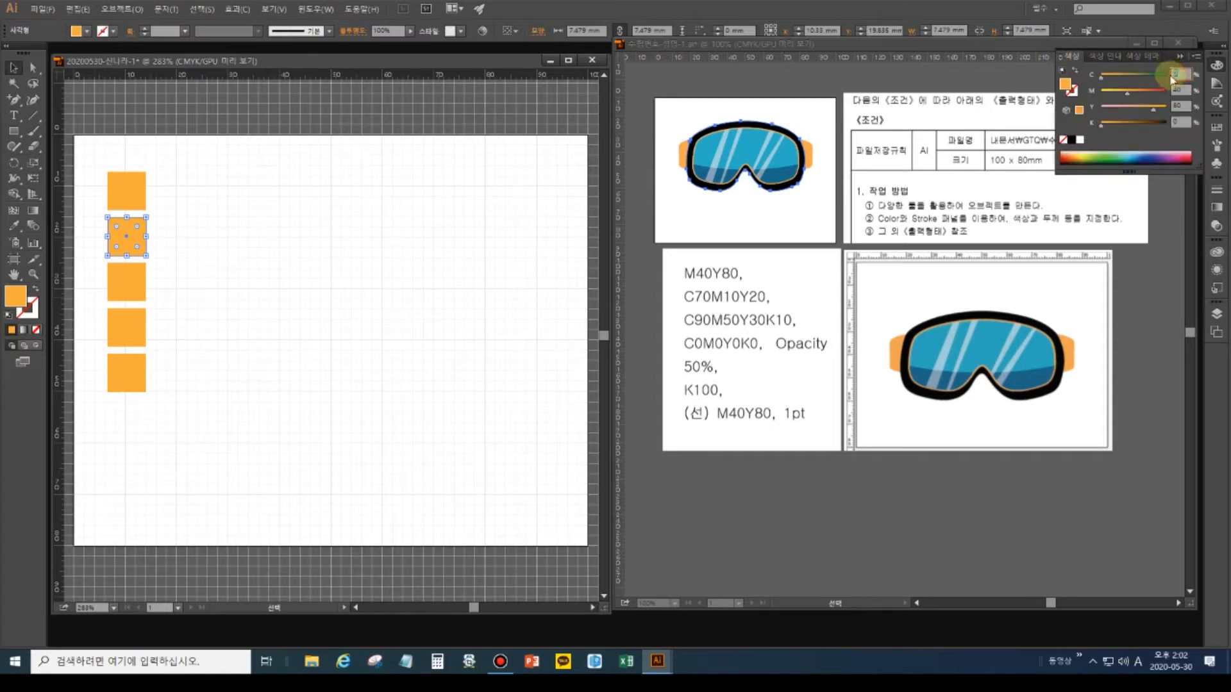
text(70)
key(Tab)
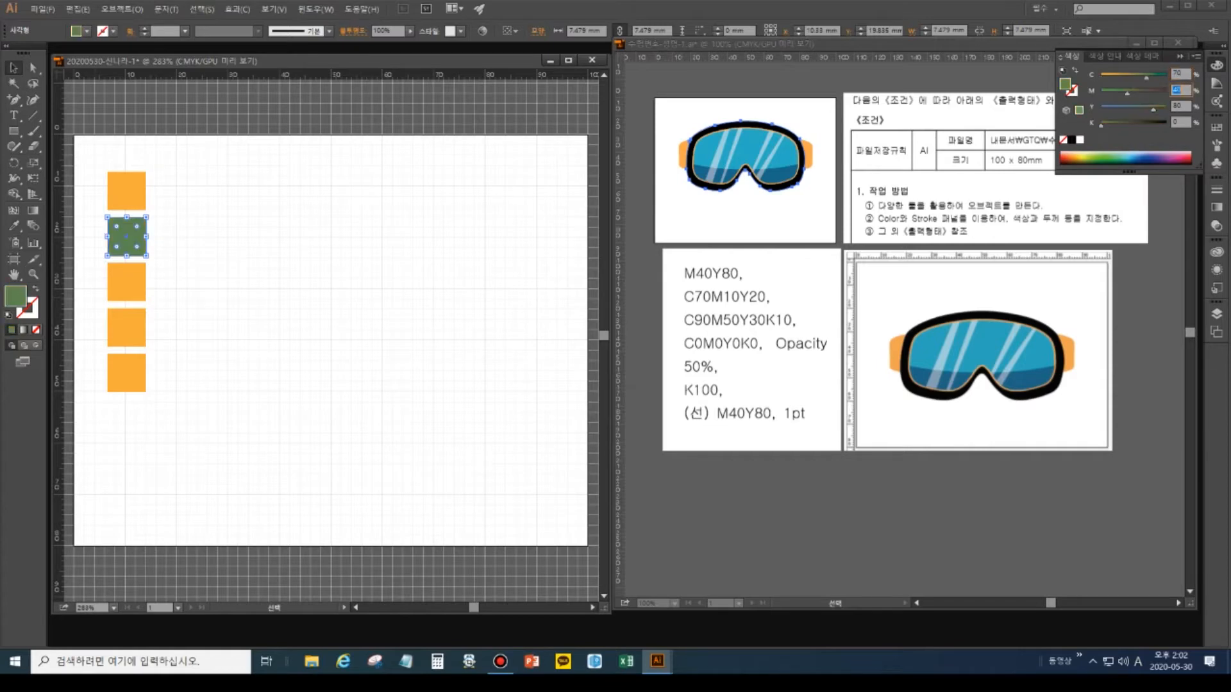
text(10)
key(Tab)
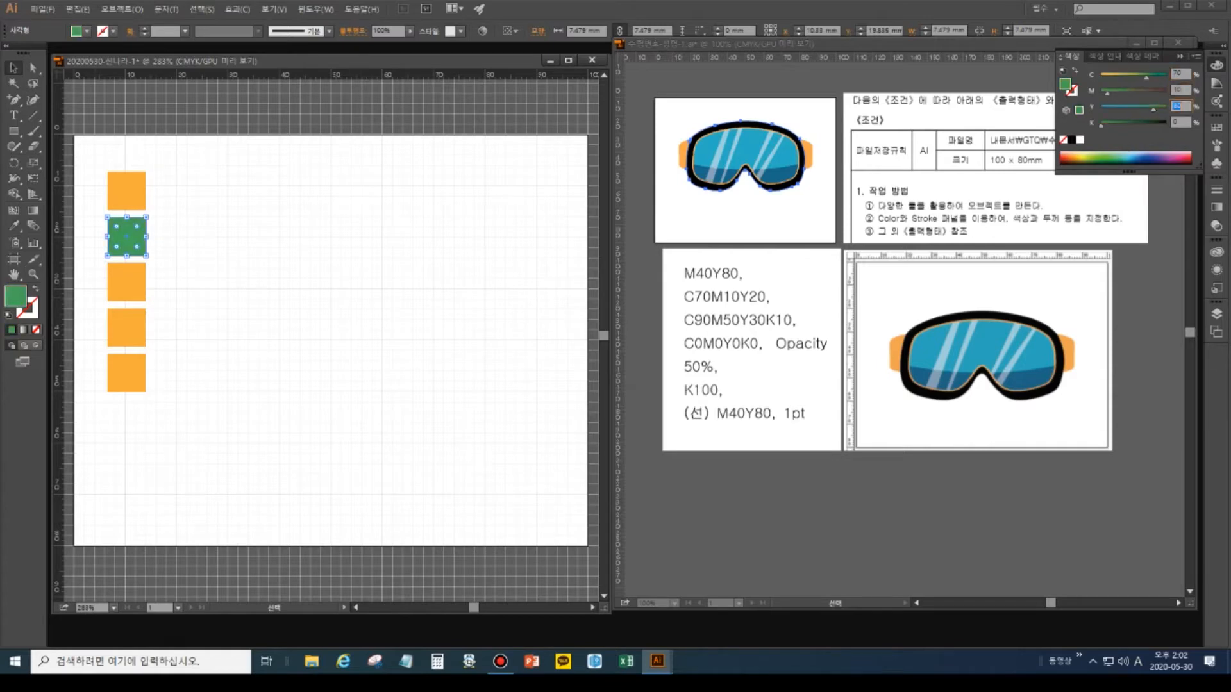
text(20)
key(Tab)
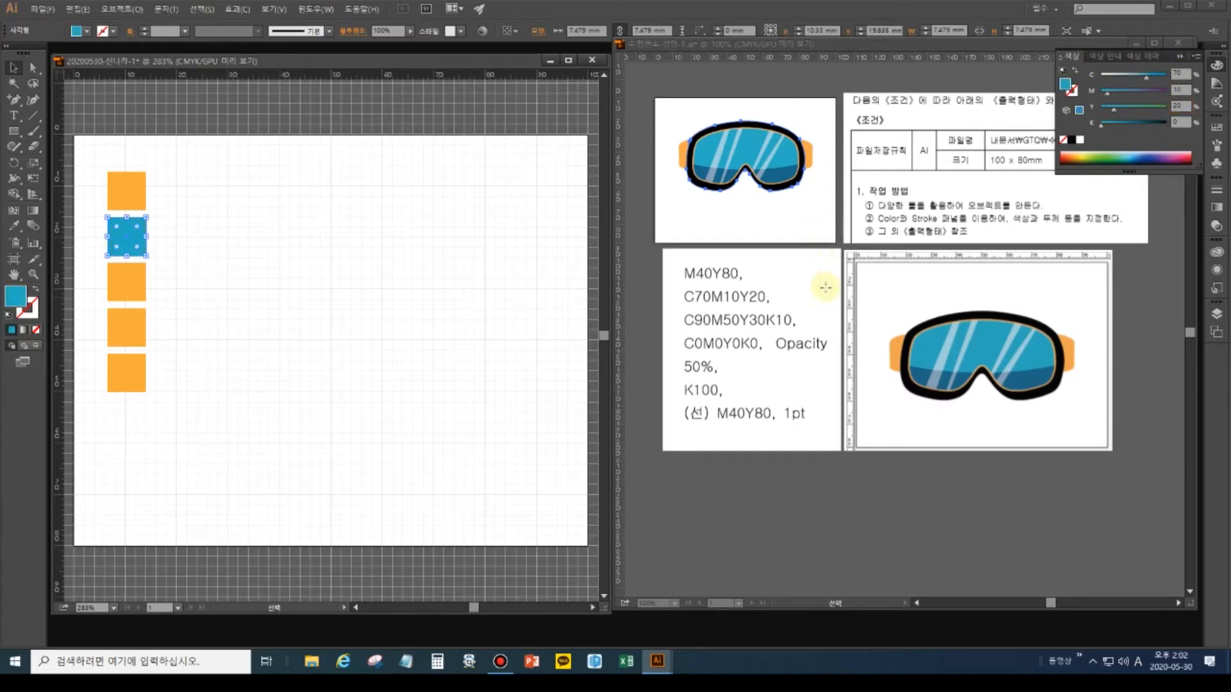
Make the third square dark blue, C90 M50 Y30 K10.
click(11, 70)
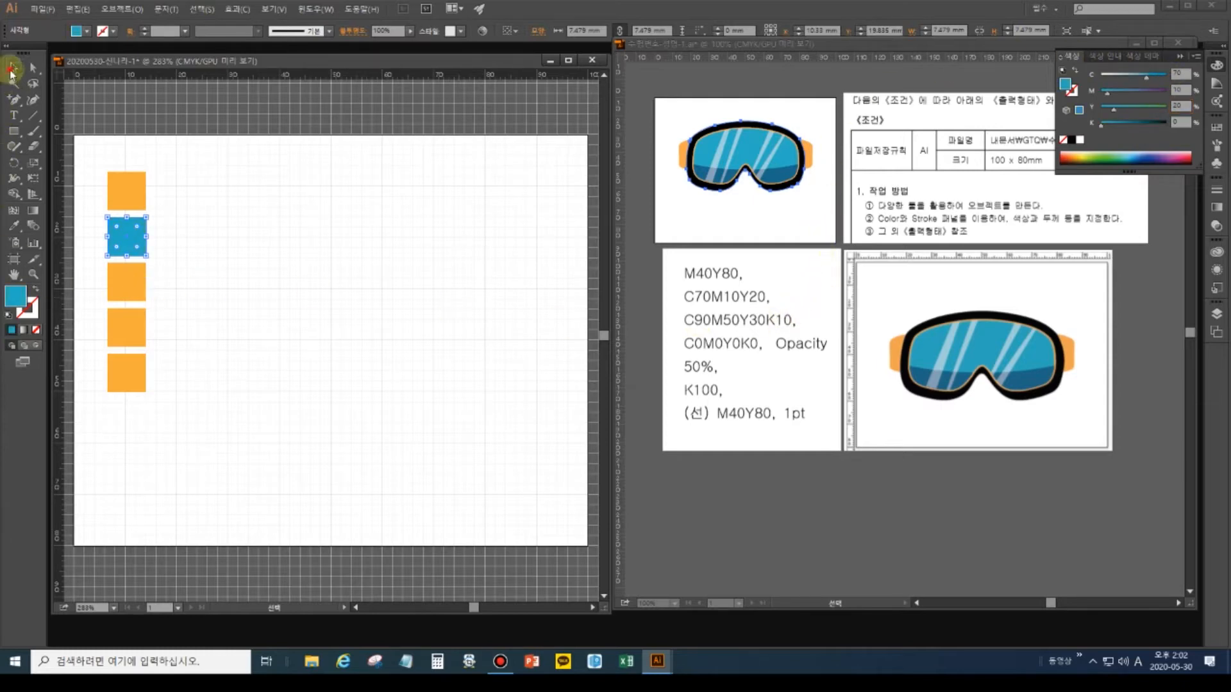
click(140, 293)
click(1179, 74)
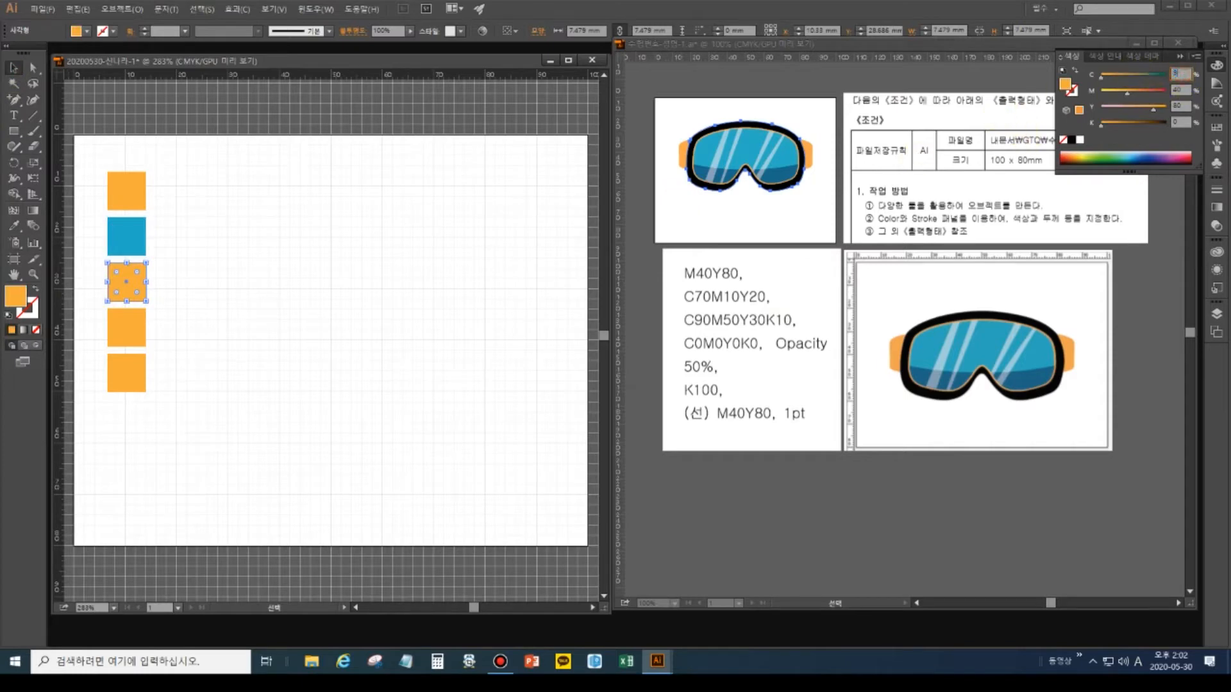
text(90)
key(Tab)
text(50)
key(Tab)
text(30)
key(Tab)
text(10)
key(Return)
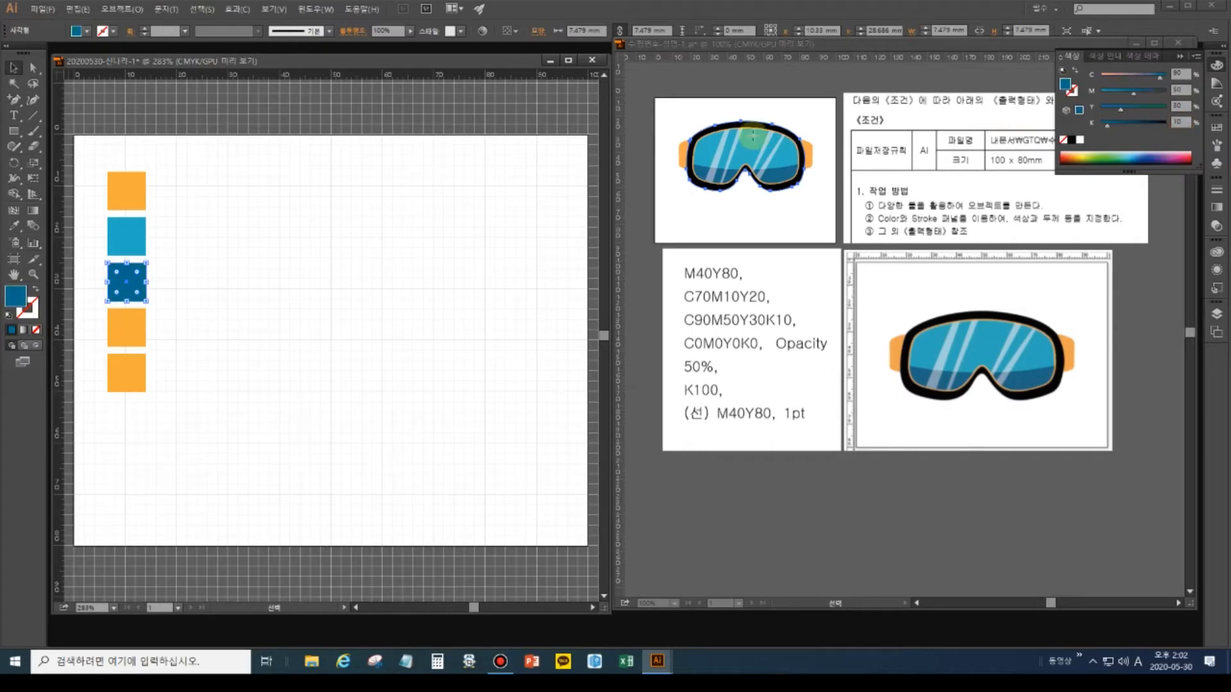
Make the fourth square white by setting its colour values to 0.
click(120, 334)
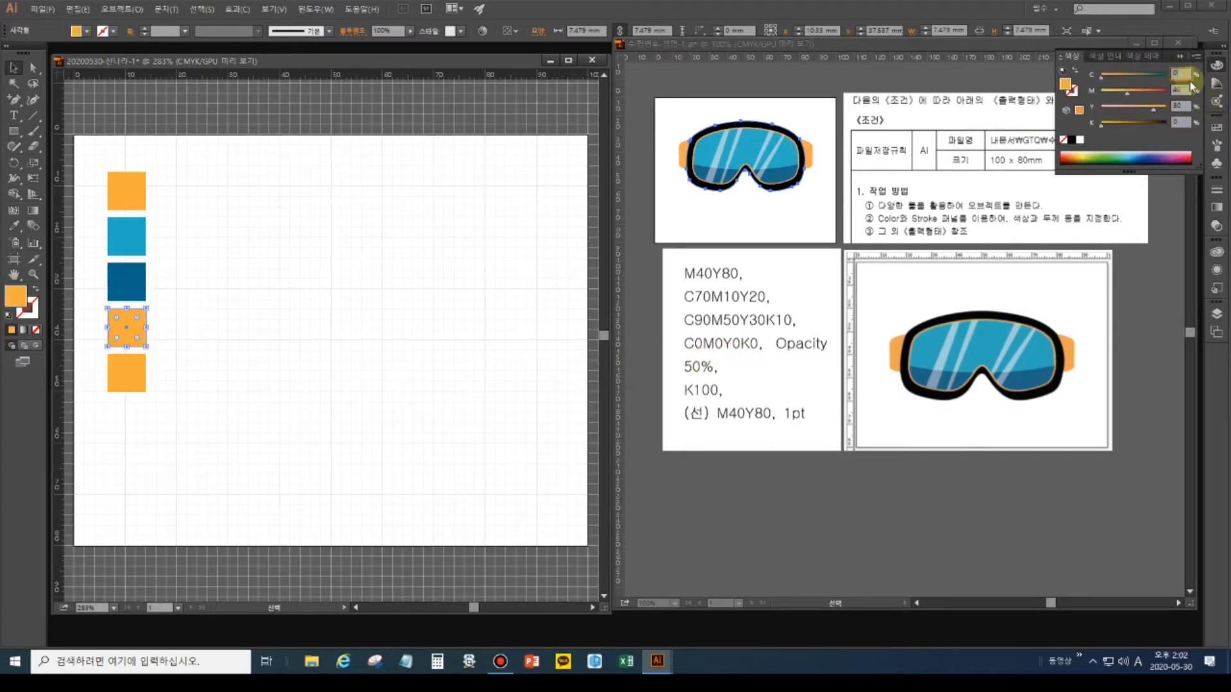
drag(1185, 90, 1125, 91)
text(0)
key(Tab)
text(0)
key(Tab)
key(Return)
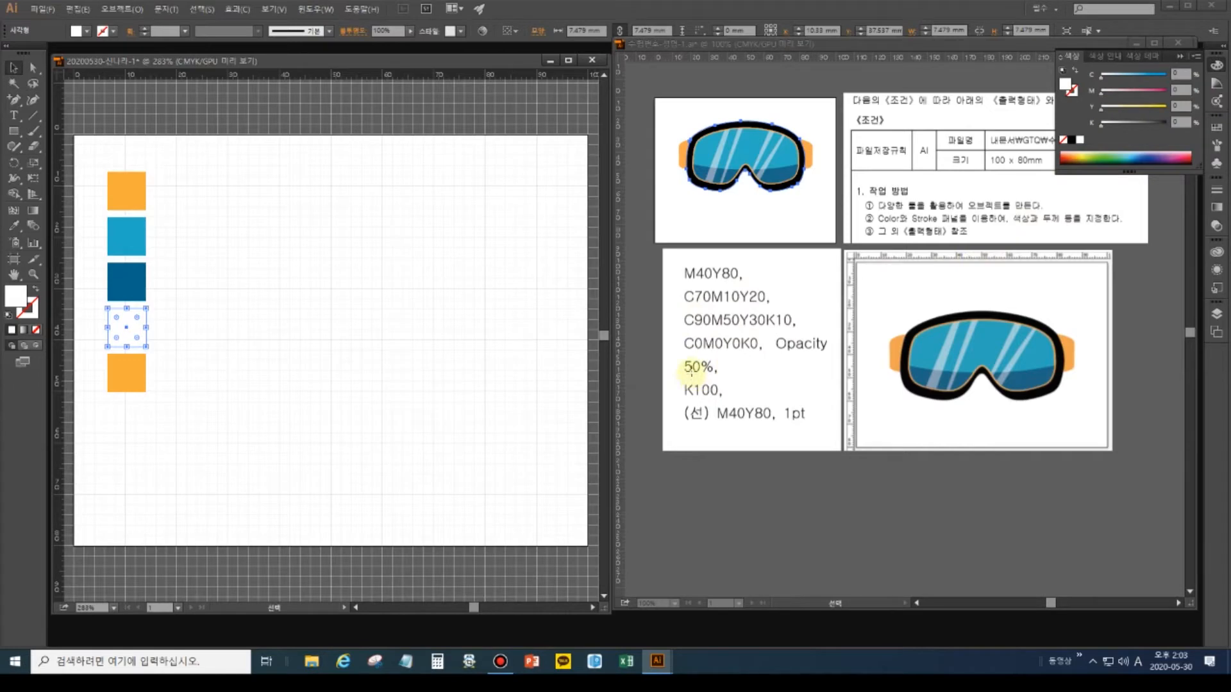
click(953, 338)
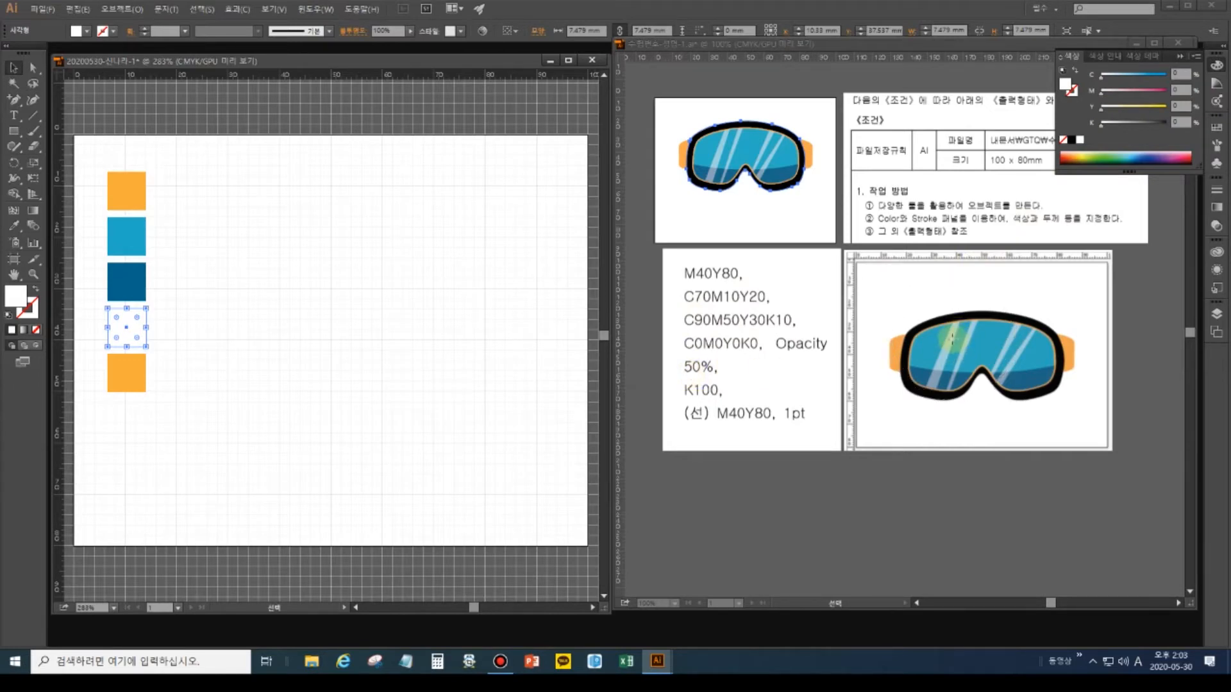
Make the bottom square black (K100), then select all five swatch squares.
click(139, 378)
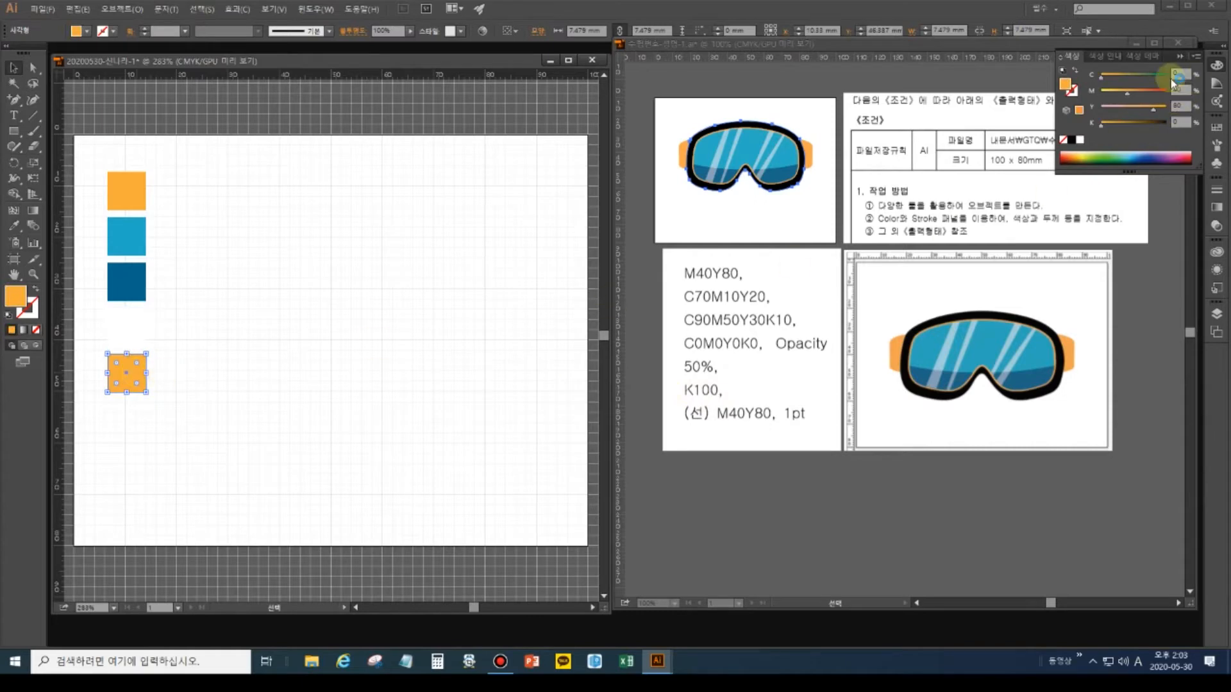
drag(1182, 76, 1166, 80)
key(Tab)
text(0)
key(Tab)
text(0)
key(Tab)
text(0)
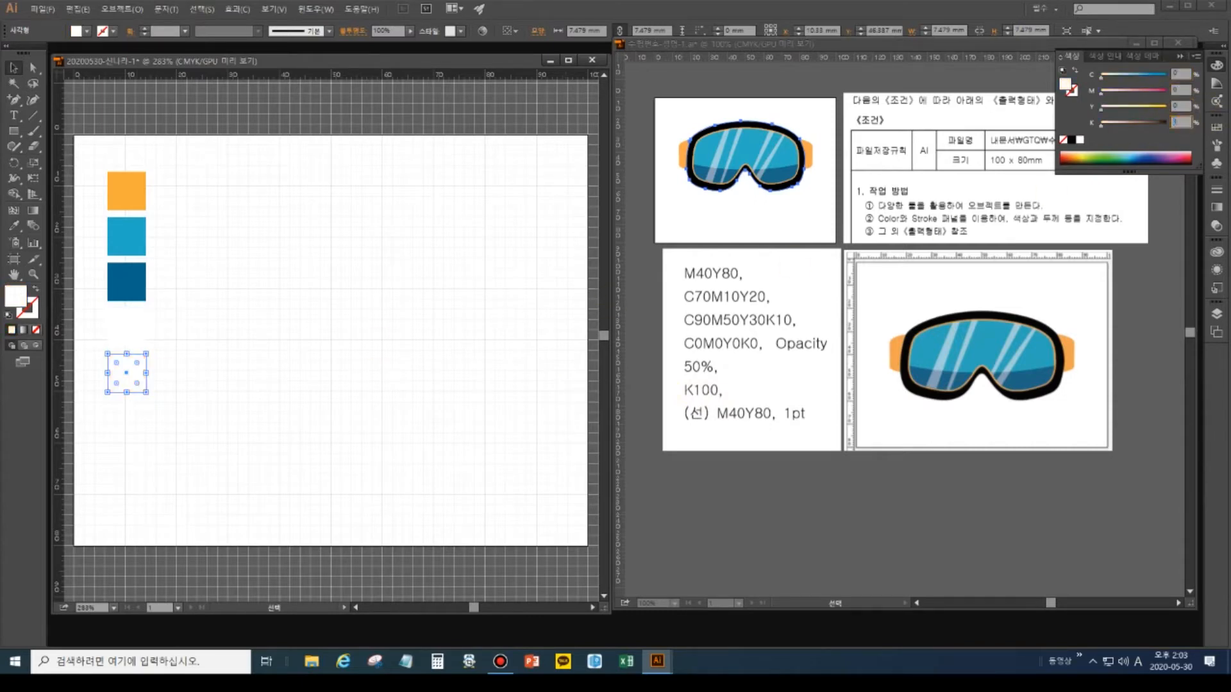
text(0)
key(Return)
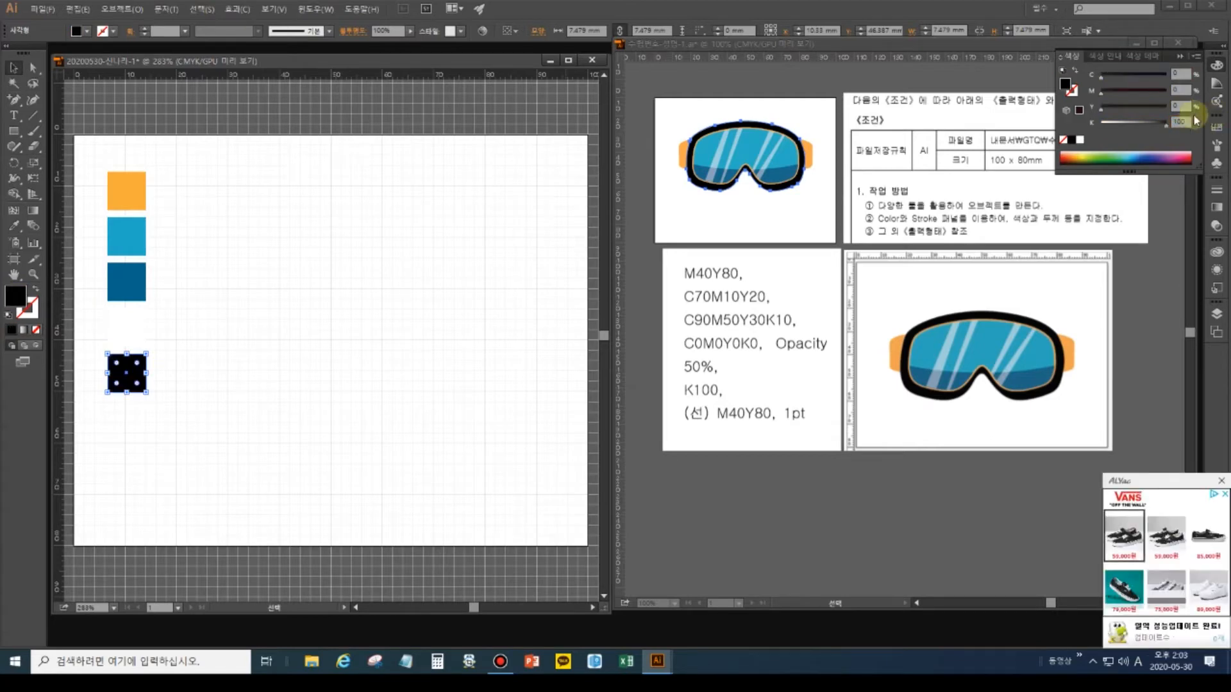
click(15, 68)
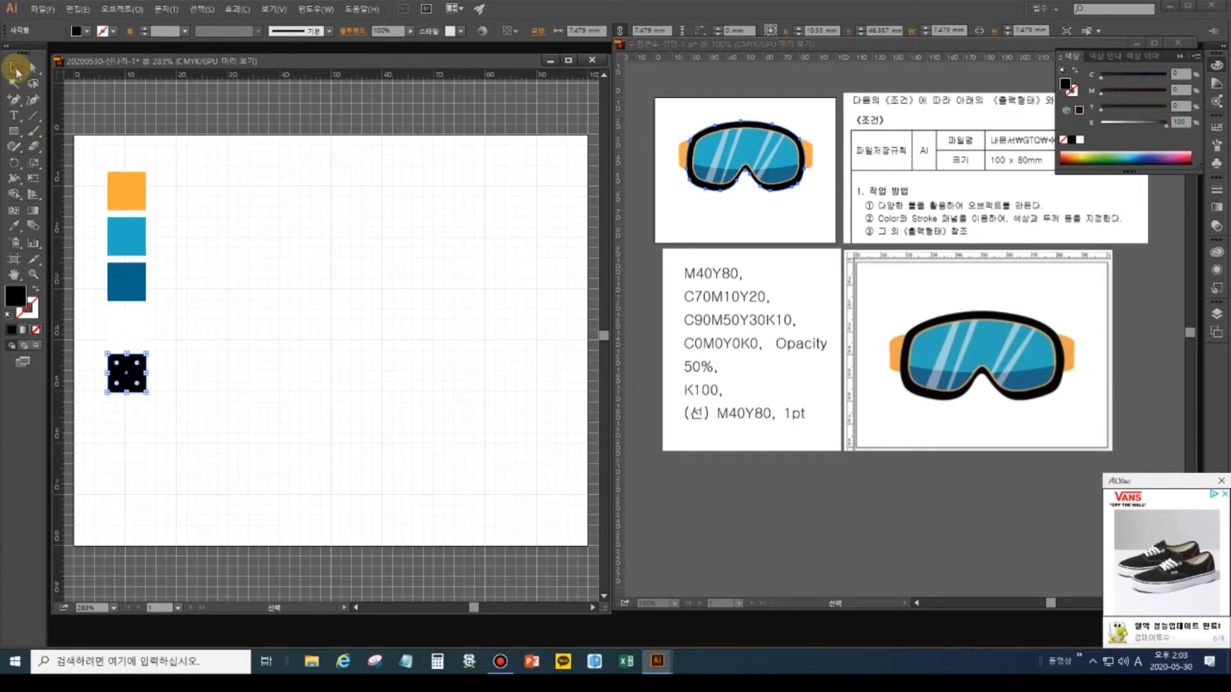
drag(82, 116, 217, 433)
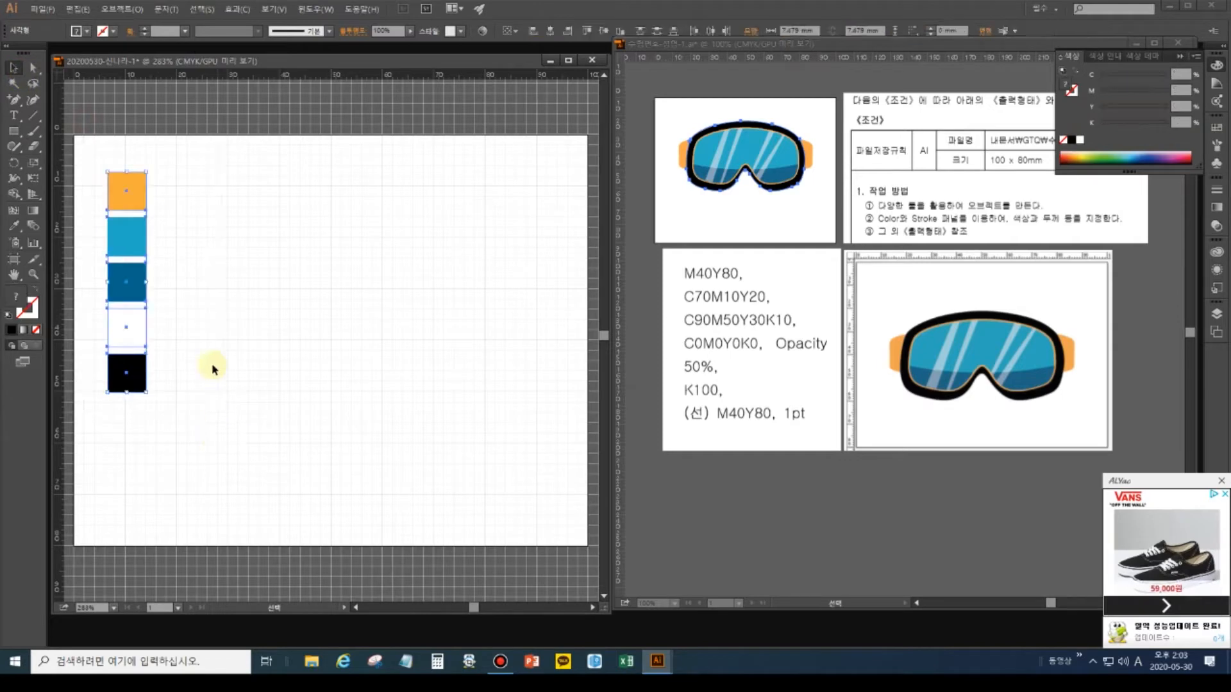
Move the five swatch squares to the artboard's left edge and dismiss the ad popup.
drag(138, 250, 68, 245)
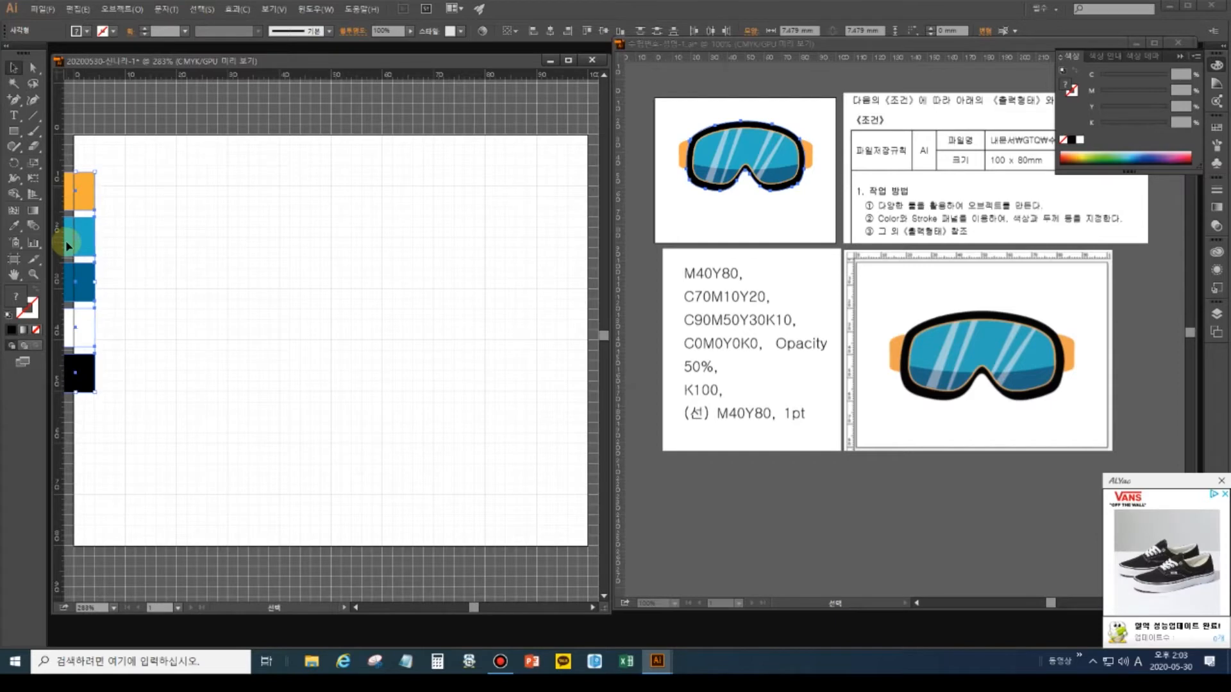
click(1222, 483)
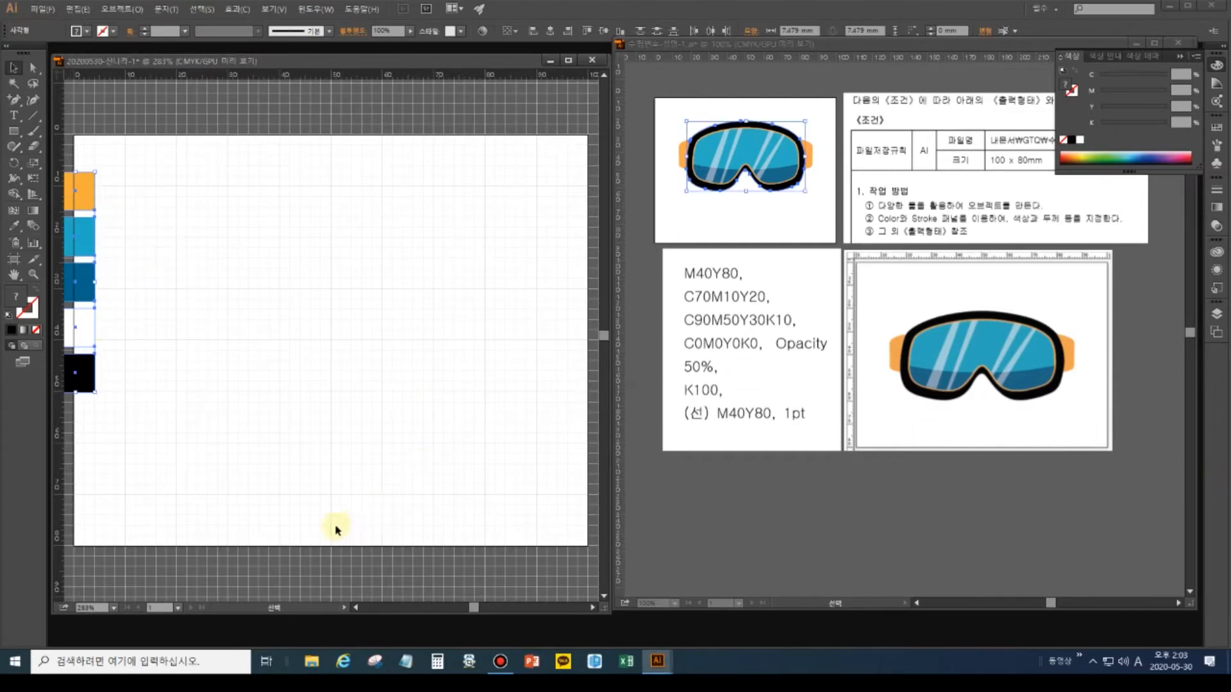
click(233, 418)
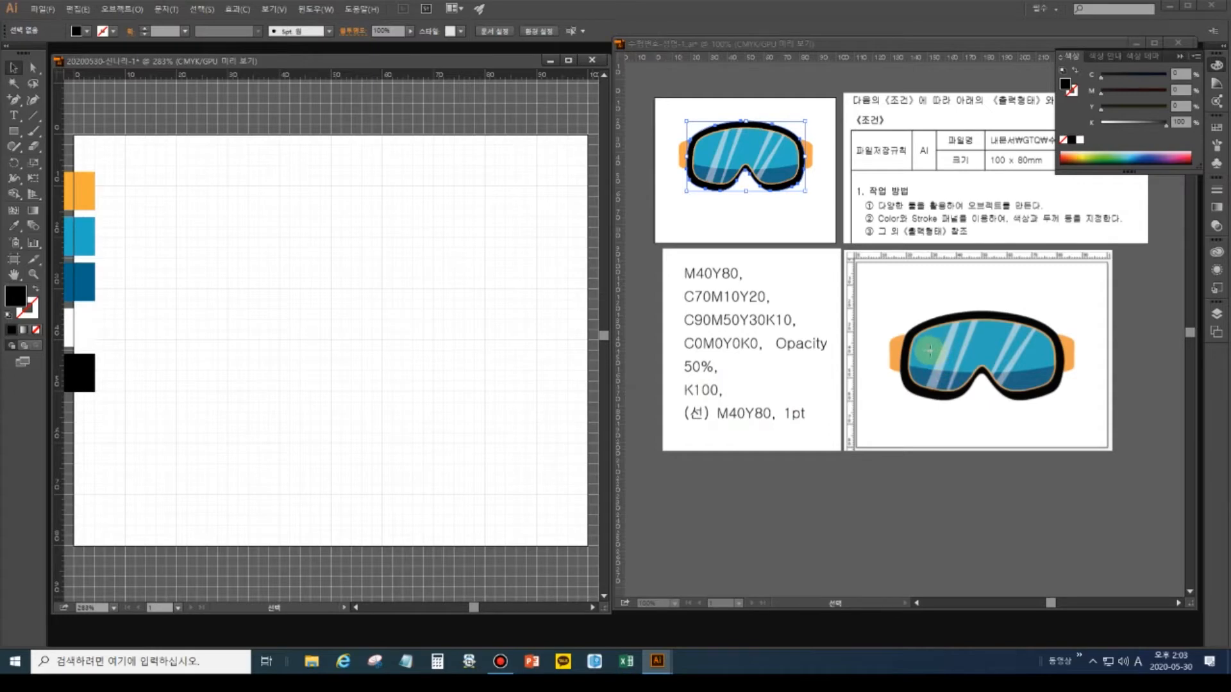
Give the light blue square a 1 pt orange outline, C0 M40 Y80 K0.
click(82, 244)
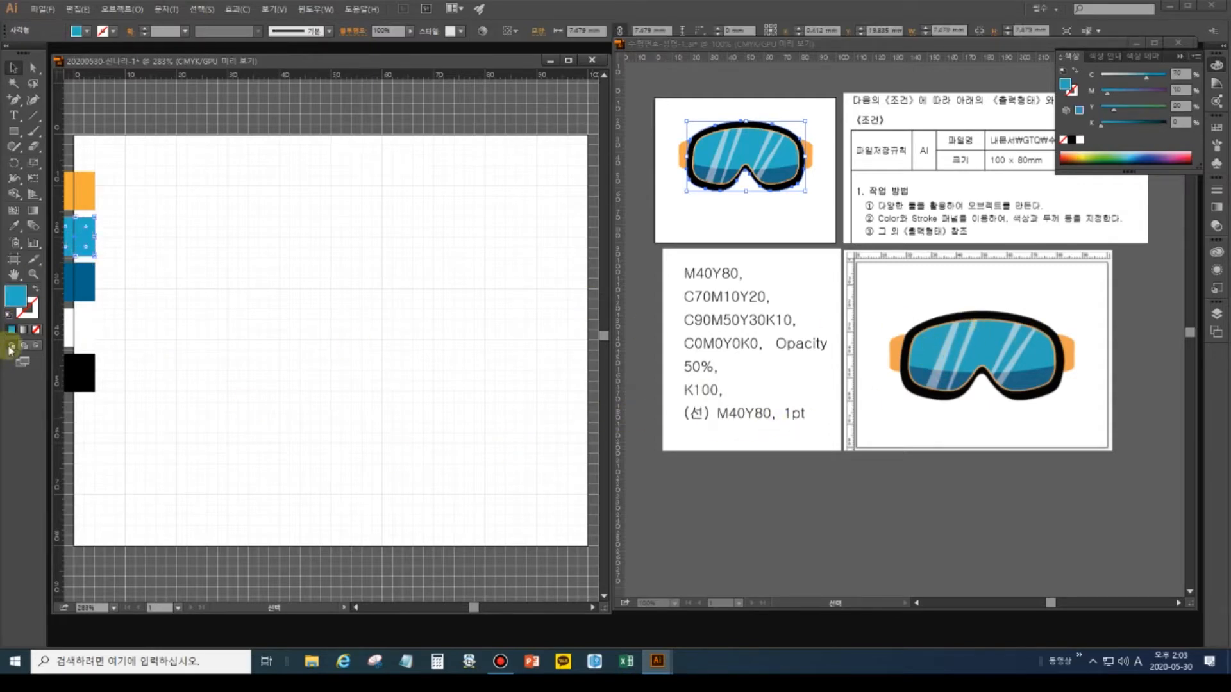
click(21, 315)
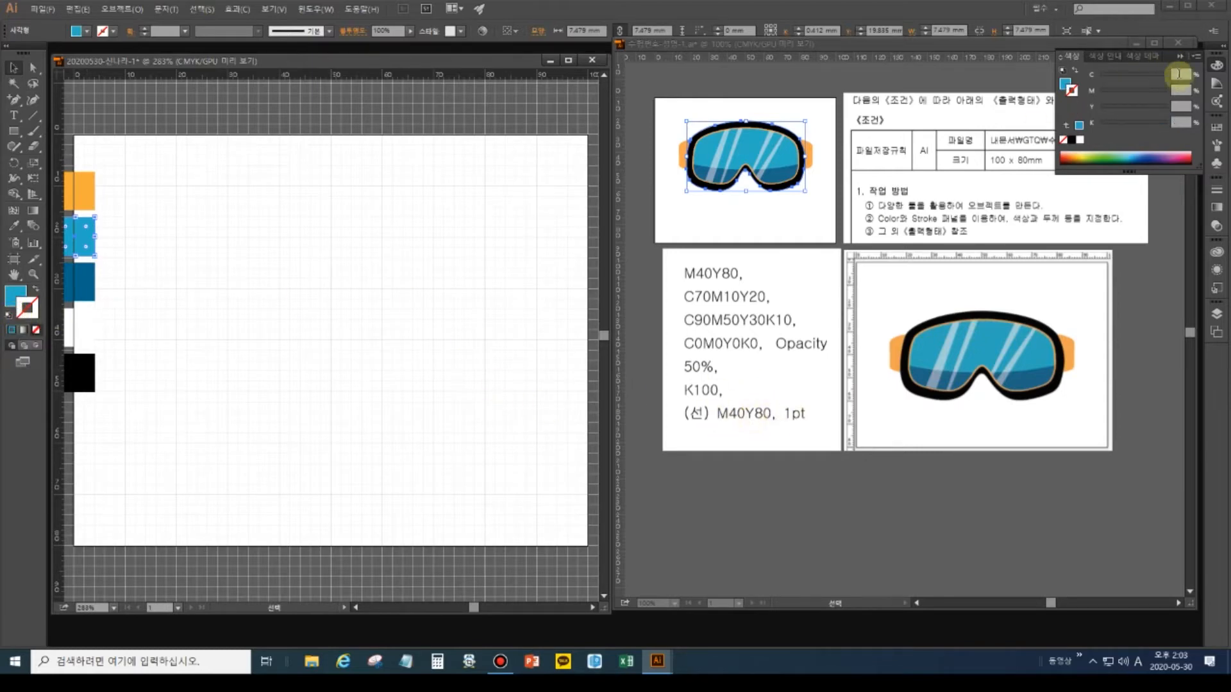
click(1178, 73)
text(0)
key(Tab)
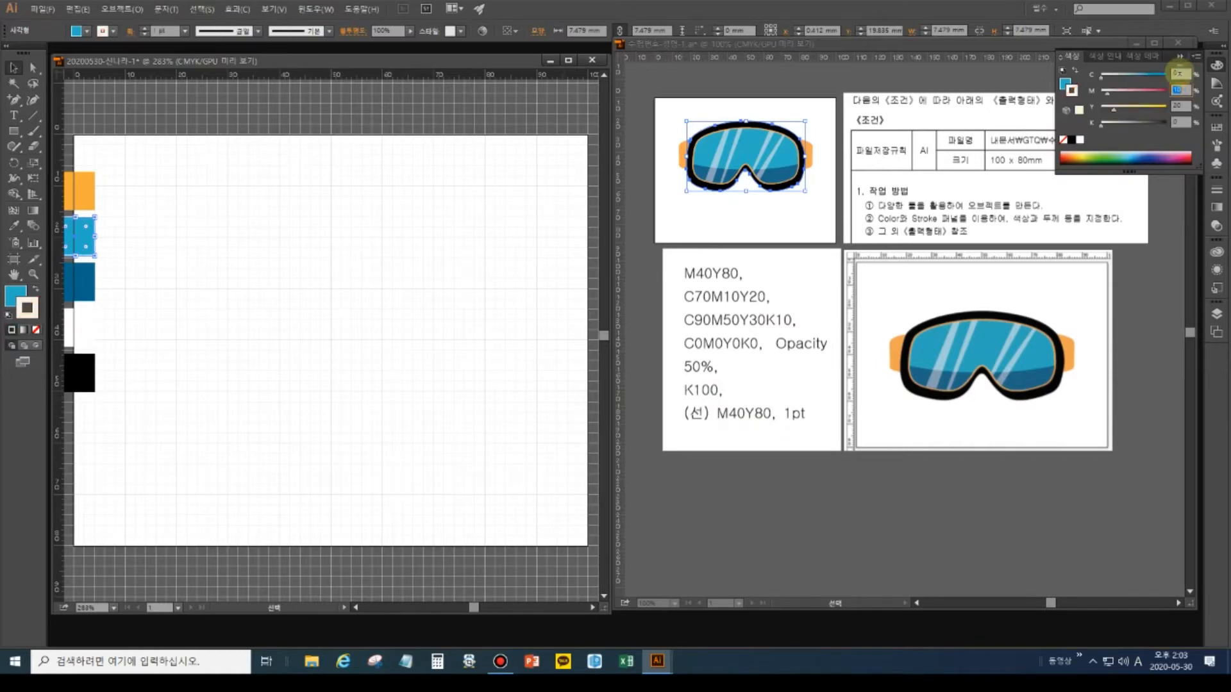
text(40)
key(Tab)
text(80)
key(Tab)
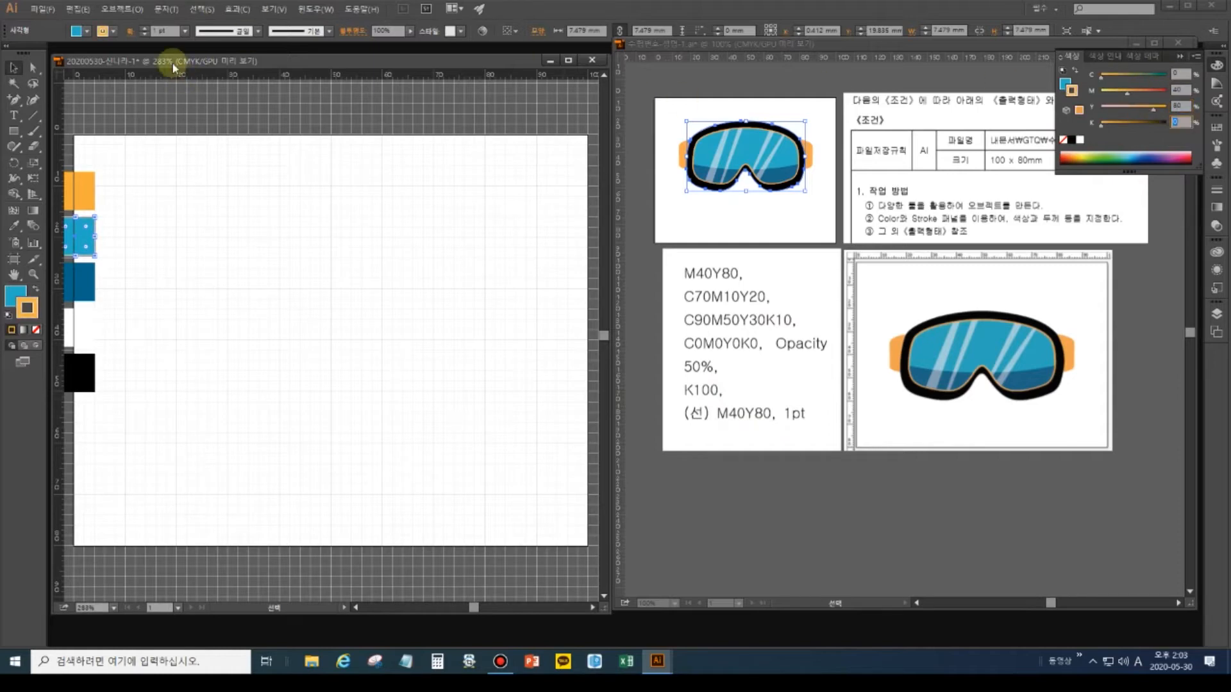
click(163, 31)
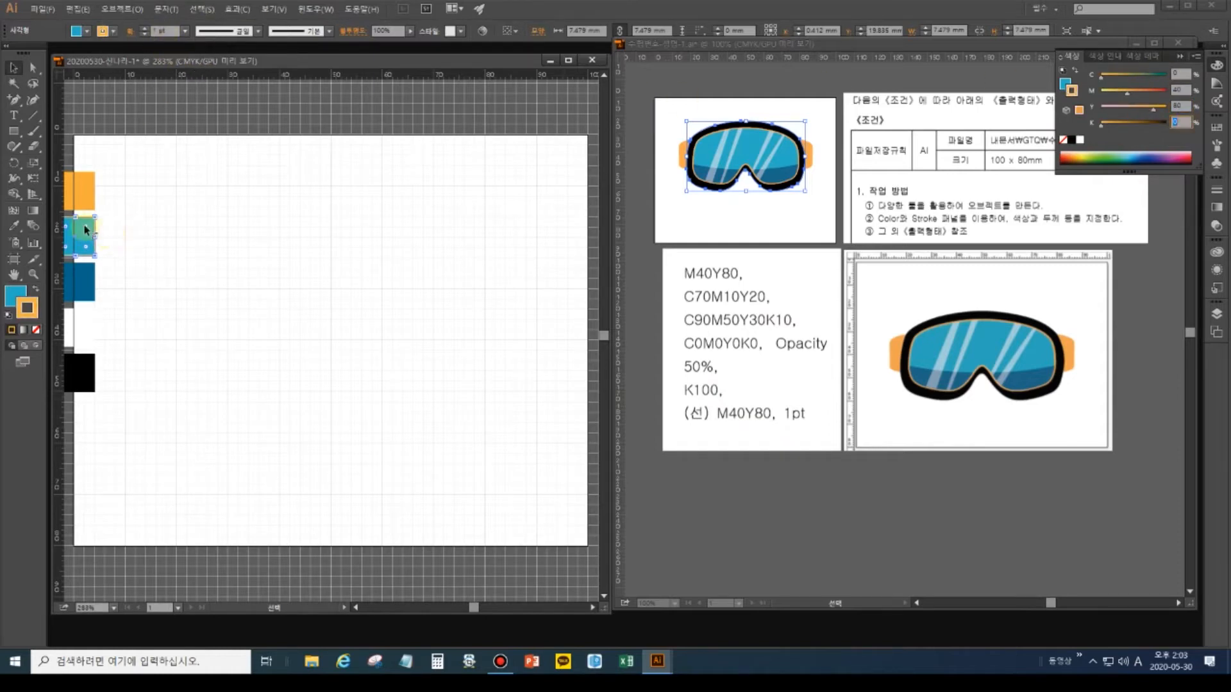
click(143, 107)
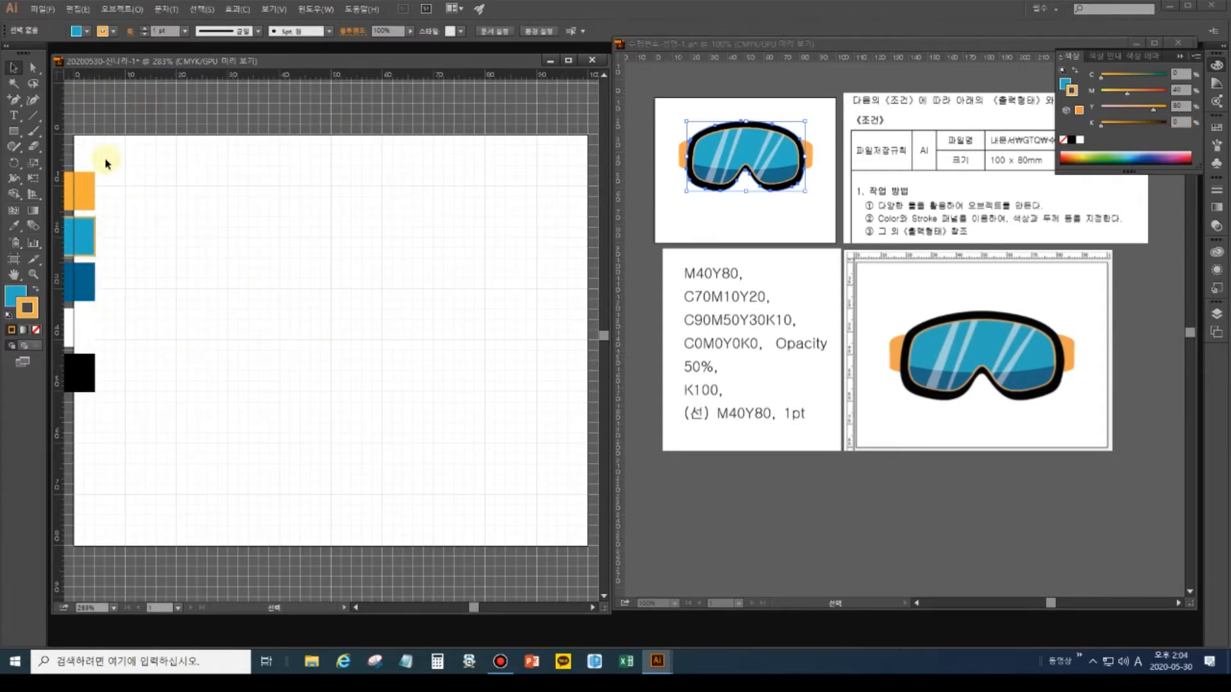
click(60, 117)
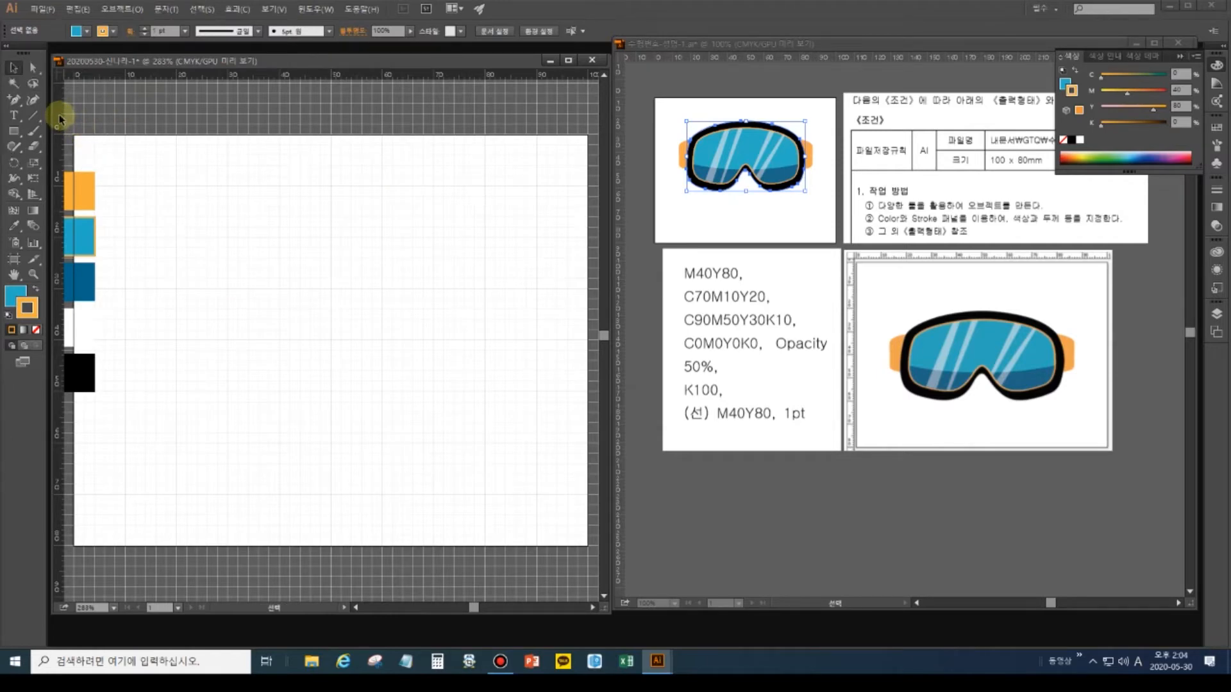
Place a vertical guide at the 50 mm centre and a horizontal guide across the artboard's middle.
drag(61, 117, 331, 113)
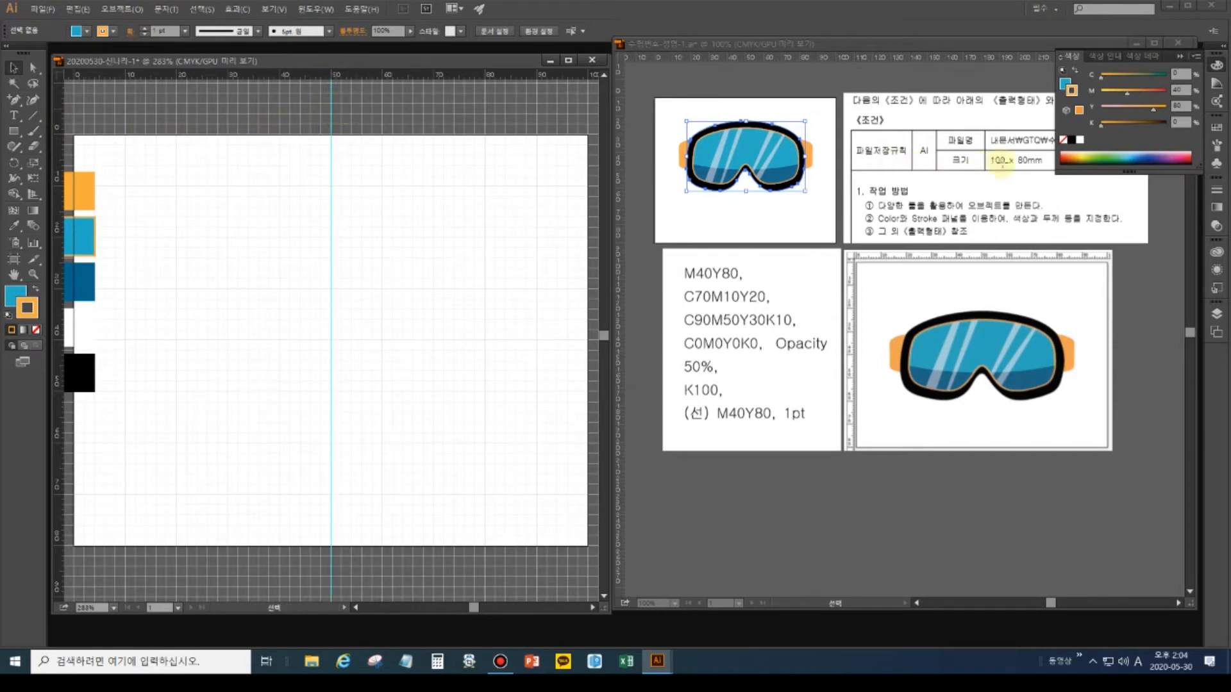
click(1180, 56)
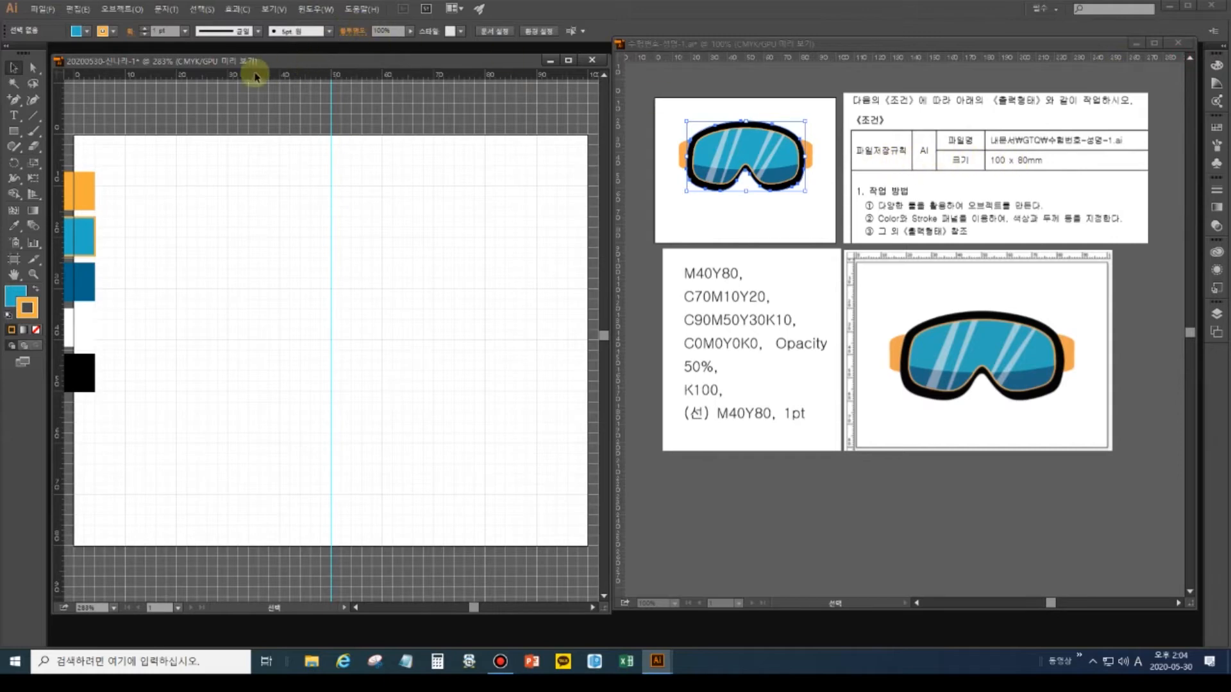
drag(248, 78, 72, 339)
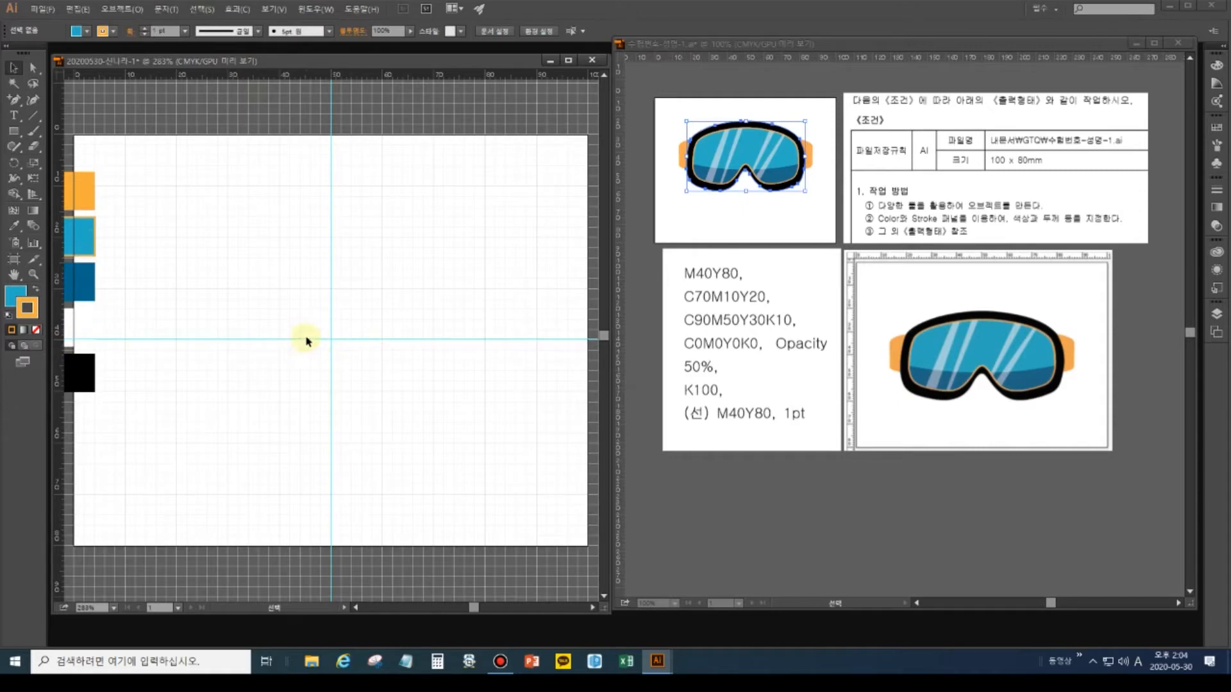
click(275, 9)
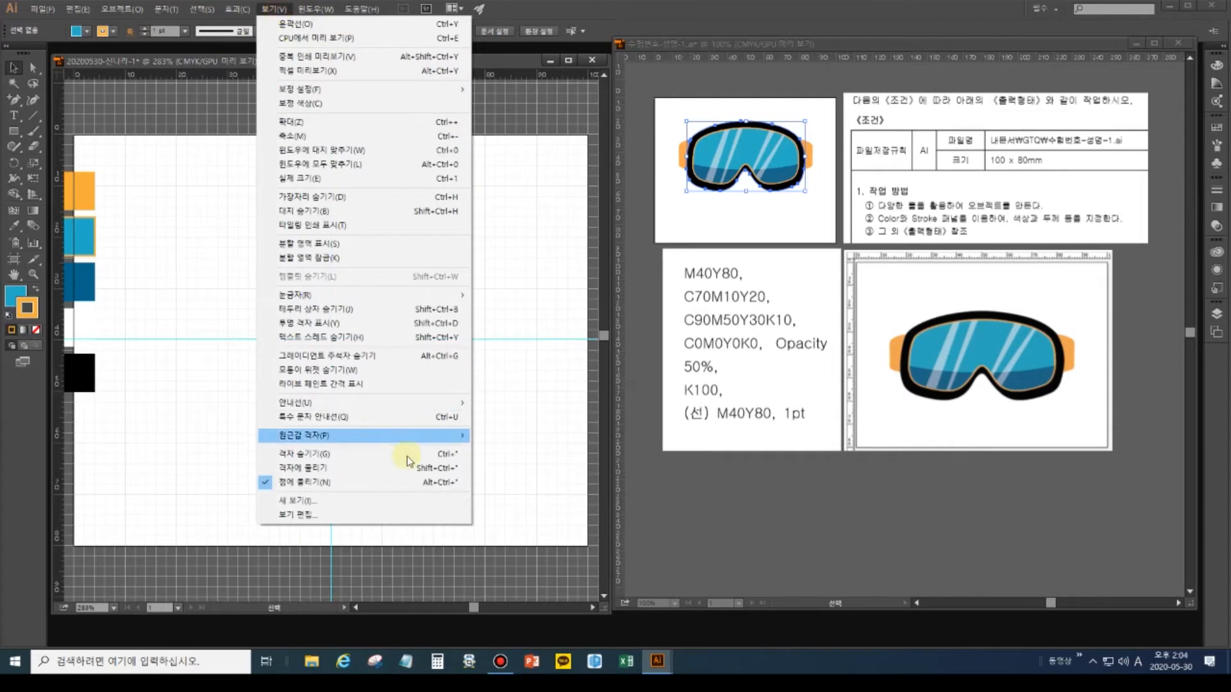
Lock the two centre guides in place from the View menu.
mouse_move(407, 404)
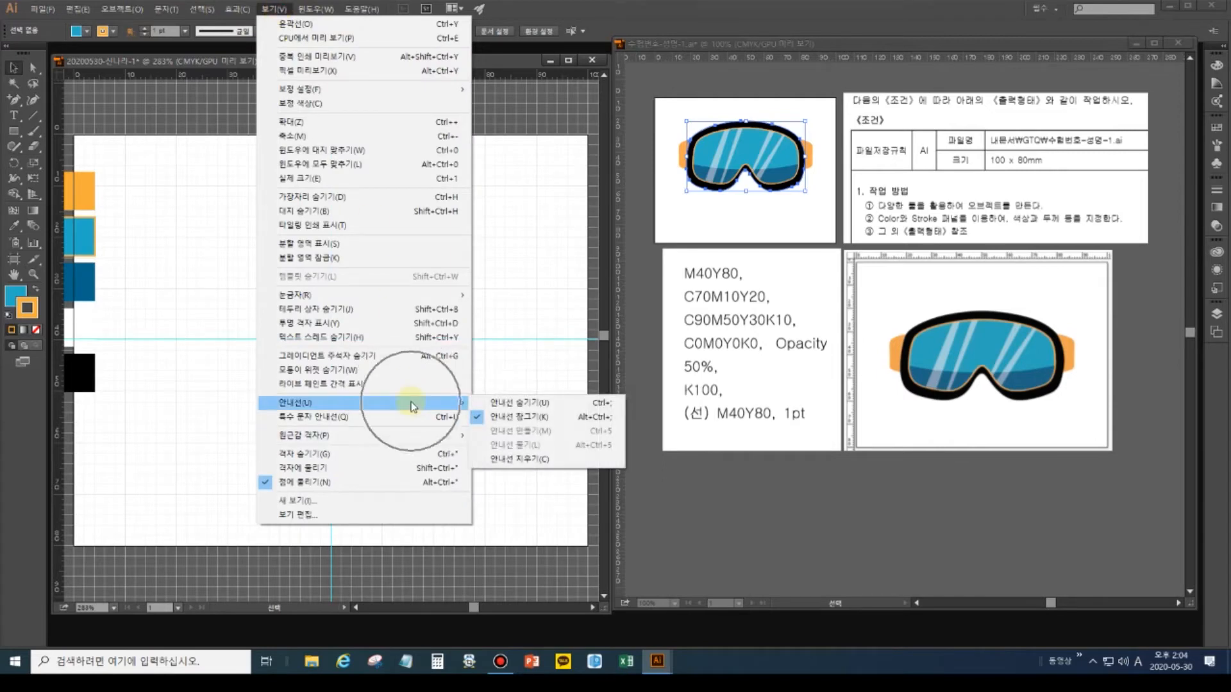
click(474, 420)
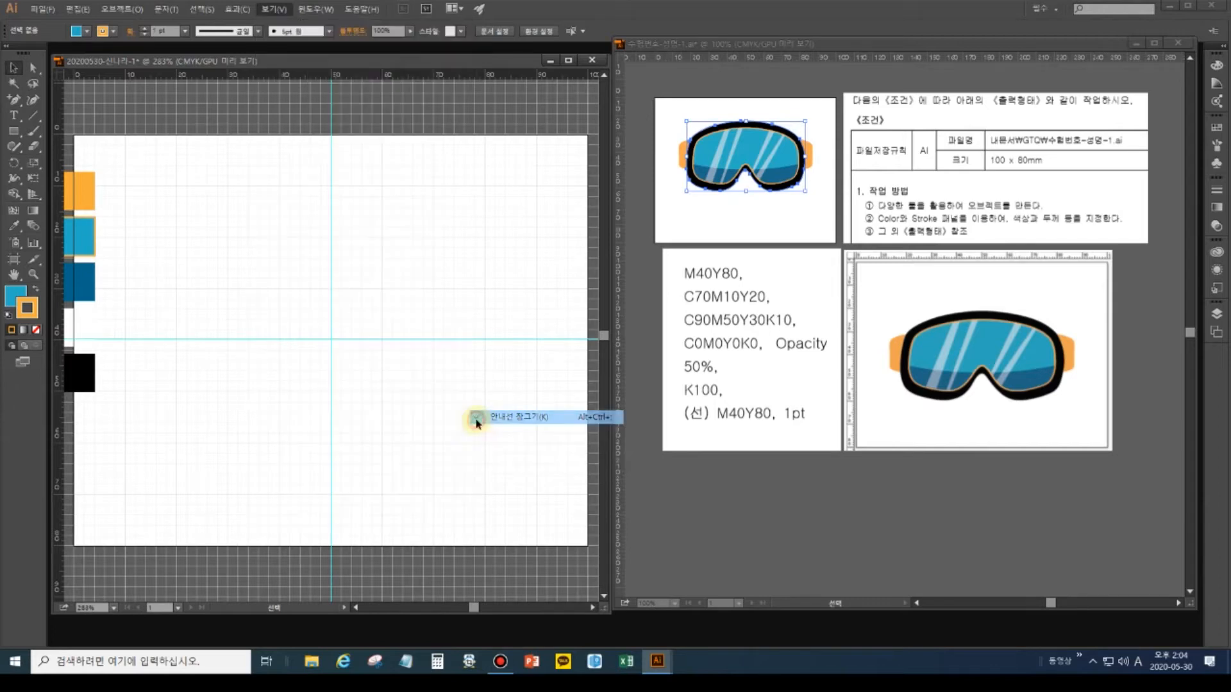
click(444, 340)
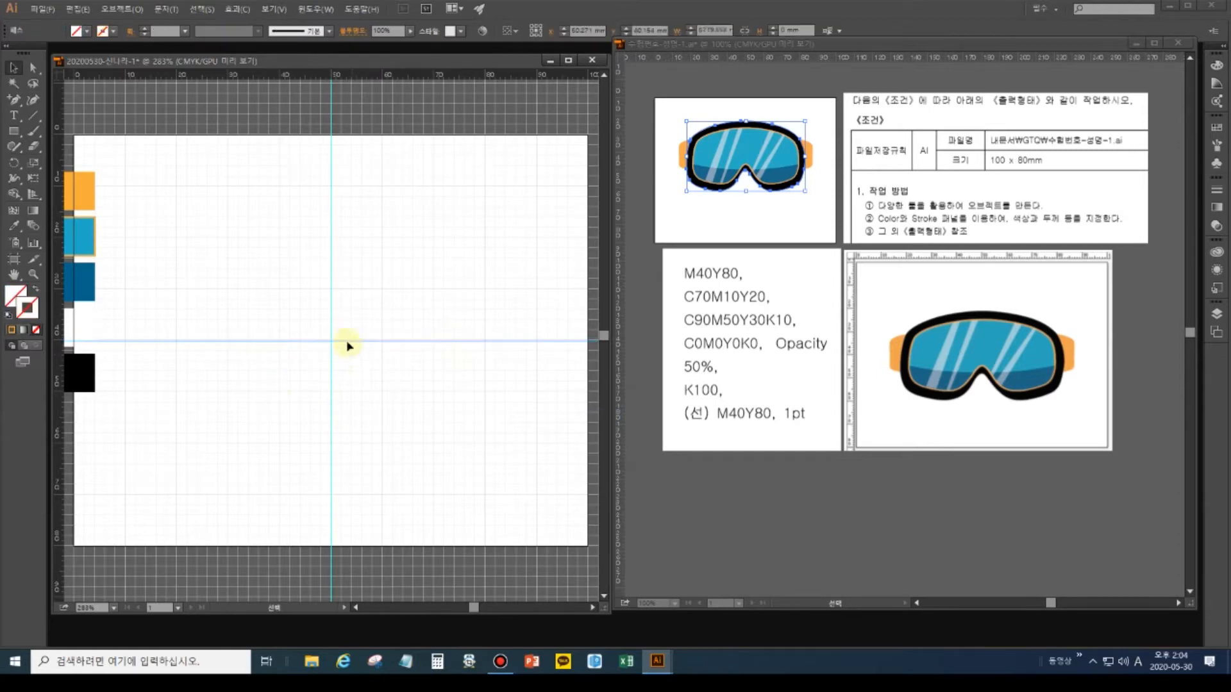
click(280, 9)
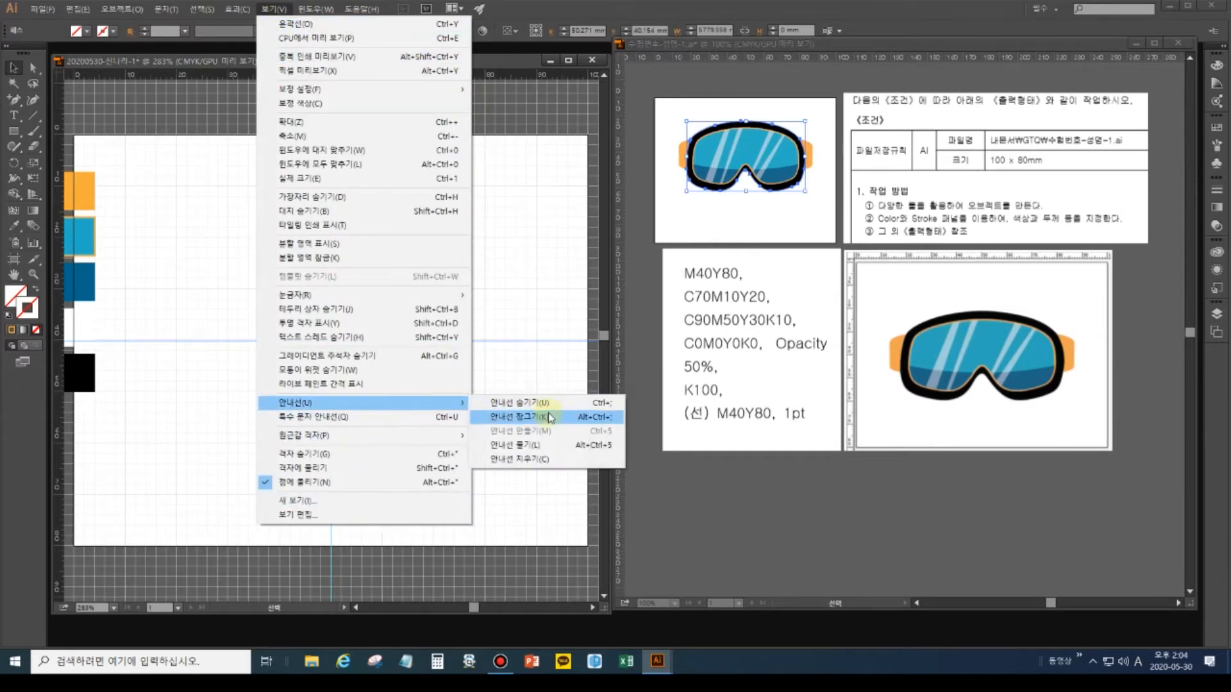
click(548, 417)
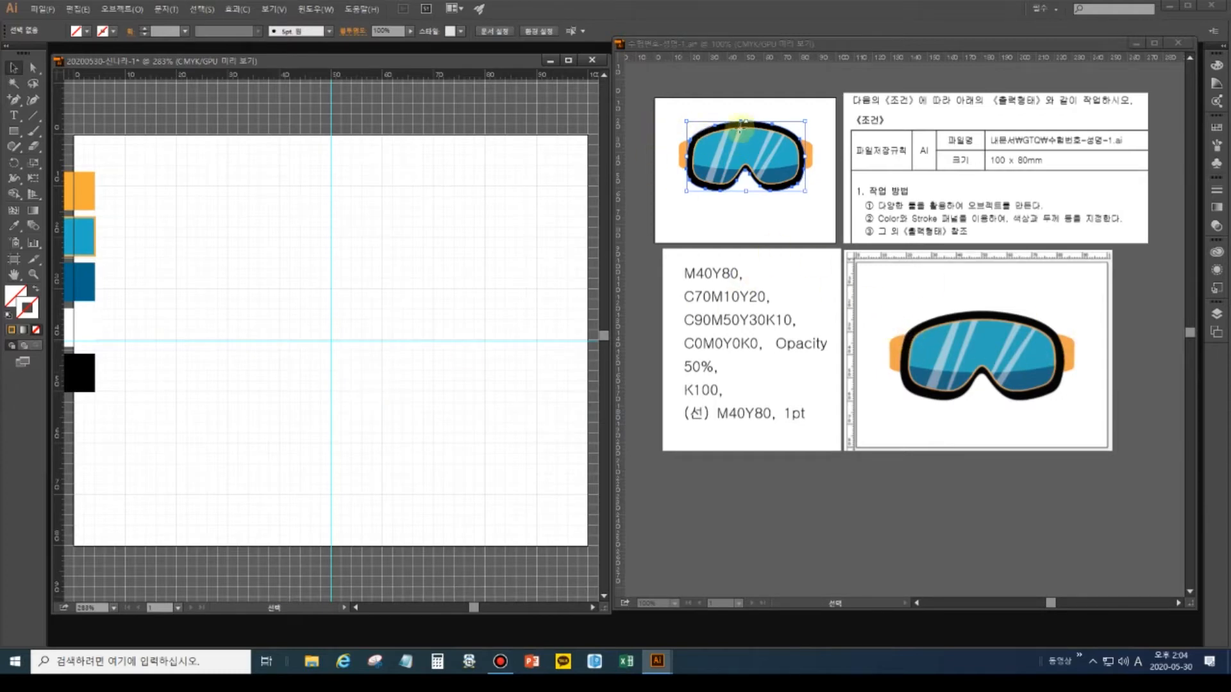
Fit the whole artboard in the window and bring the reference goggles document forward.
click(15, 275)
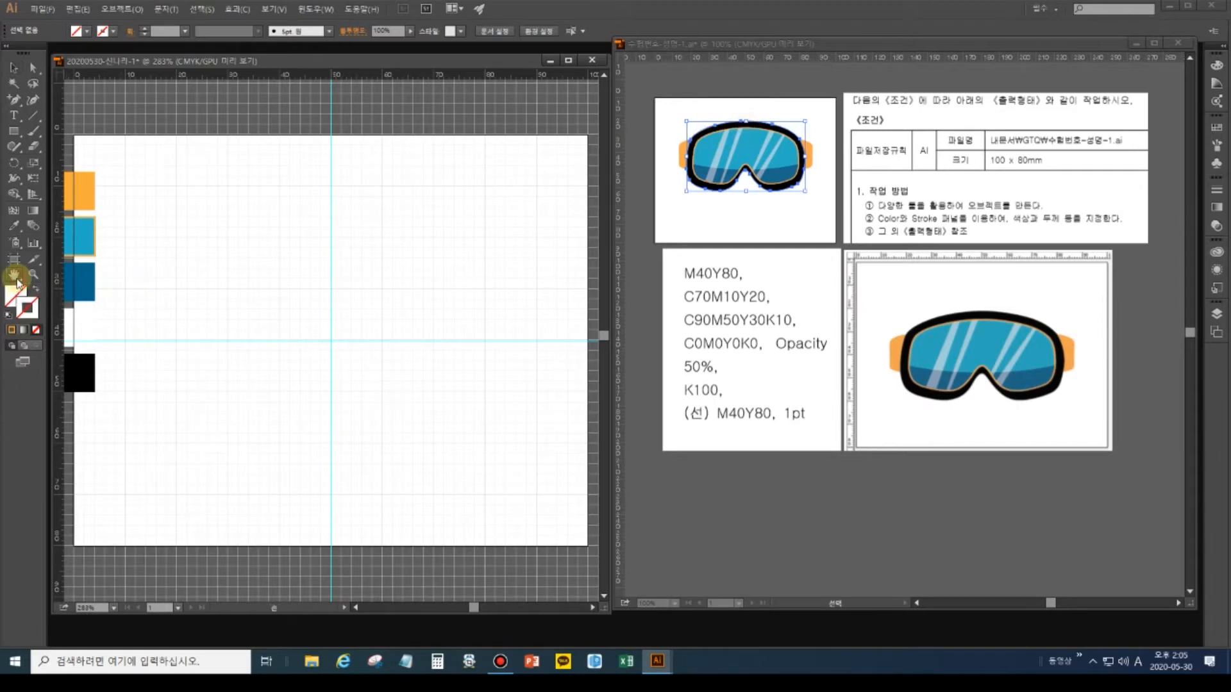
double_click(34, 275)
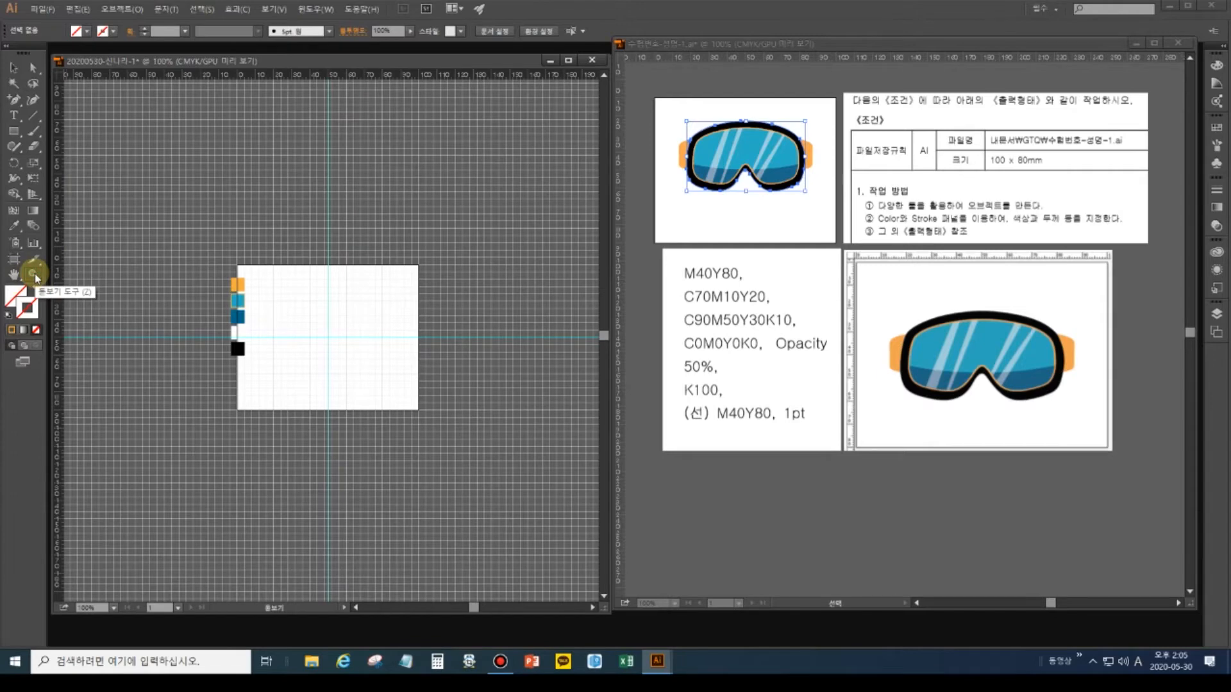
double_click(15, 275)
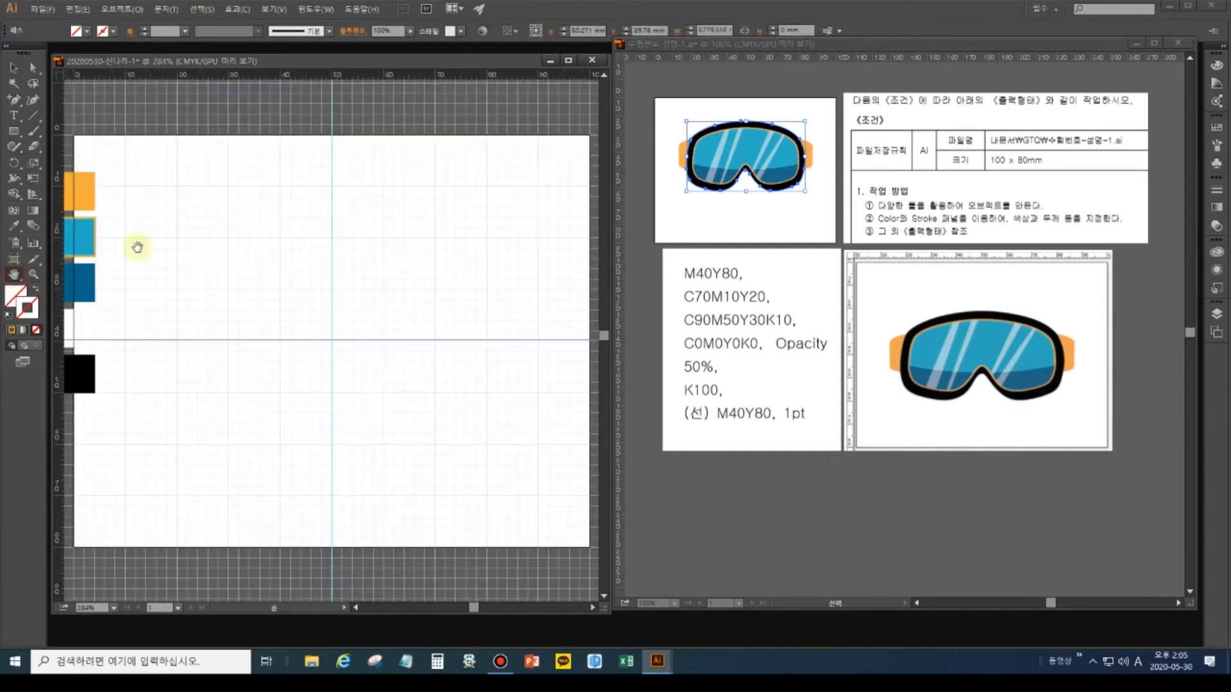
click(13, 67)
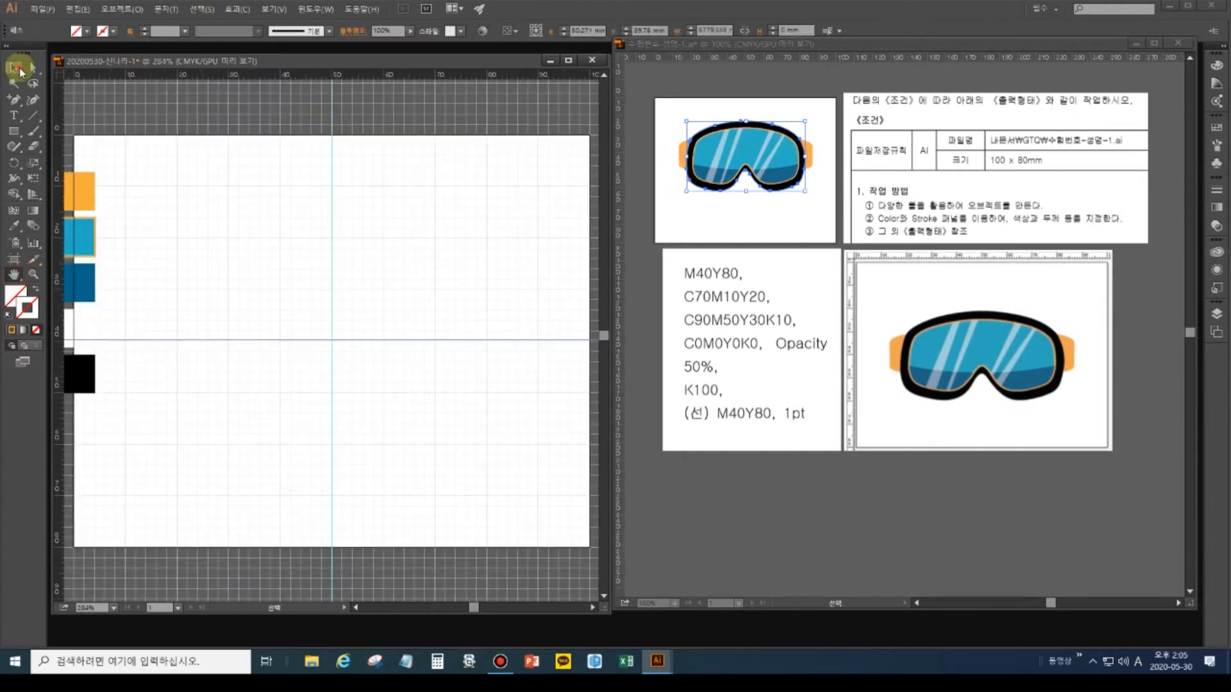
click(781, 240)
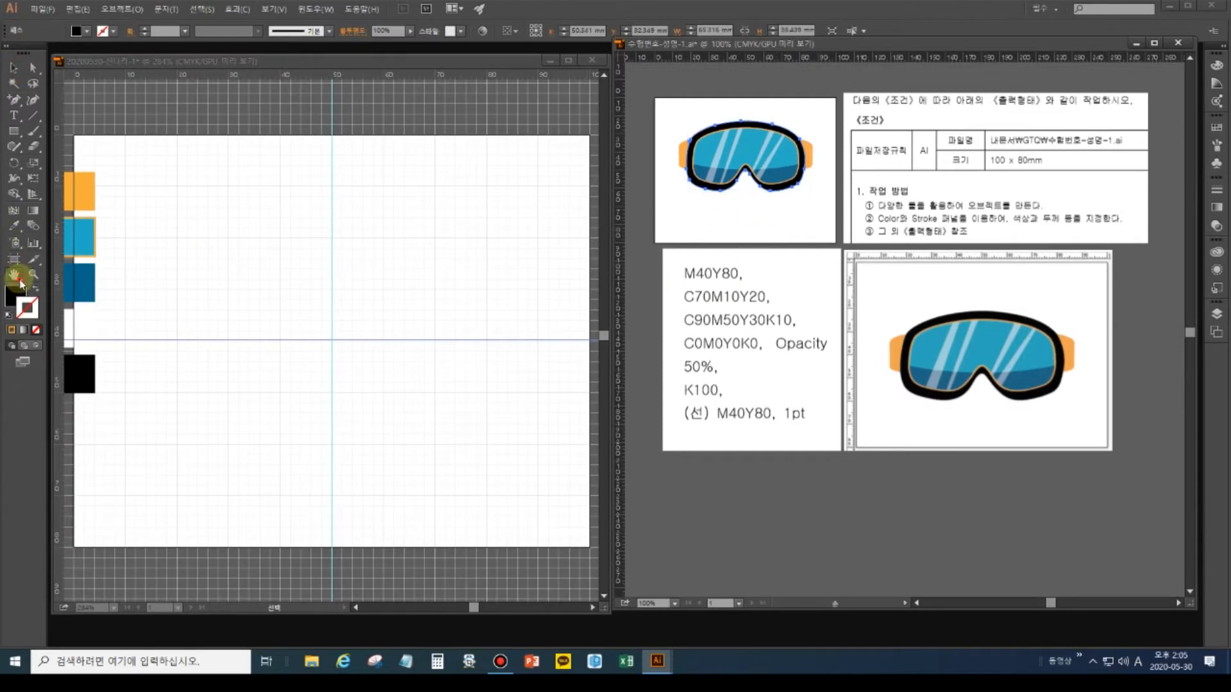
Fit the reference goggles to their window and click through the frame, lens stripe and lens pieces.
double_click(19, 279)
click(14, 67)
click(879, 160)
click(887, 195)
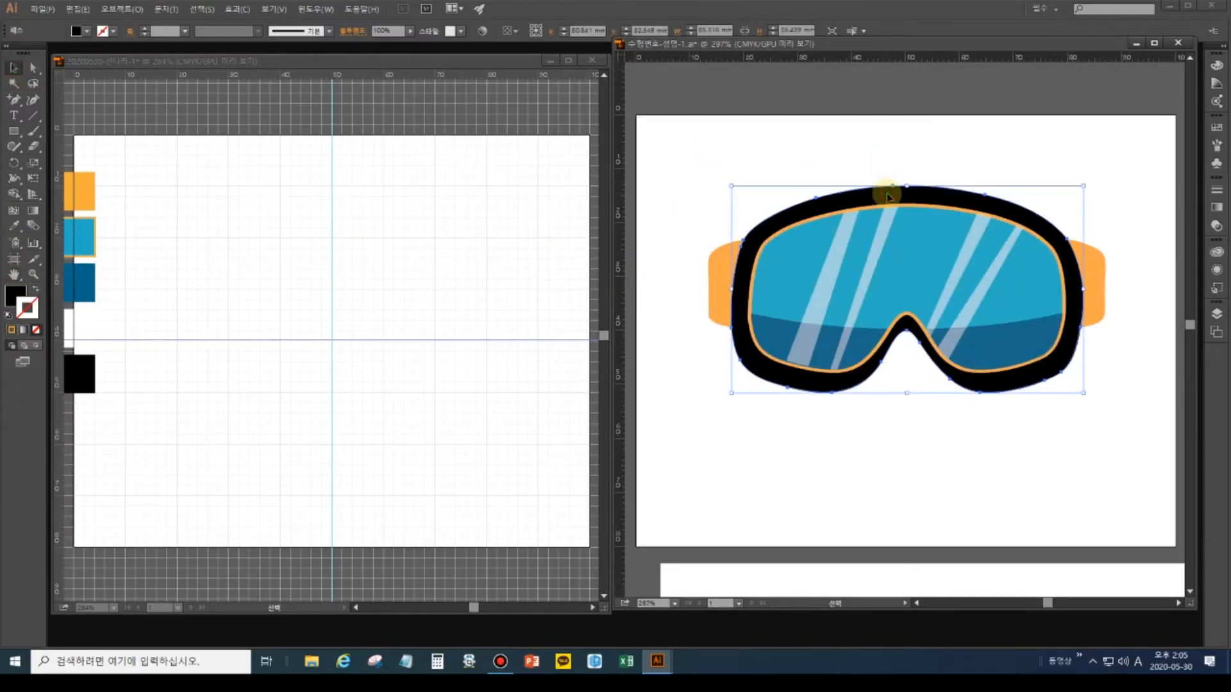
click(889, 219)
click(908, 238)
click(953, 194)
click(873, 199)
click(856, 148)
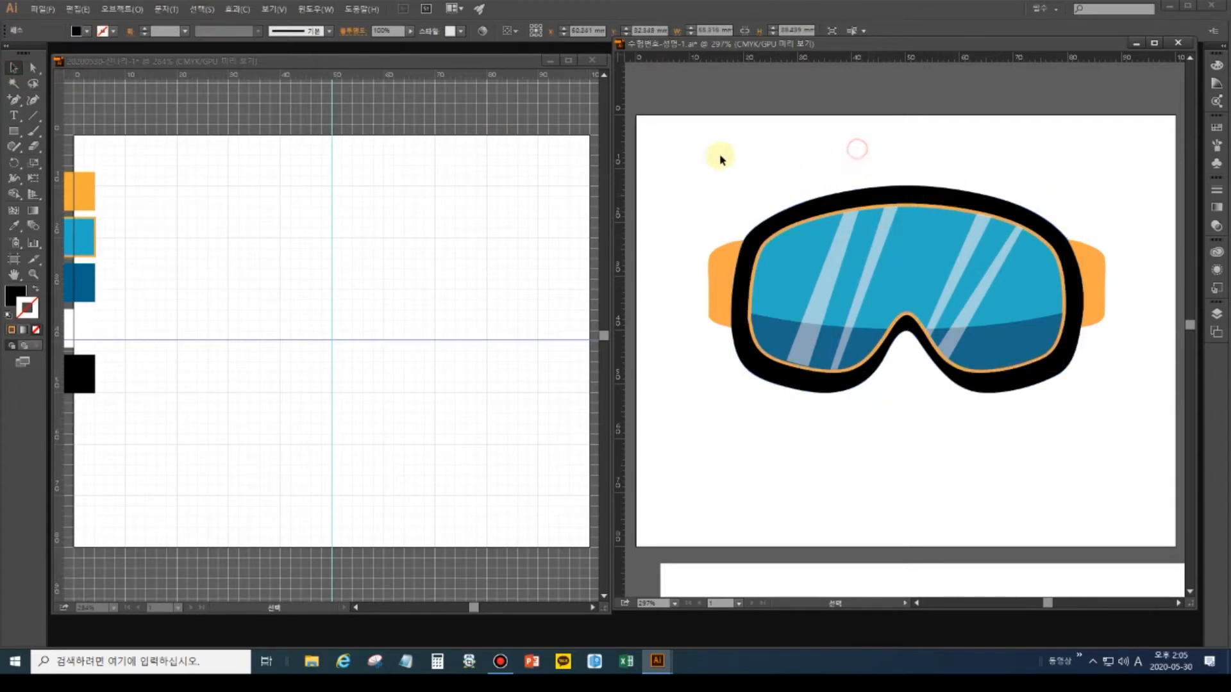
Lift the black frame to reveal the lens, then put it back in place.
click(863, 193)
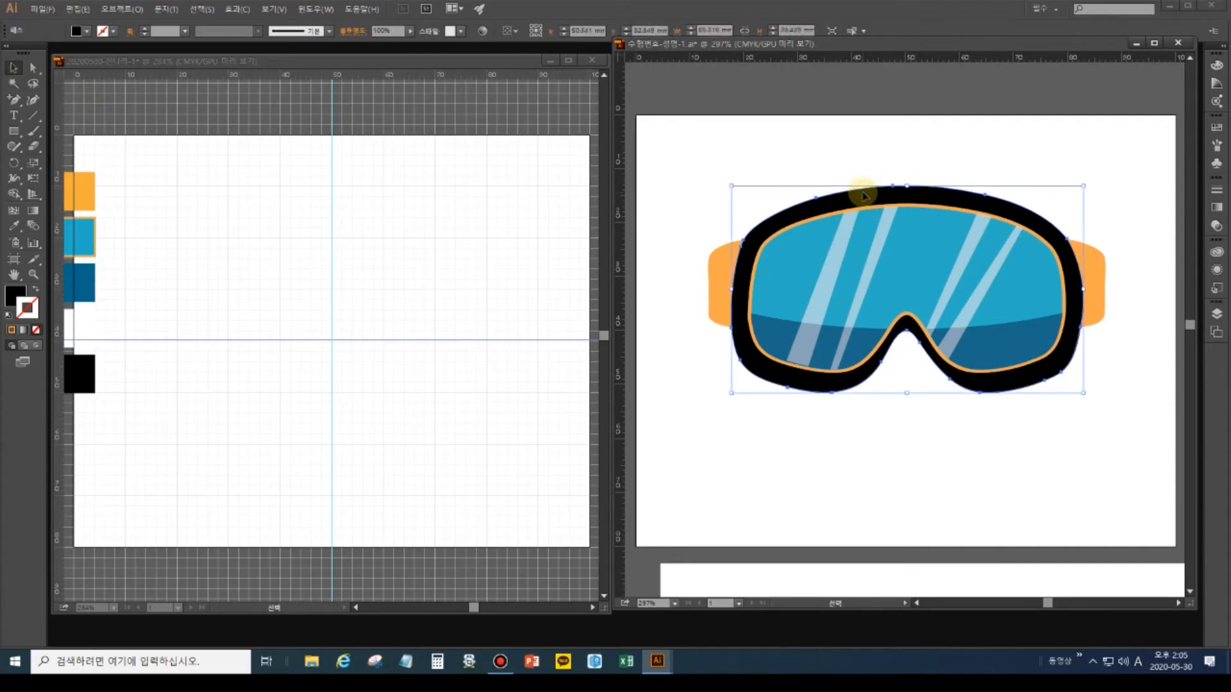
drag(863, 196, 867, 135)
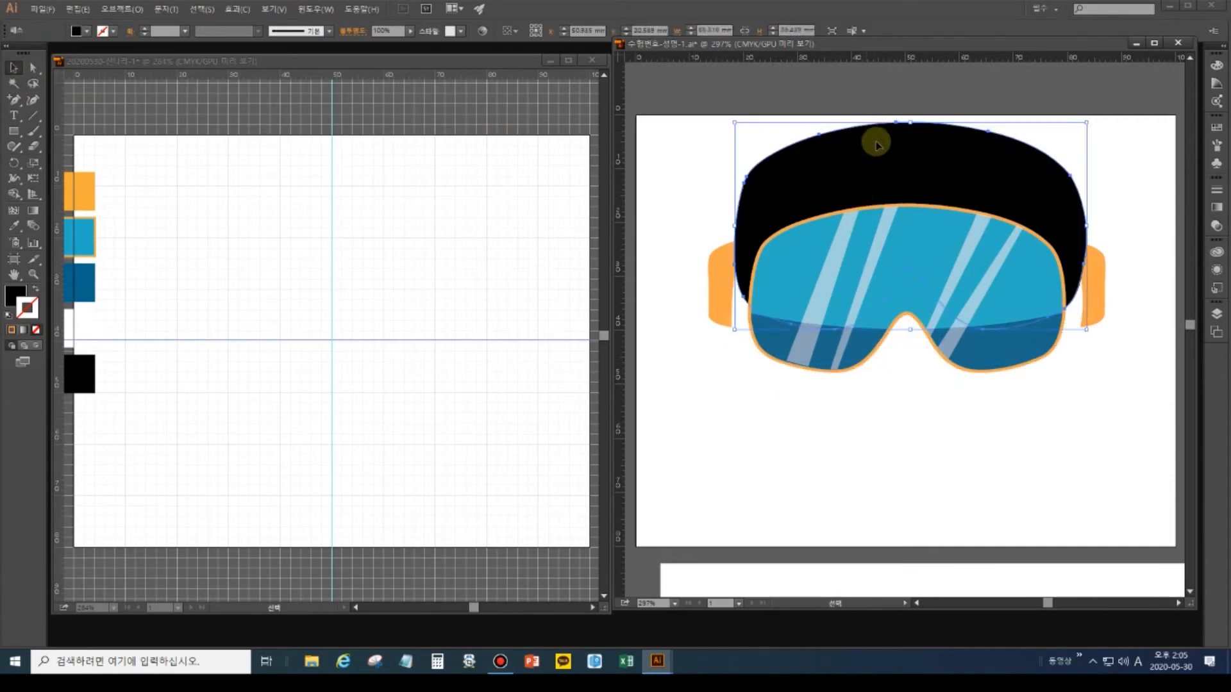
drag(820, 86, 821, 402)
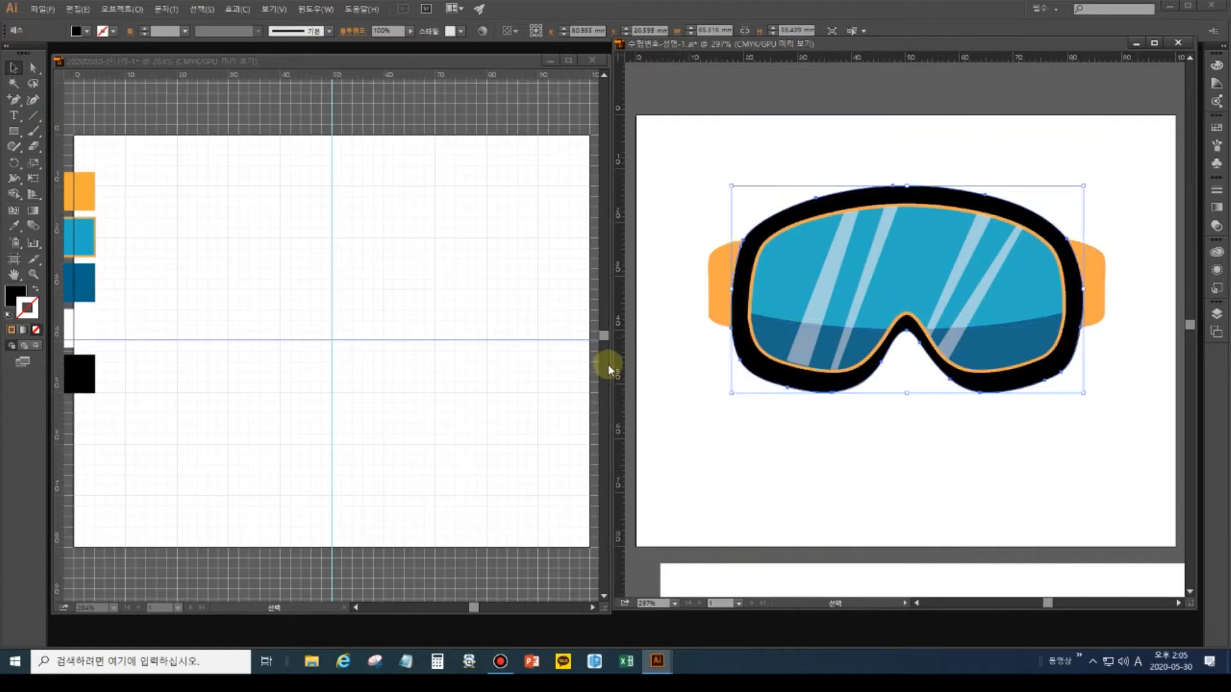
drag(13, 130, 72, 145)
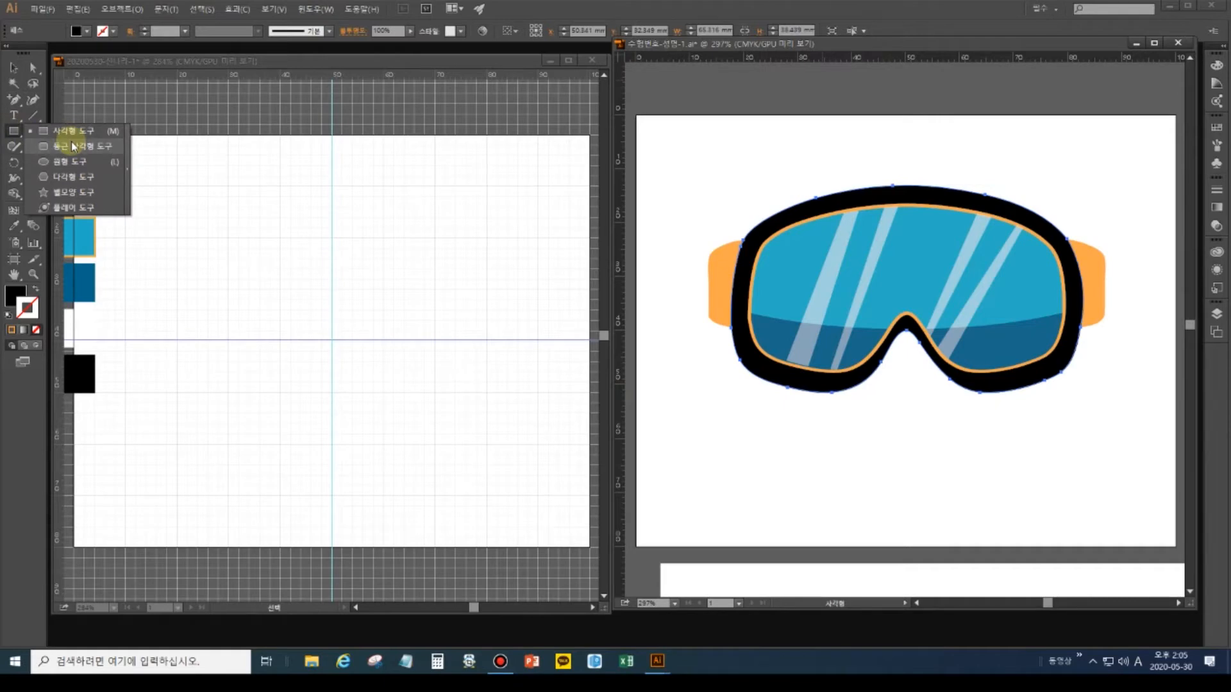
Draw a wide rounded rectangle centred on the guides, with a large corner radius.
drag(73, 146, 73, 146)
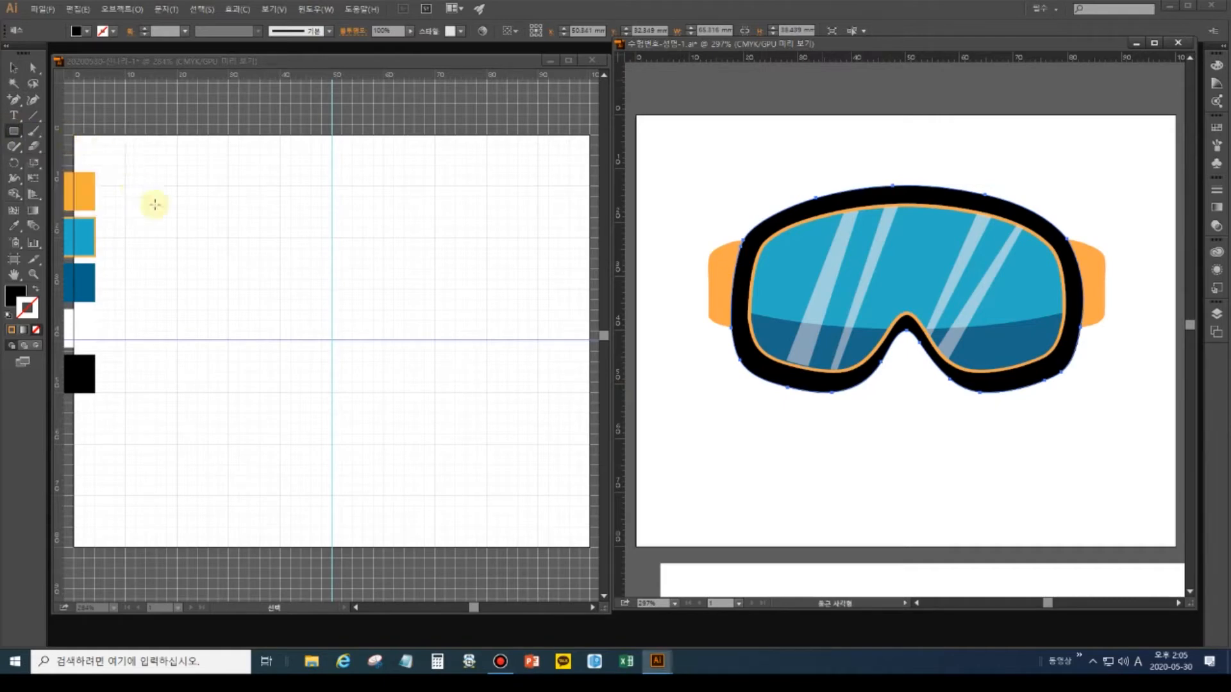
click(457, 393)
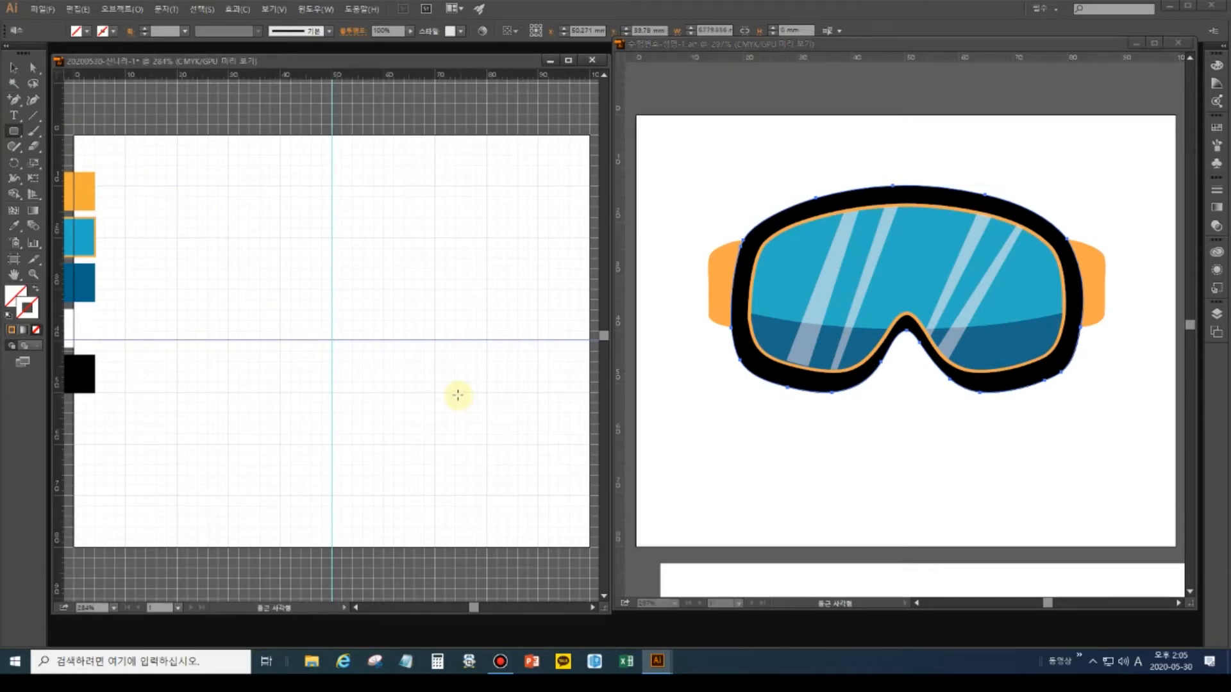
mouse_move(198, 225)
mouse_down()
mouse_move(468, 404)
mouse_move(475, 424)
mouse_up()
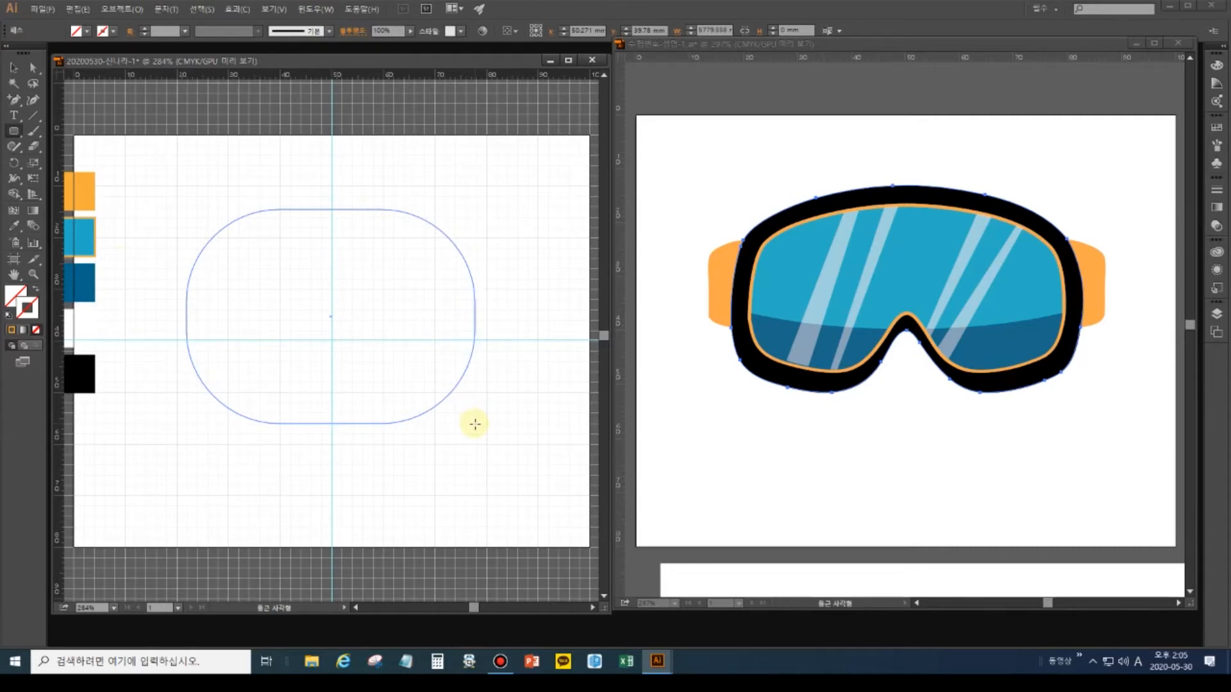
key(Up)
key(Up)
key(Up)
key(Up)
key(Up)
key(Up)
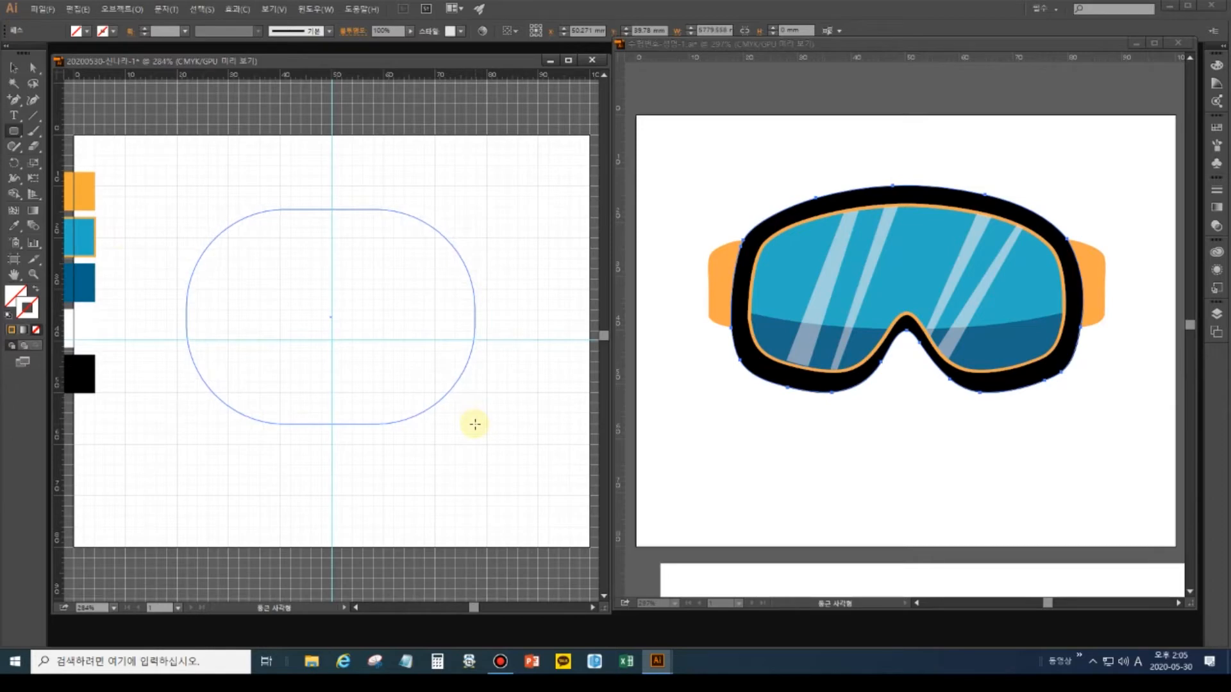
drag(475, 424, 475, 425)
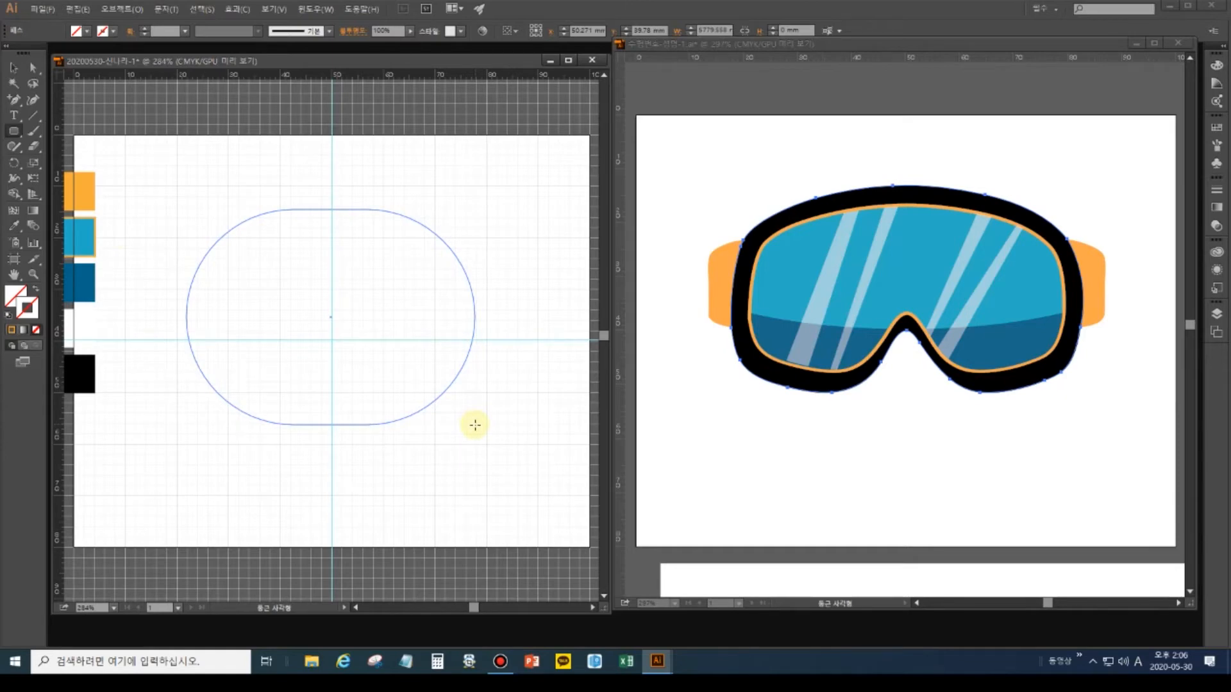
key(Down)
key(Down)
key(Down)
key(Down)
key(Down)
key(Down)
key(Down)
key(Down)
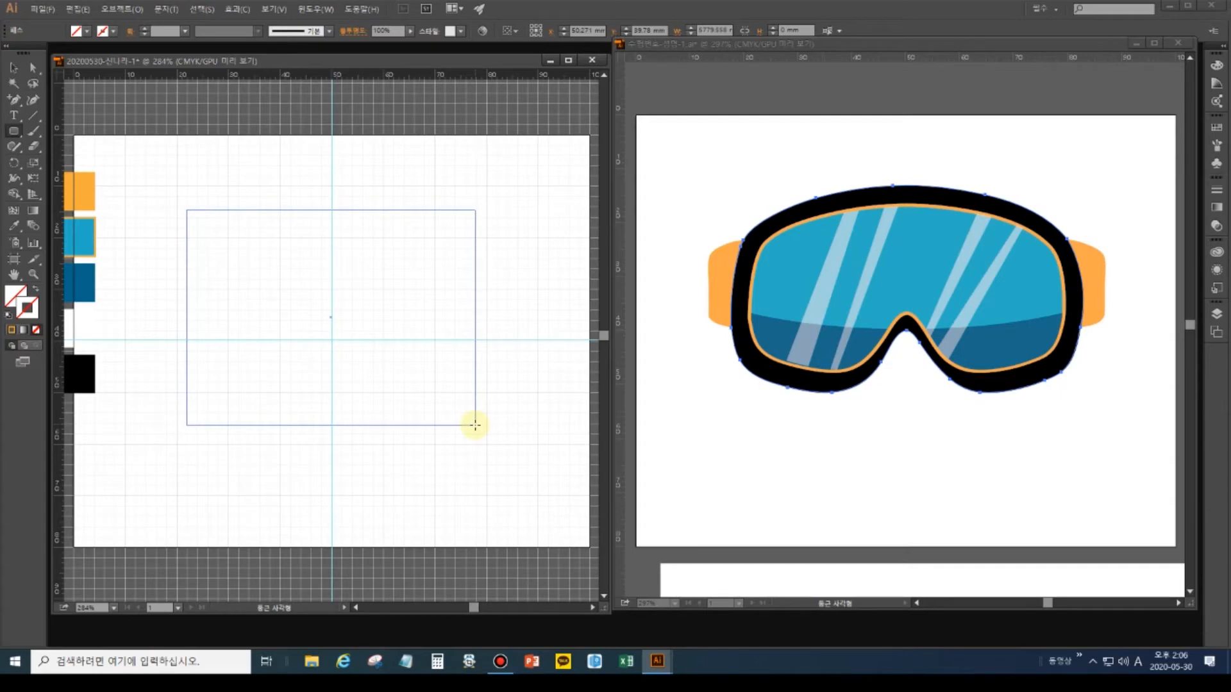
key(Up)
key(Up)
key(Up)
key(Up)
key(Up)
key(Up)
key(Up)
key(Up)
key(Up)
key(Up)
key(Up)
key(Up)
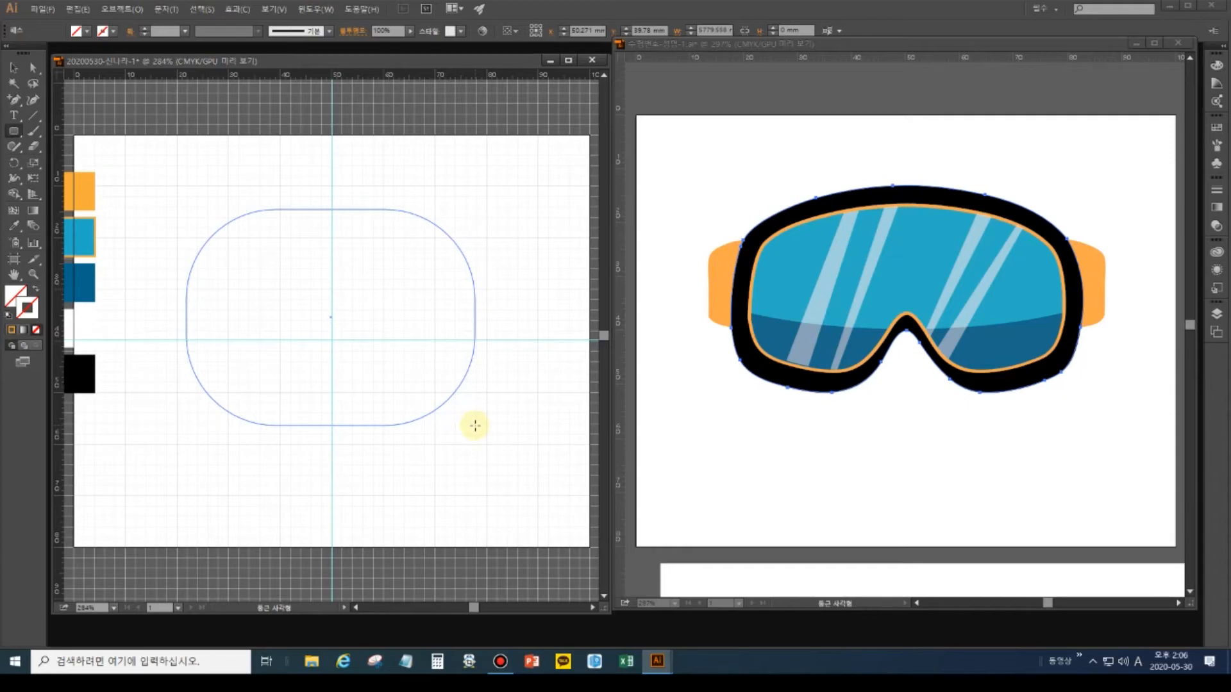
drag(475, 426, 475, 426)
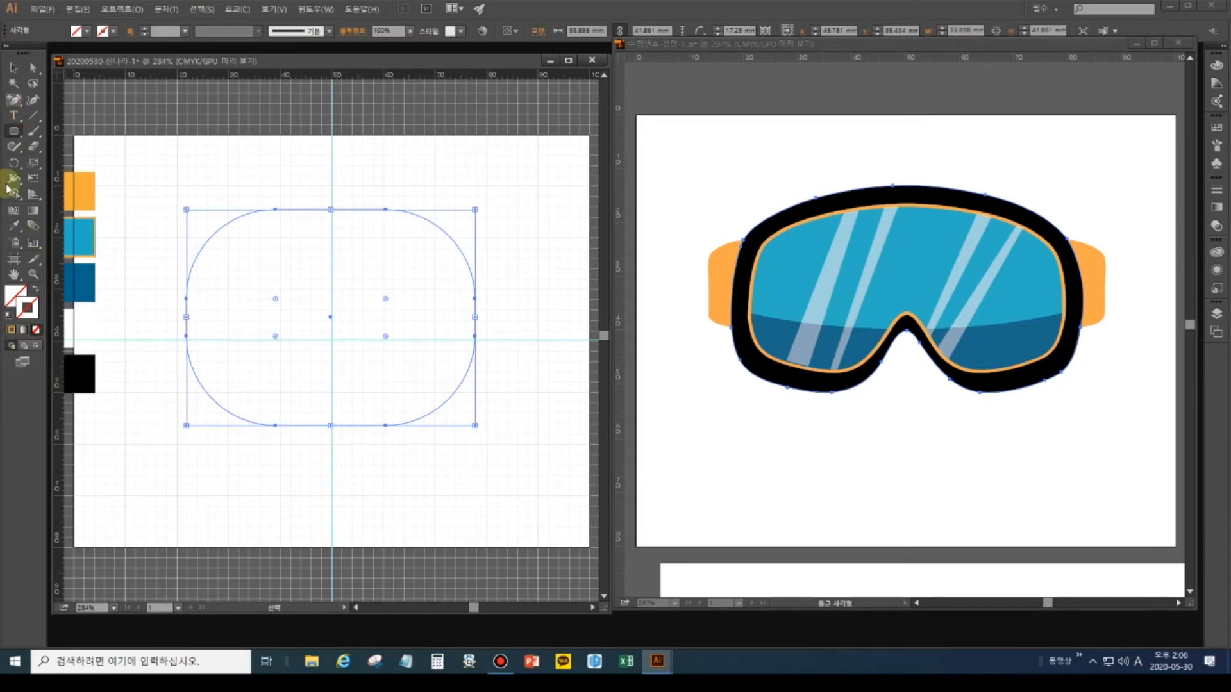
Fill the rounded rectangle orange using the Eyedropper on the orange swatch.
click(13, 225)
click(69, 361)
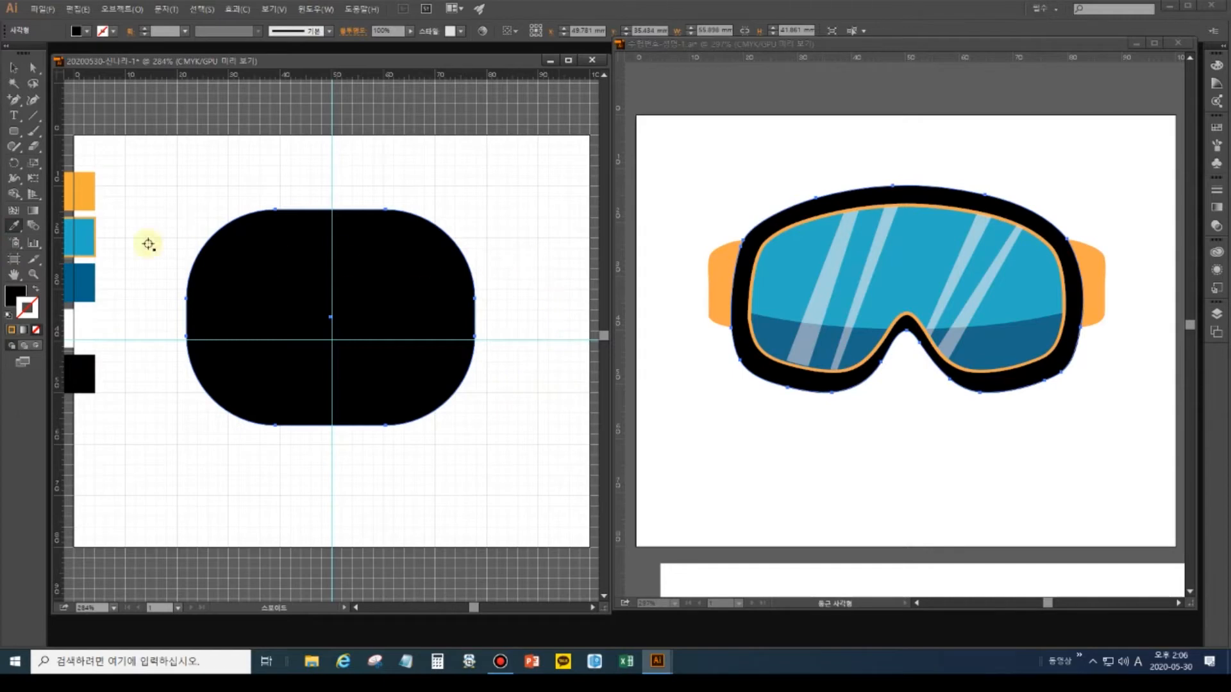
click(85, 189)
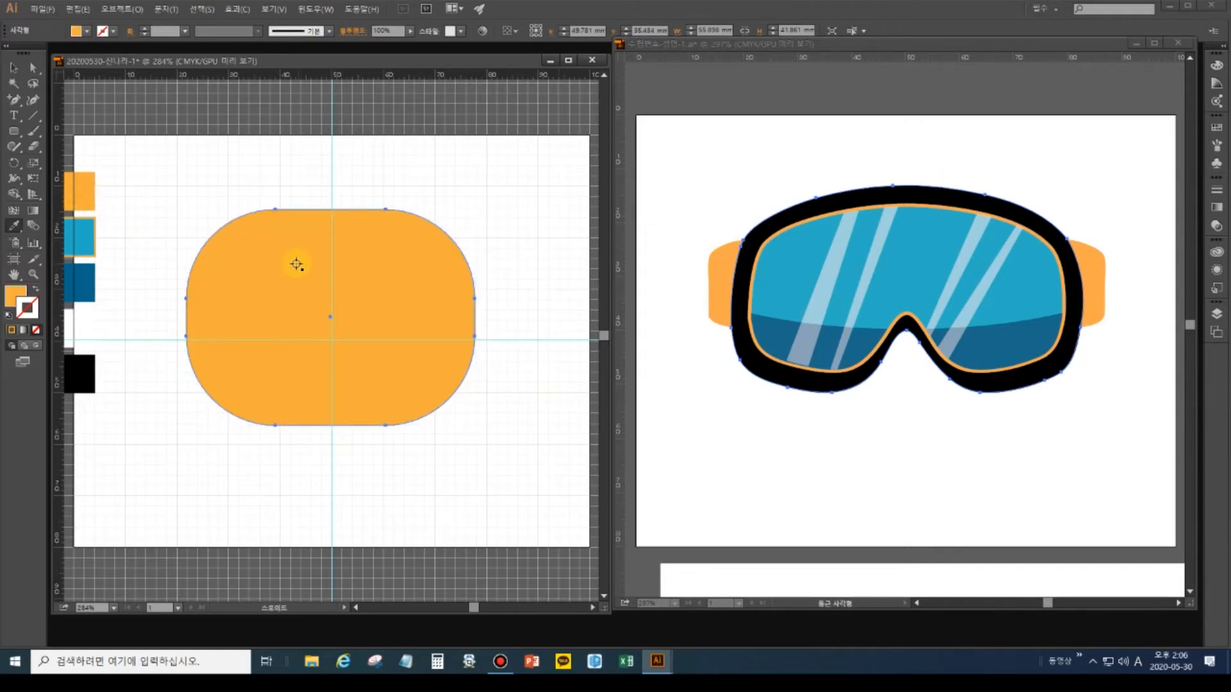
key(v)
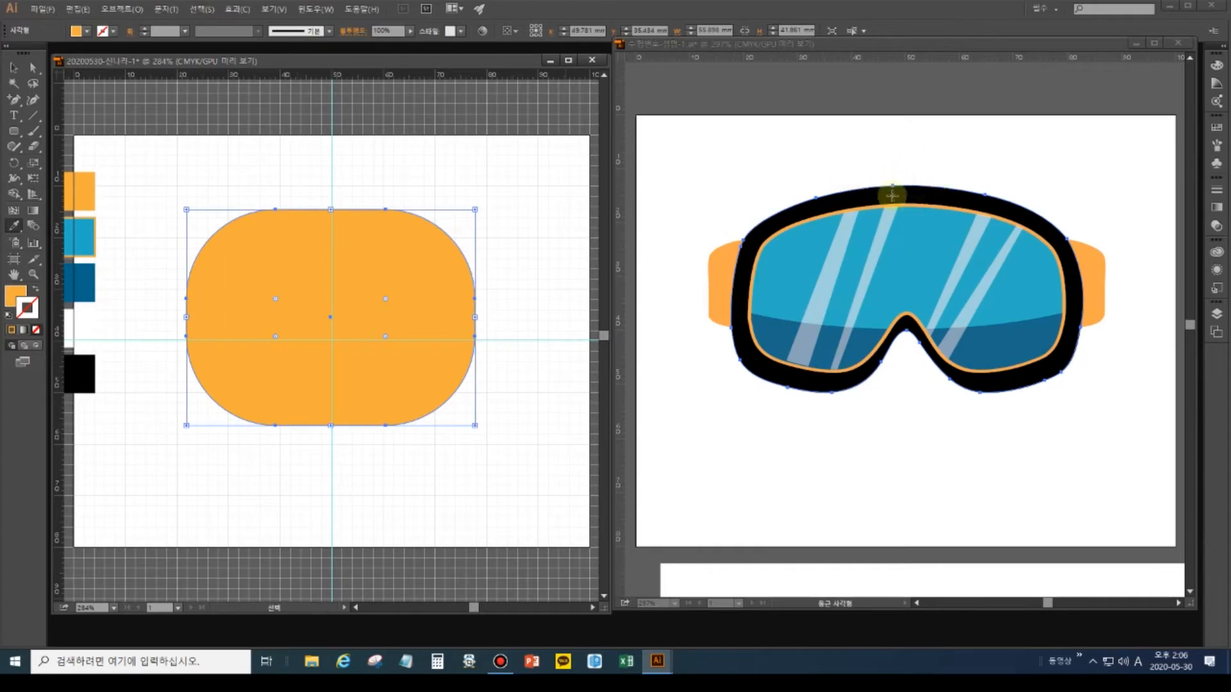
key(i)
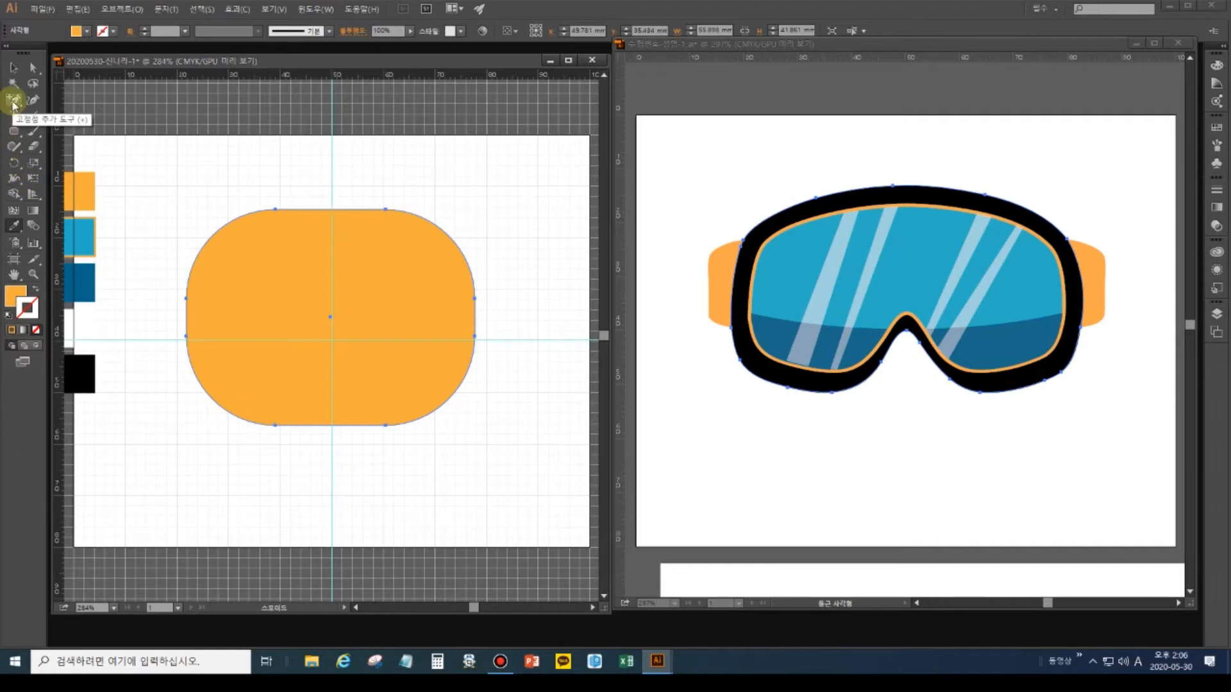
Add an anchor point at the centre of the orange shape's top edge and zoom in on it.
click(13, 103)
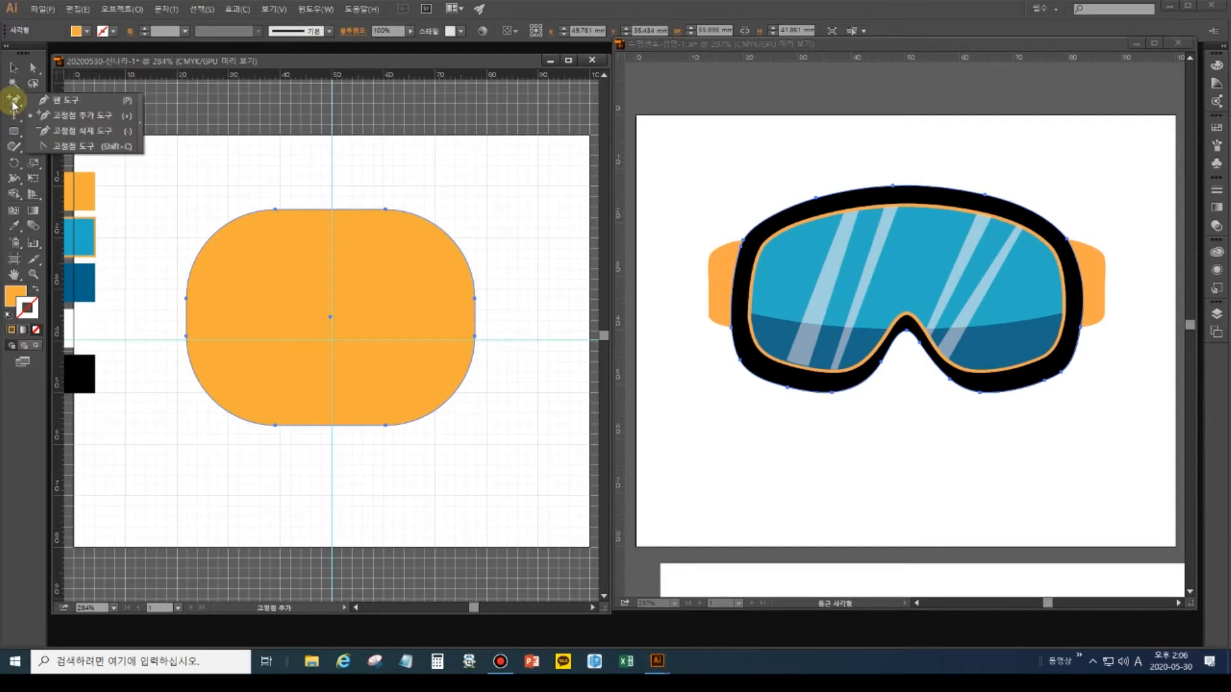
click(63, 119)
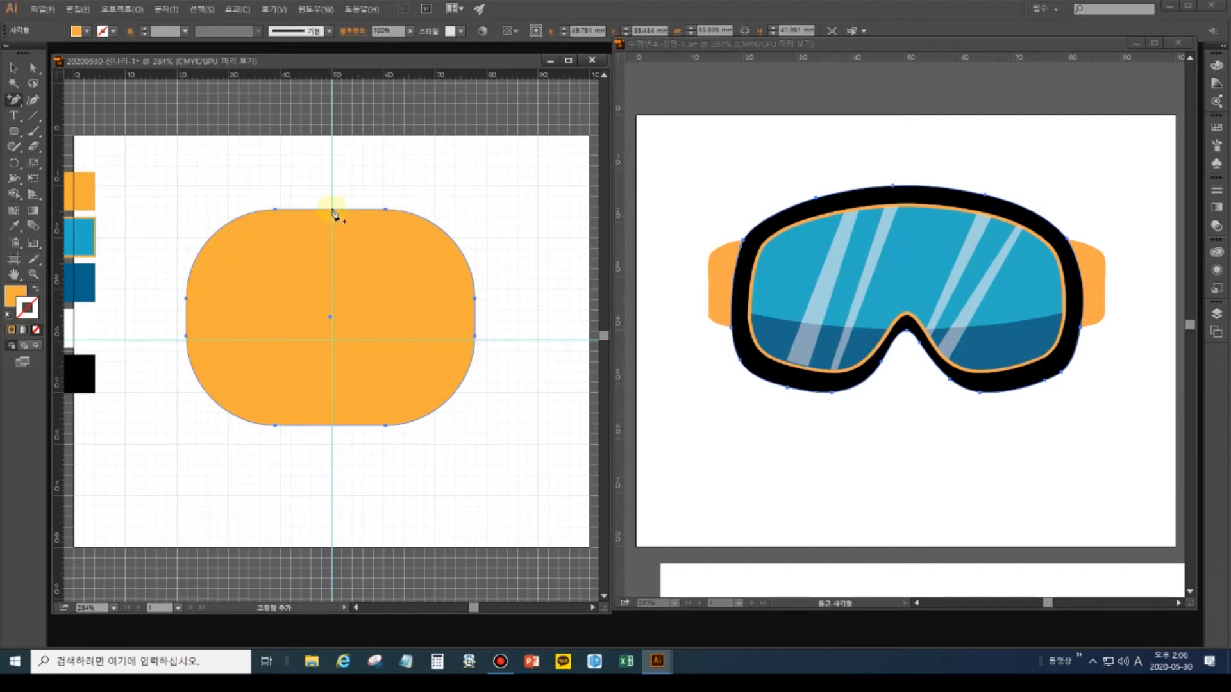
click(331, 210)
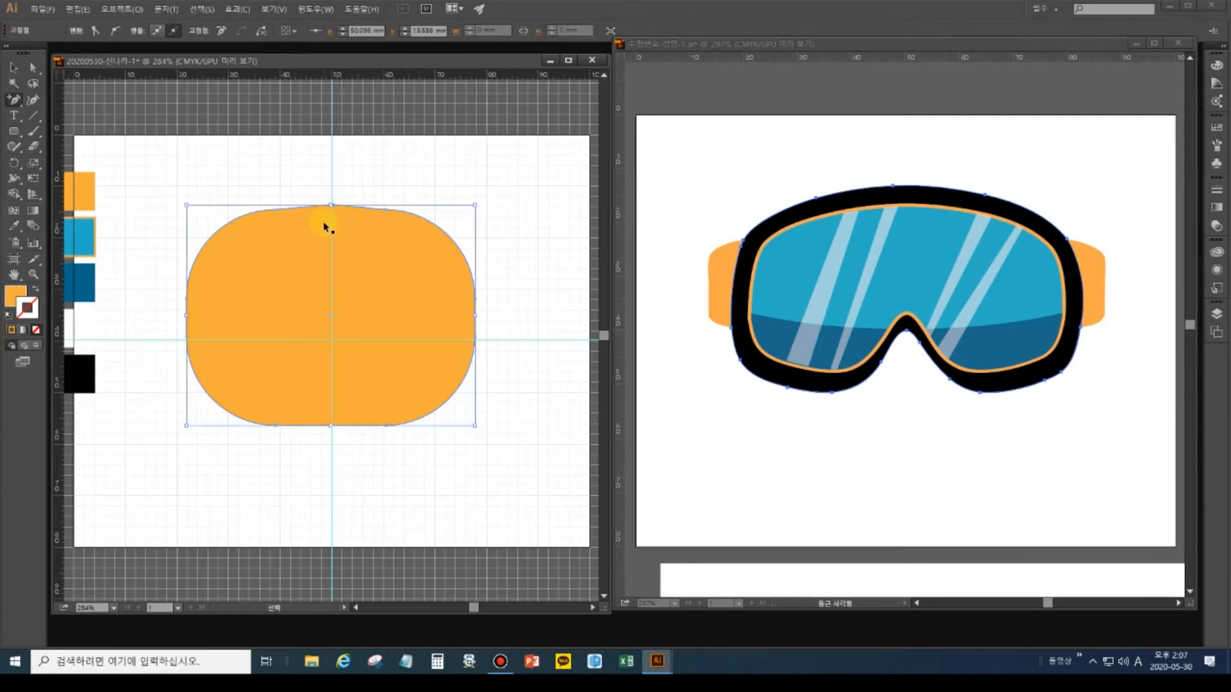
ctrl+click(326, 229)
ctrl+click(327, 229)
drag(338, 200, 327, 379)
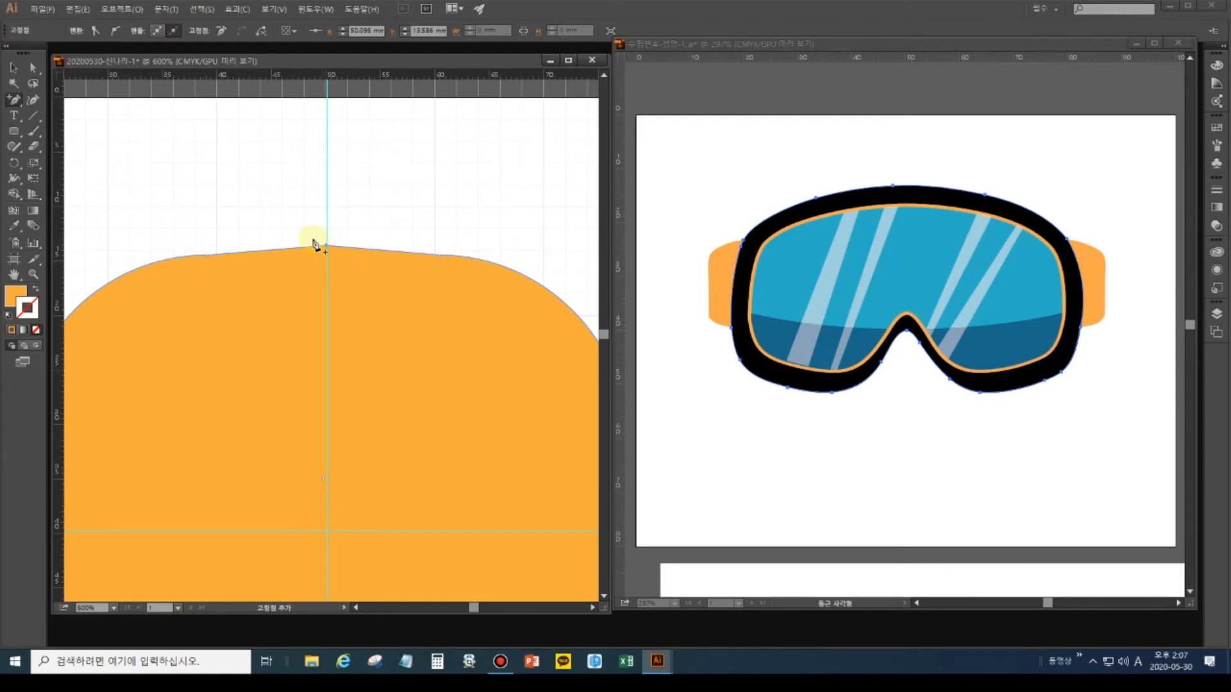
Make the top anchor smooth, then move the top-left anchor and pull its handles for a gentler curve.
click(116, 30)
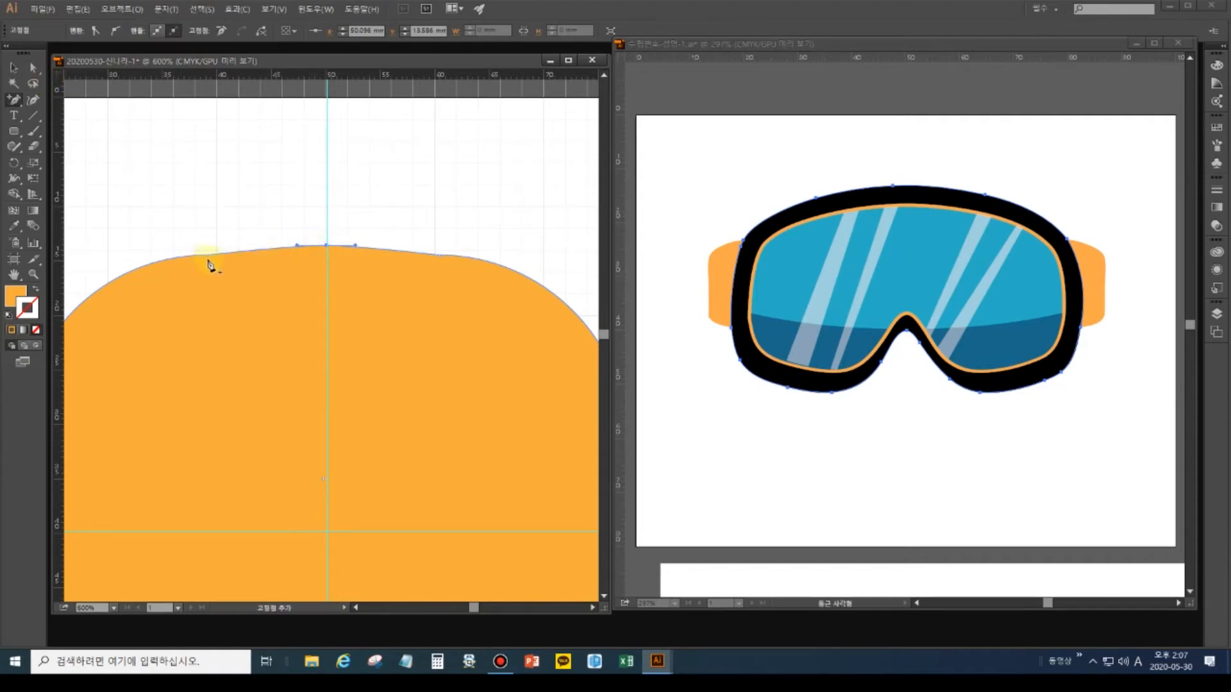
click(38, 67)
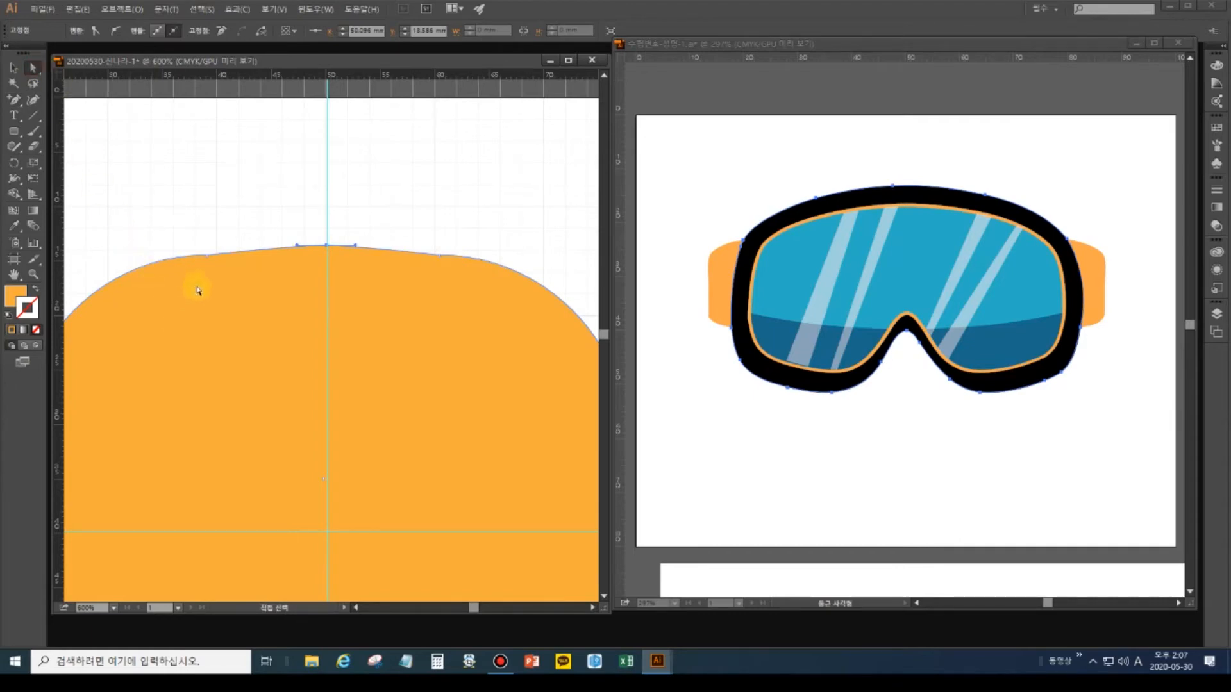
click(206, 256)
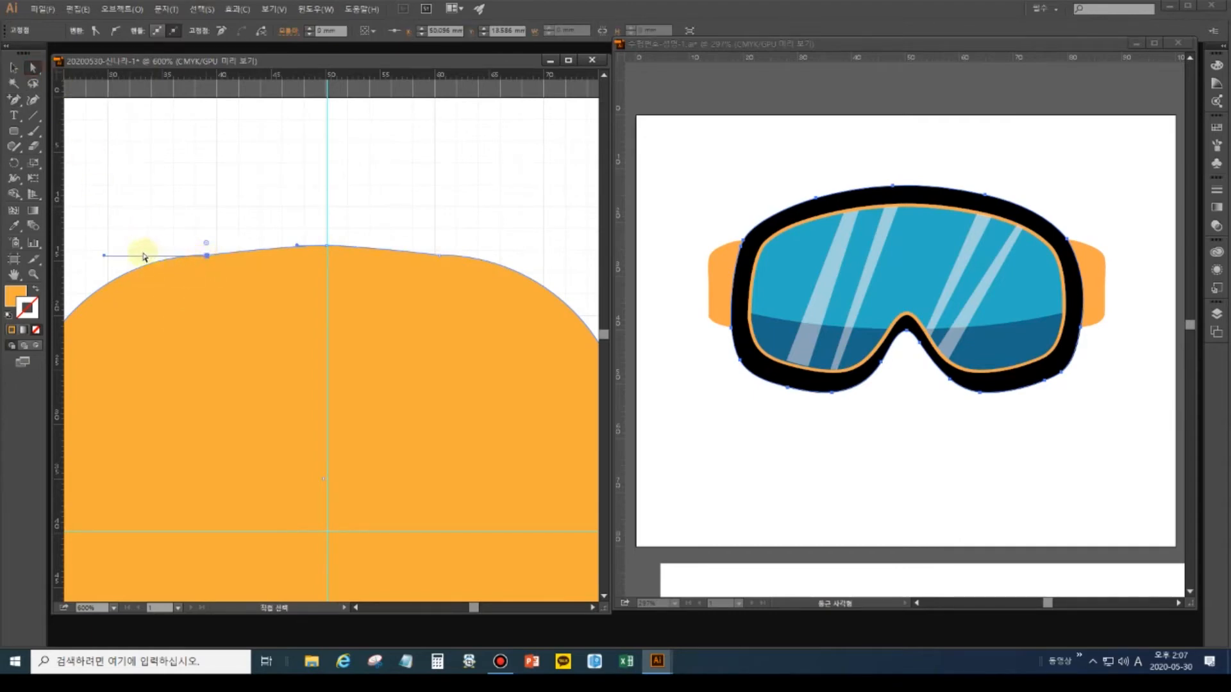
drag(106, 258, 90, 282)
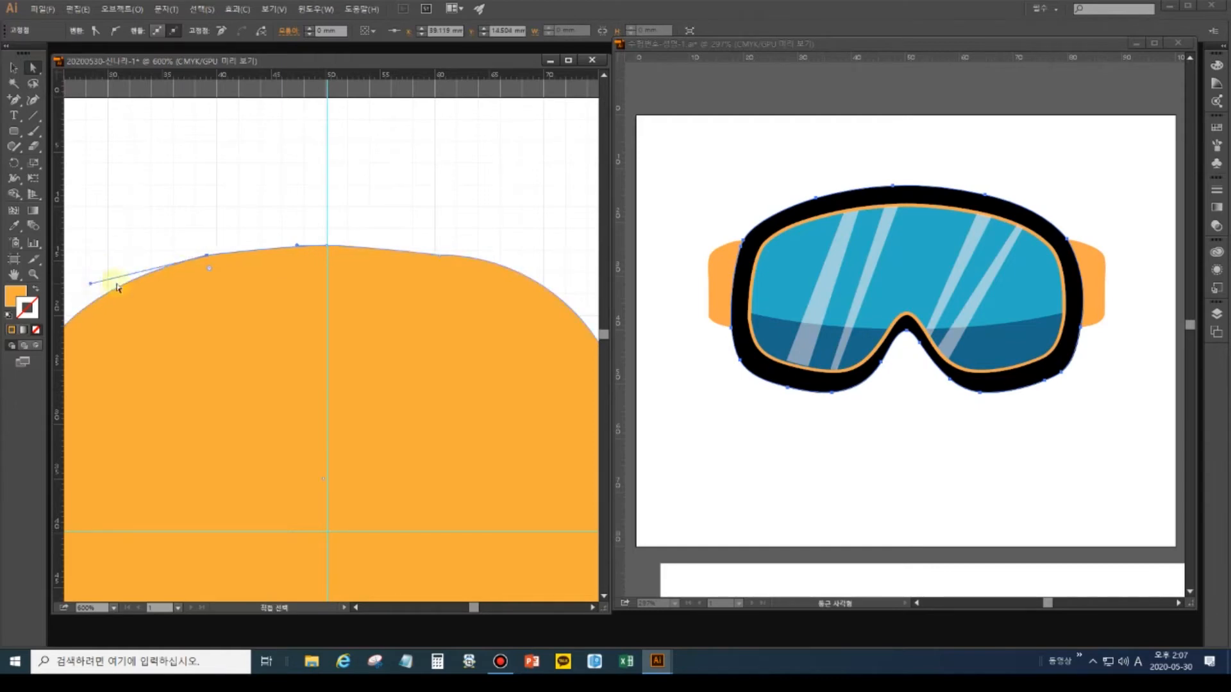
drag(206, 257, 185, 261)
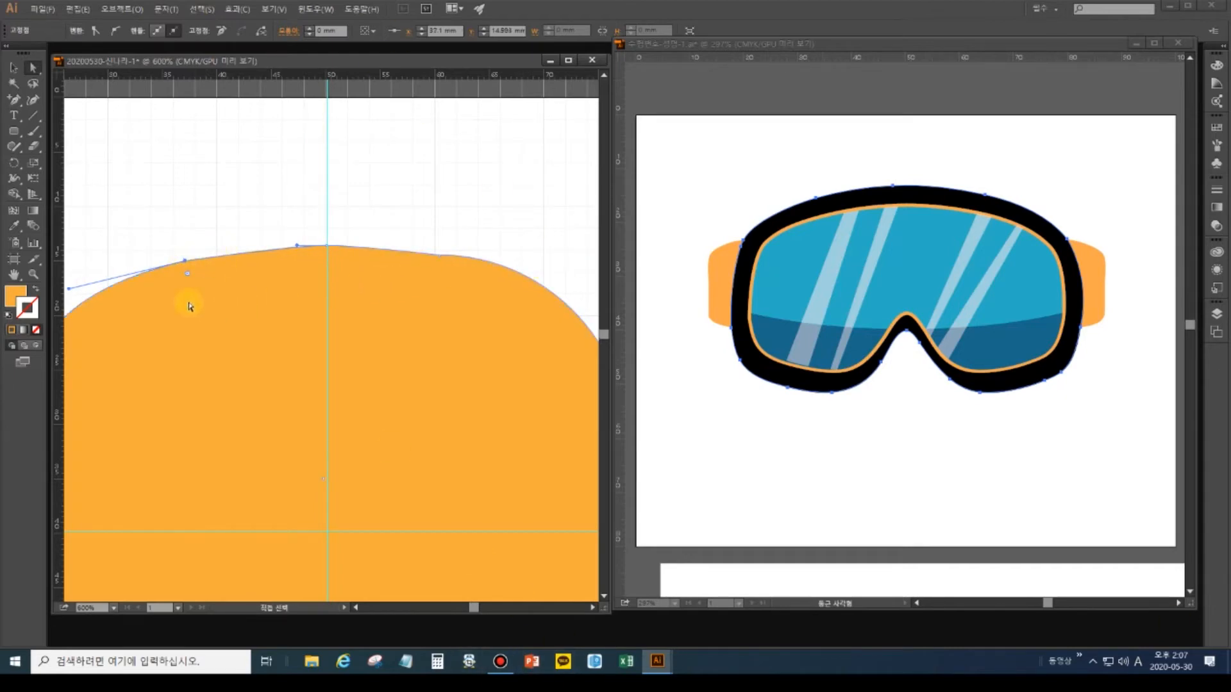
drag(15, 100, 83, 154)
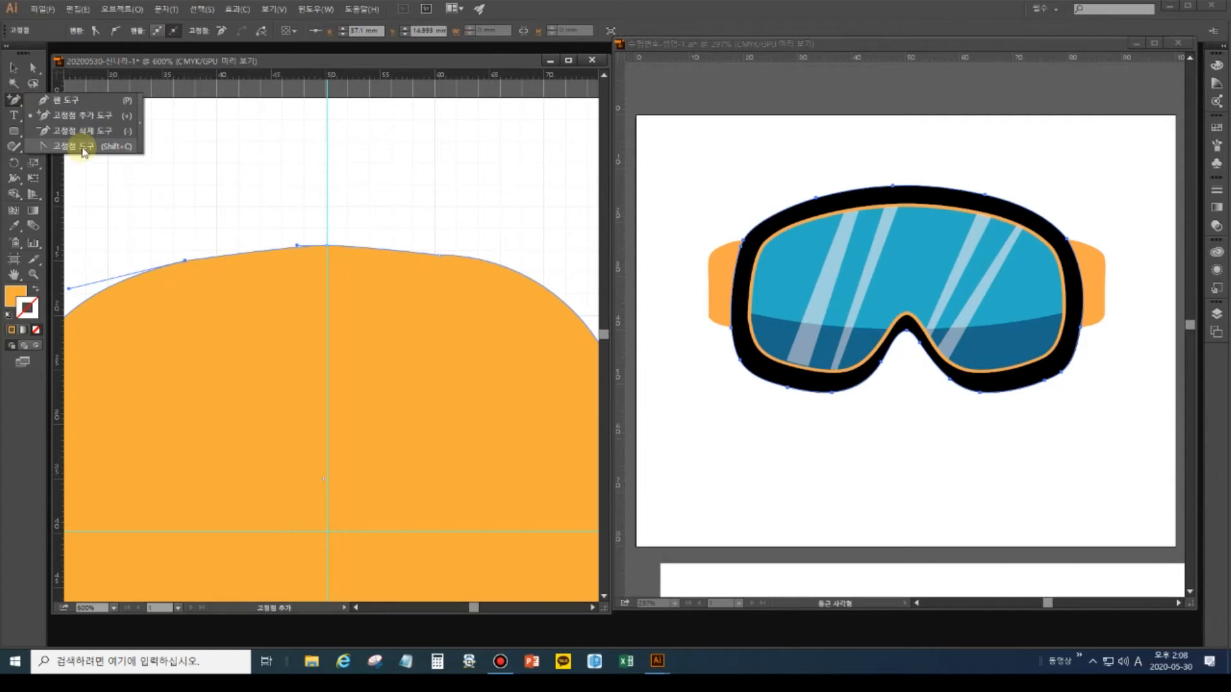
drag(83, 152, 84, 154)
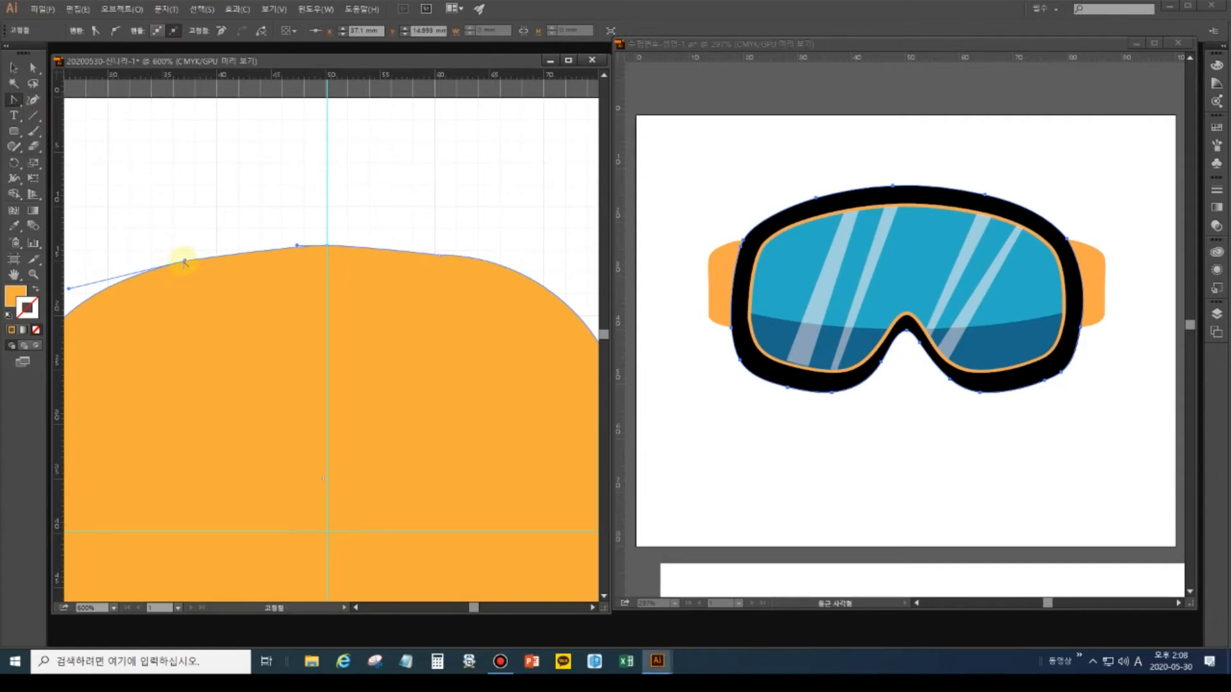
drag(184, 261, 257, 247)
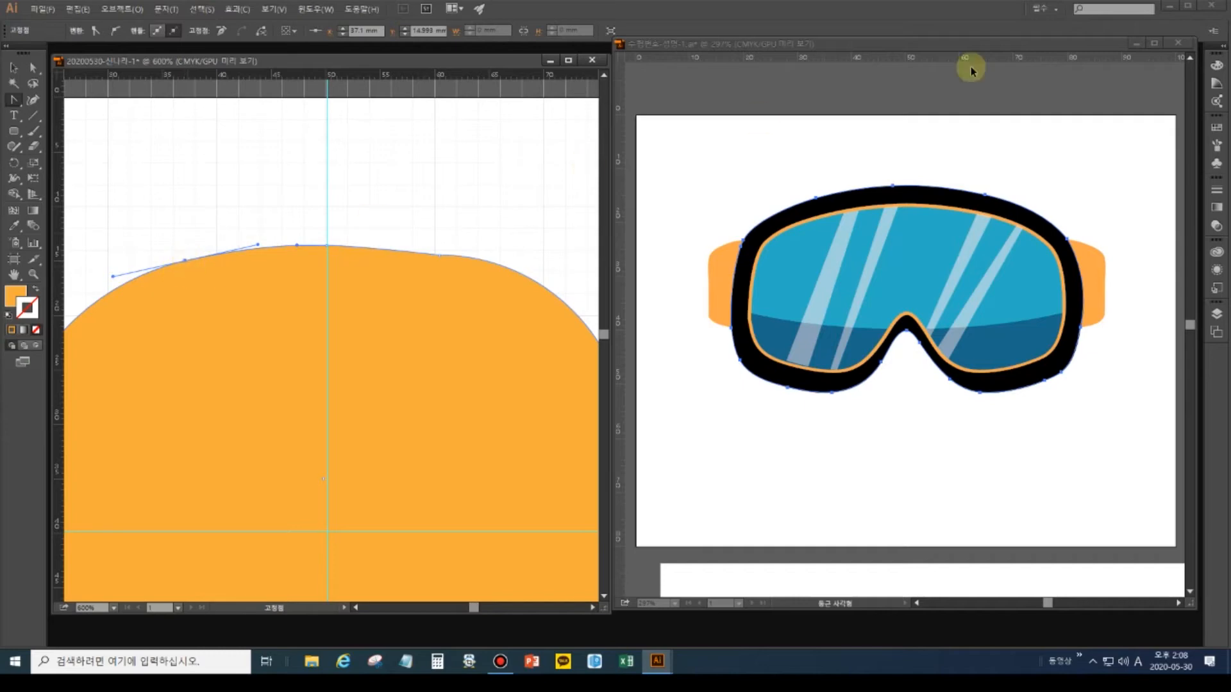
click(1207, 2)
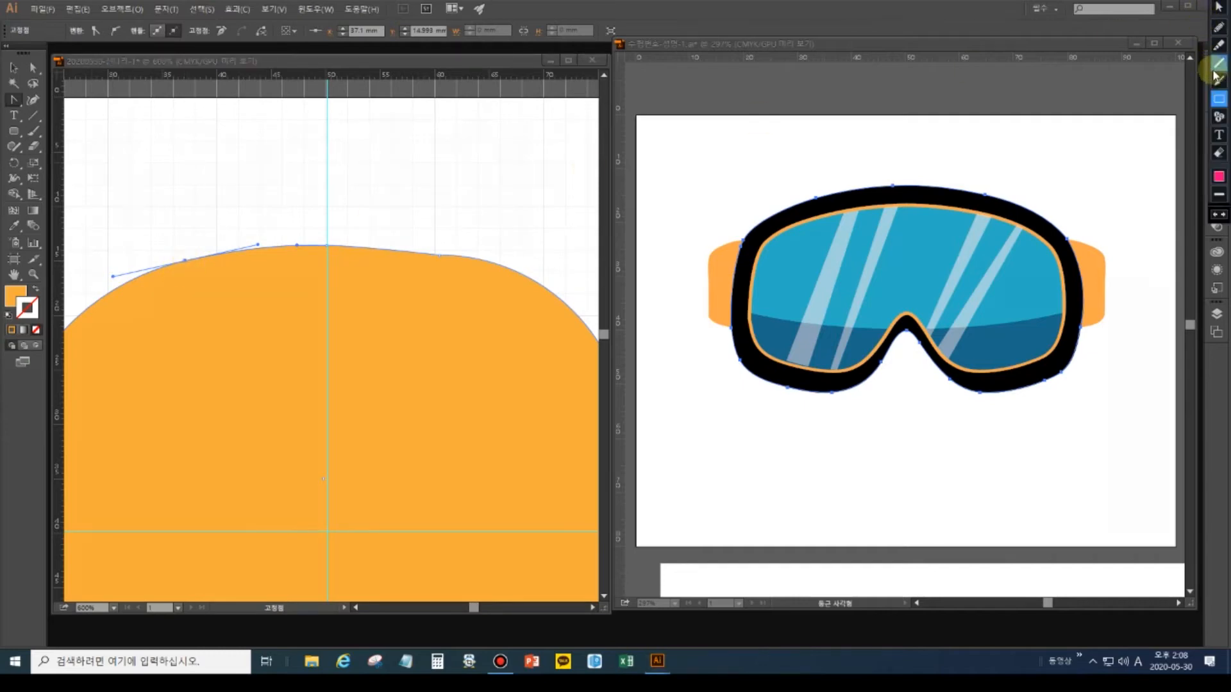
click(1215, 101)
drag(169, 243, 195, 272)
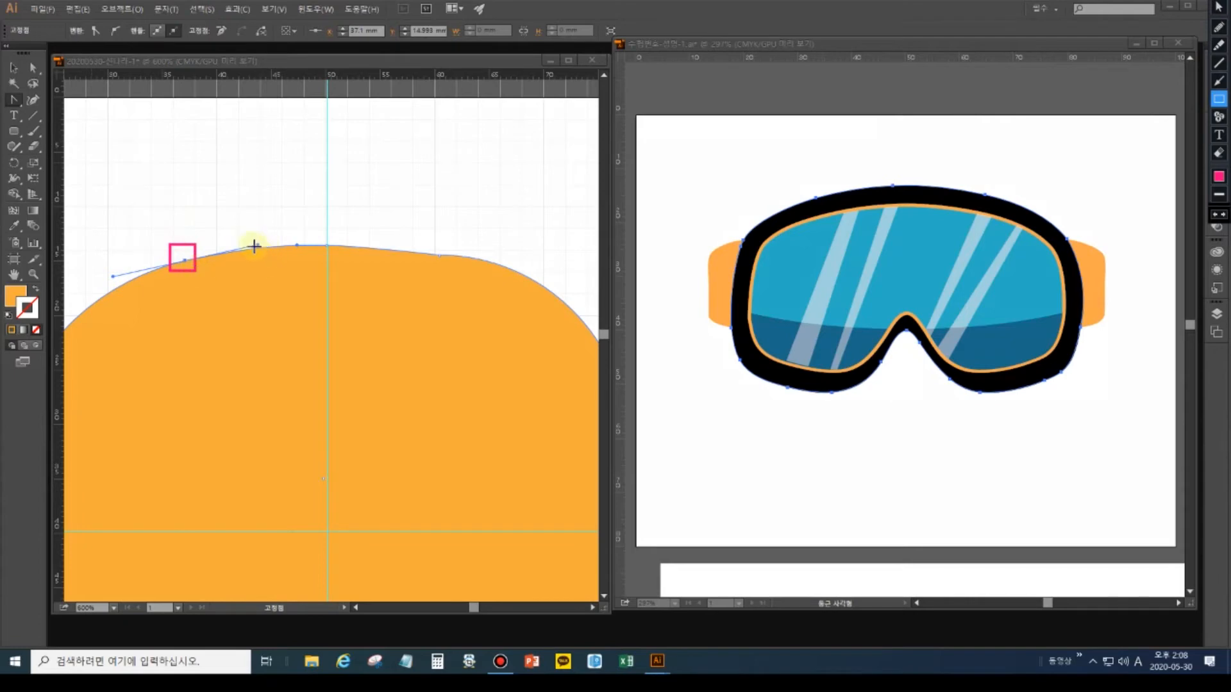
drag(250, 233, 265, 252)
drag(105, 264, 125, 295)
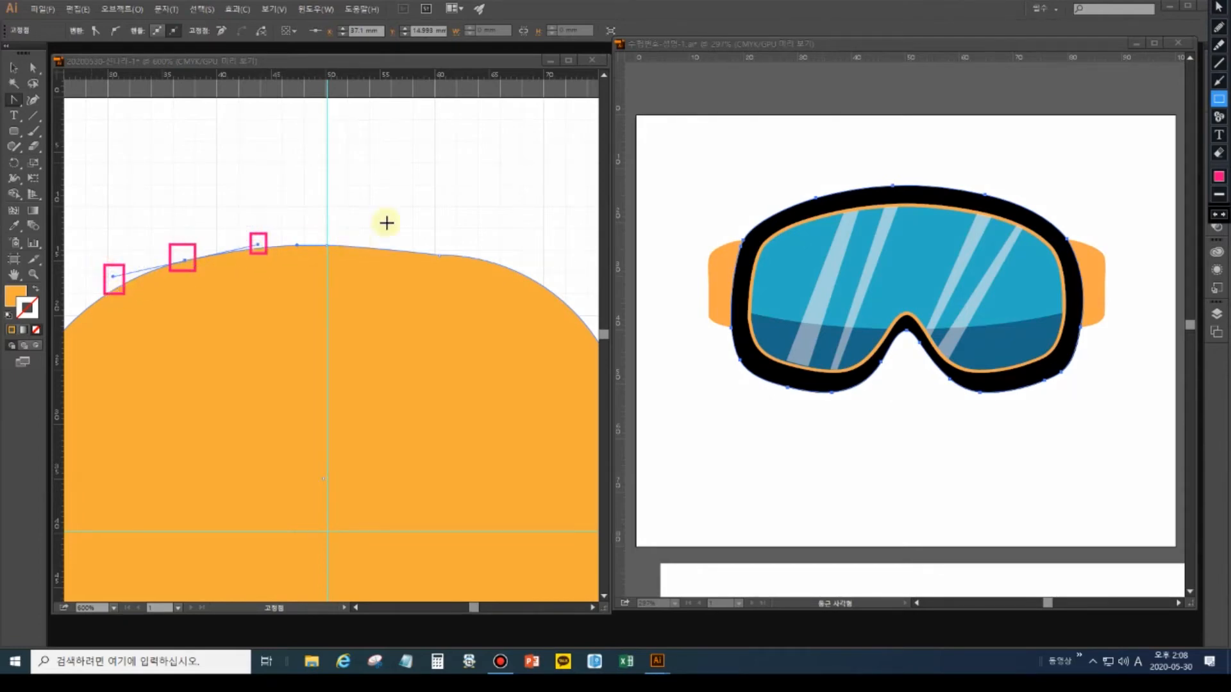
click(1218, 134)
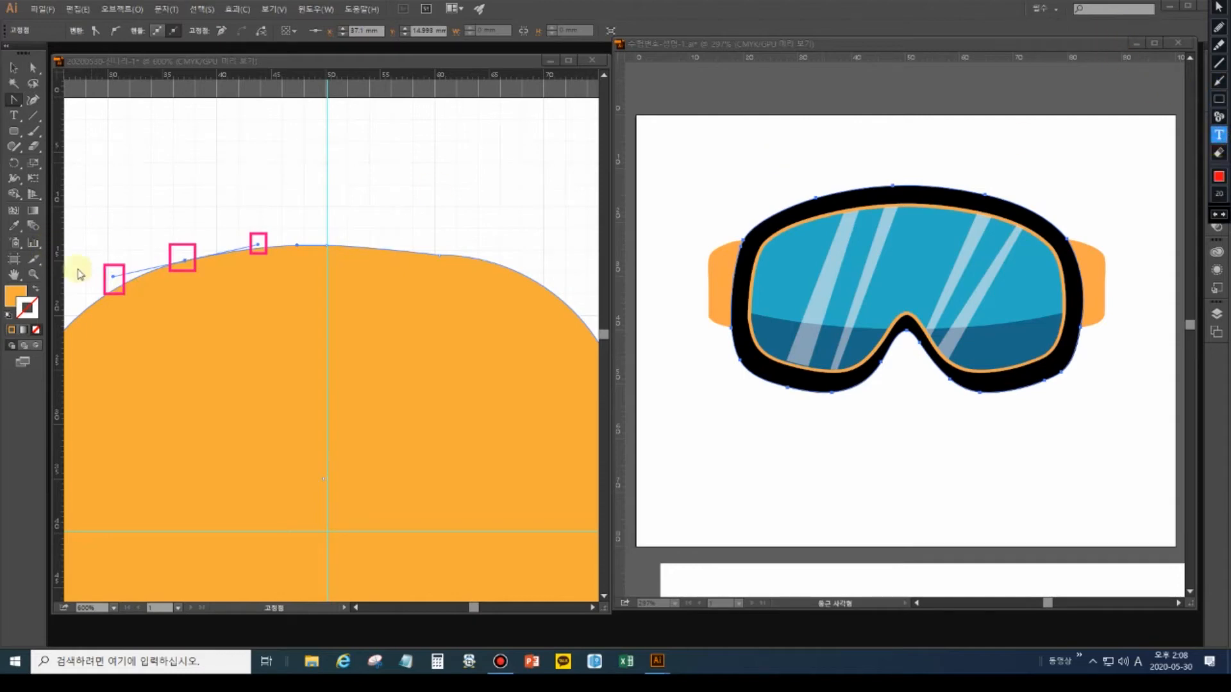
click(170, 213)
text(rlwnswja)
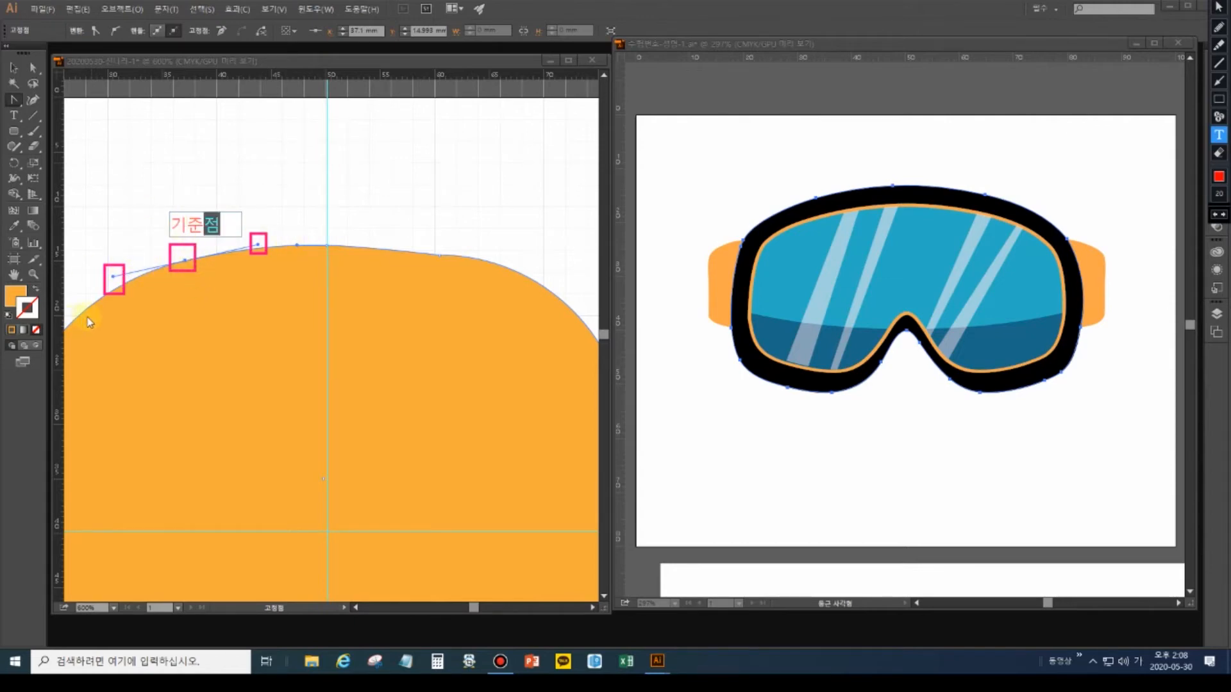
click(33, 70)
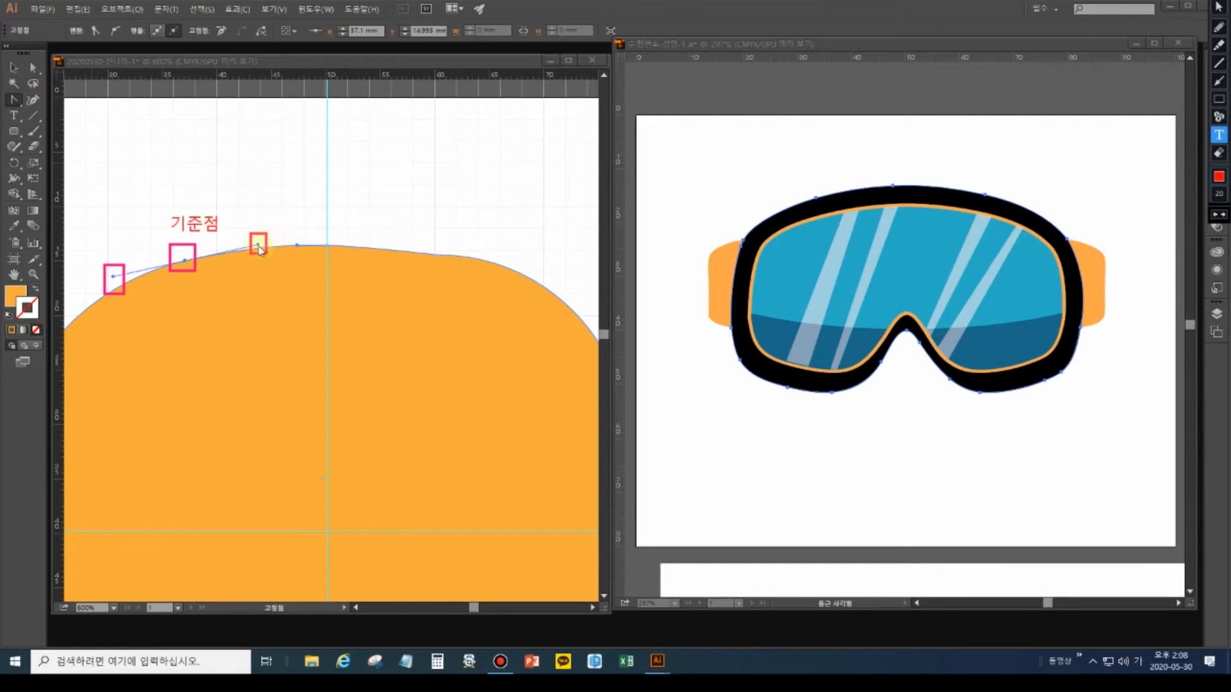
key(Escape)
click(255, 220)
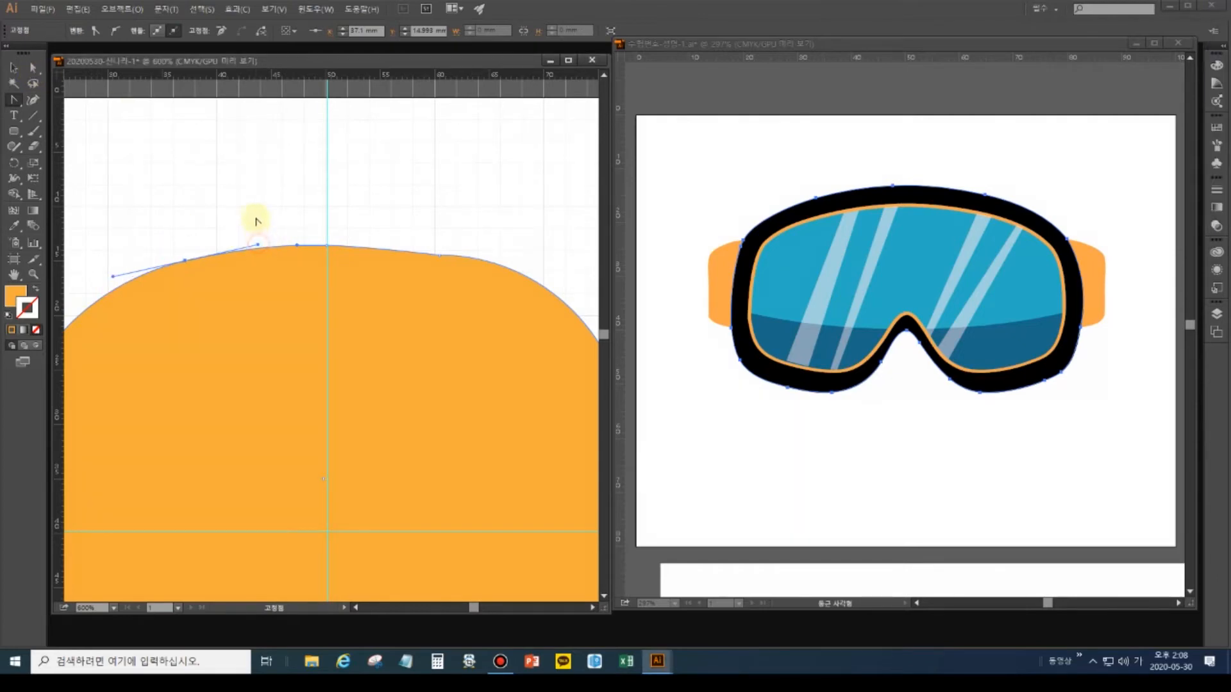
Convert the top anchor and drag out its handles to smooth the top curve.
click(33, 67)
mouse_move(257, 246)
mouse_down()
mouse_move(252, 179)
mouse_move(230, 157)
mouse_move(212, 162)
mouse_move(247, 224)
mouse_move(261, 322)
mouse_move(270, 236)
mouse_move(439, 164)
mouse_move(288, 213)
mouse_move(248, 249)
mouse_move(261, 244)
mouse_move(247, 242)
mouse_up()
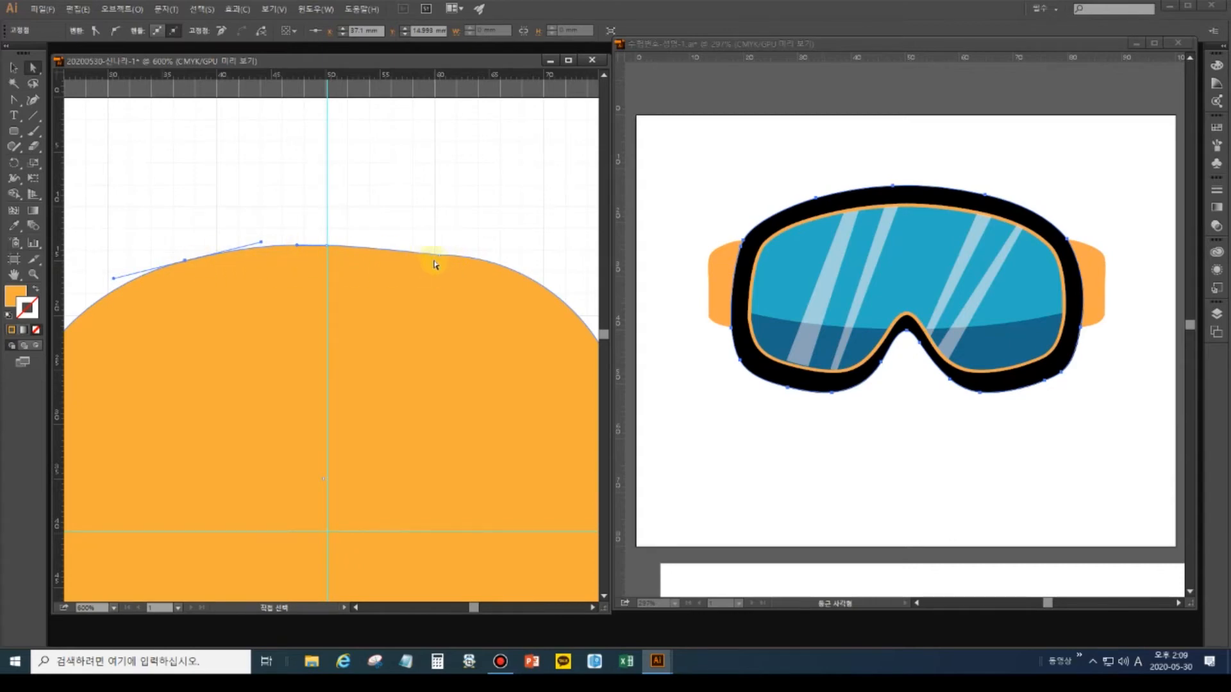
click(440, 256)
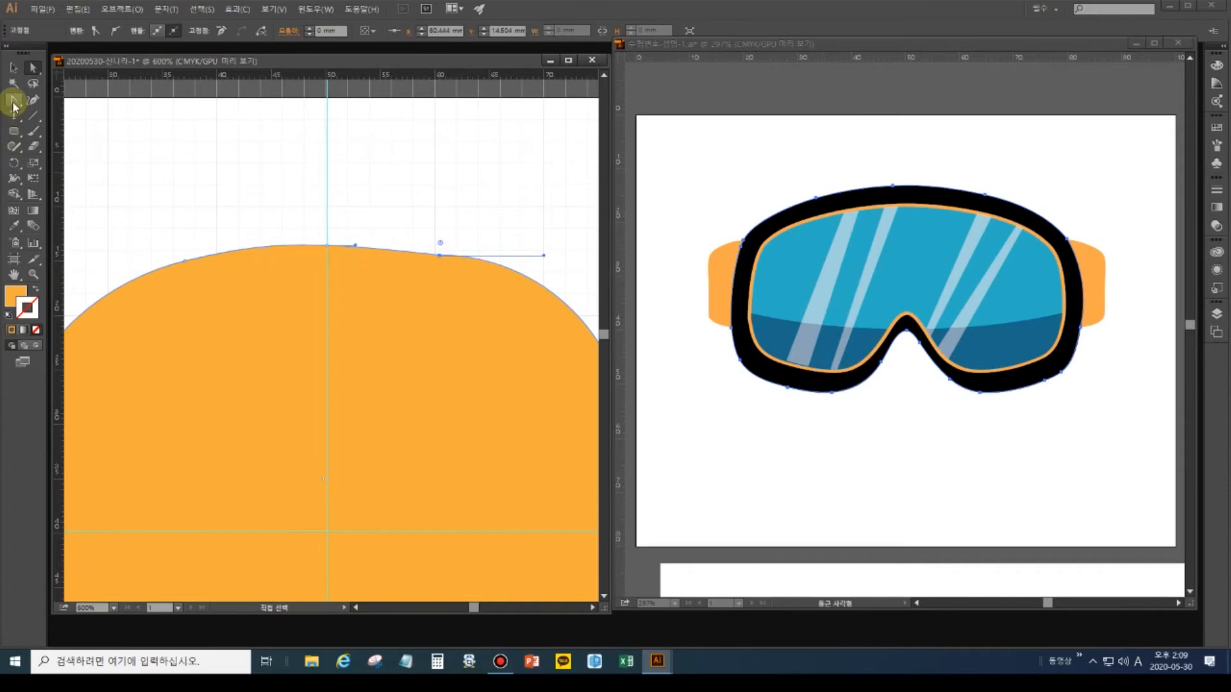
click(13, 101)
click(440, 256)
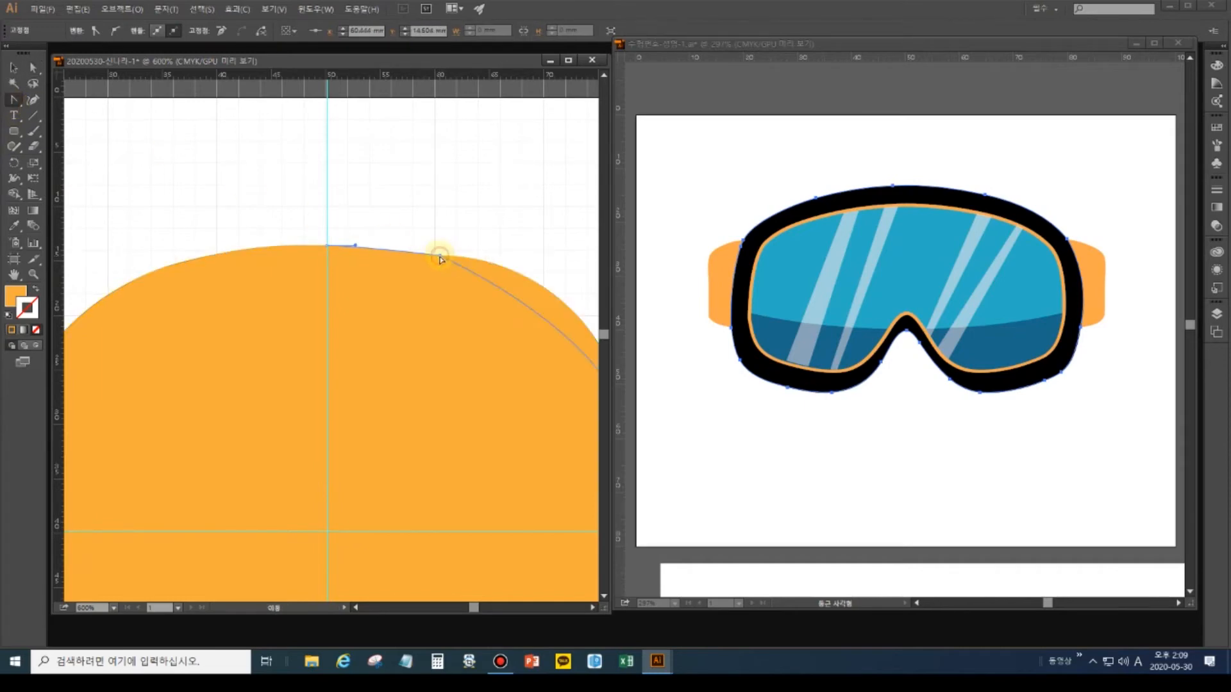
drag(439, 256, 487, 267)
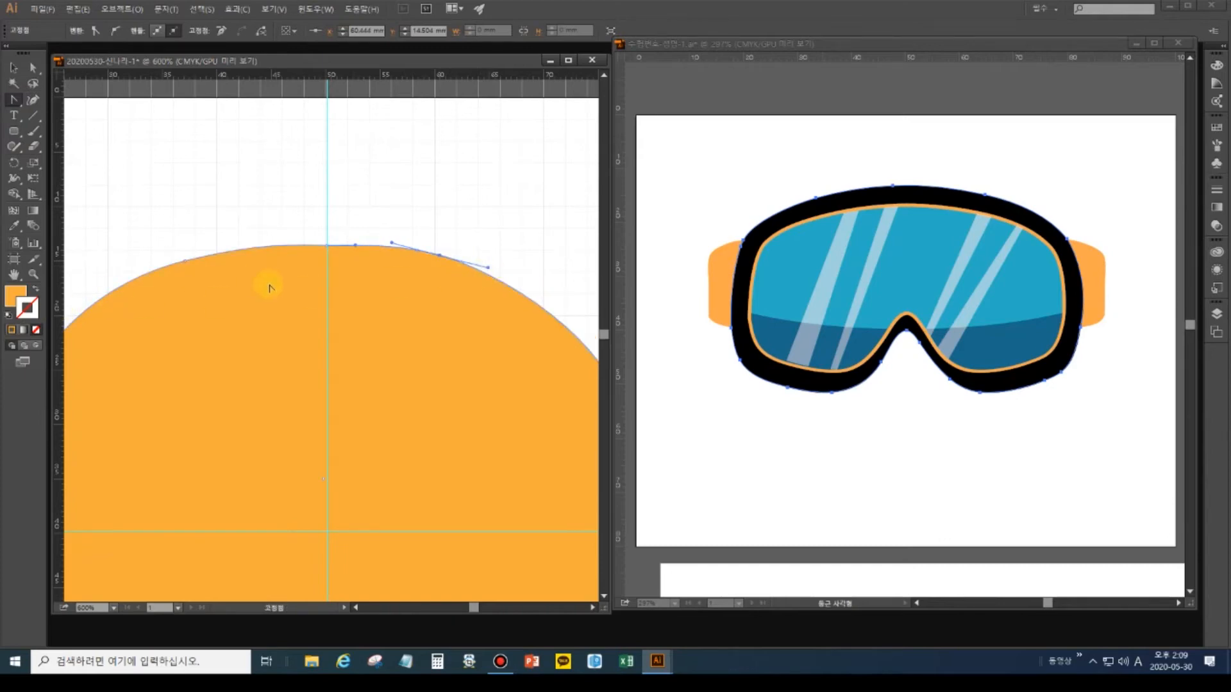
Fit the artboard, marquee the shape's right-side anchors and delete them.
double_click(13, 275)
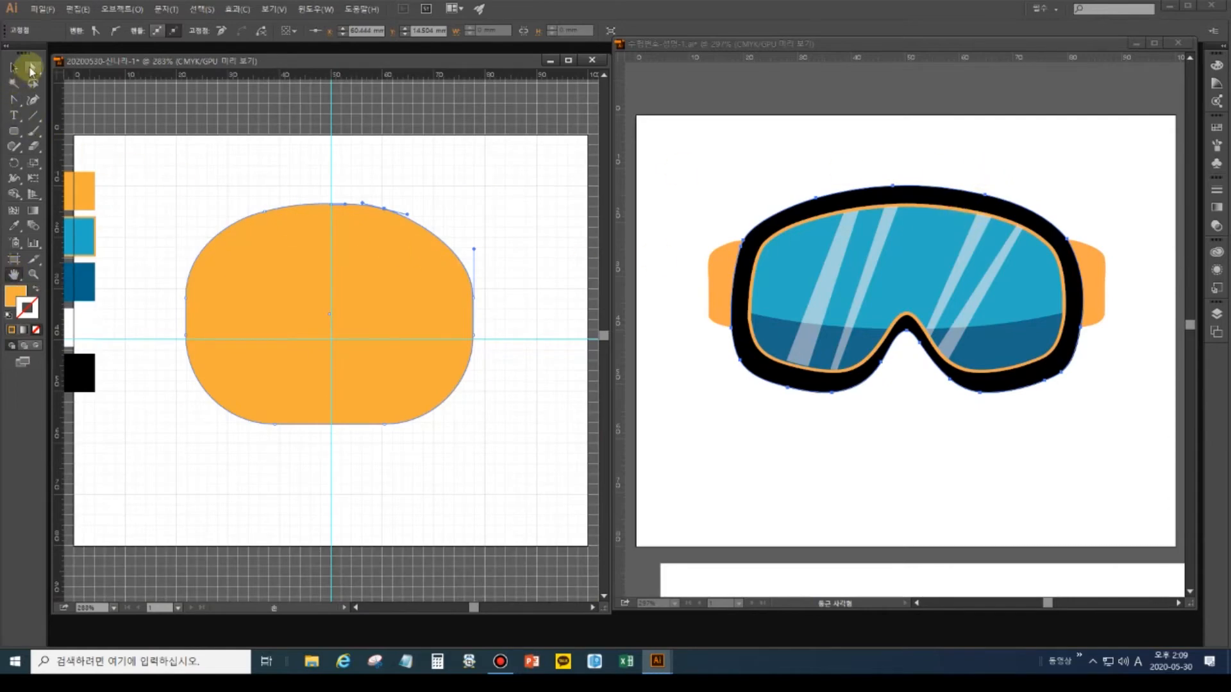
click(12, 67)
click(187, 136)
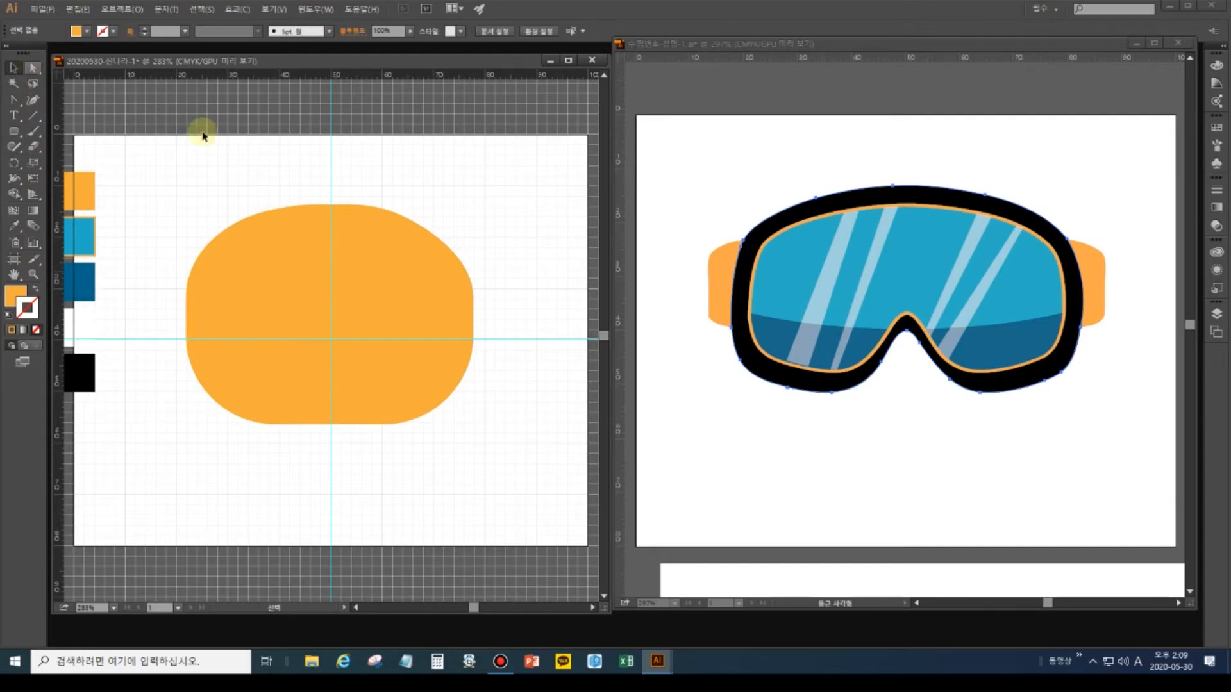
click(34, 67)
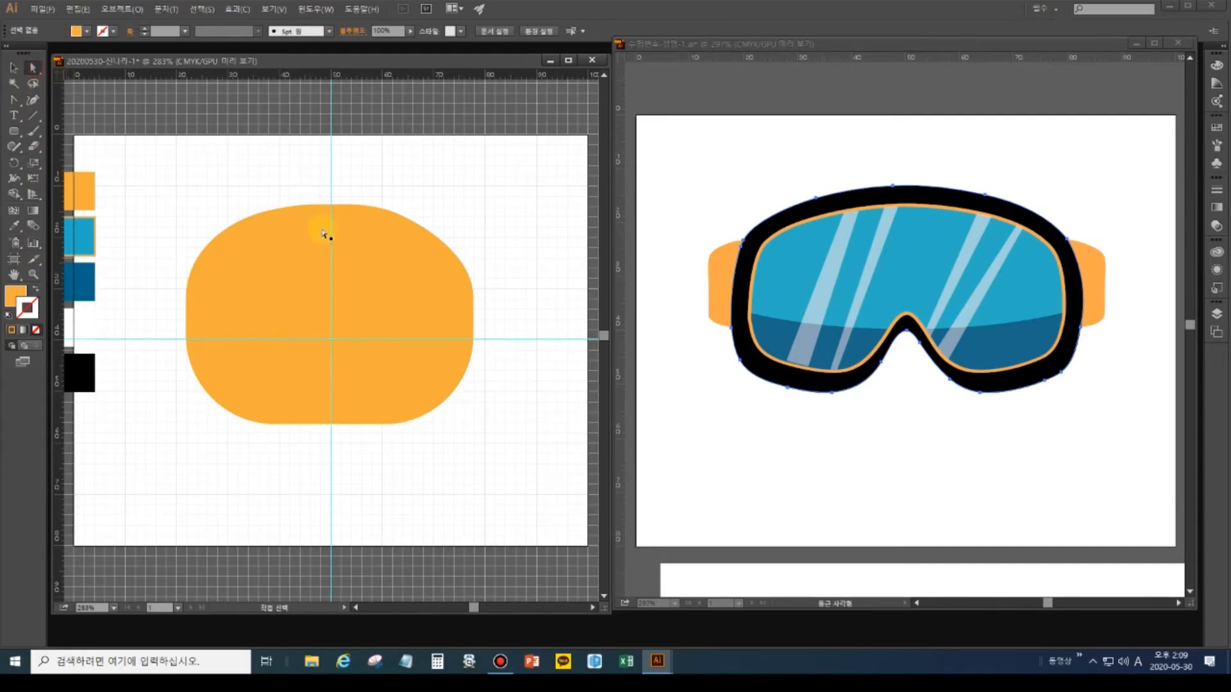
drag(365, 173, 532, 507)
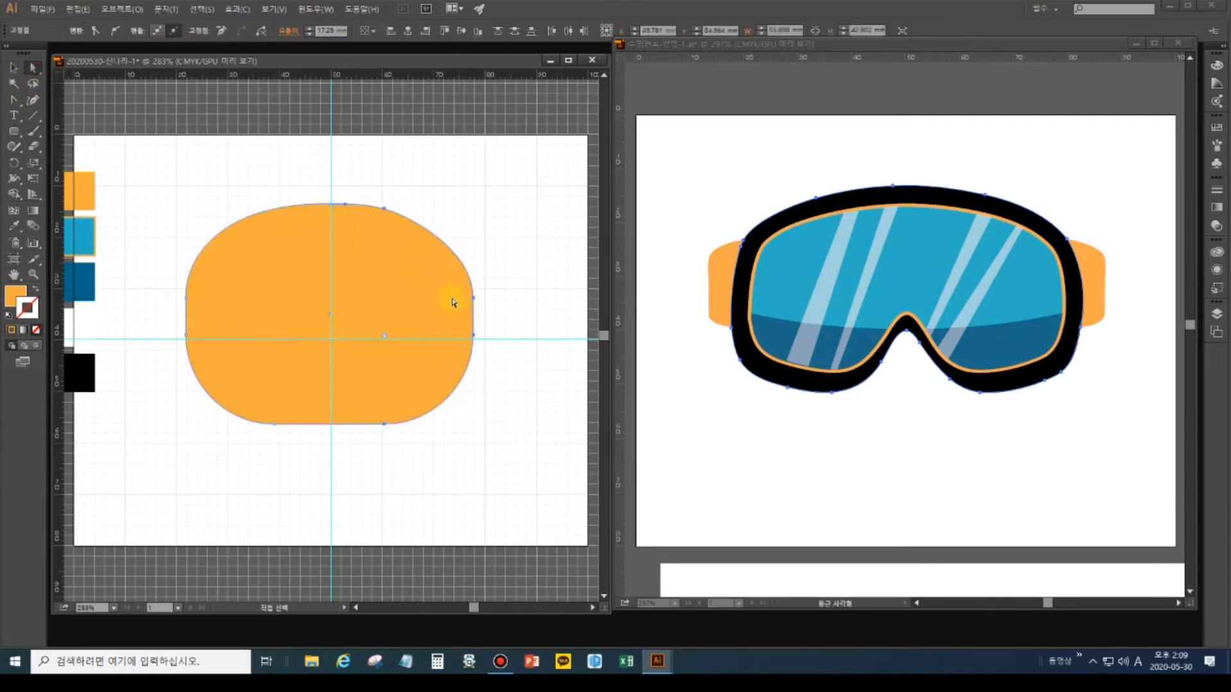
click(392, 196)
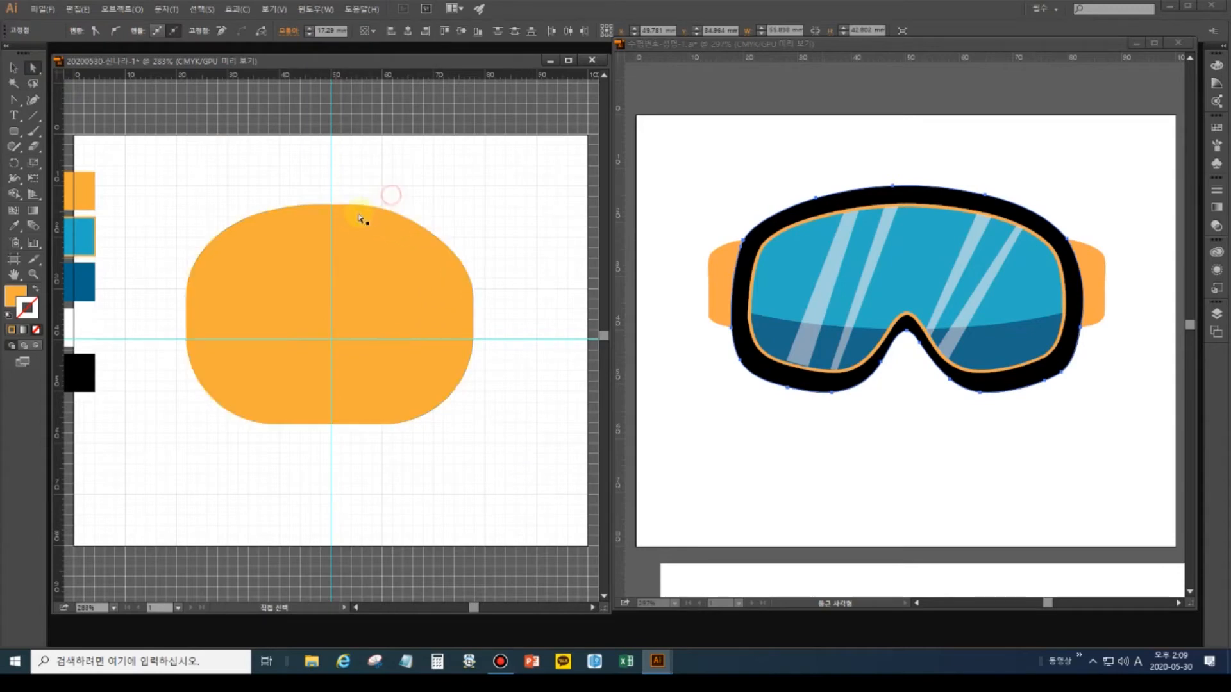
drag(364, 182, 510, 506)
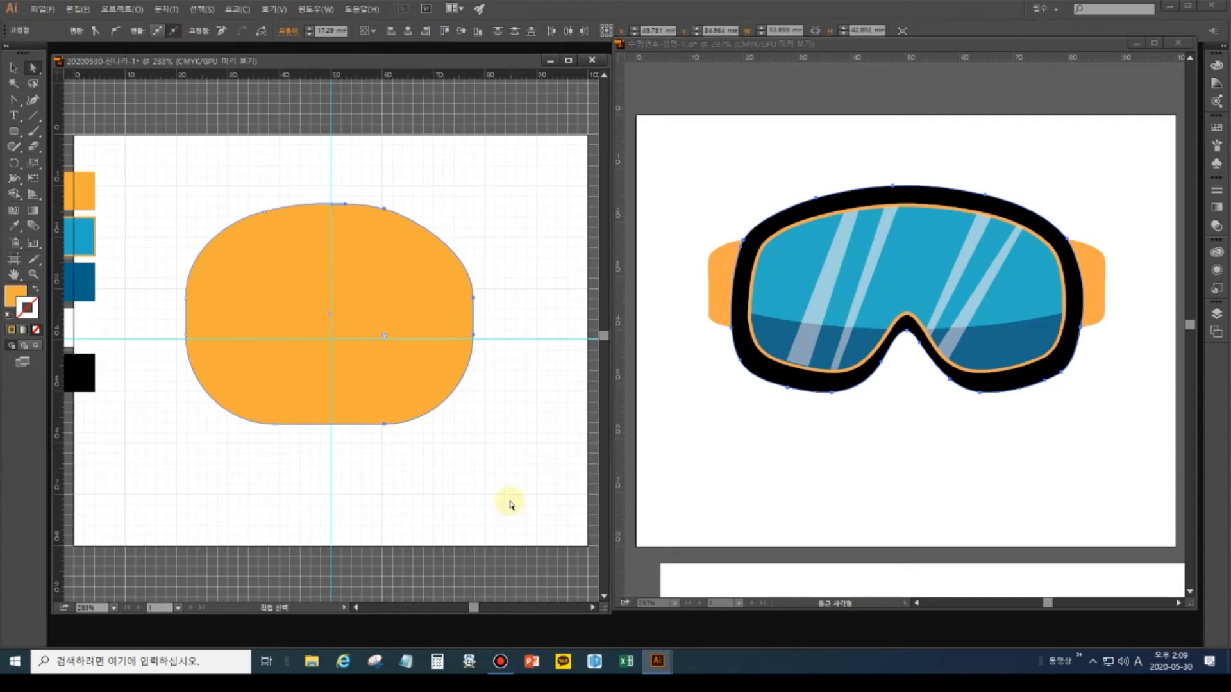
key(Delete)
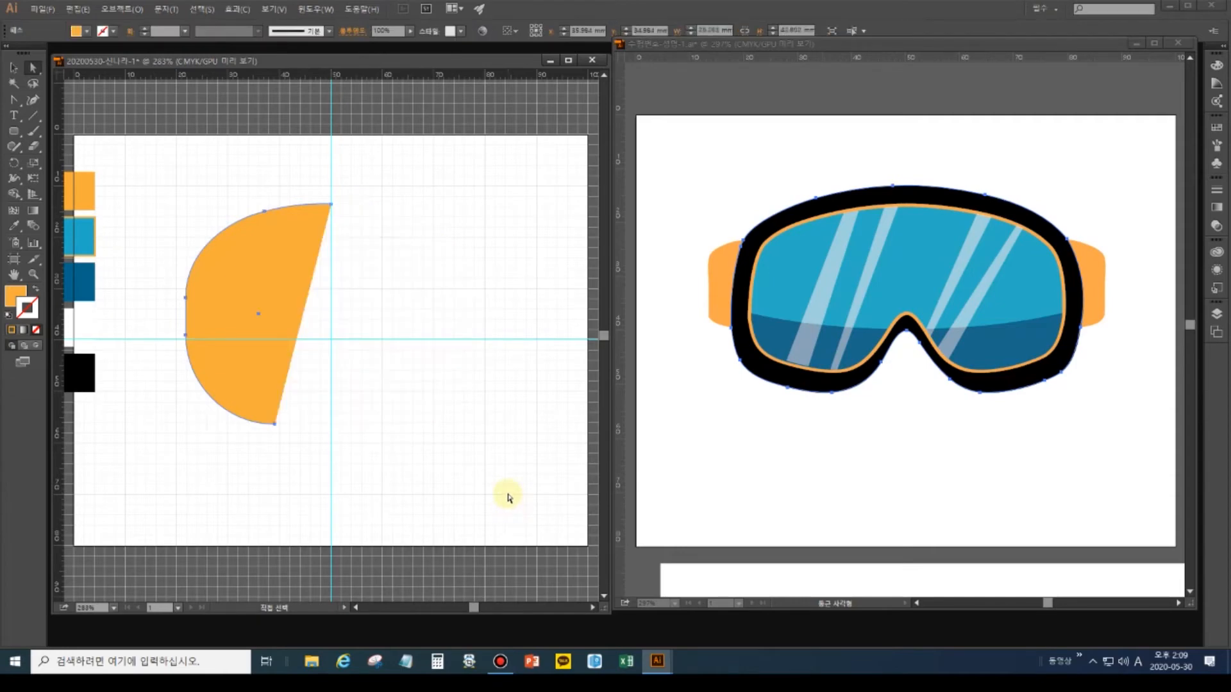
Reselect the left half shape after undoing a trial copy, and pick the Reflect tool.
click(13, 67)
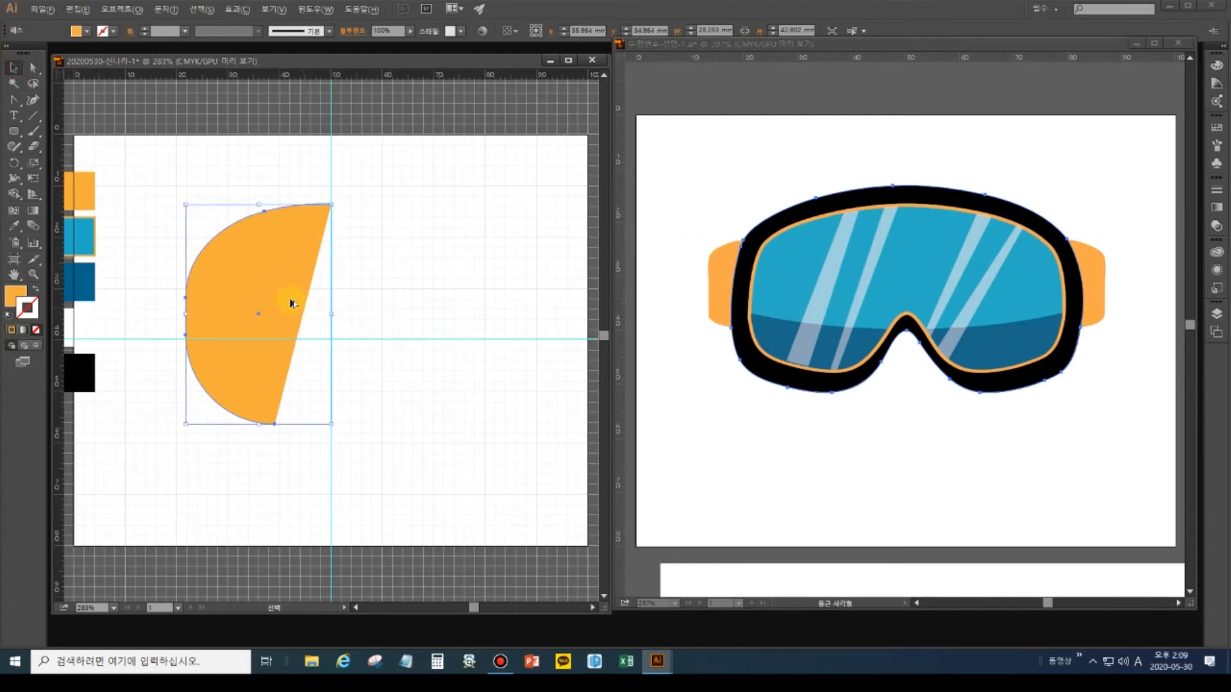
shift+click(277, 277)
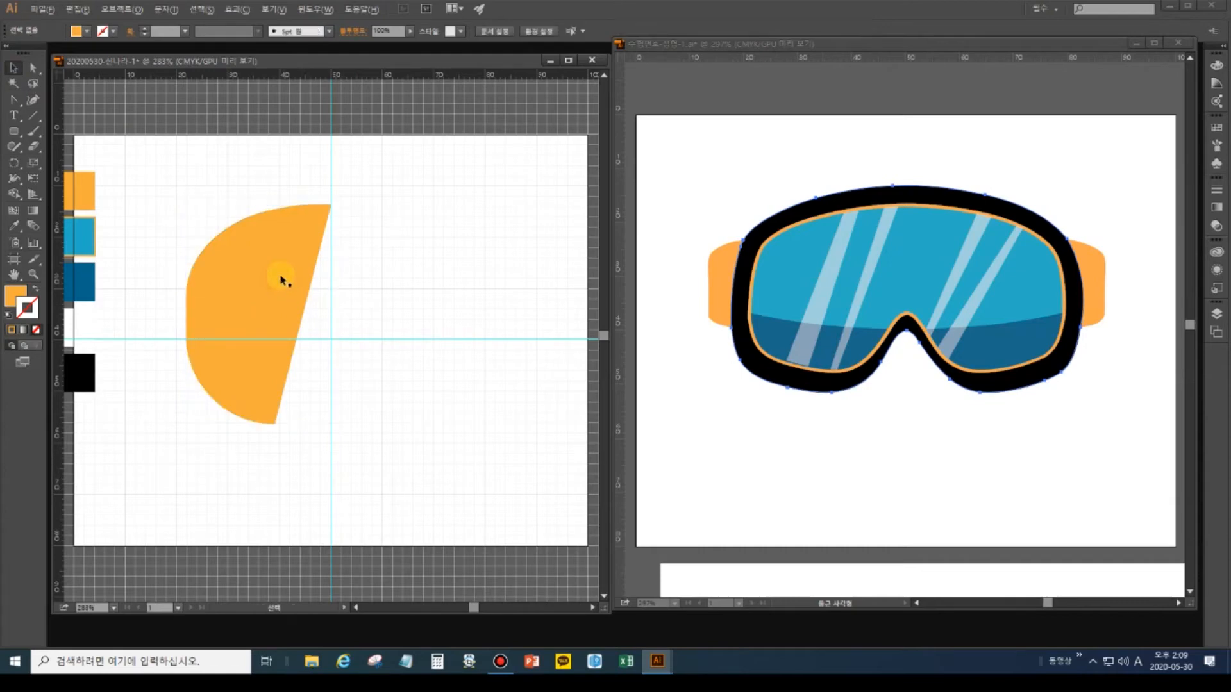
drag(282, 277, 370, 291)
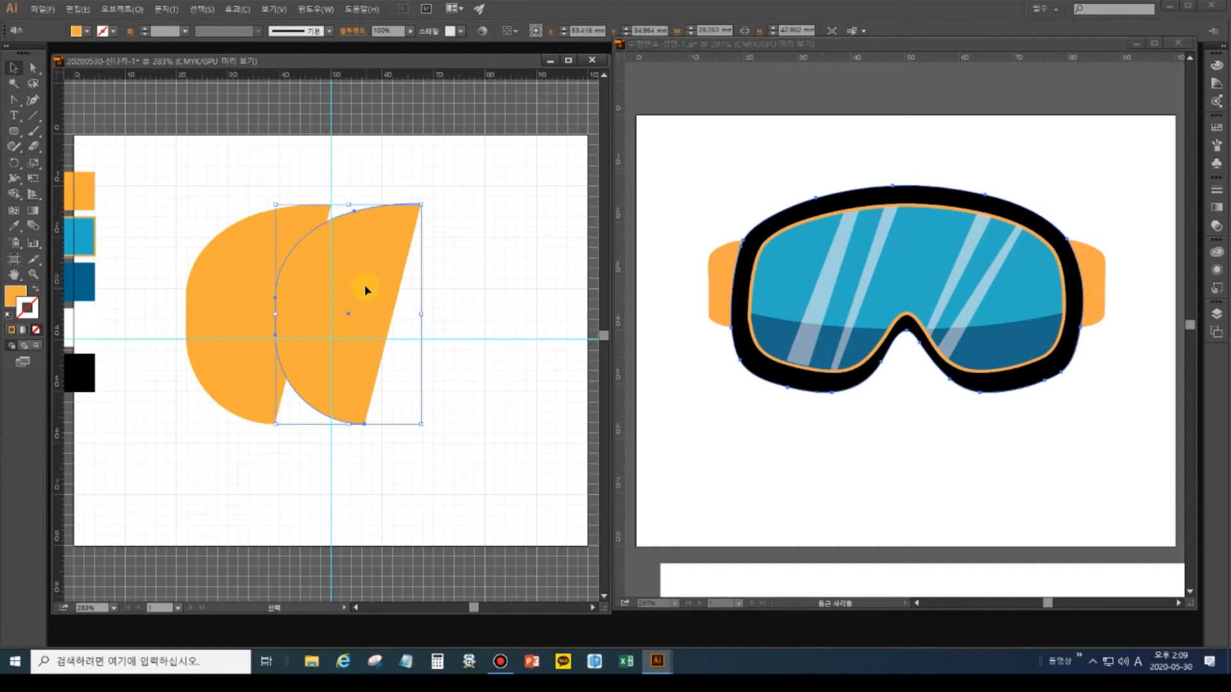
key(ctrl+z)
click(297, 267)
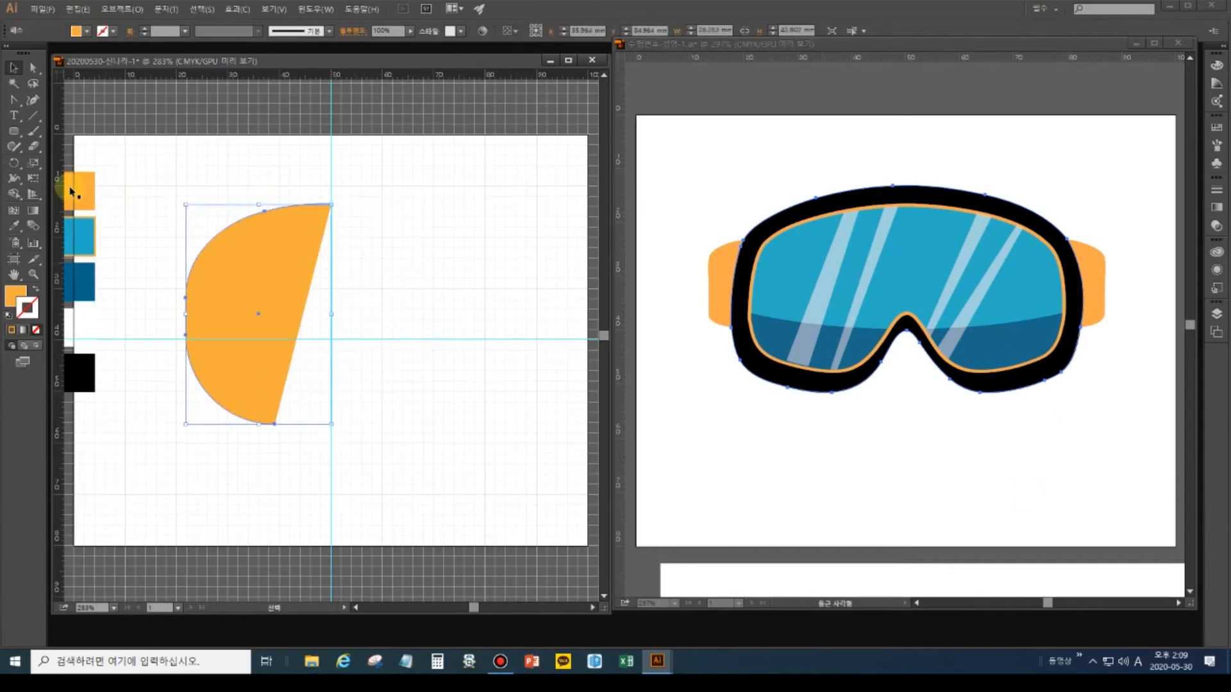
click(16, 164)
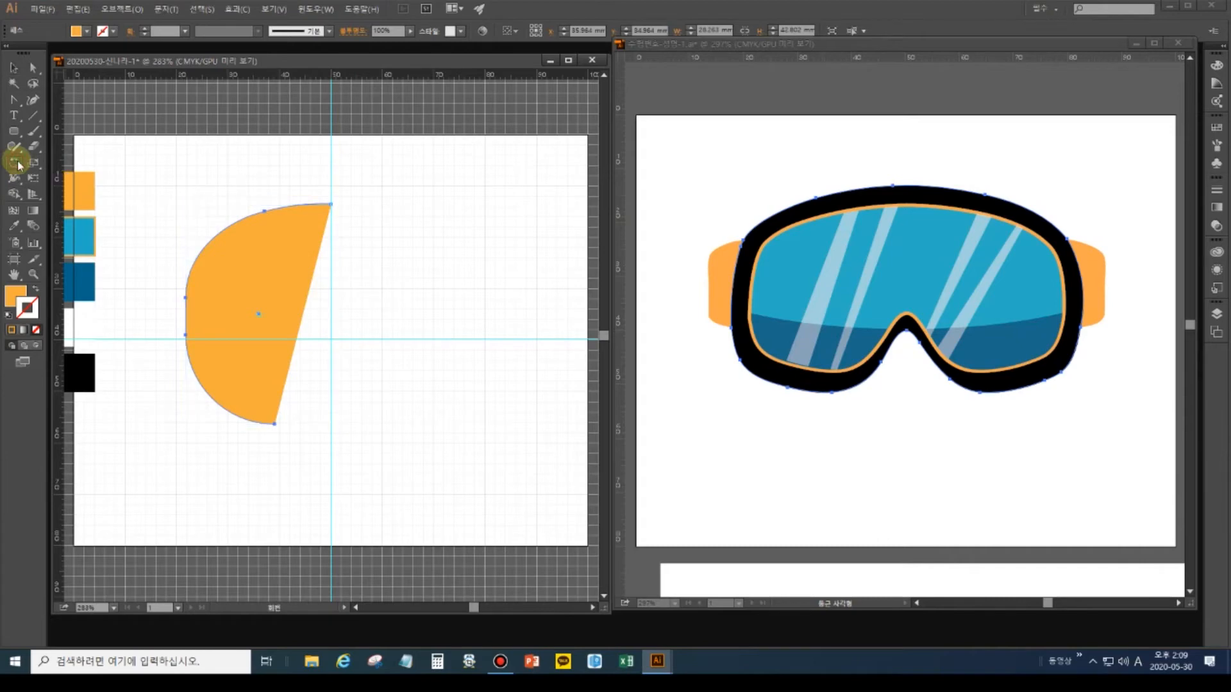
drag(14, 163, 62, 181)
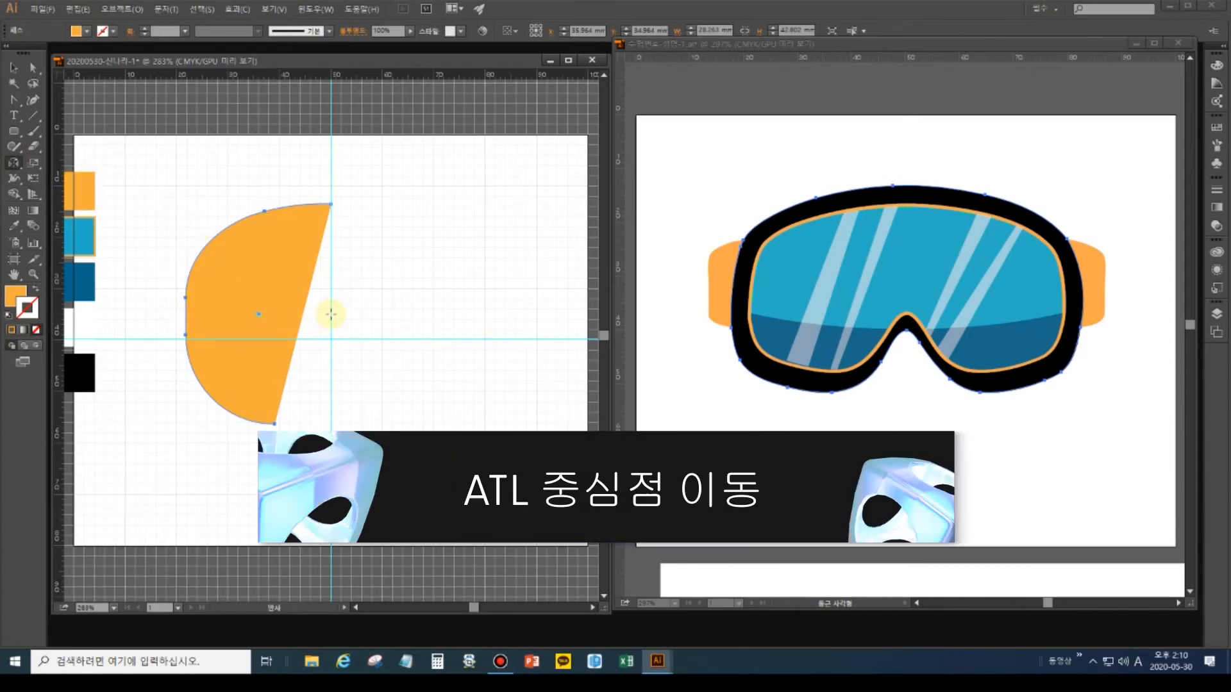
Reflect the left half across the vertical centre guide on the Vertical axis as a copy.
alt+click(331, 315)
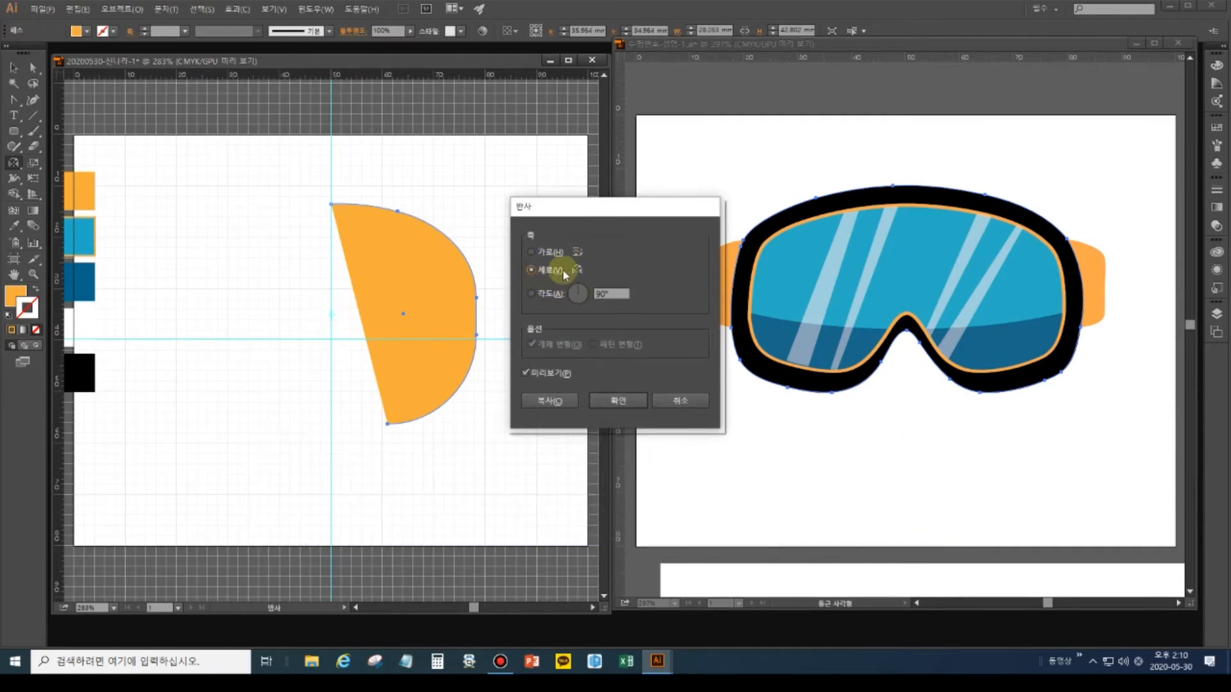
click(622, 401)
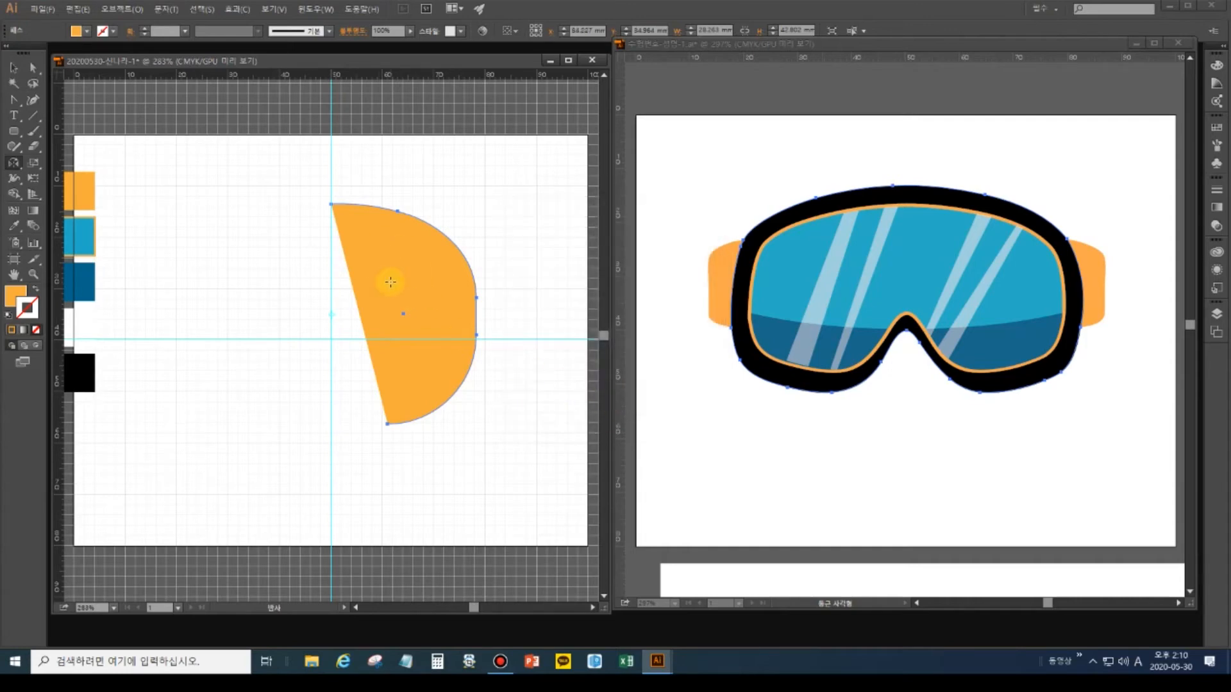
alt+click(332, 317)
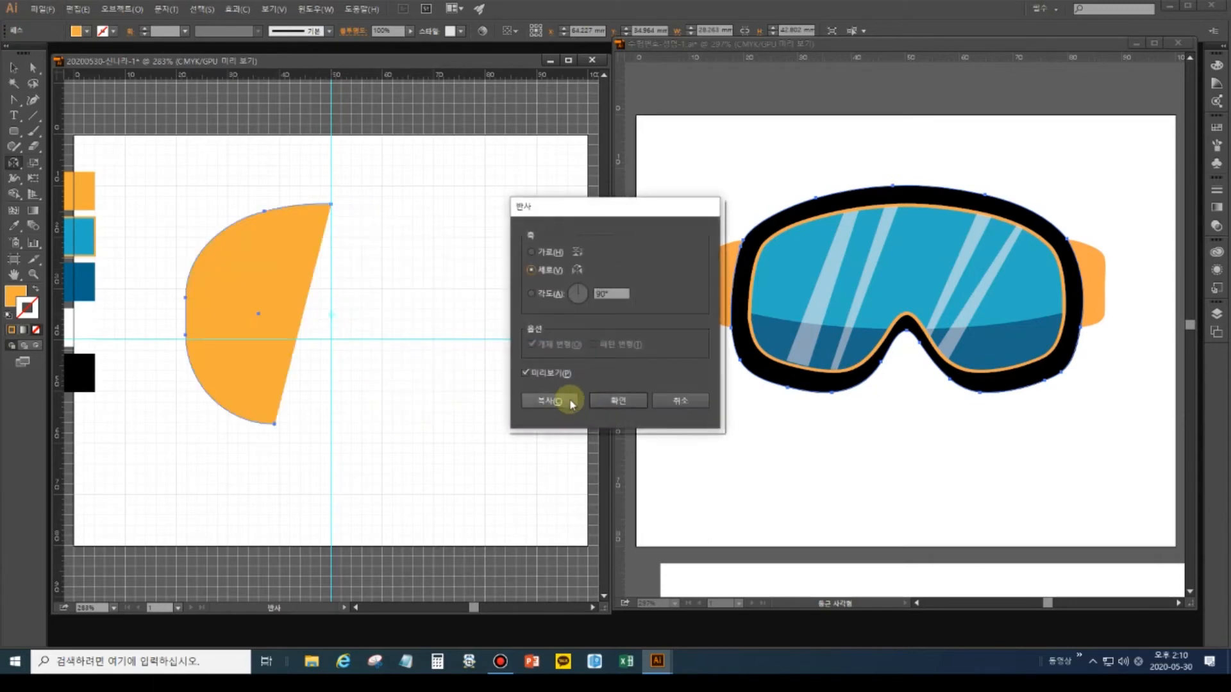
click(547, 400)
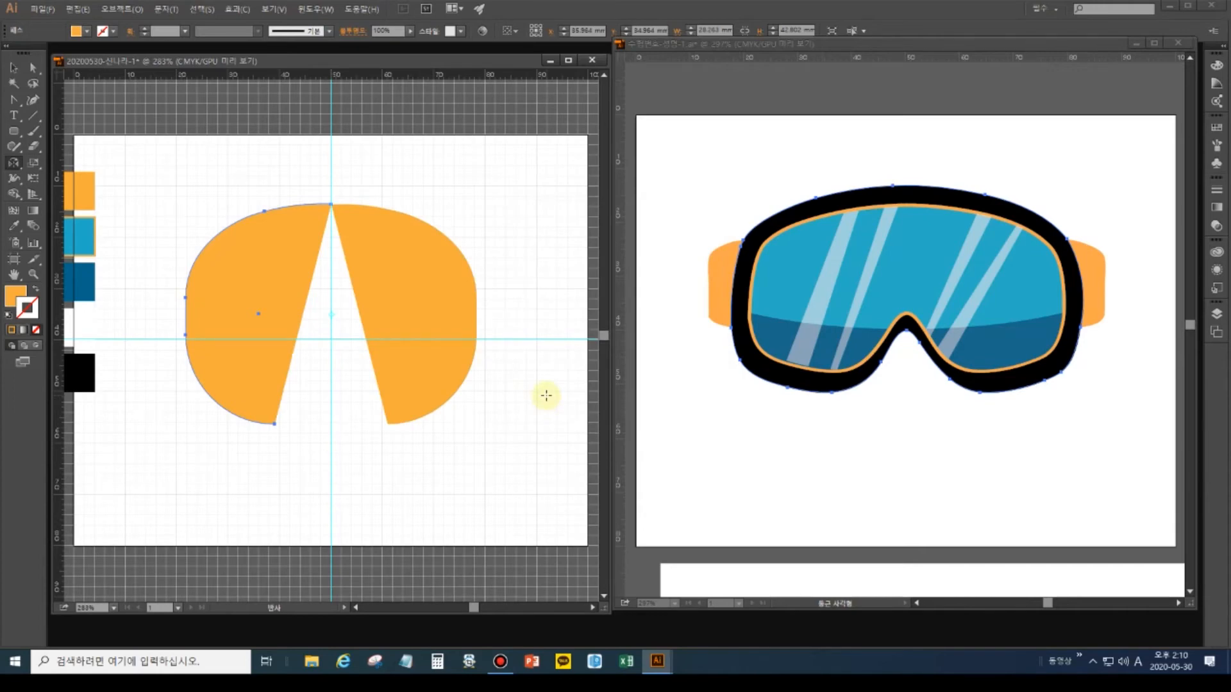
click(24, 70)
click(32, 69)
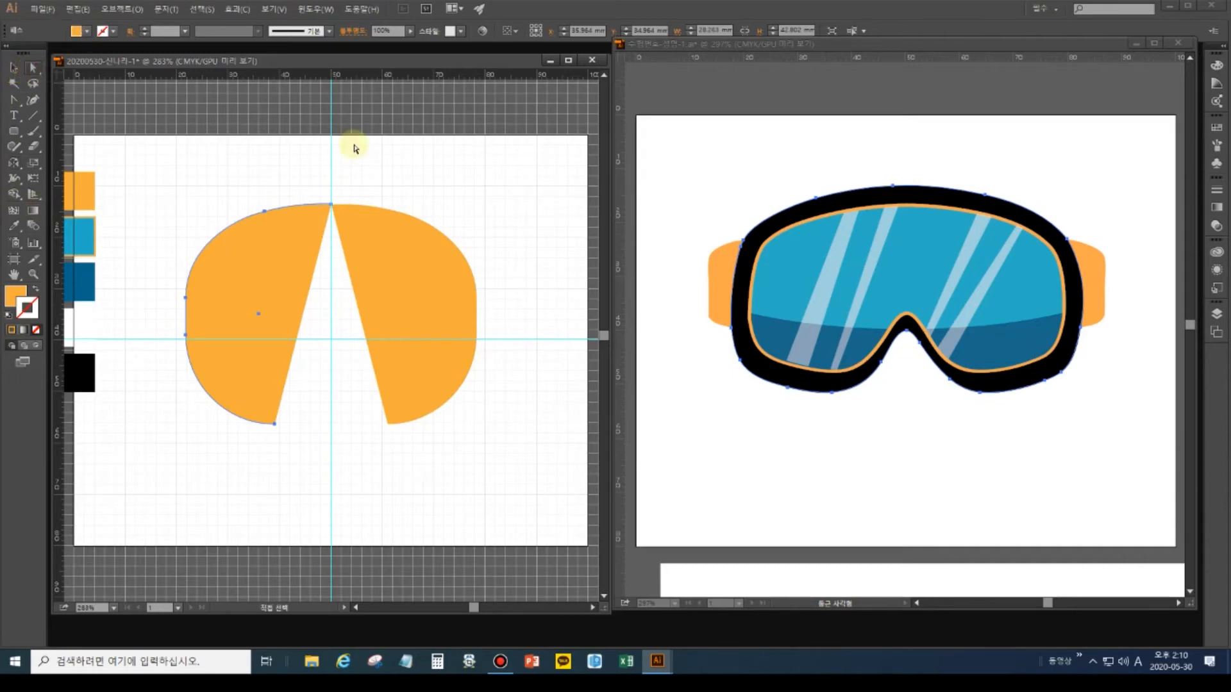
Select the two top anchor points and join them with Ctrl+J into one closed path.
drag(352, 229, 329, 209)
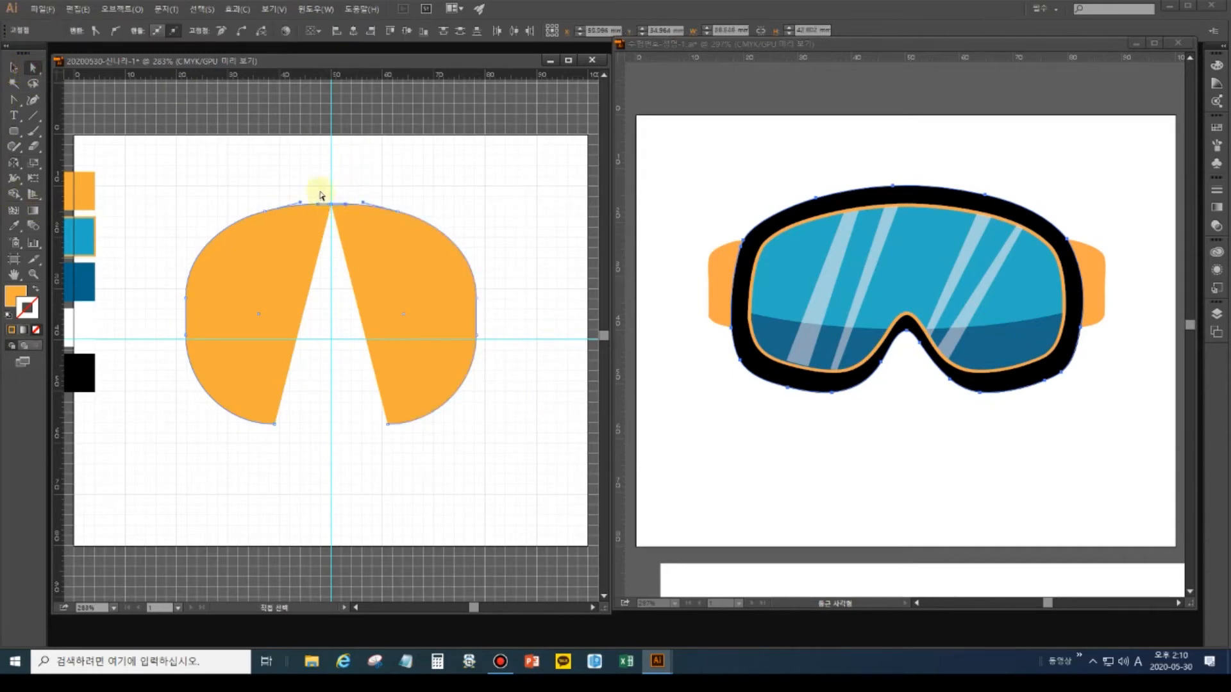
key(ctrl+j)
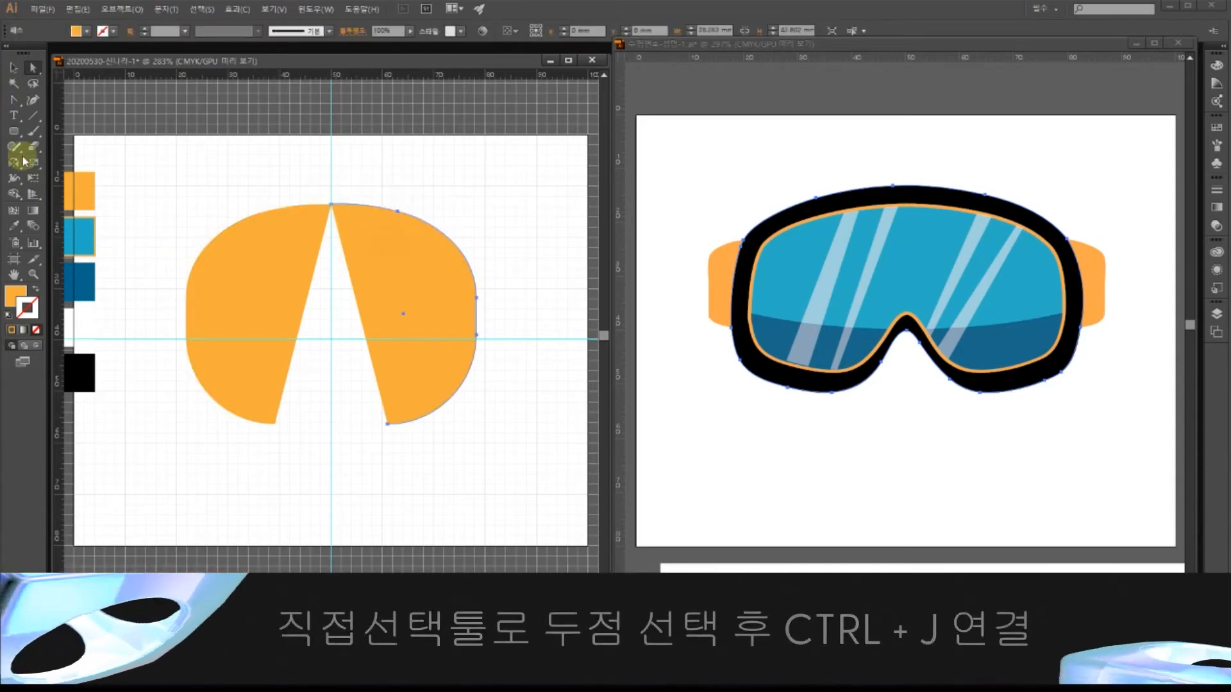
click(14, 225)
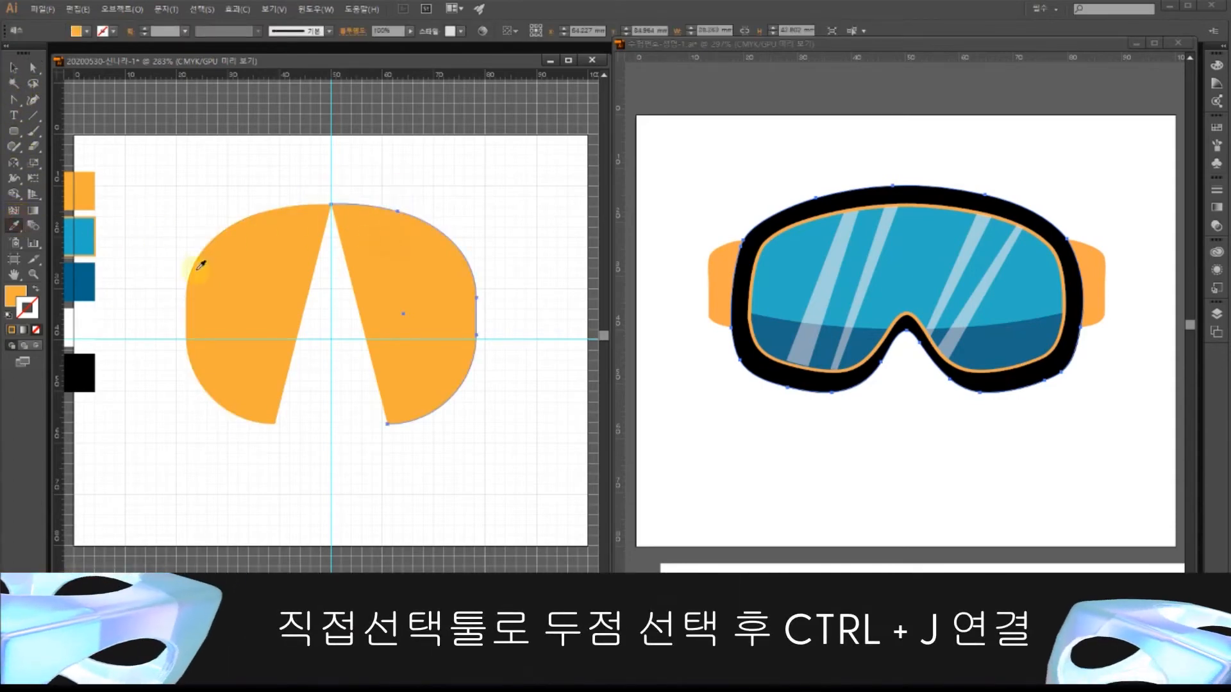
click(81, 232)
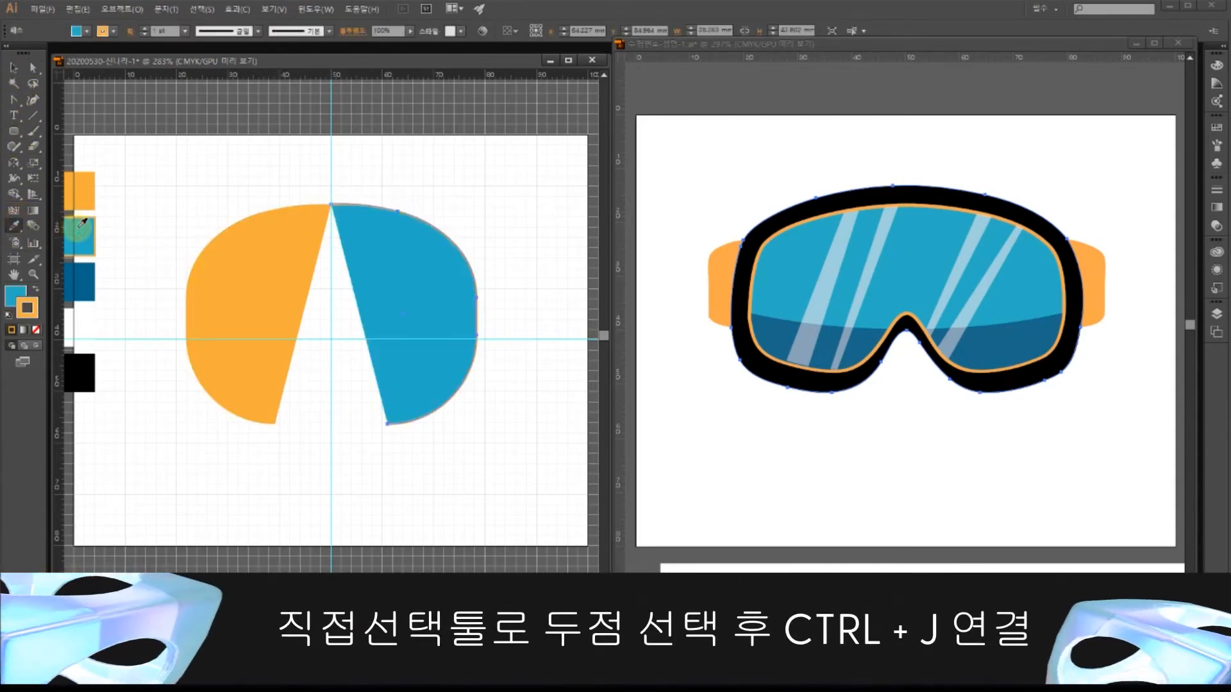
click(81, 282)
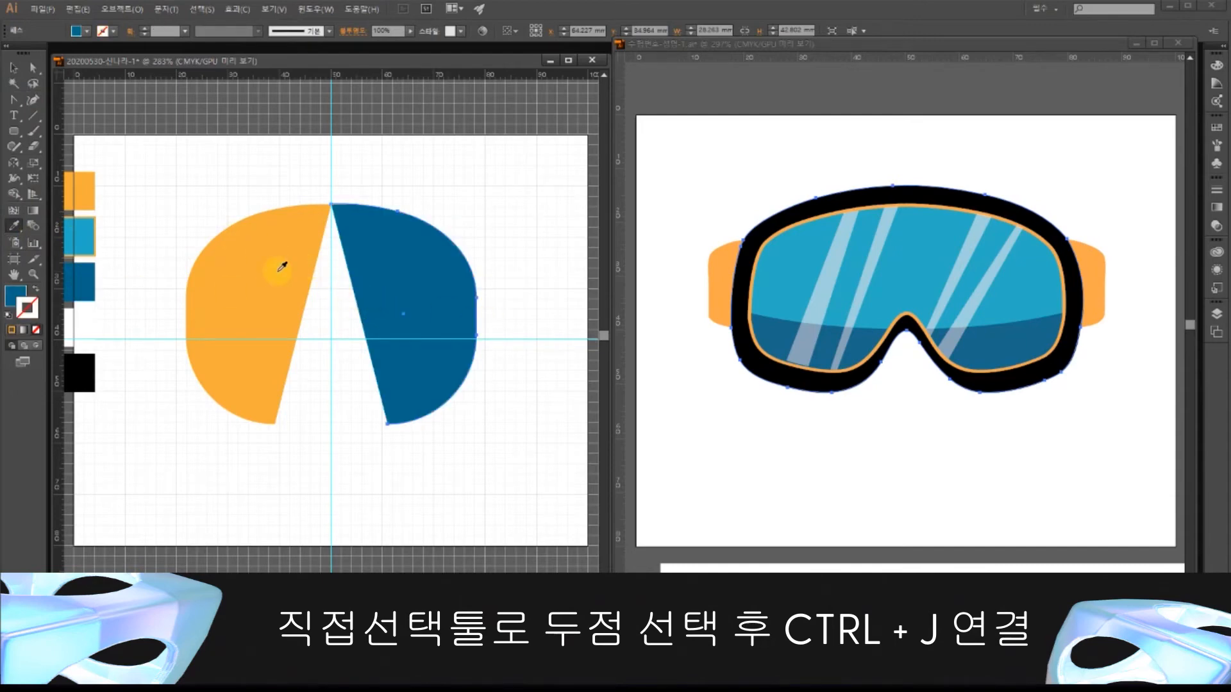
click(33, 67)
drag(302, 182, 332, 205)
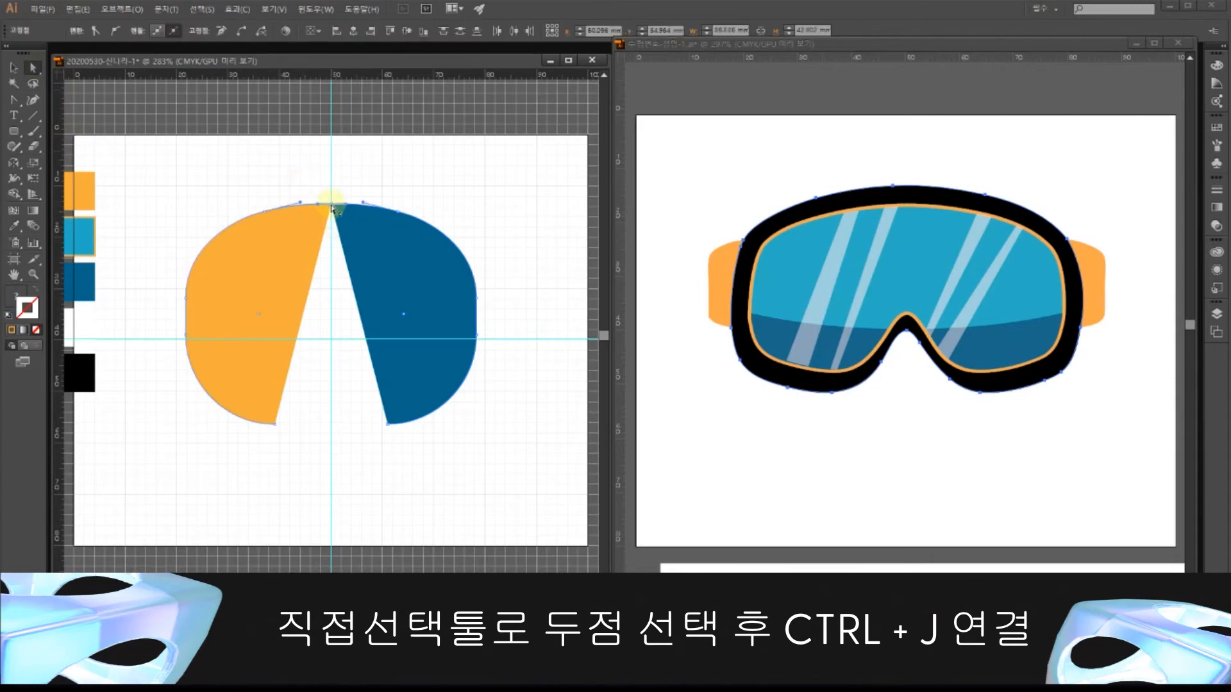
key(ctrl+j)
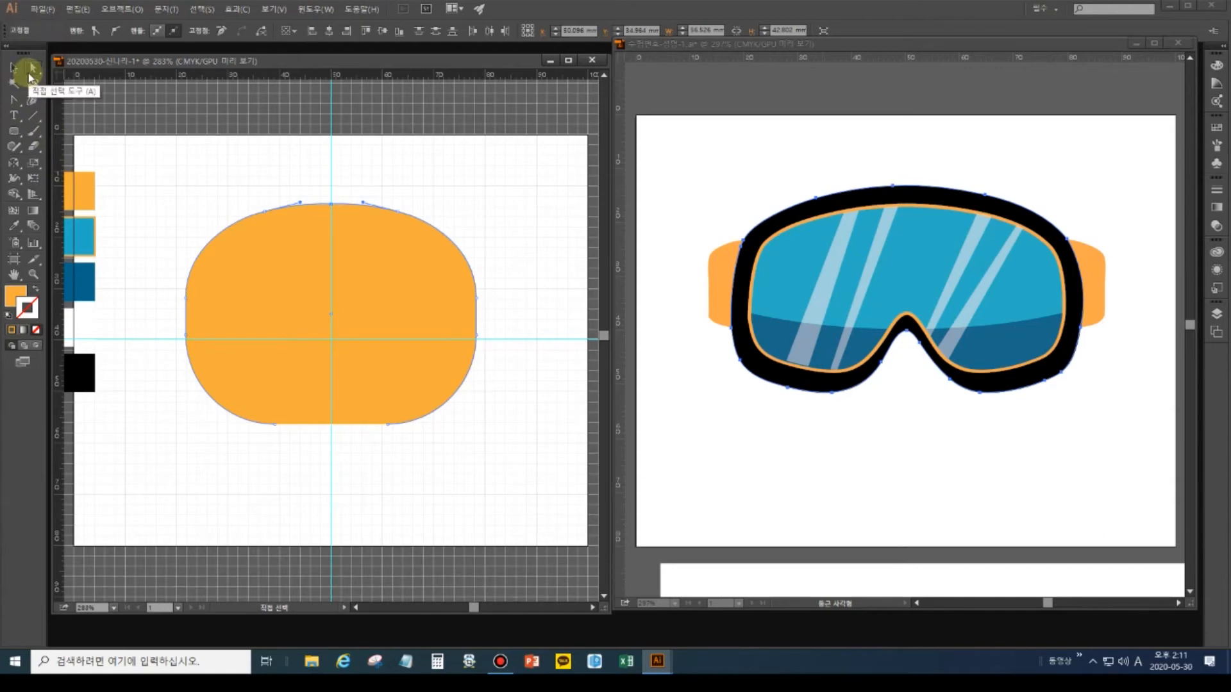
Add an anchor at the bottom centre of the orange shape and nudge it up.
drag(398, 466, 261, 409)
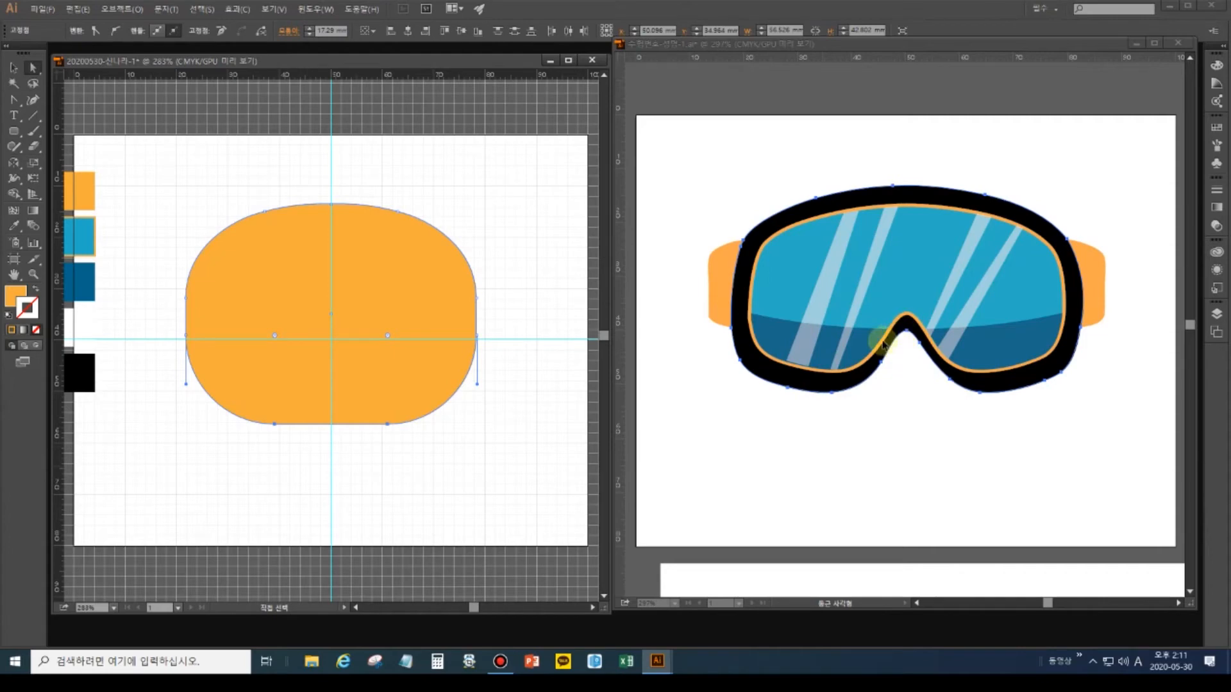
drag(13, 99, 48, 115)
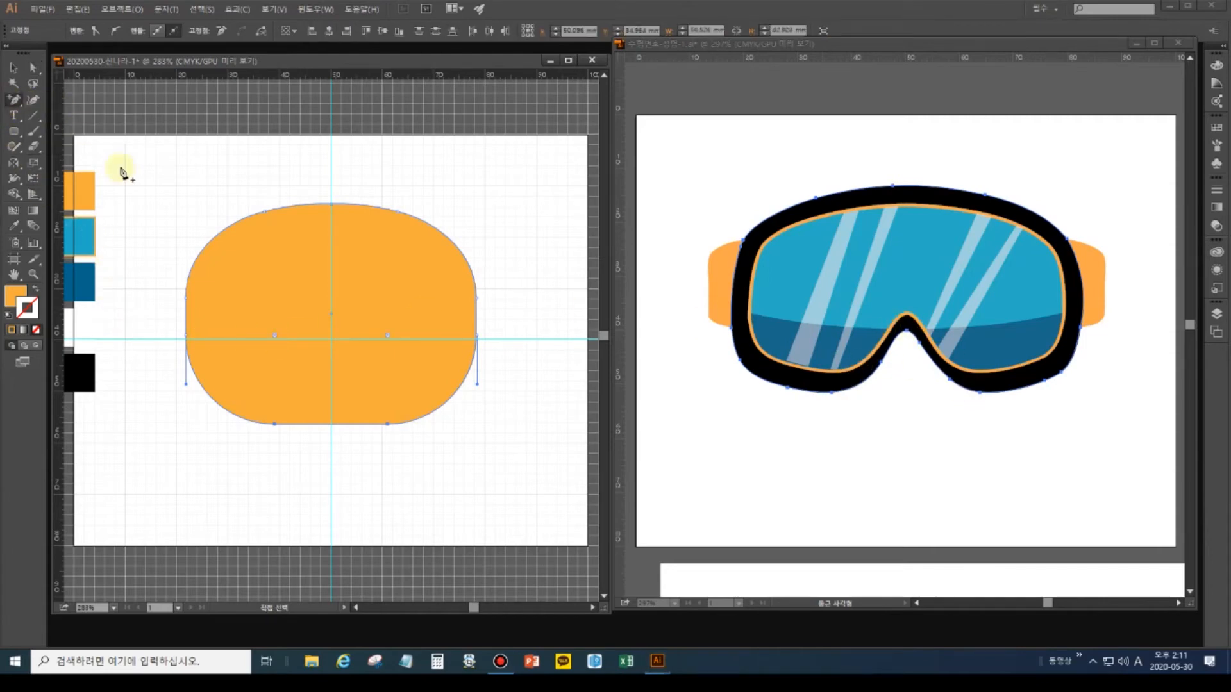
click(330, 424)
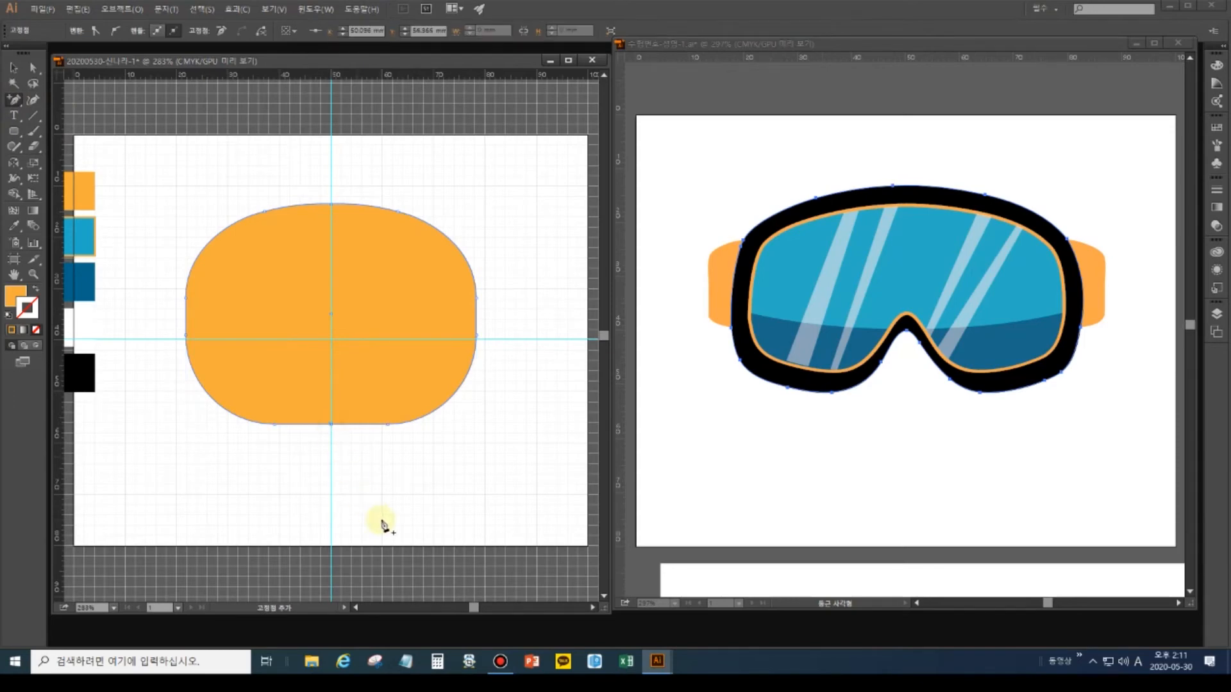
key(Up)
key(Up)
key(Up)
key(Up)
key(Up)
key(Up)
key(Up)
key(Up)
key(Up)
key(Up)
key(Up)
key(Up)
key(Up)
key(Up)
key(Up)
key(Up)
key(Up)
key(Up)
key(Up)
key(Up)
key(Up)
key(Up)
key(Up)
key(Up)
key(Up)
key(Up)
key(Up)
key(Up)
key(Up)
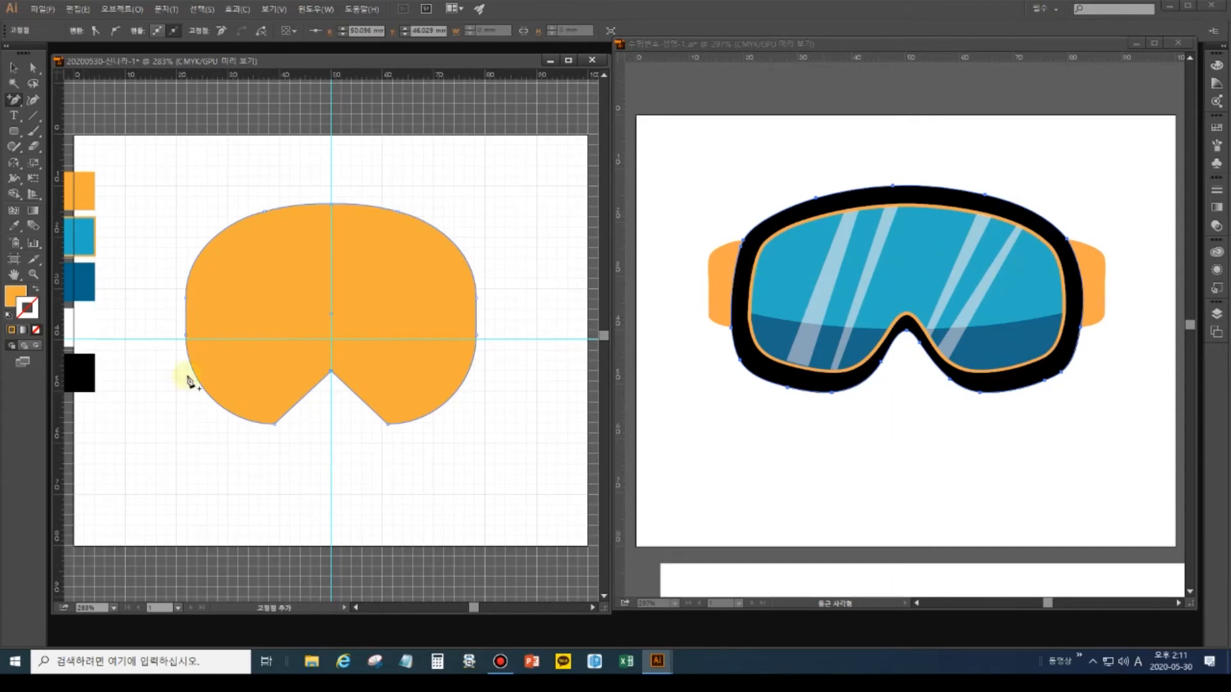
Marquee the shape's lower anchor points and raise them two nudges with the Up arrow.
click(34, 69)
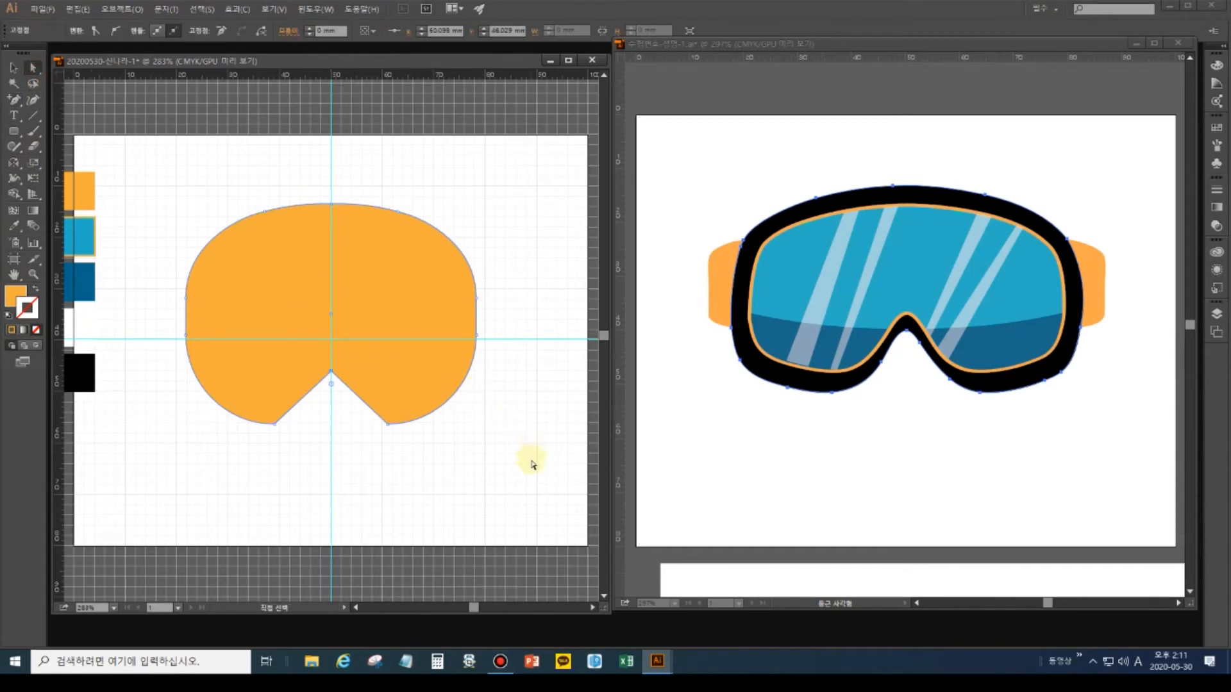
drag(518, 478, 165, 359)
key(Up)
key(Up)
key(Up)
key(Up)
key(Up)
key(Up)
key(Up)
key(Up)
key(Up)
key(Up)
key(Up)
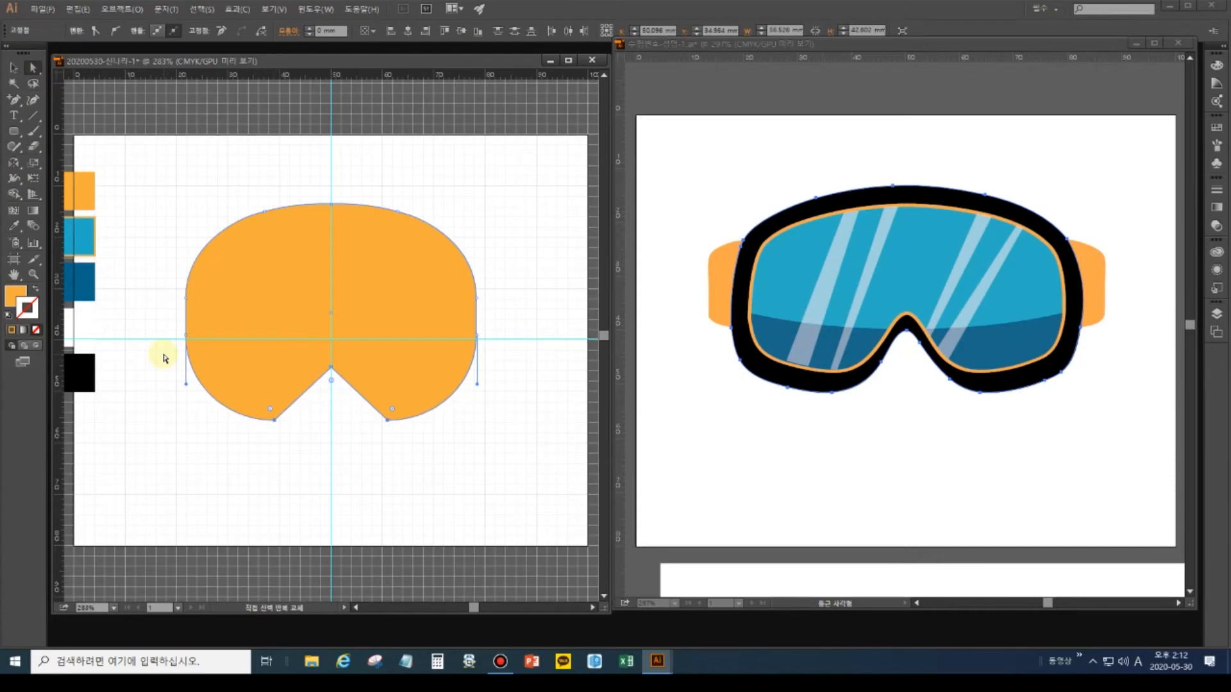
key(Up)
key(Up)
key(Up)
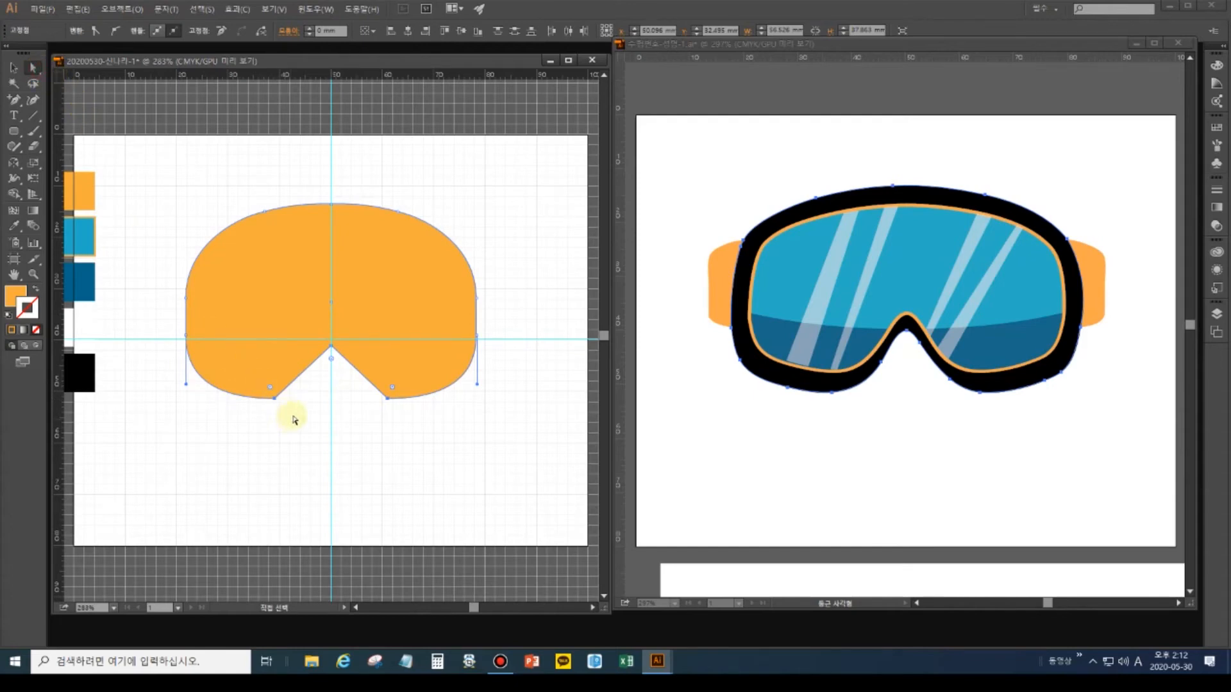
Convert the lower-left bottom anchor and the notch anchor to smooth points and curve them.
click(274, 400)
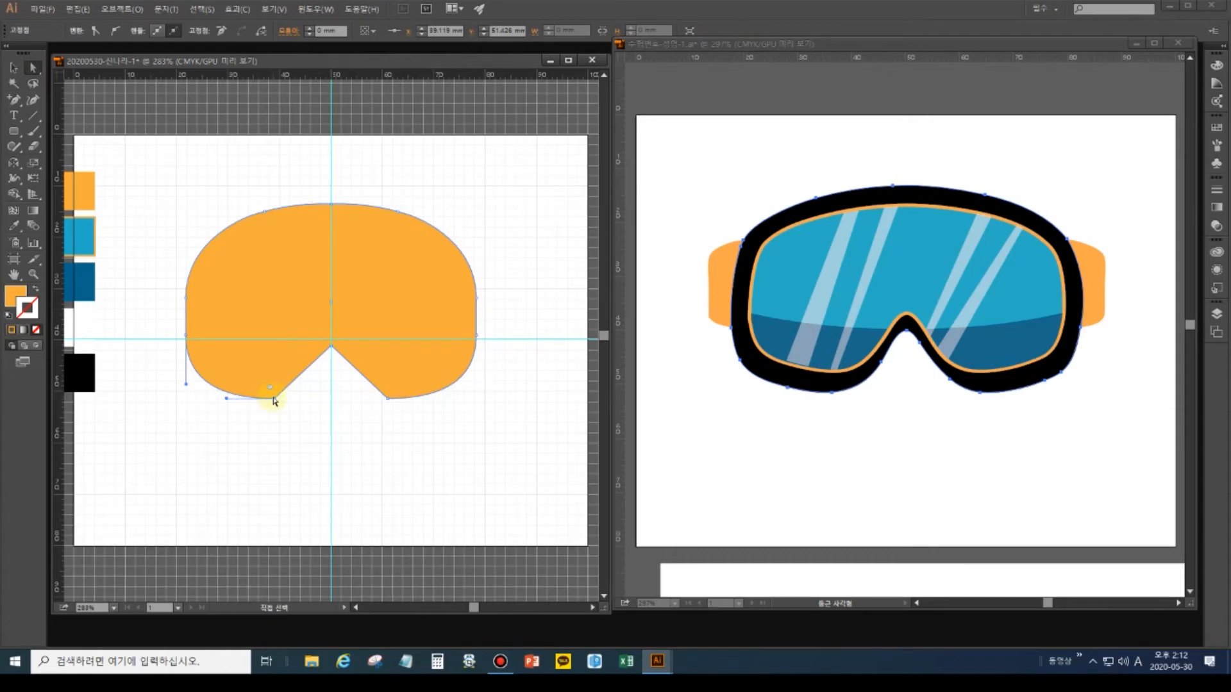
click(16, 101)
click(114, 32)
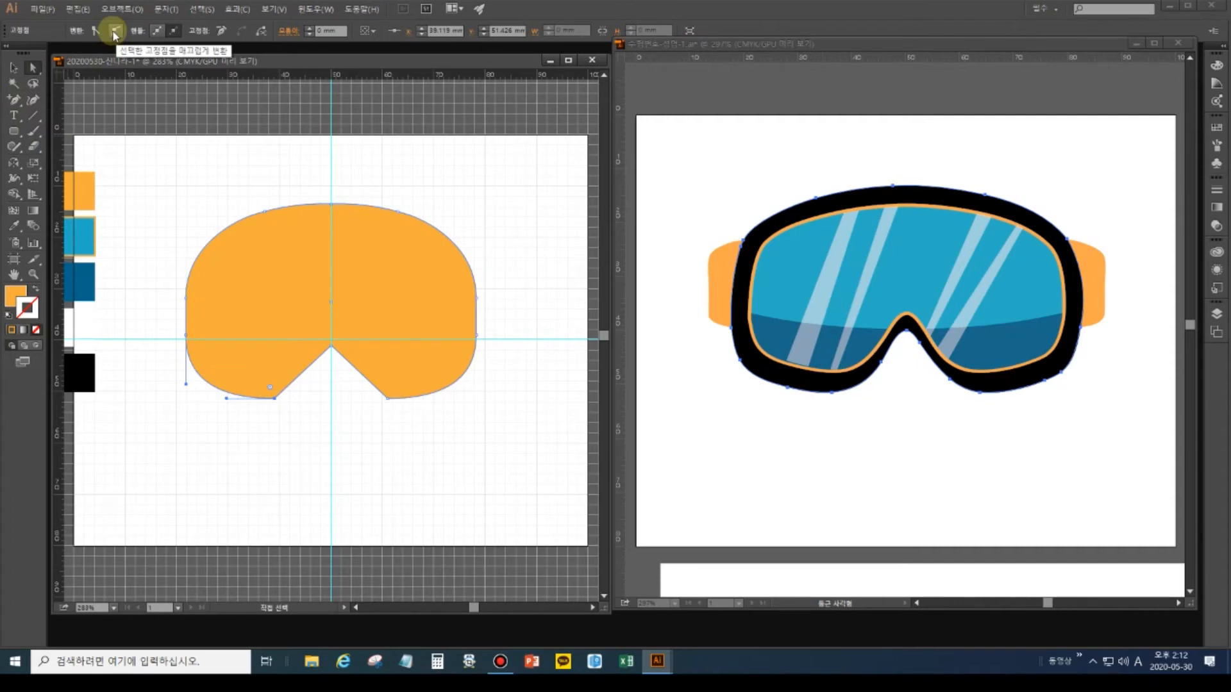
click(114, 32)
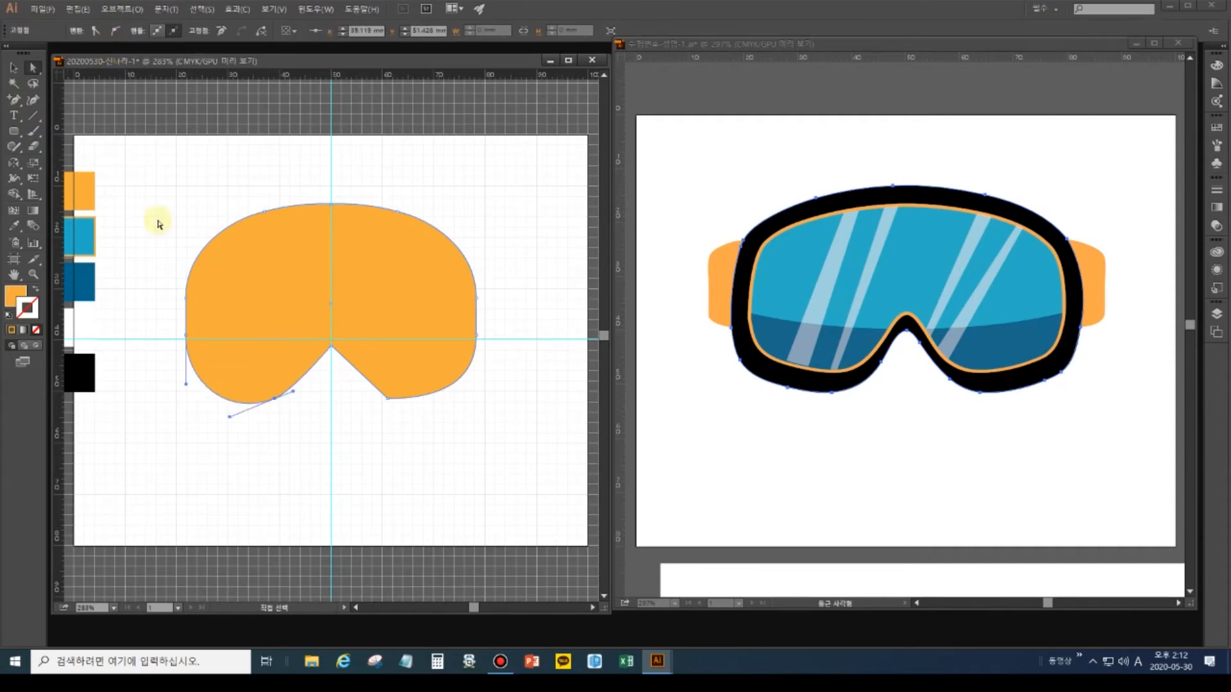
mouse_move(230, 418)
mouse_down()
mouse_move(199, 404)
mouse_move(211, 409)
mouse_up()
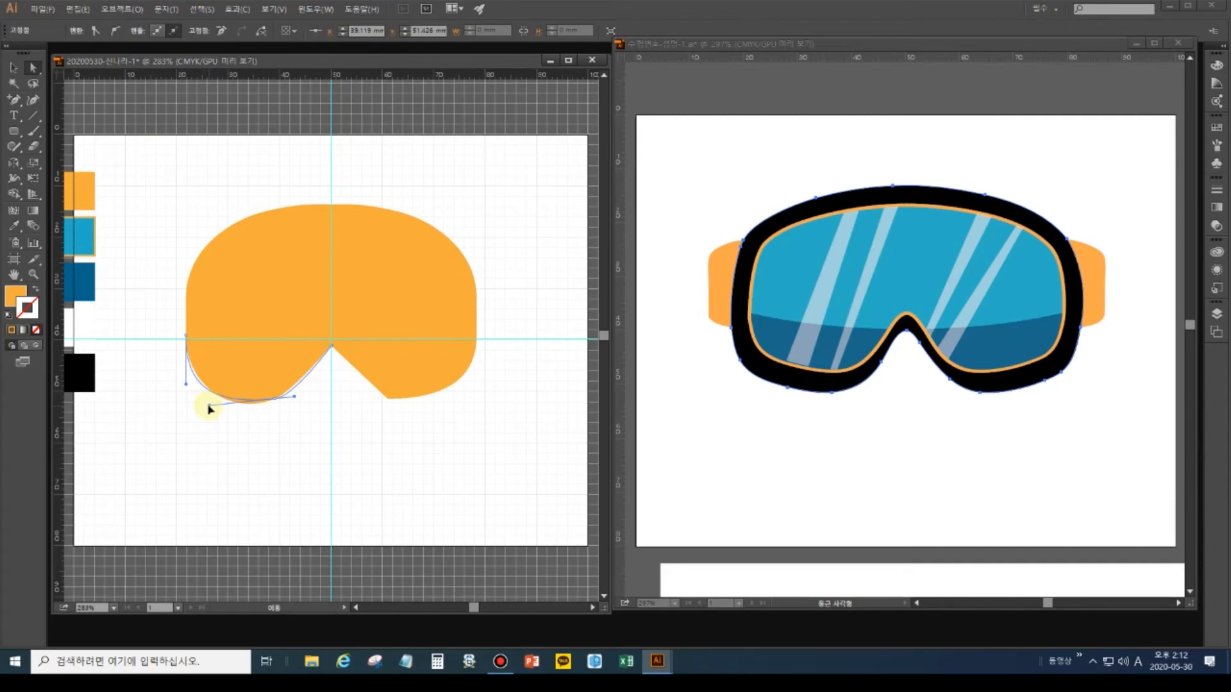
click(76, 87)
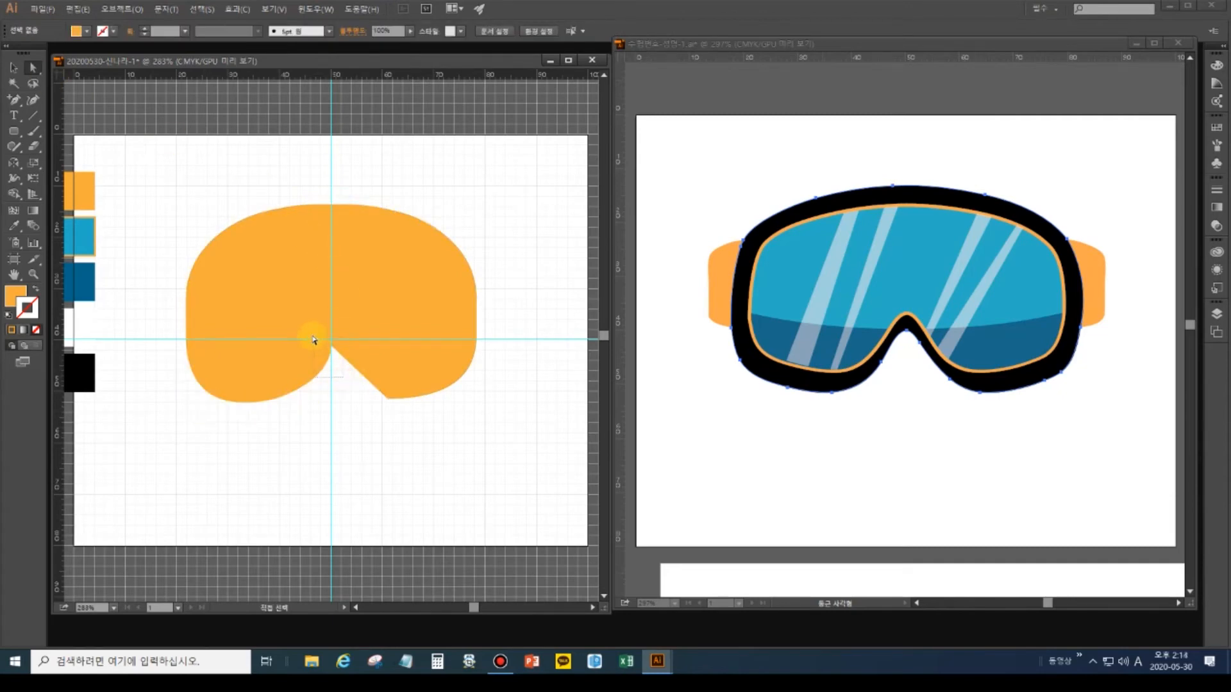
click(331, 346)
click(117, 30)
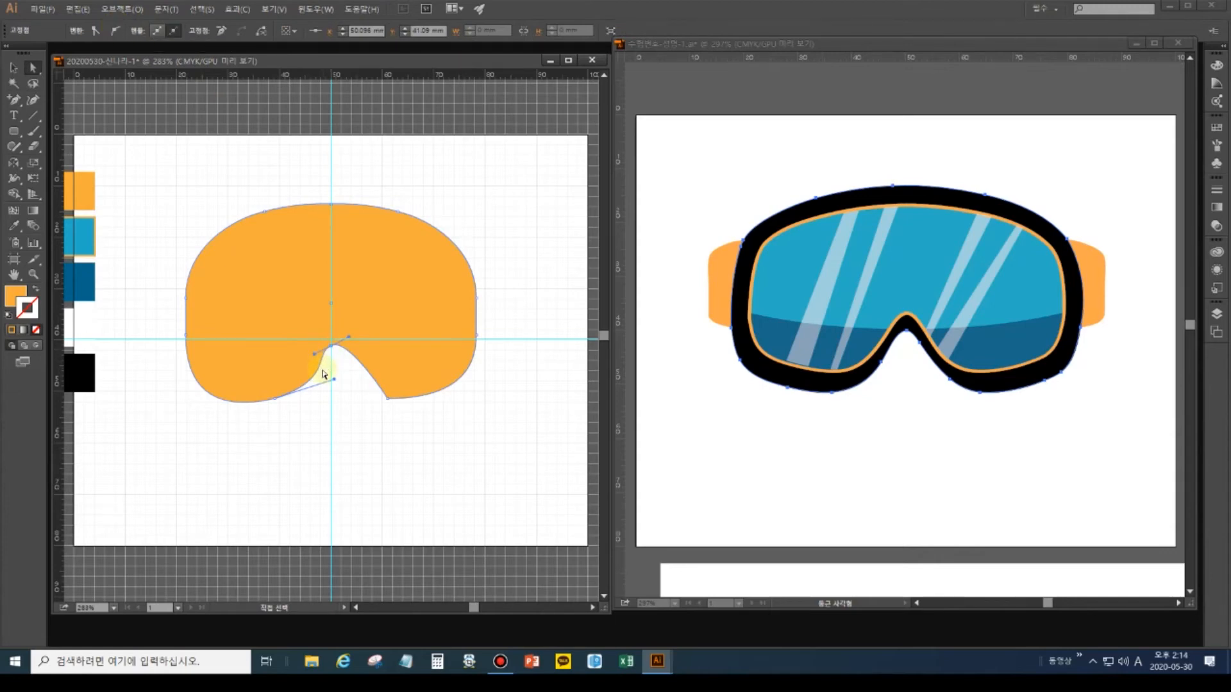
drag(312, 354, 308, 355)
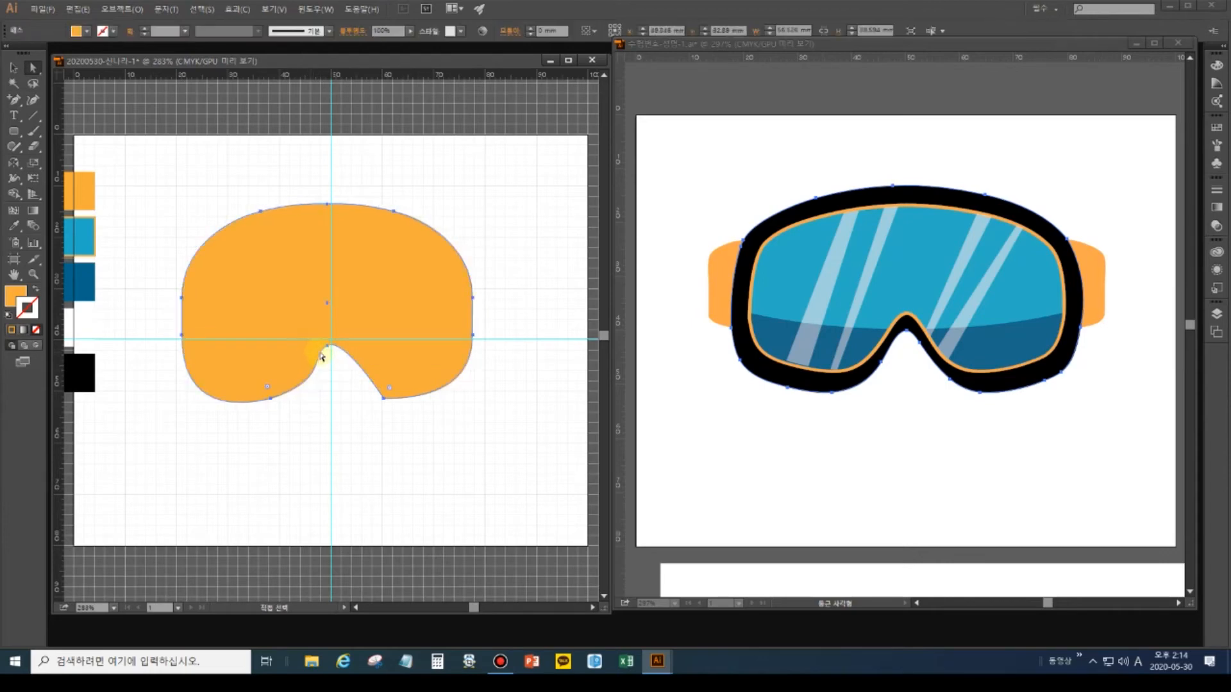
key(ctrl+z)
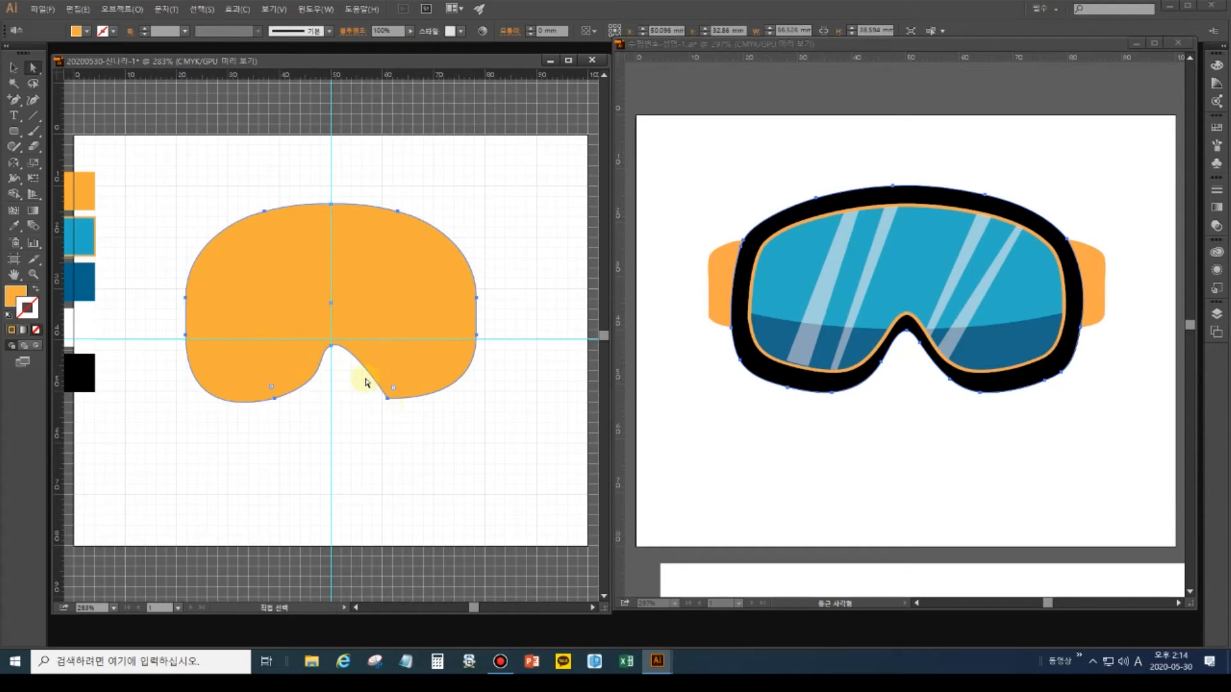
Marquee-select the right half of the orange shape with Direct Selection and delete it.
click(26, 68)
drag(514, 456, 357, 194)
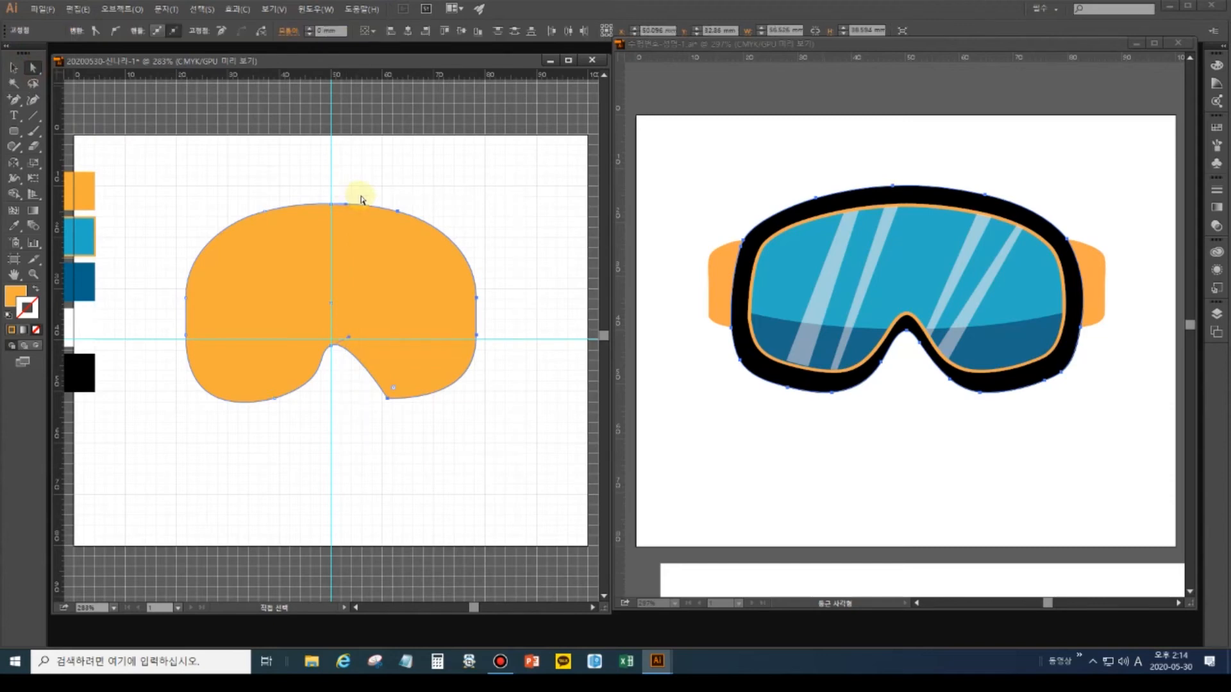
key(Delete)
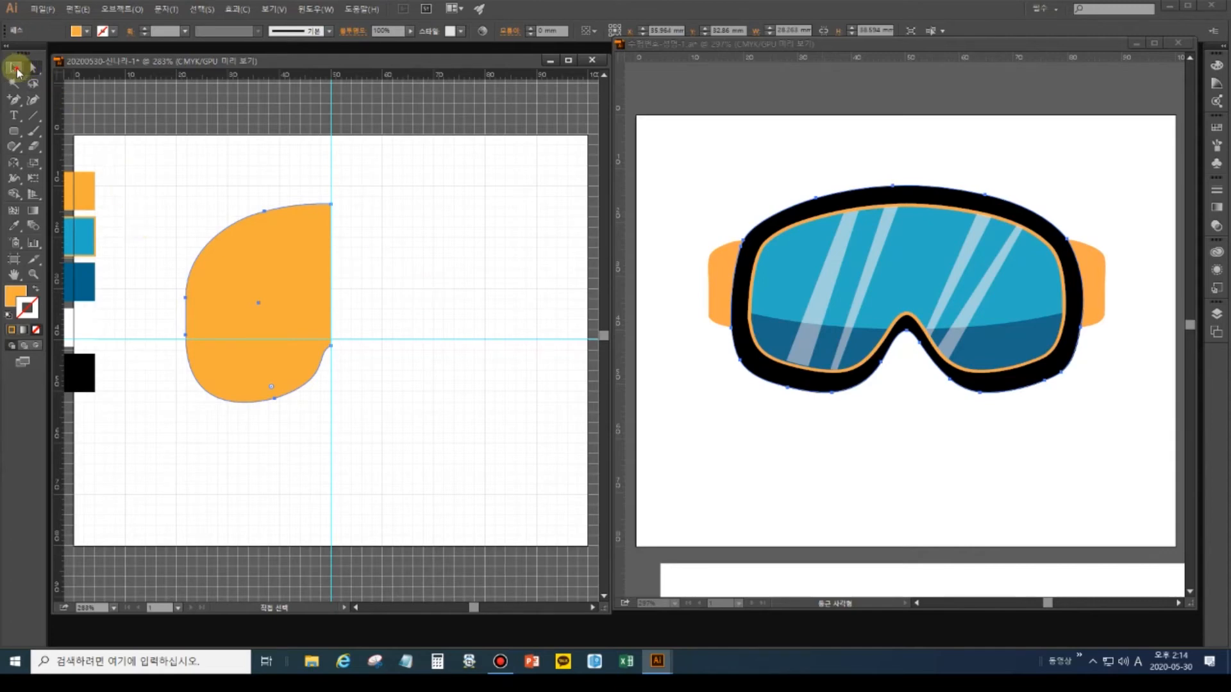
Reshape the bottom and lower-left curves of the orange half-shape by dragging anchor handles.
click(14, 67)
click(273, 267)
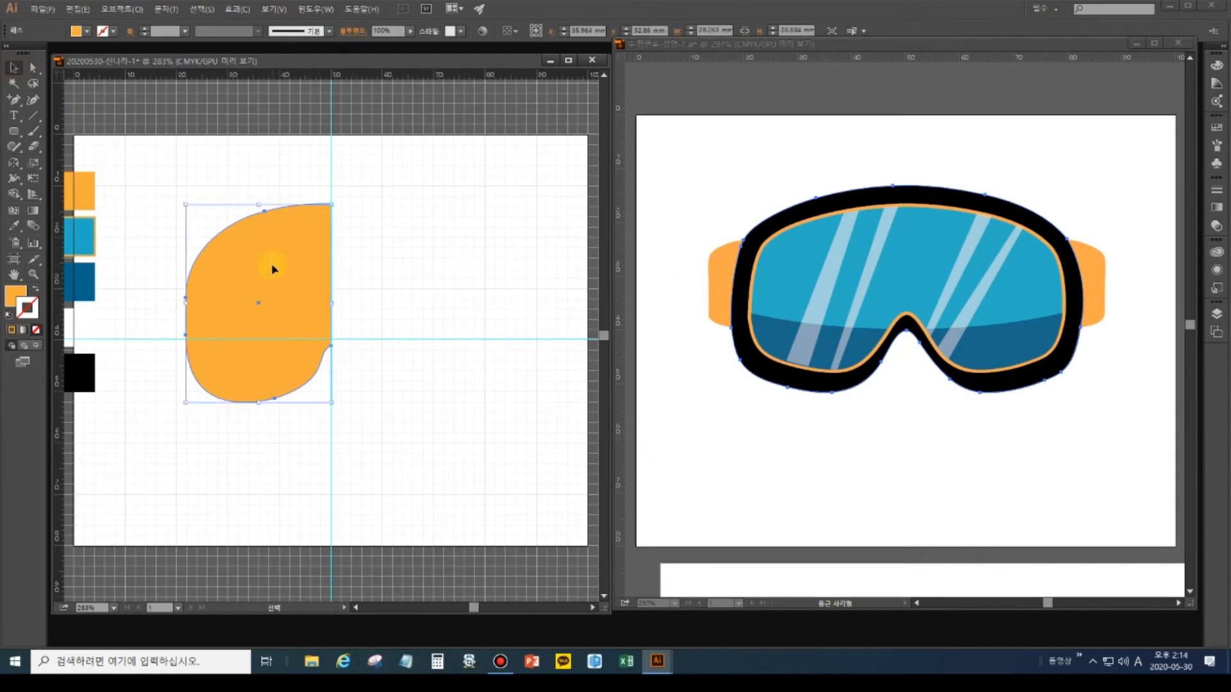
click(238, 472)
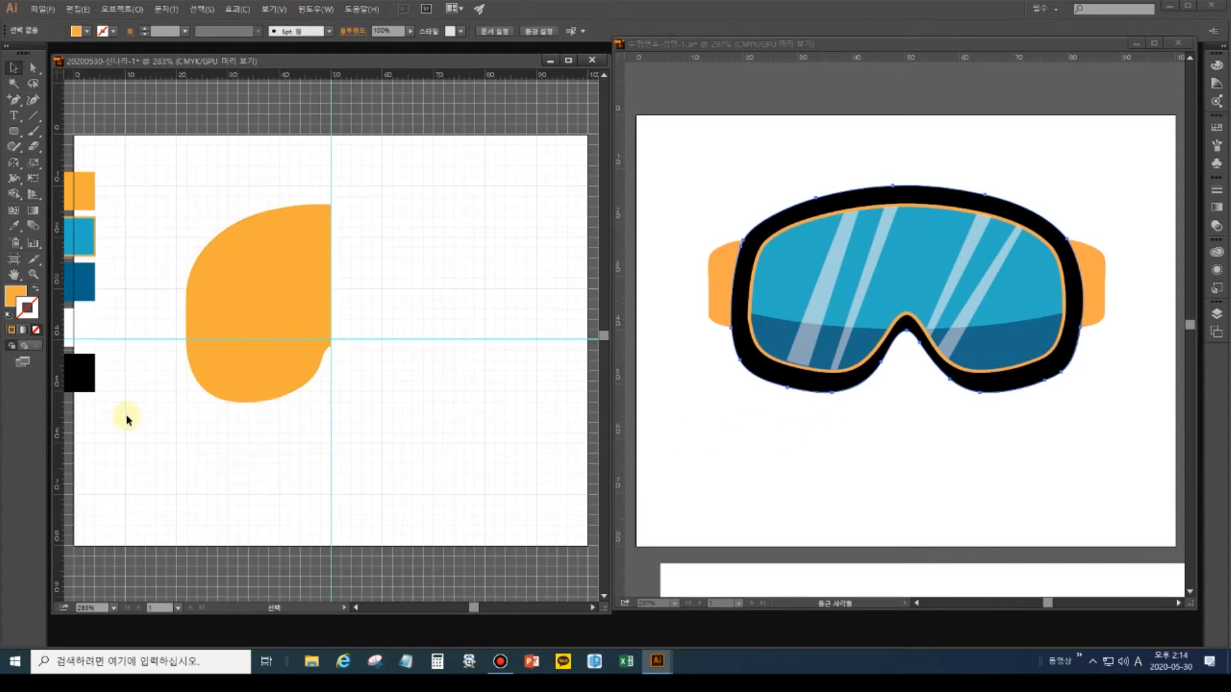
key(a)
drag(273, 426, 165, 380)
drag(212, 416, 216, 413)
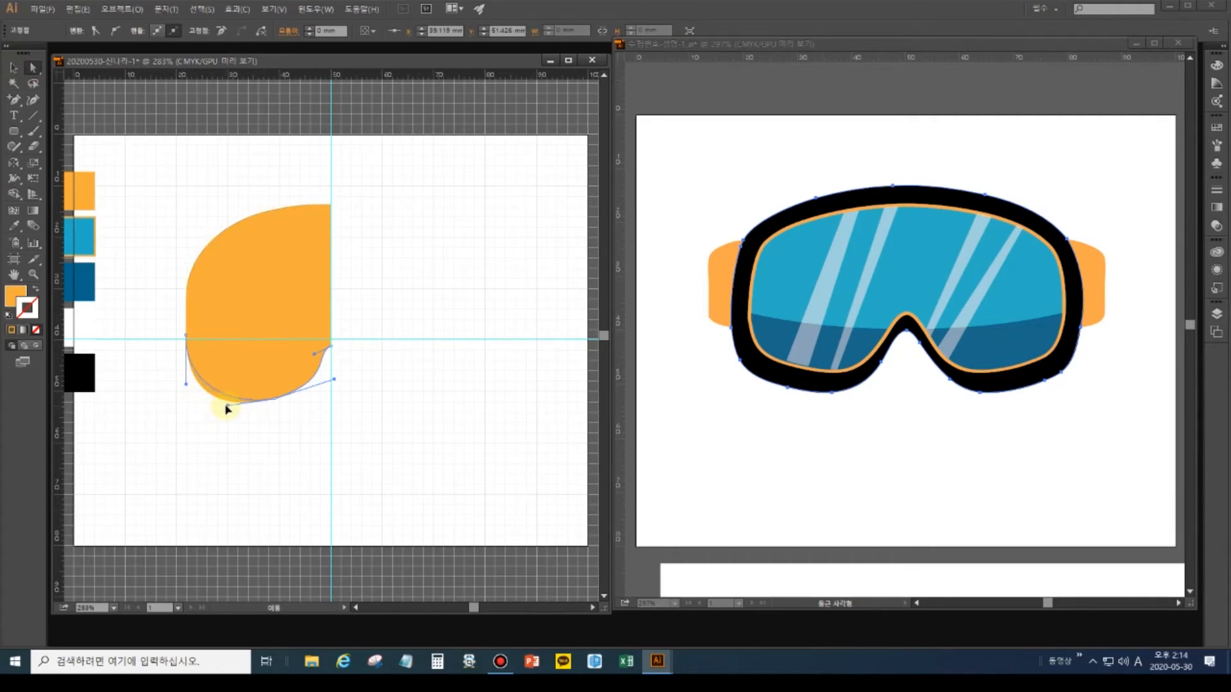
drag(220, 408, 220, 406)
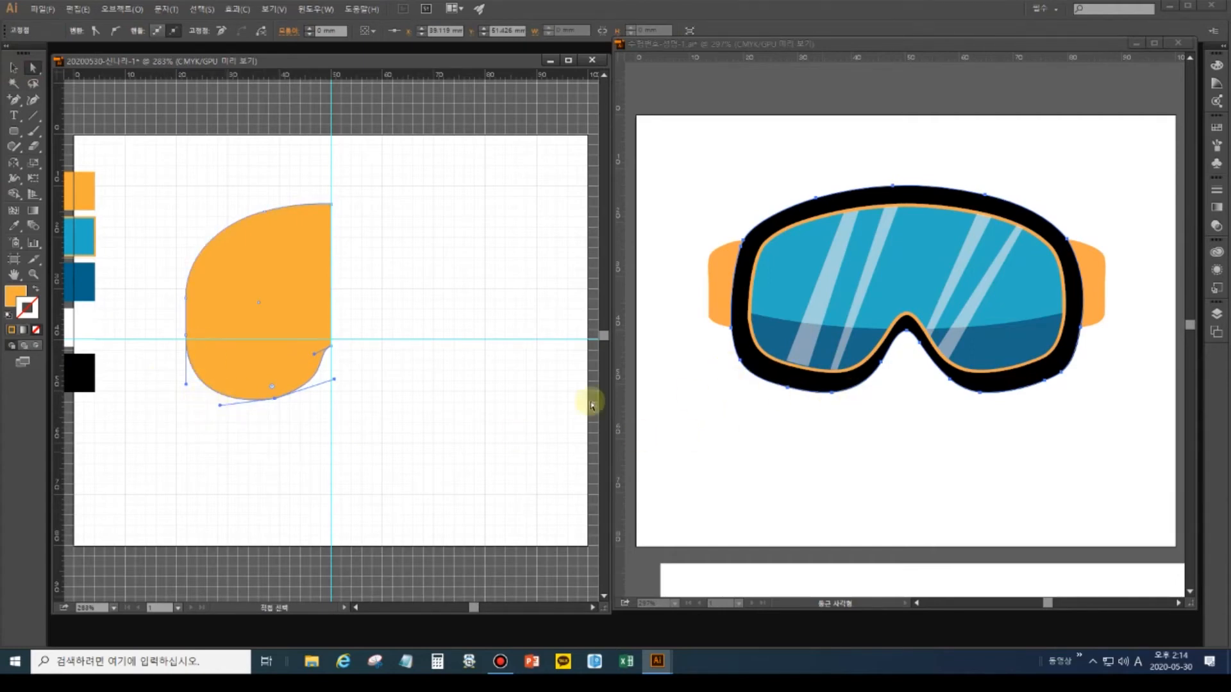
drag(188, 387, 193, 377)
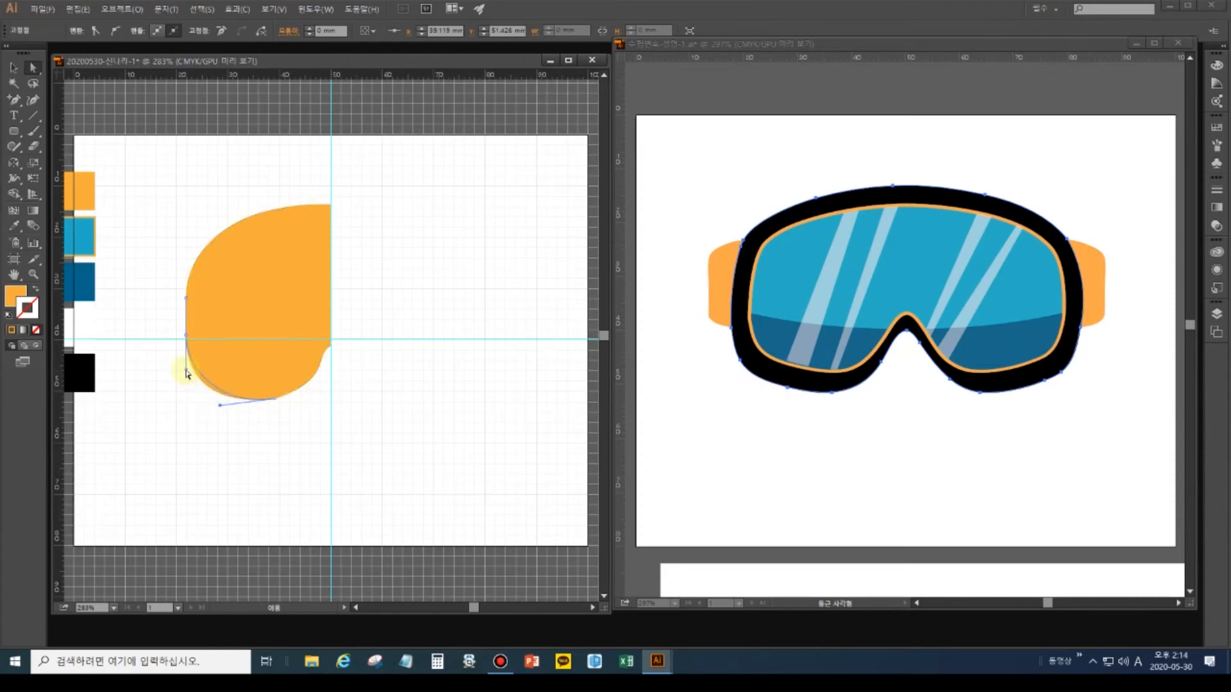
Nudge the left-edge anchors outward, raise one anchor, and reshape the top-left curve.
drag(186, 369, 186, 369)
drag(155, 275, 199, 357)
key(Left)
key(Left)
key(Left)
key(Left)
key(Left)
key(Left)
key(Left)
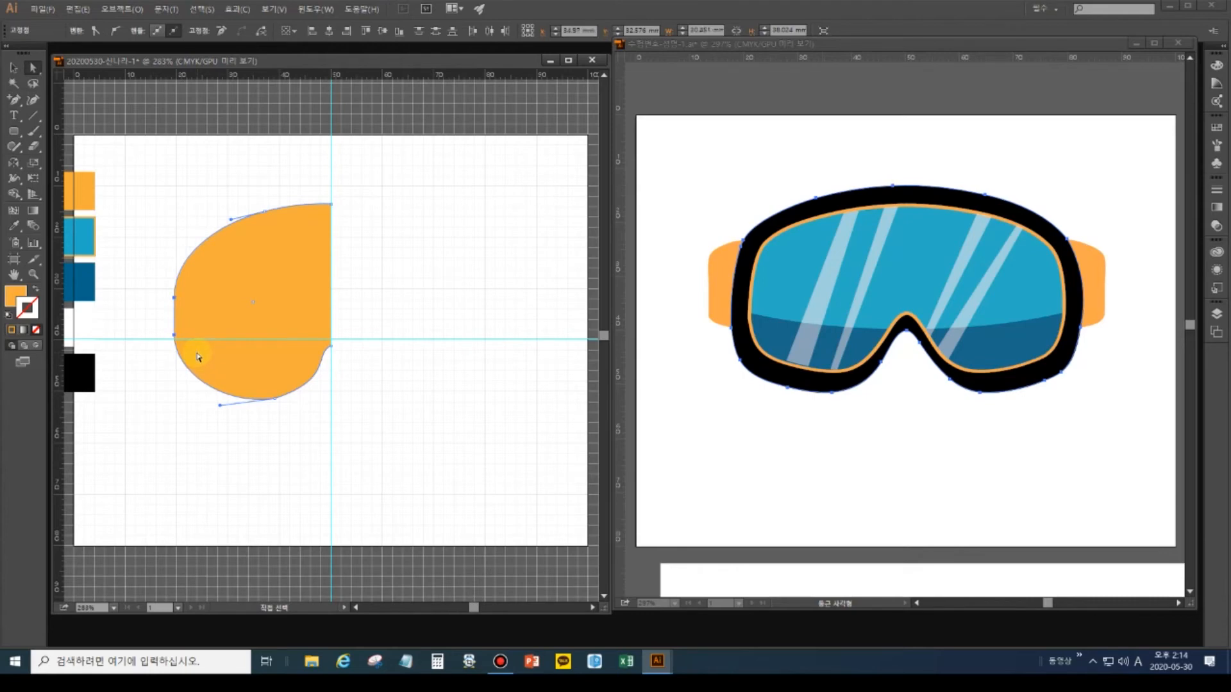
drag(151, 267, 183, 313)
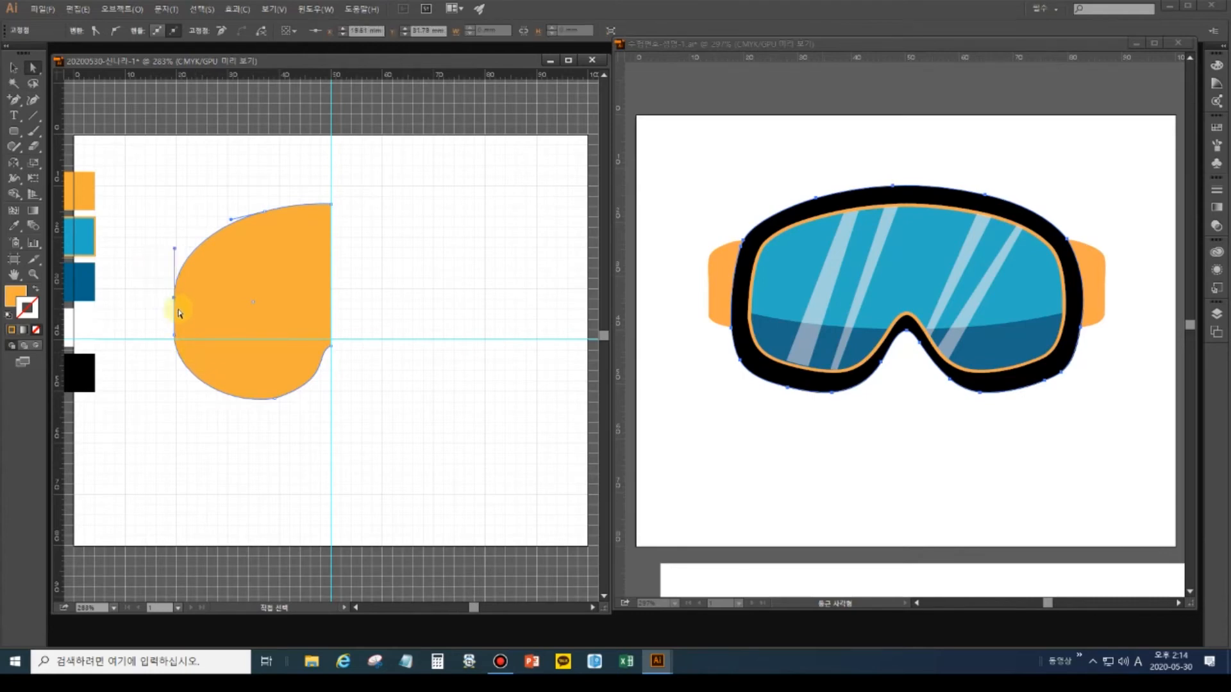
key(Up)
key(Up)
key(Up)
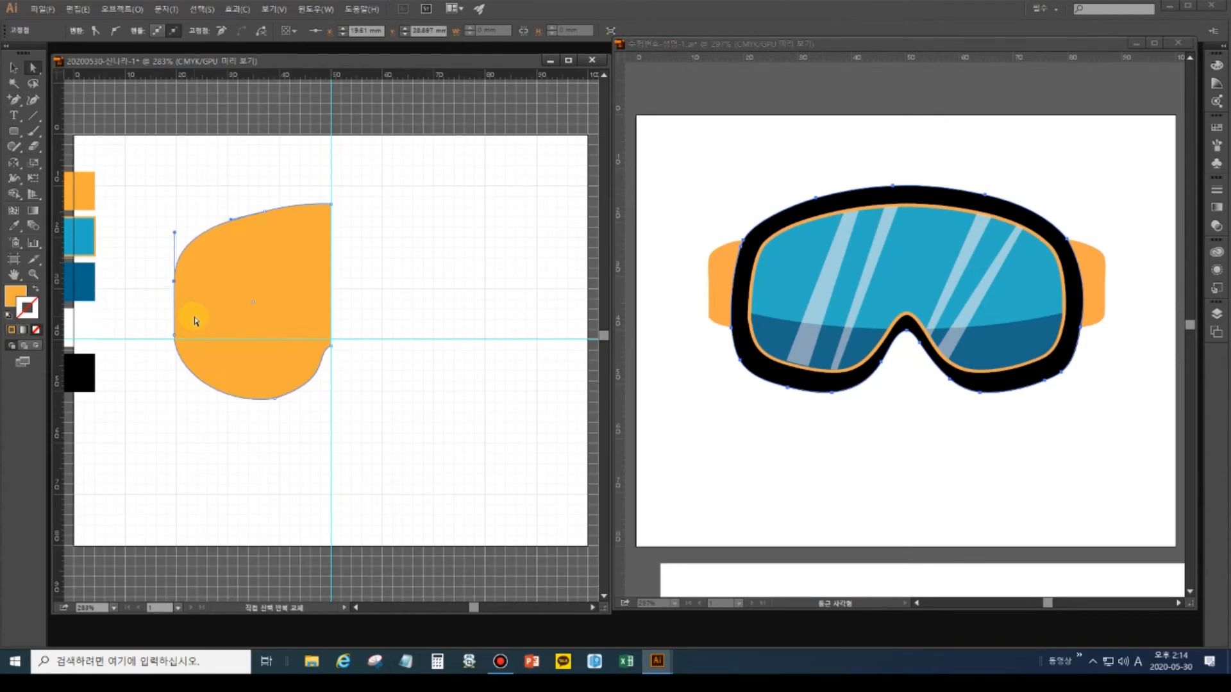
key(Up)
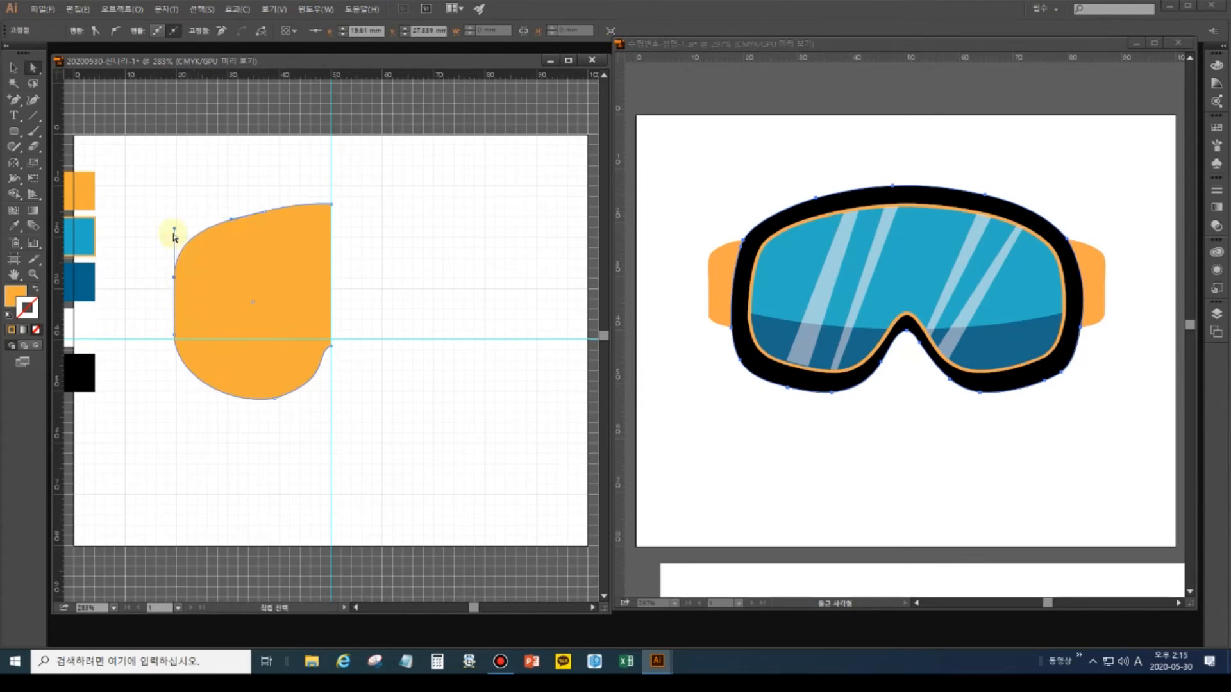
drag(175, 232, 184, 234)
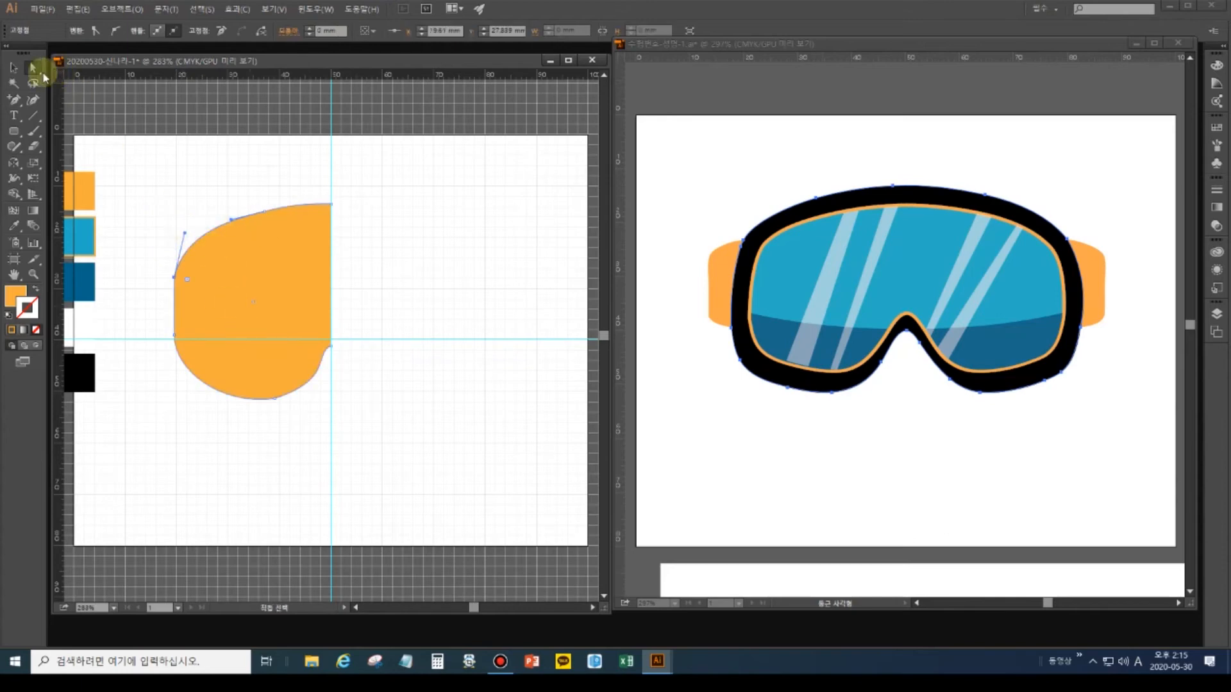
Bulge the top curve outward into a smooth slope toward the centre guide, then select the half-shape.
key(v)
click(261, 197)
click(280, 256)
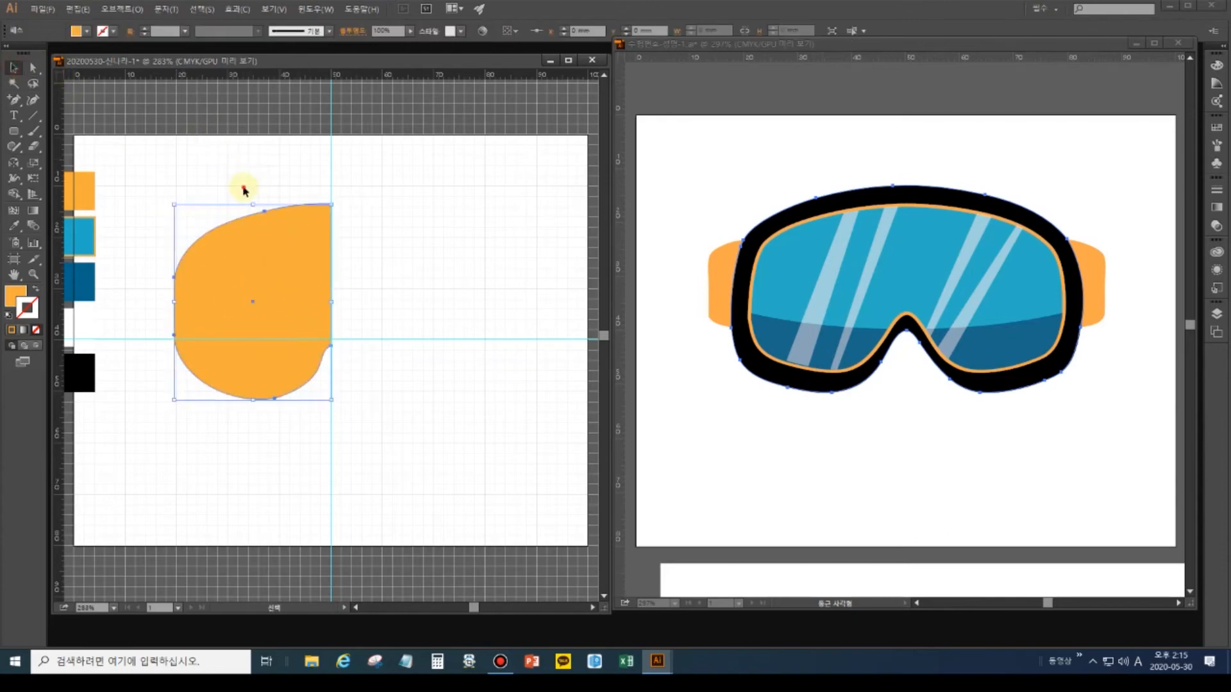
click(264, 196)
click(33, 66)
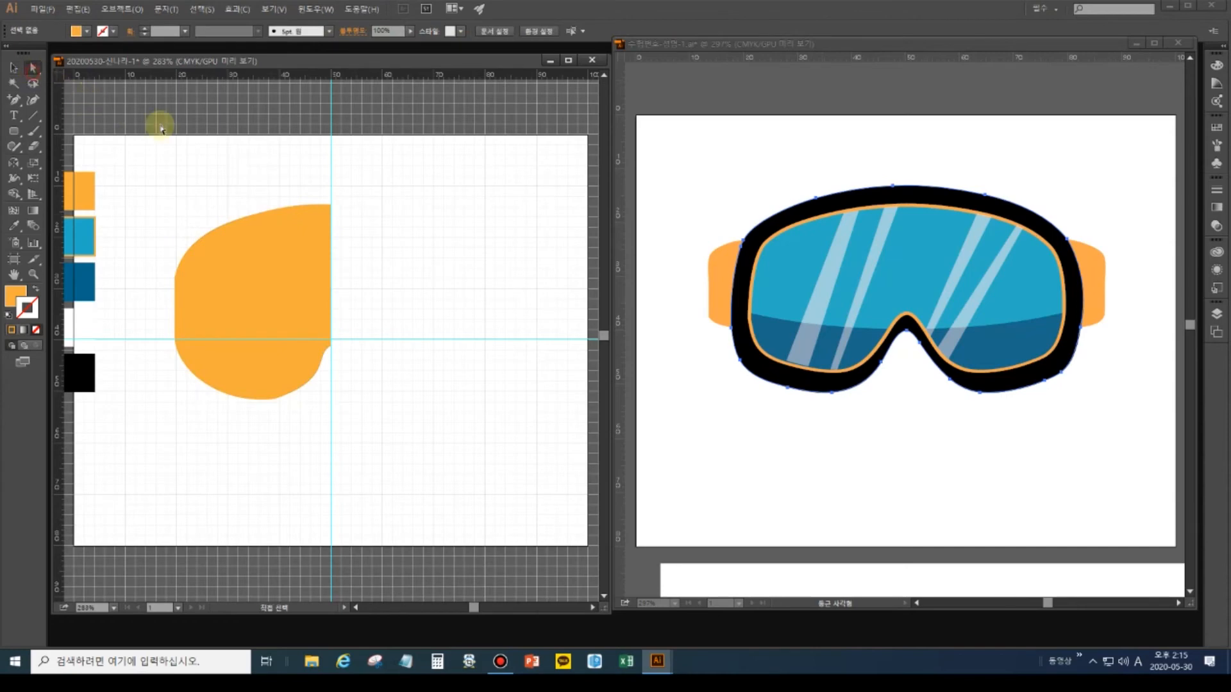
click(243, 218)
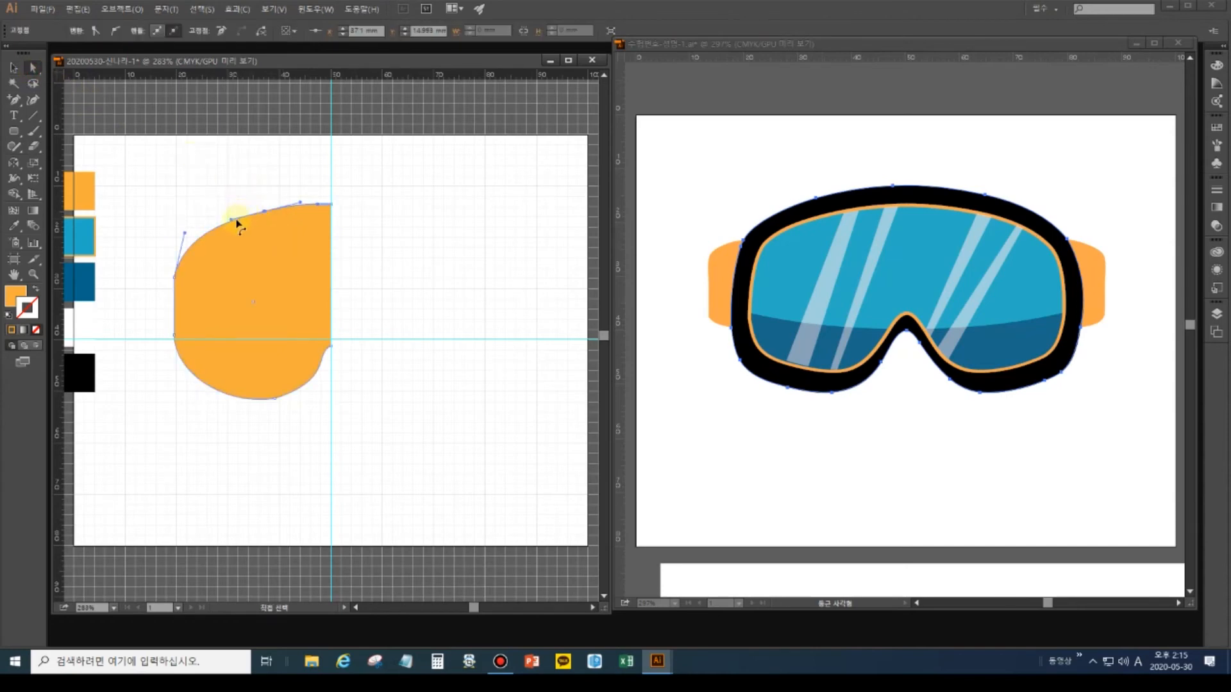
drag(232, 222, 226, 220)
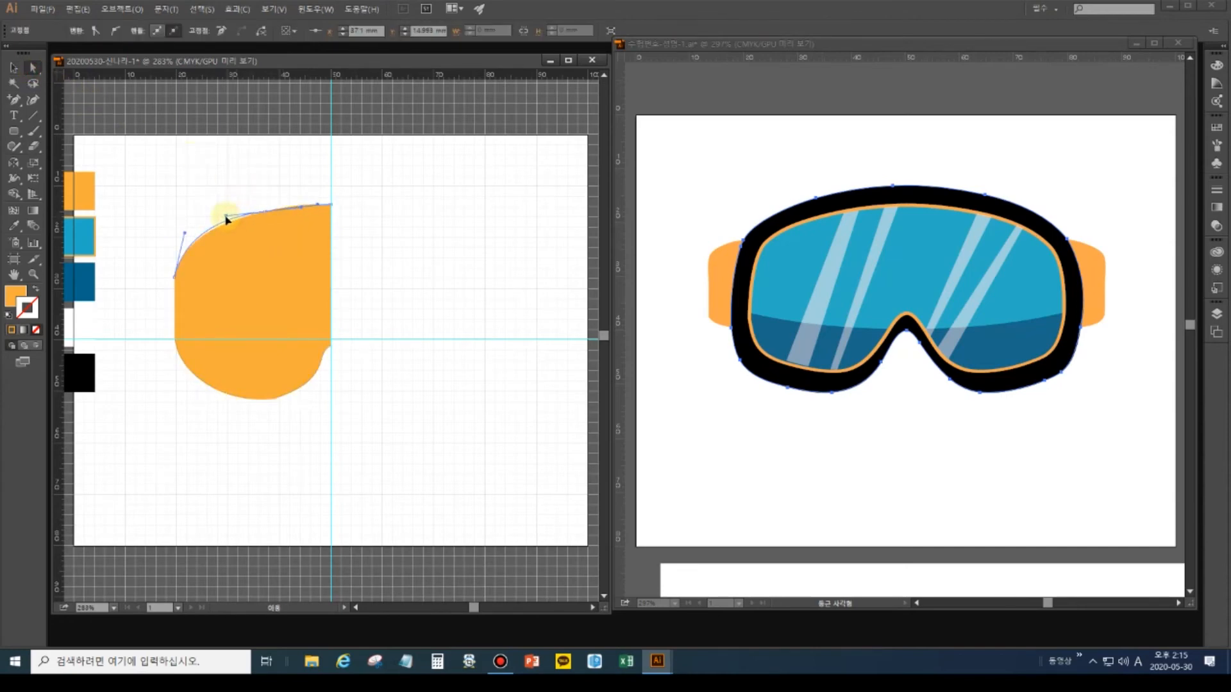
click(274, 242)
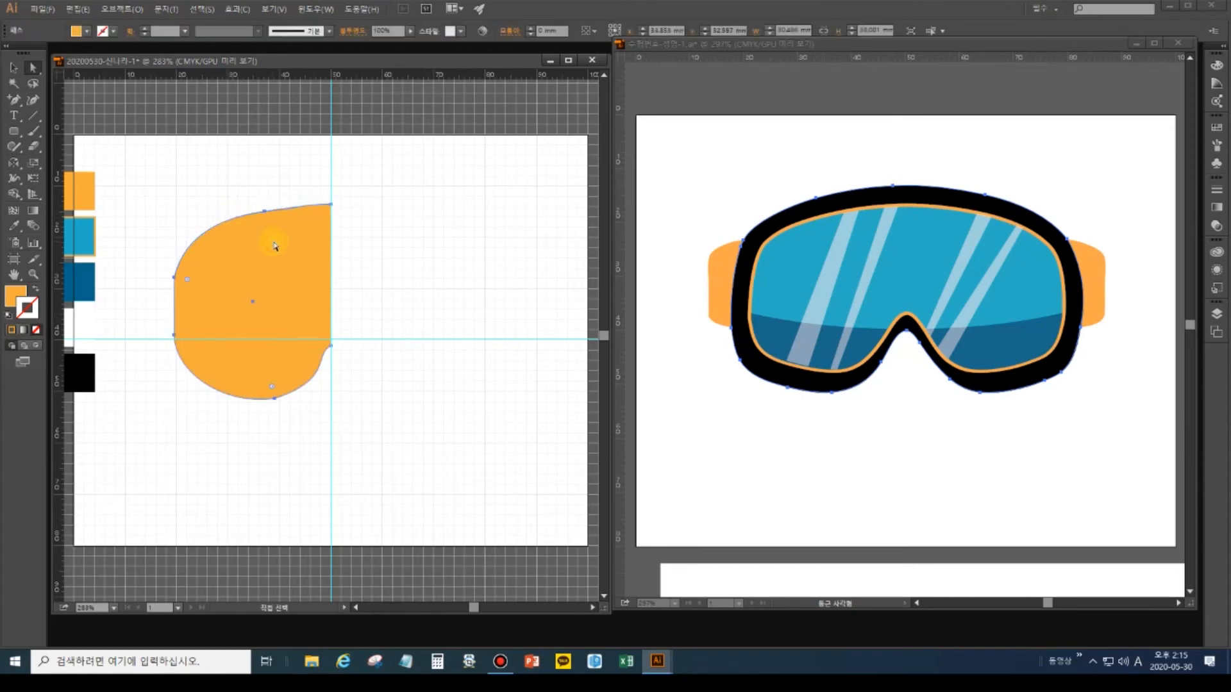
click(271, 182)
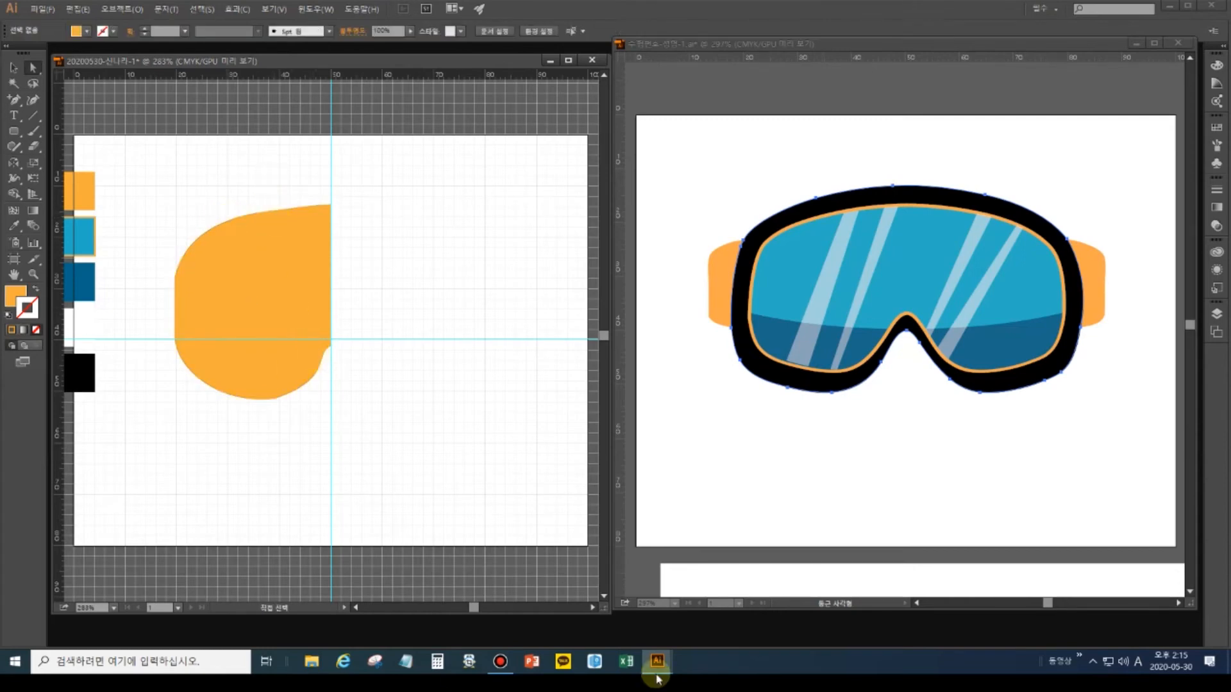
click(14, 68)
click(225, 290)
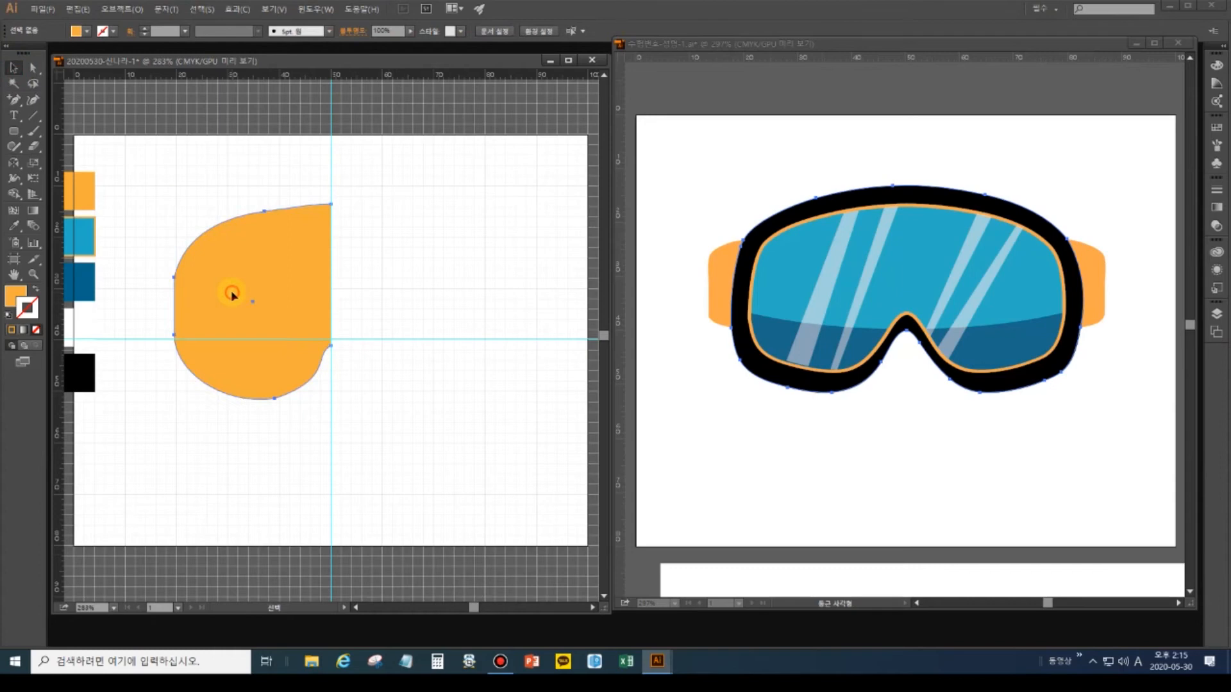
click(13, 164)
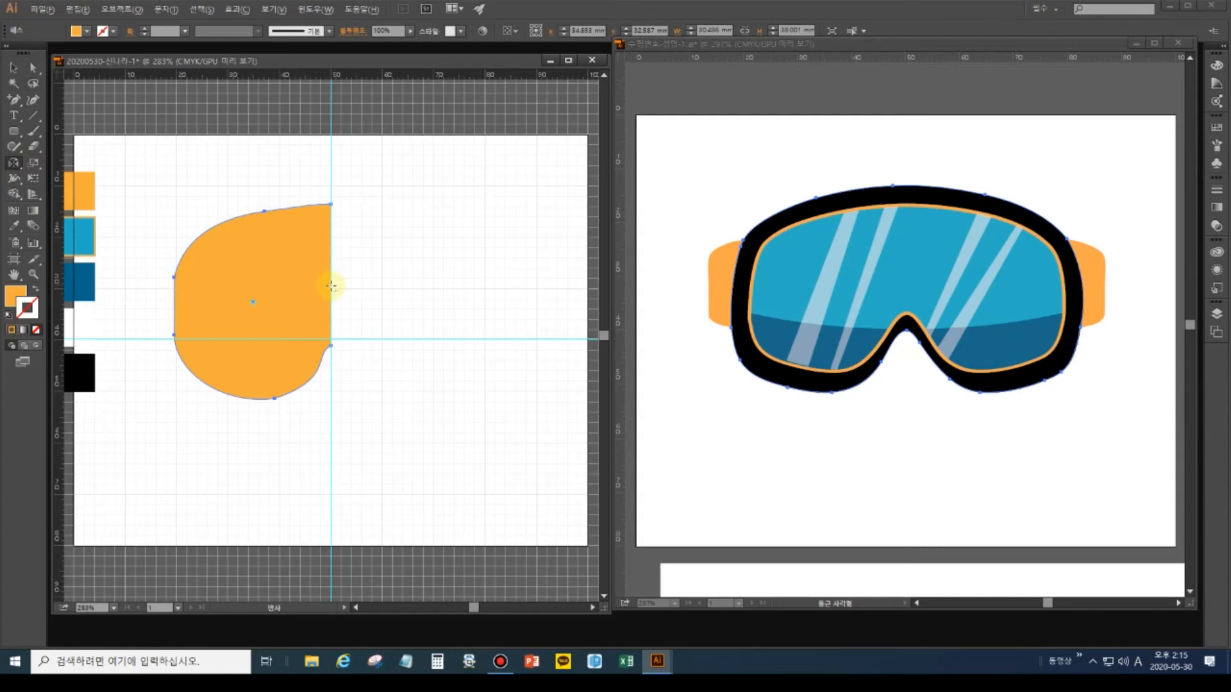
Reflect a copy of the orange half across the centre guide on a vertical axis.
alt+click(329, 286)
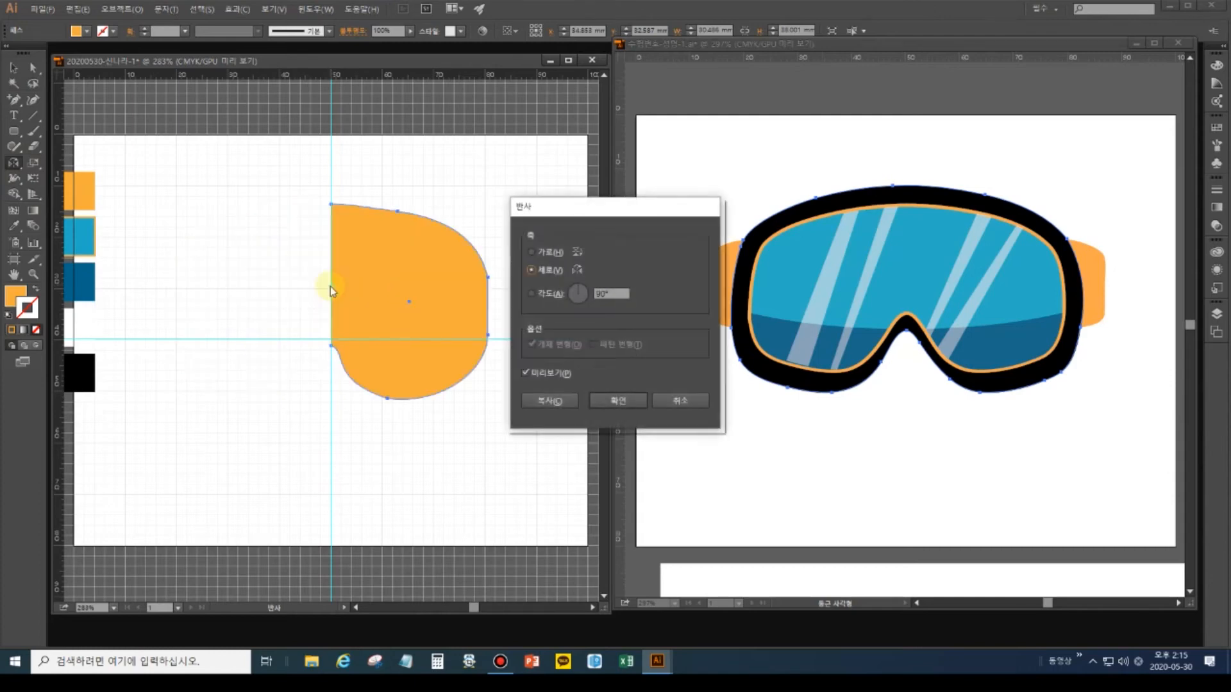
click(549, 403)
click(545, 403)
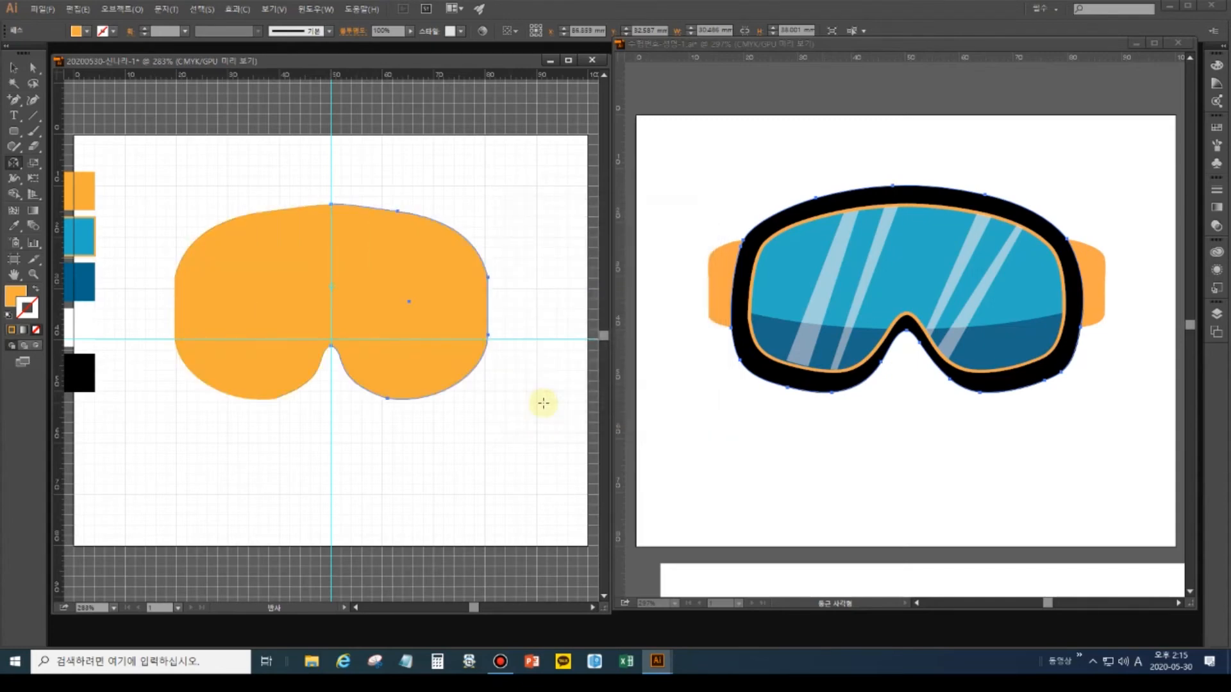
Select the overlapping top-centre anchors of the two halves with Direct Selection.
click(31, 66)
drag(297, 173, 342, 227)
click(329, 189)
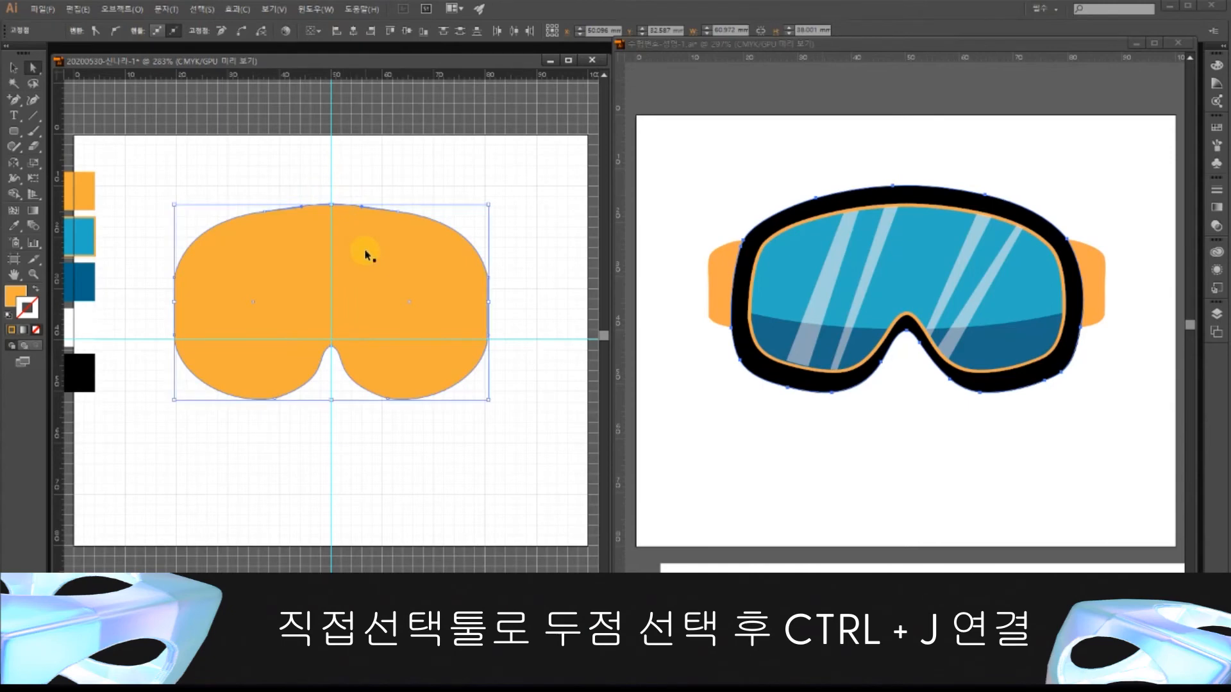
Join the overlapping anchors at the top centre and at the nose notch with Ctrl+J.
key(ctrl+j)
drag(337, 379, 324, 392)
key(ctrl+j)
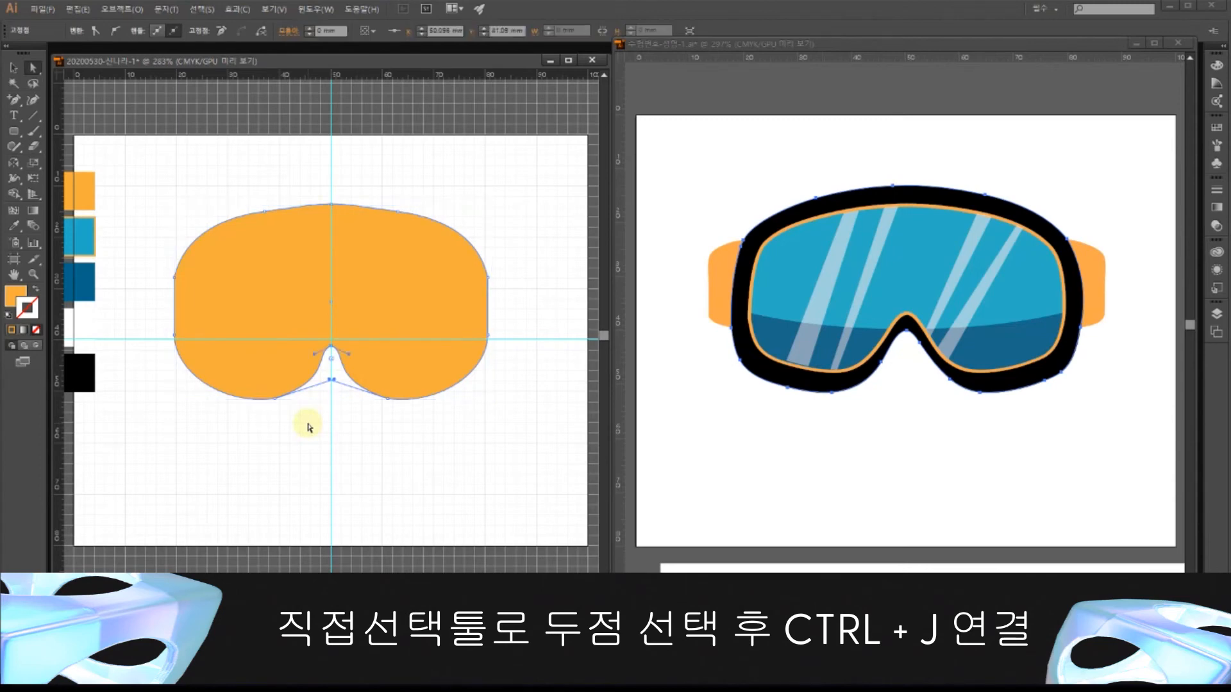
key(ctrl+j)
Check the joined goggle path's anchors and select the anchor below the nose notch.
click(269, 441)
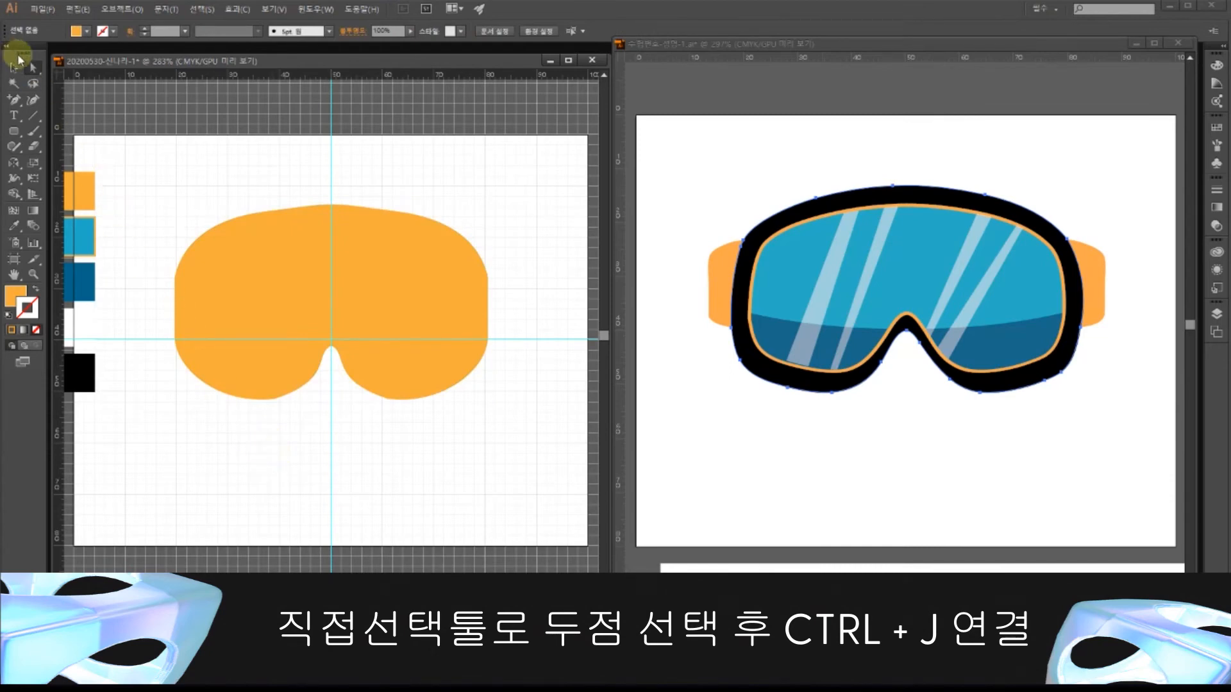
click(350, 215)
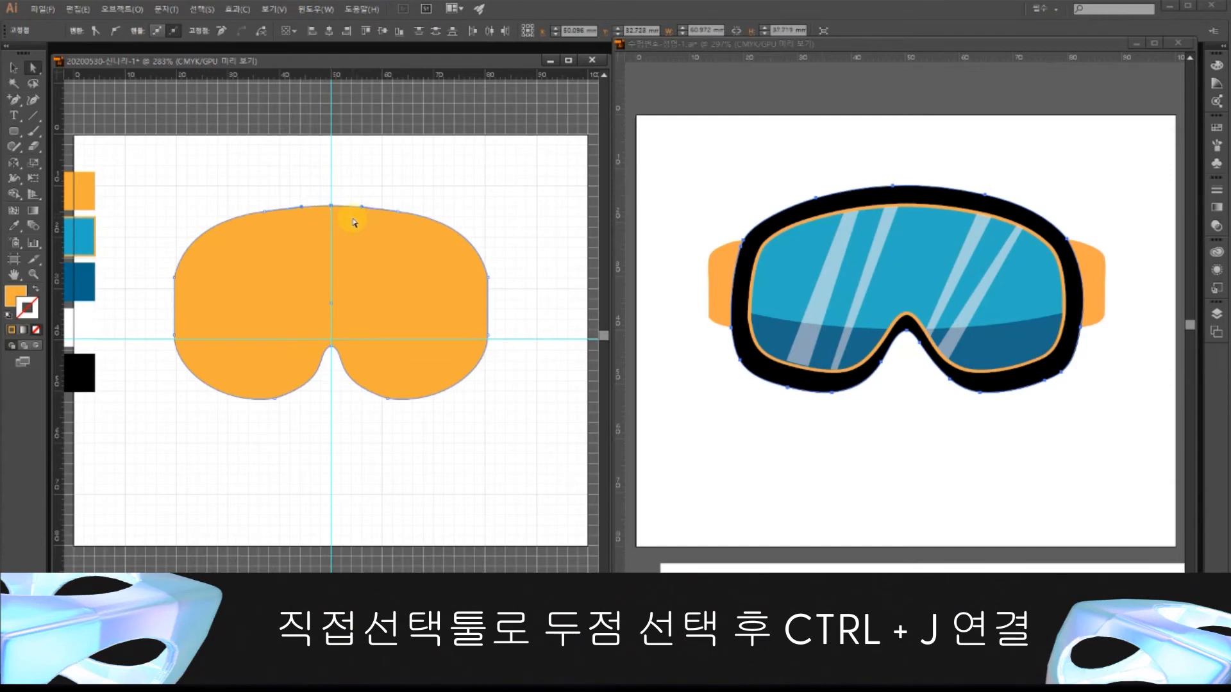
click(323, 187)
click(346, 229)
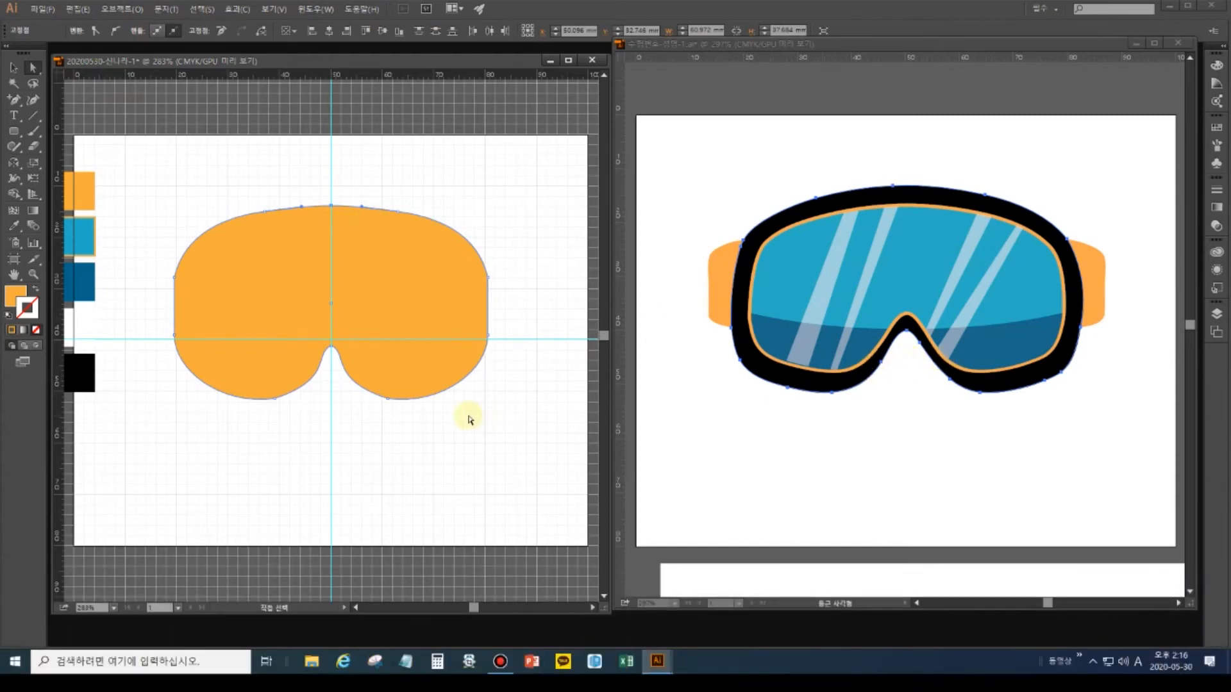
drag(336, 394, 300, 362)
Drag the handles beside the nose notch to smooth the lower-left curve.
click(300, 394)
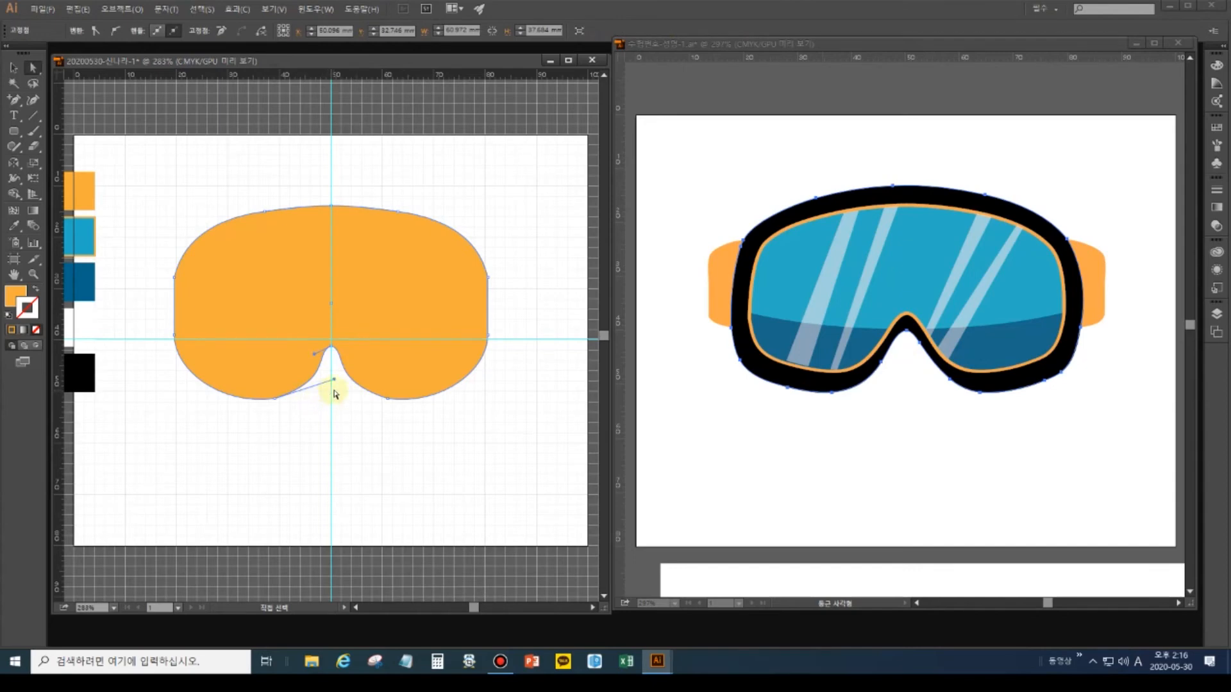
drag(335, 383, 259, 382)
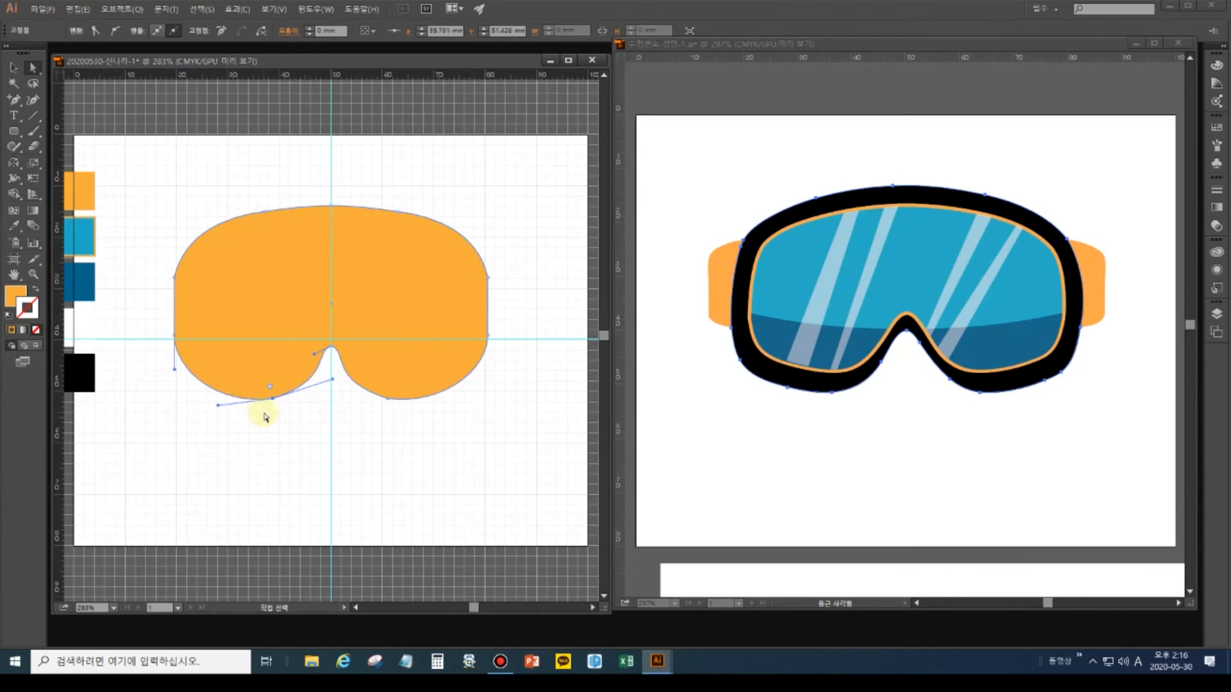
drag(334, 384, 325, 388)
Reshape the right lobe's curve next to the notch and select the whole goggle shape.
drag(393, 417, 387, 384)
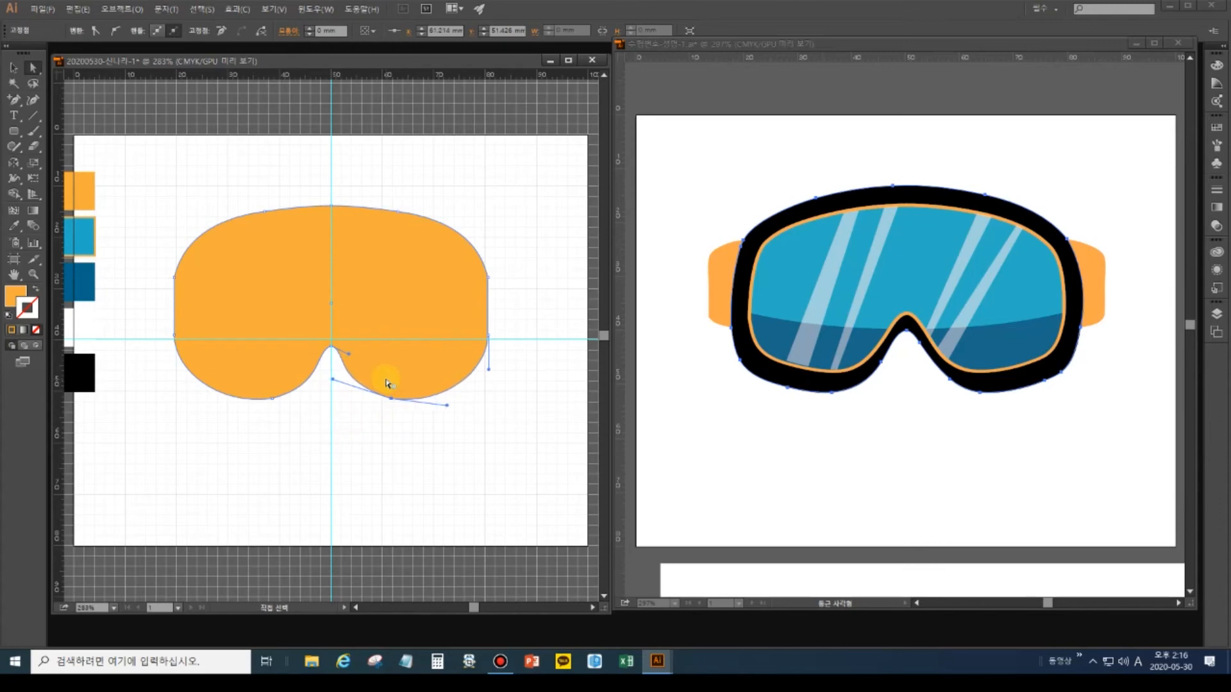
drag(333, 379, 341, 386)
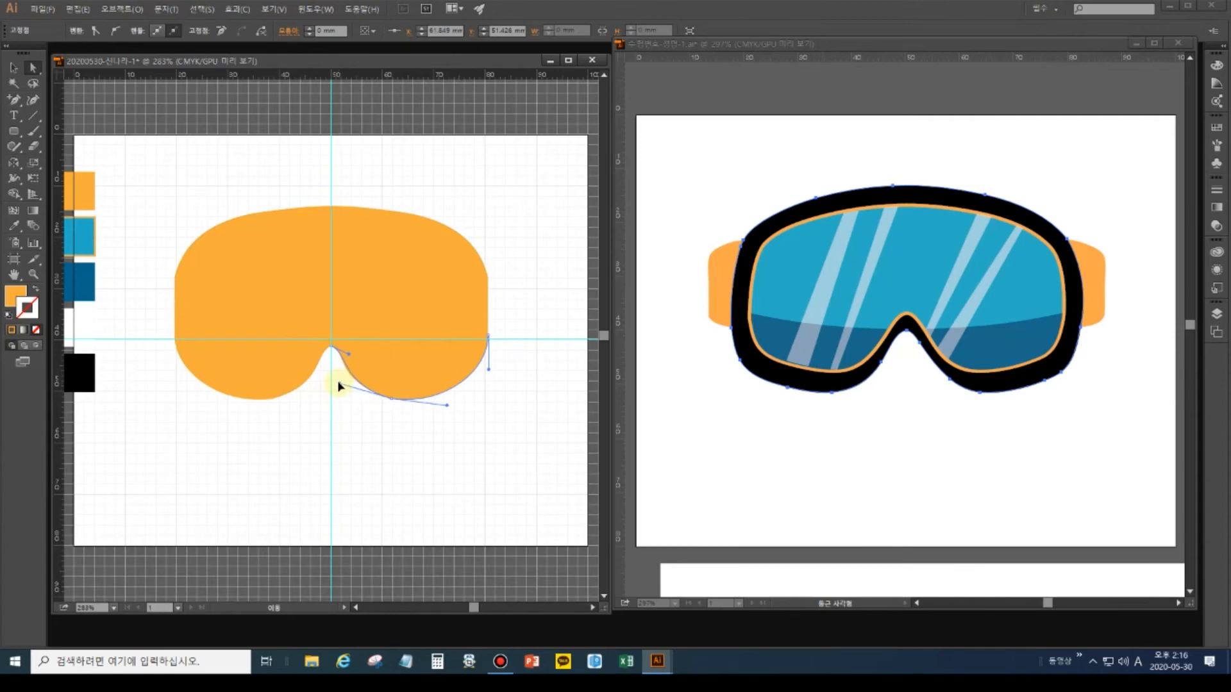
drag(339, 383, 339, 381)
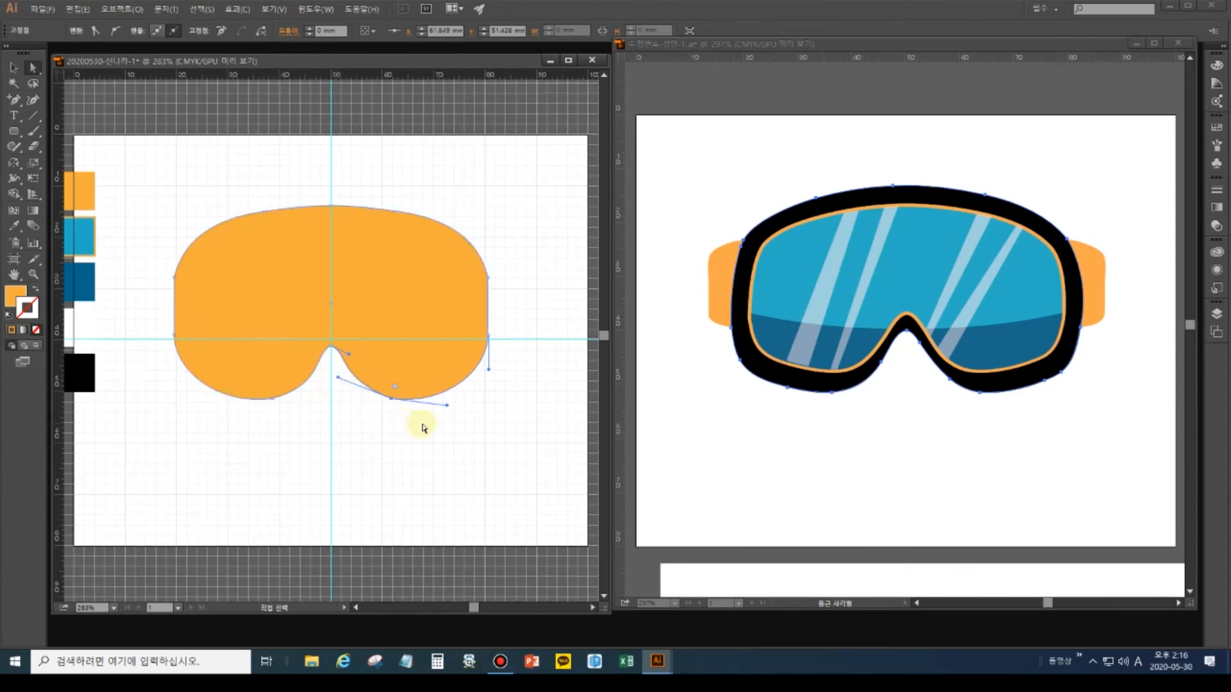
click(379, 428)
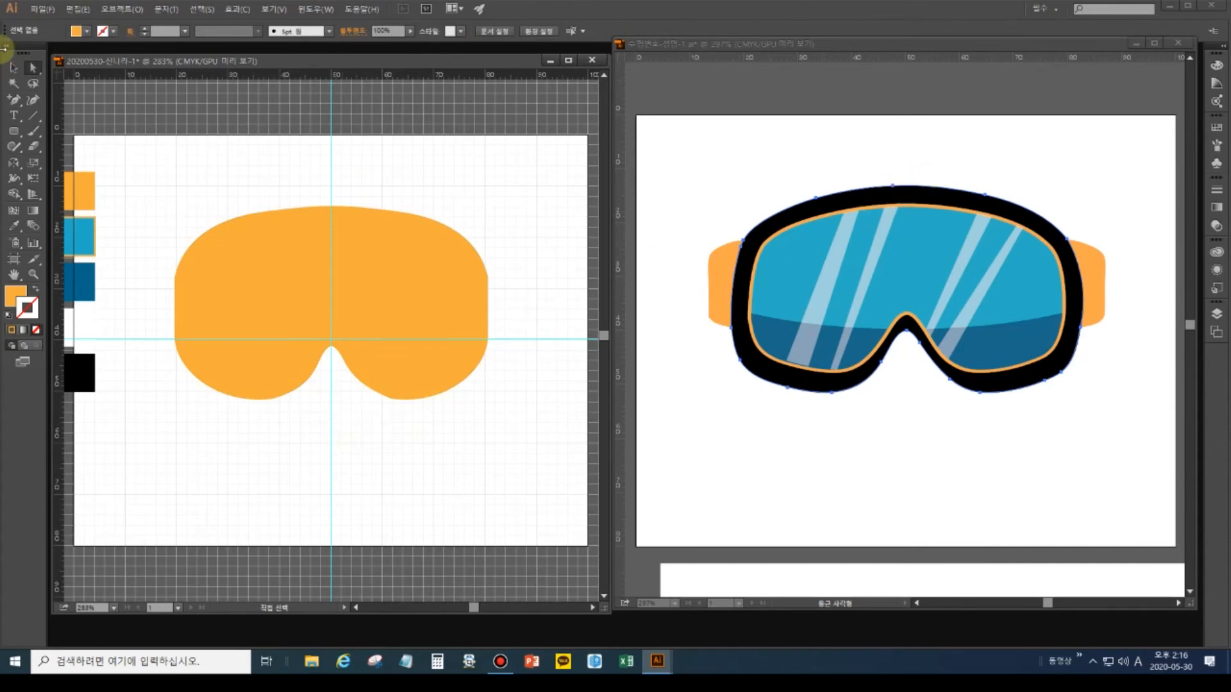
click(14, 66)
click(271, 250)
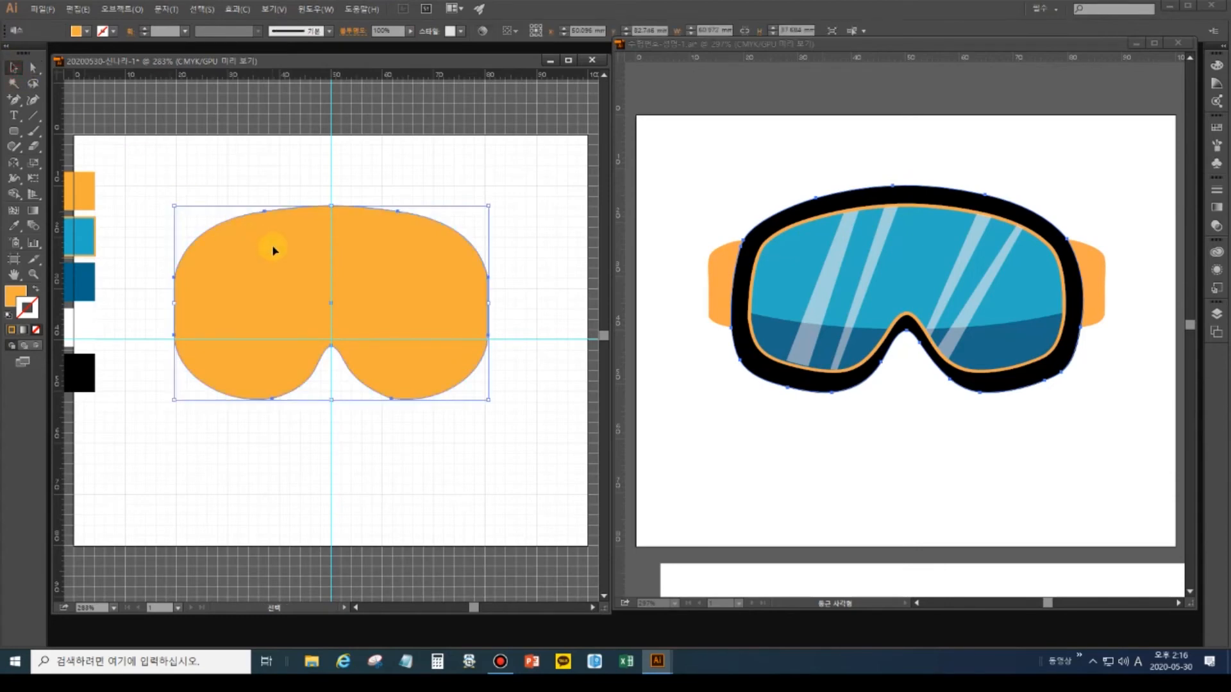
Create a uniform 80% scaled copy of the orange goggle shape inside the original.
key(ctrl+z)
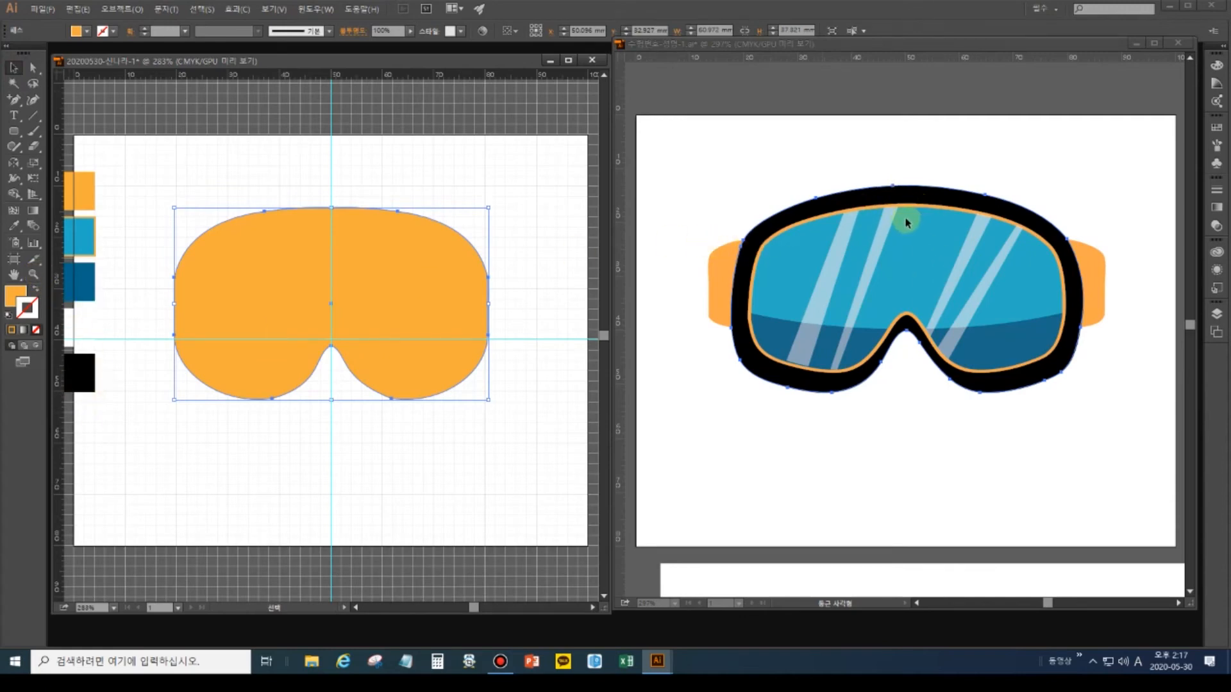
double_click(33, 165)
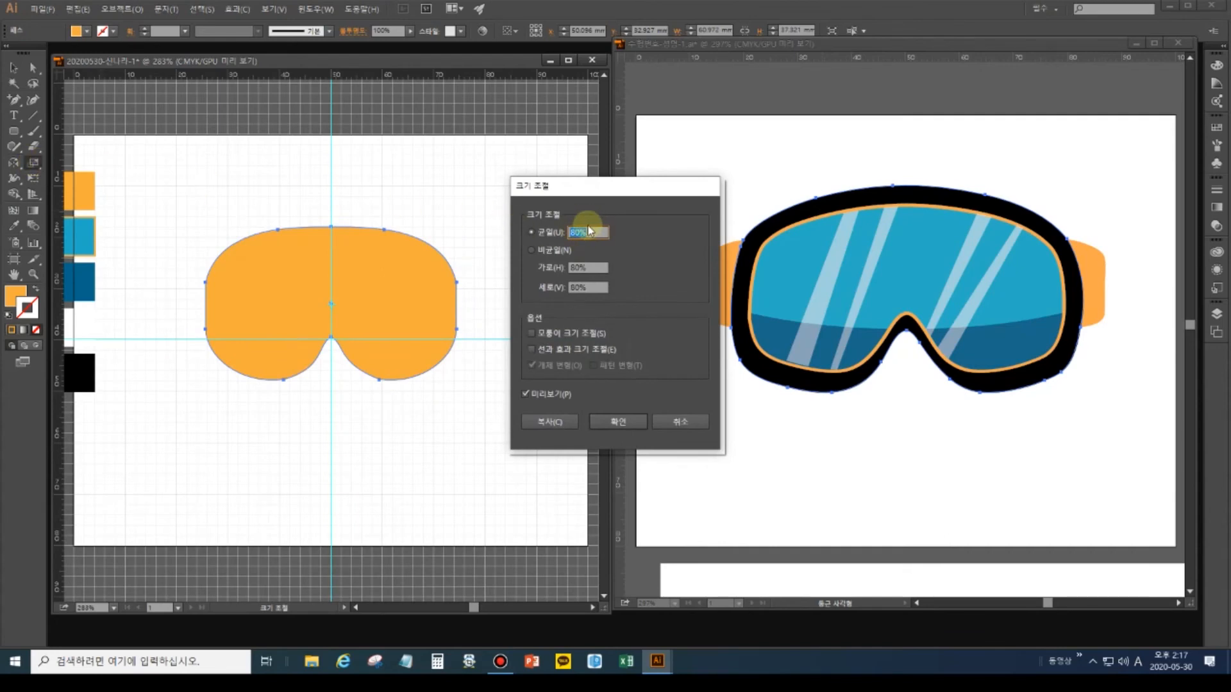
click(555, 421)
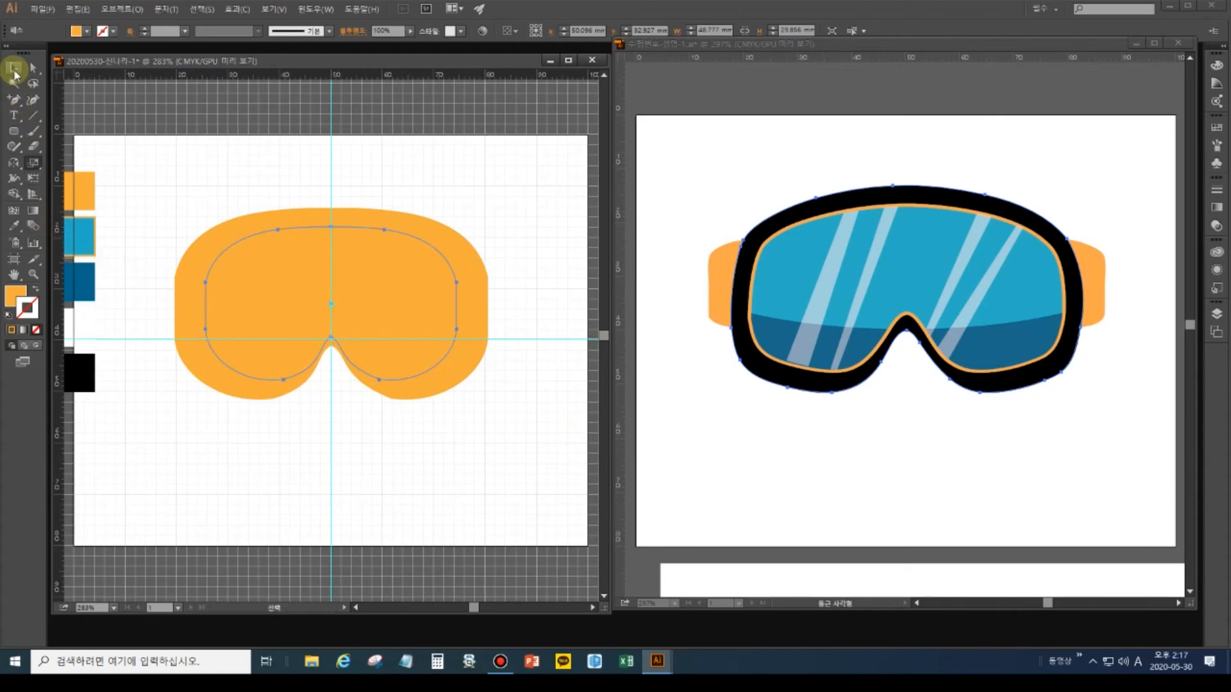
click(13, 225)
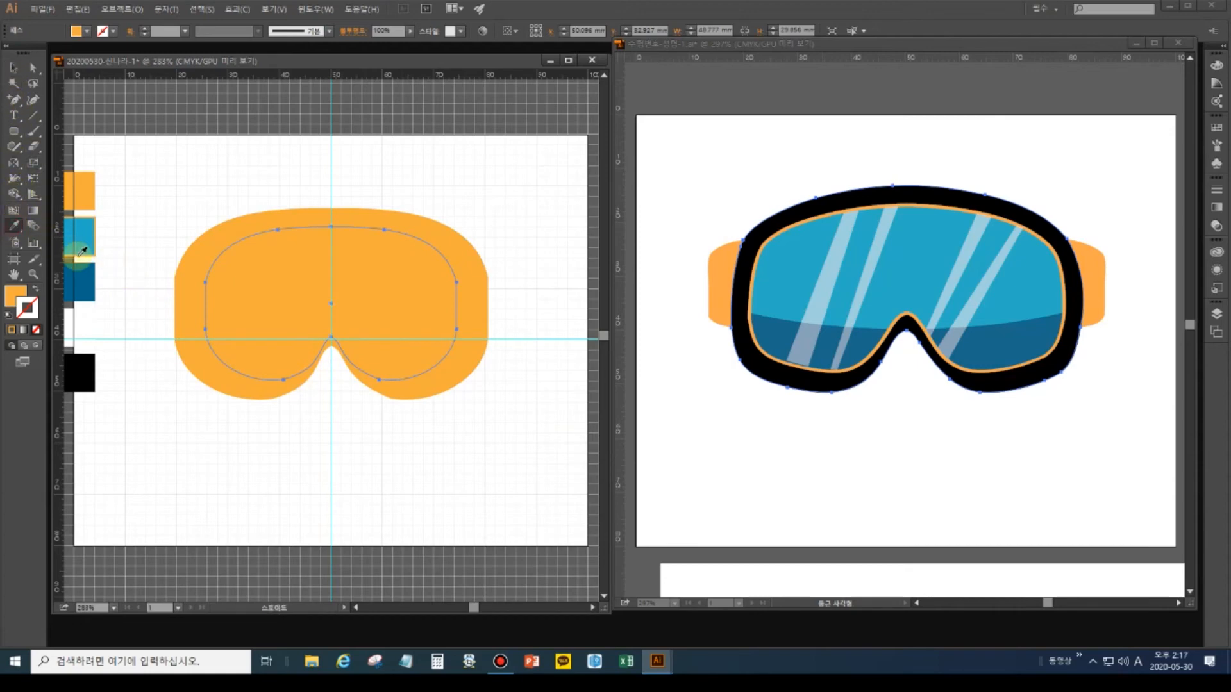
Give the inner shape a light blue fill with orange outline and colour the outer frame black.
click(79, 241)
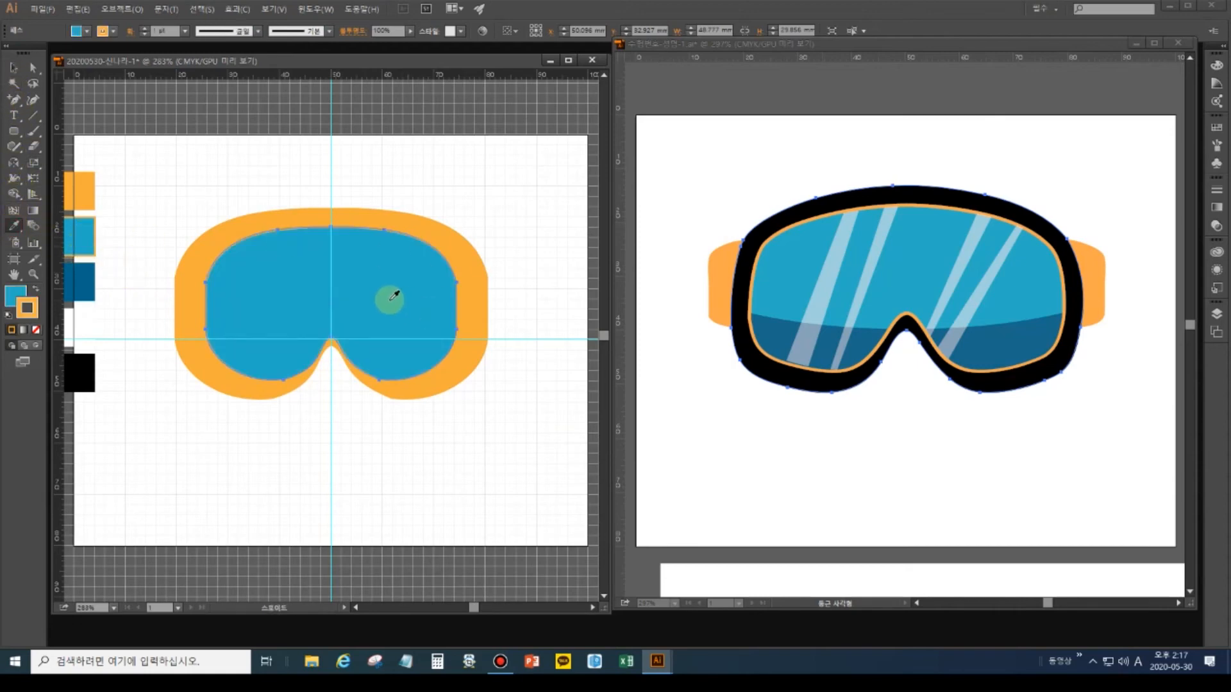
key(v)
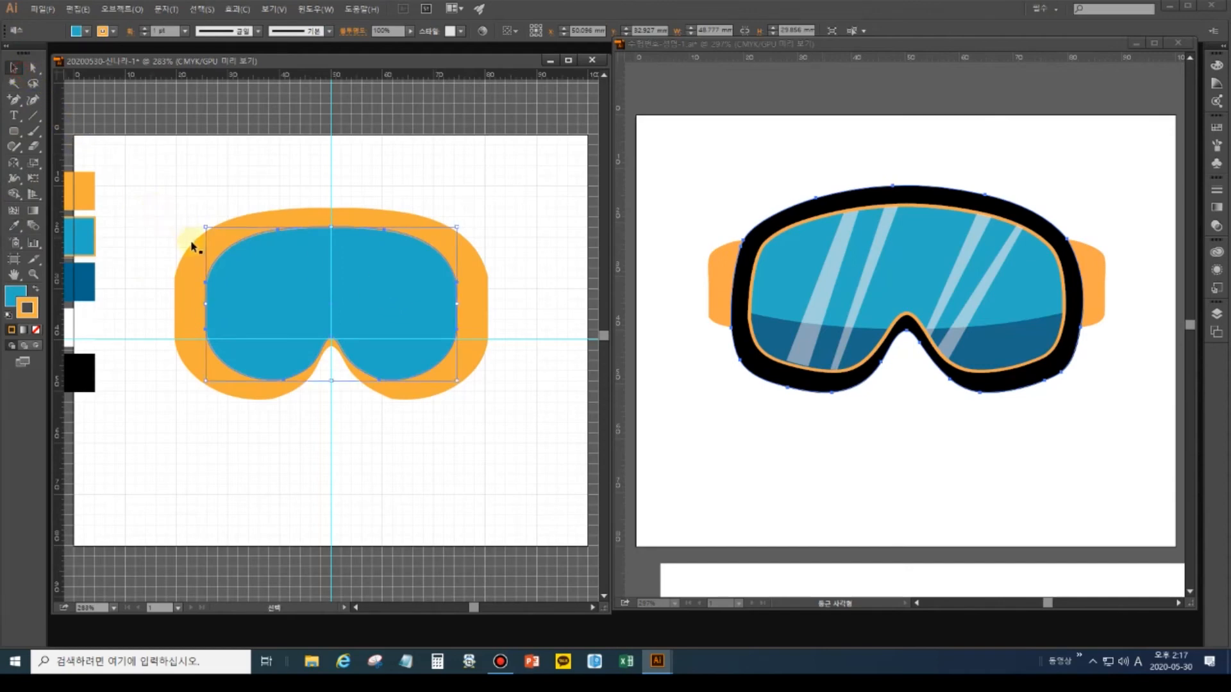
click(188, 249)
click(82, 363)
key(i)
click(89, 368)
click(333, 338)
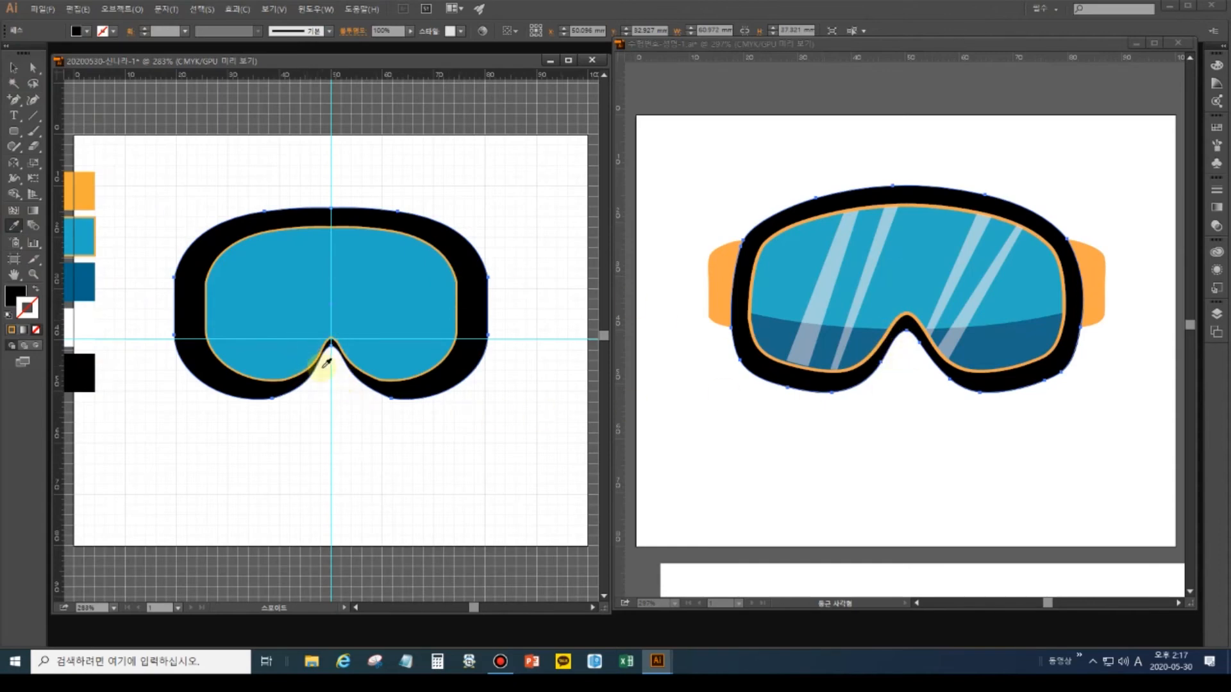
Select the blue lens and nudge it slightly upward.
click(14, 65)
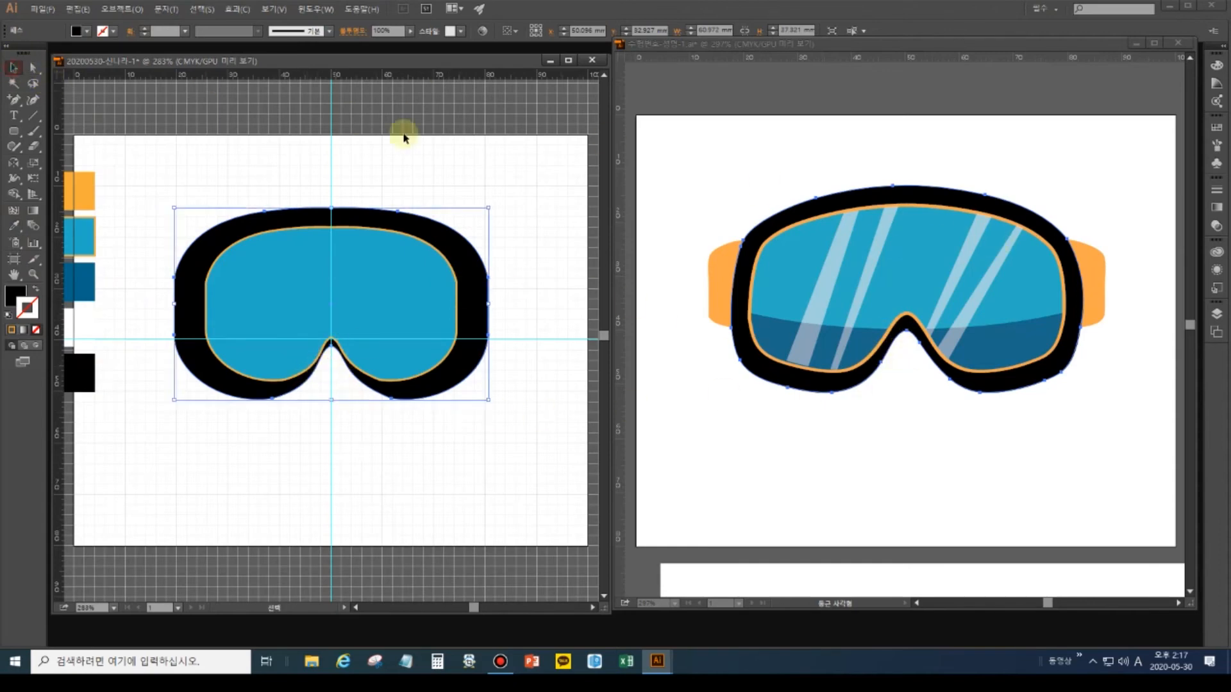
click(409, 155)
click(347, 276)
key(Up)
key(Up)
key(Up)
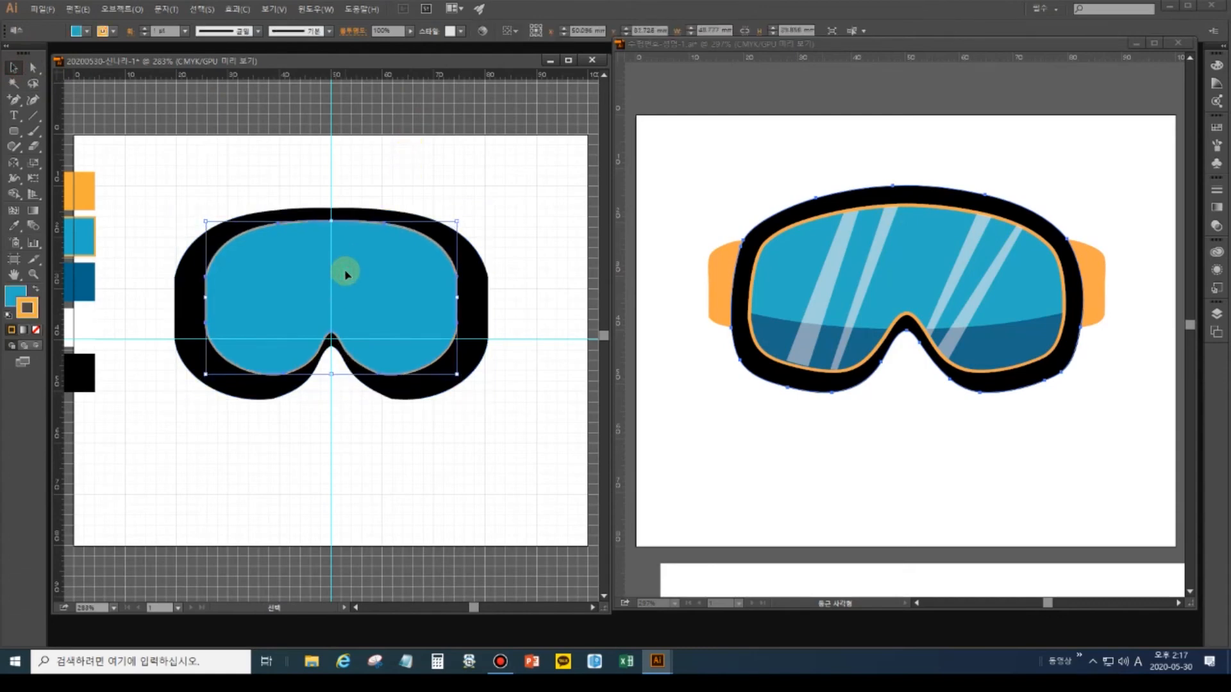
click(761, 267)
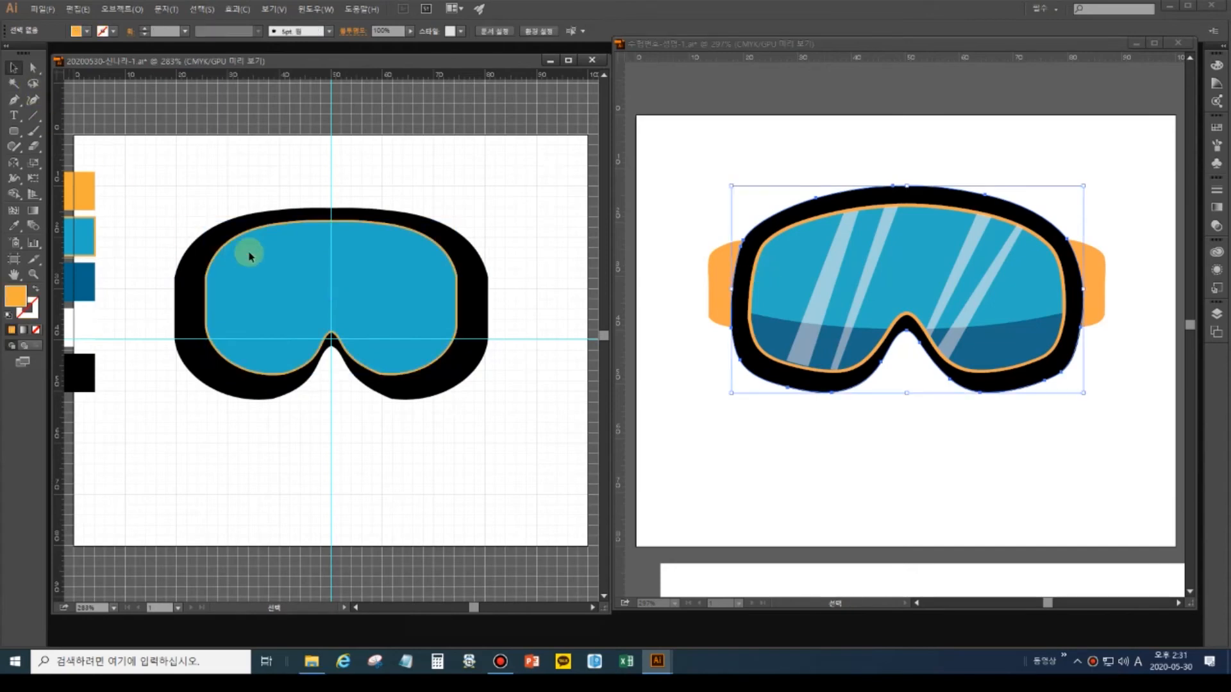
Activate the reference goggles document and view it at 100% zoom.
click(262, 238)
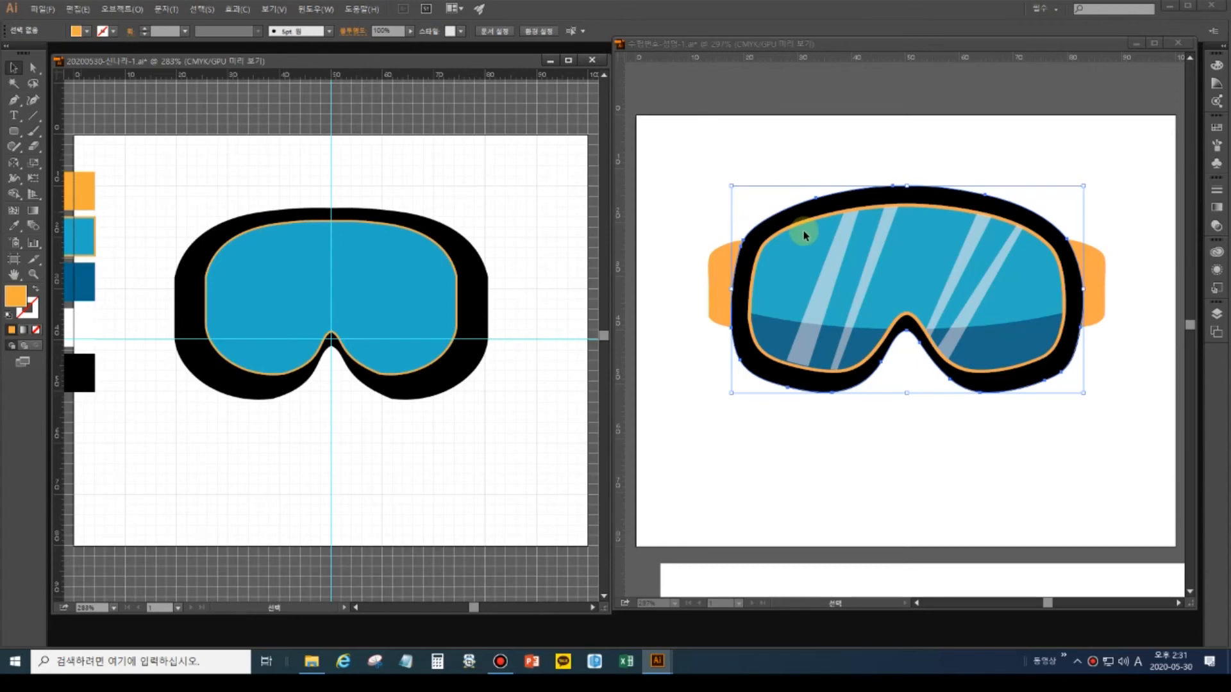
click(88, 249)
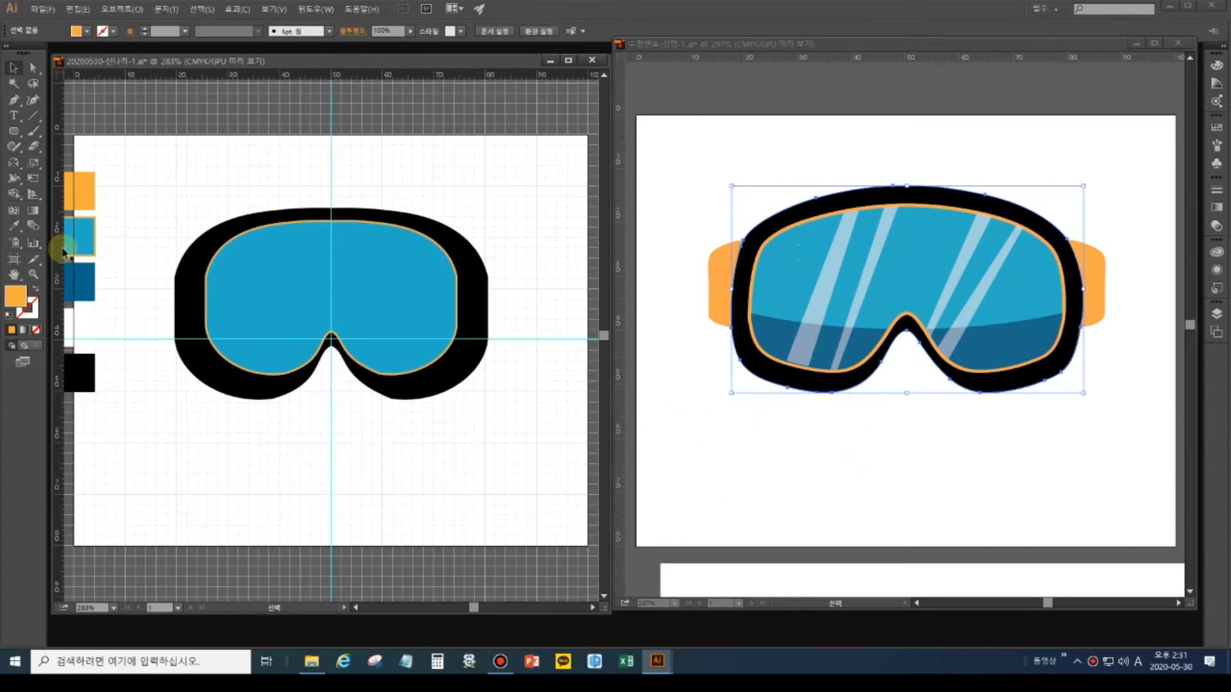
click(698, 90)
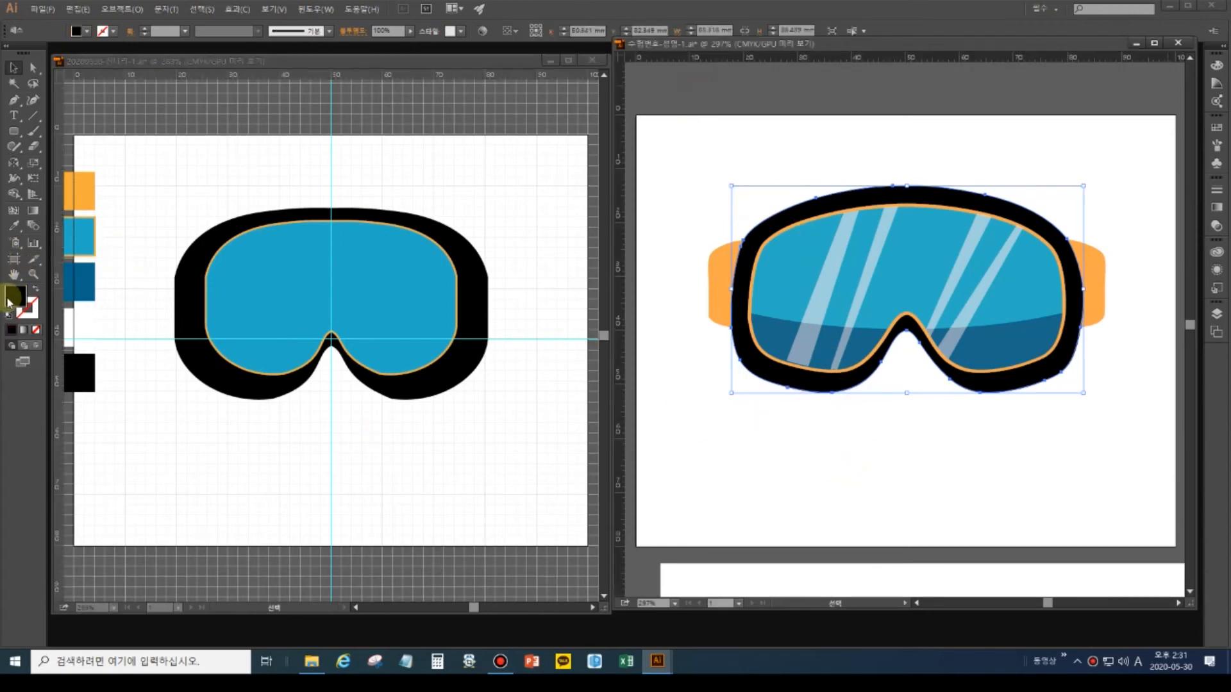
click(31, 276)
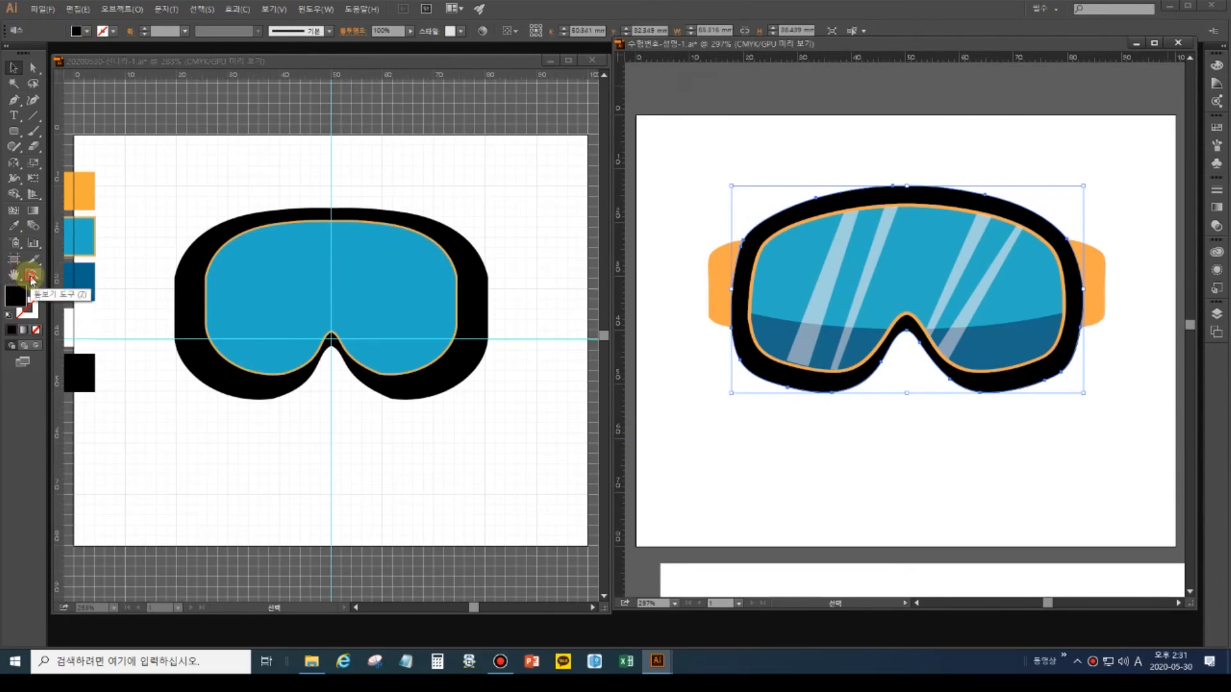
double_click(31, 277)
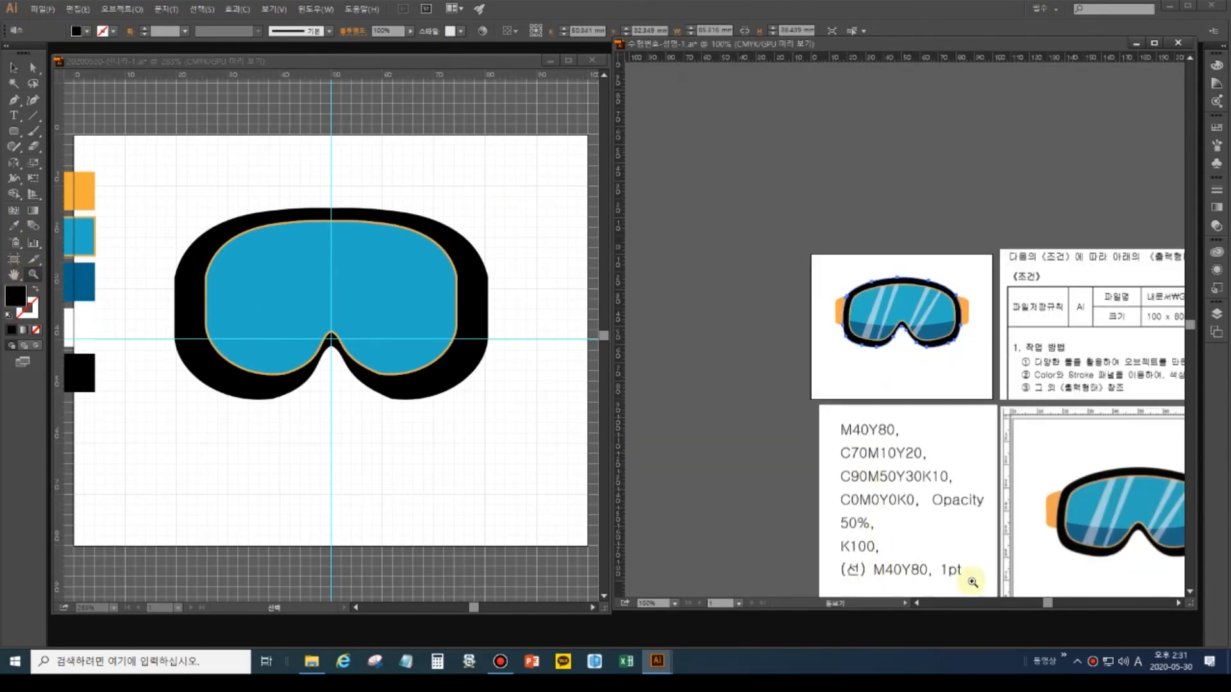
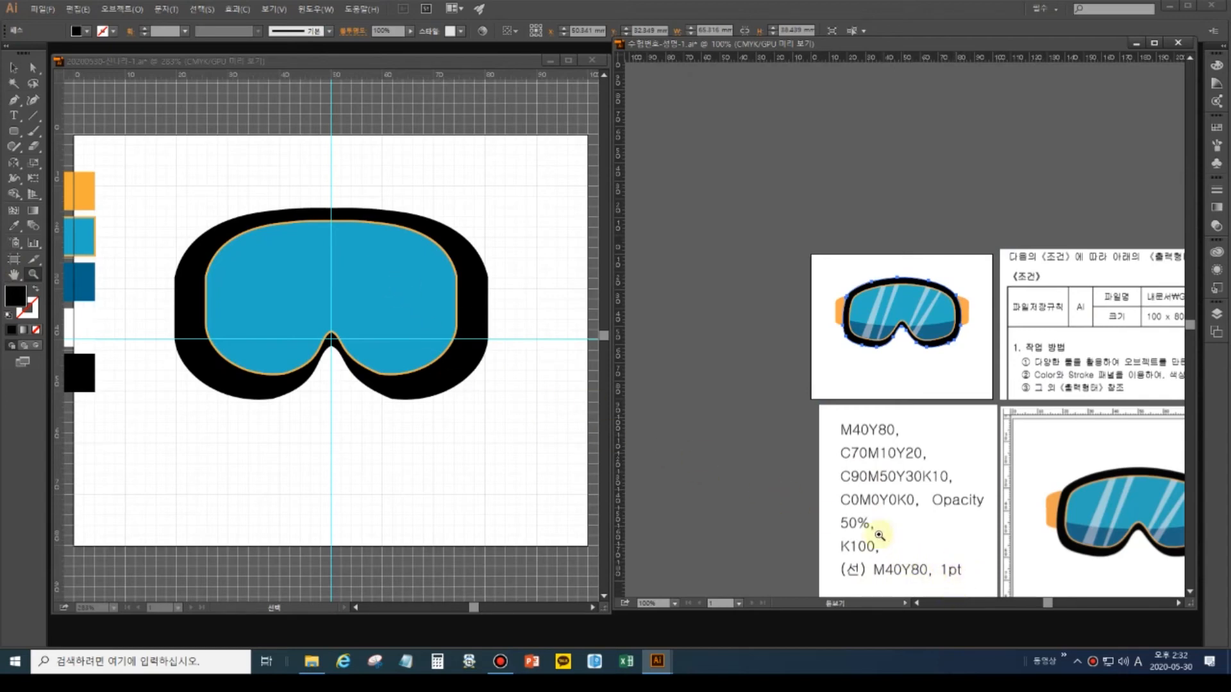
Fit the reference goggles in their window, then pick the working goggle frame with Direct Selection.
double_click(11, 275)
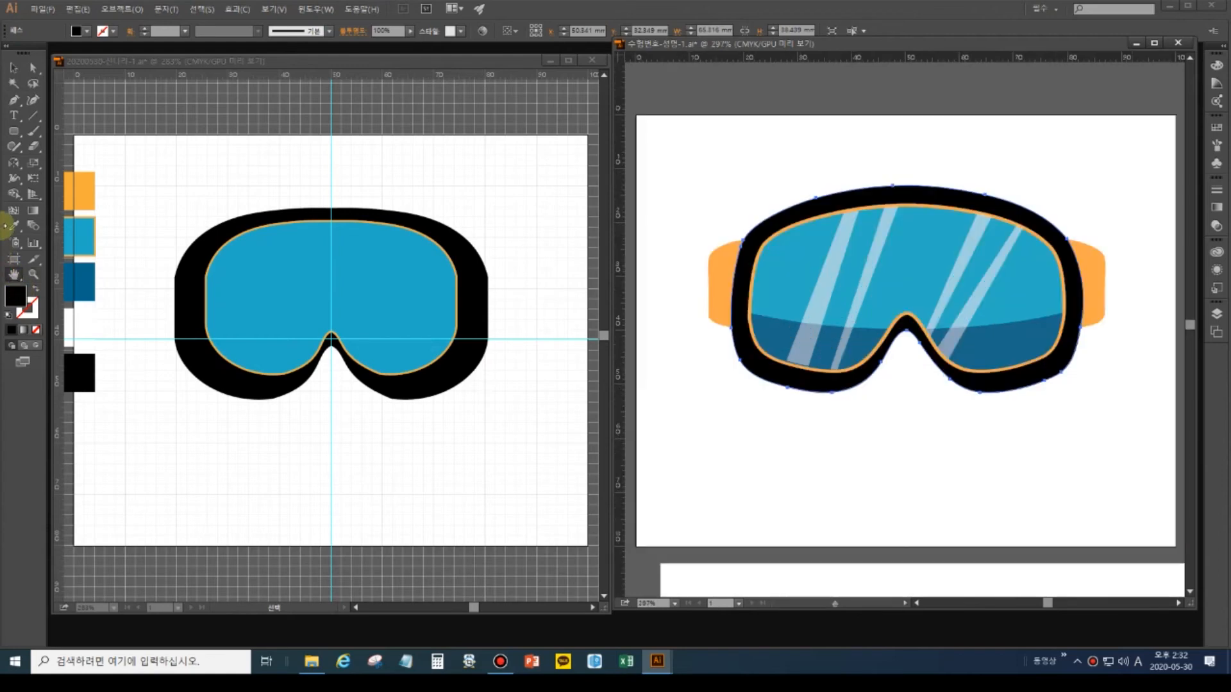
click(14, 66)
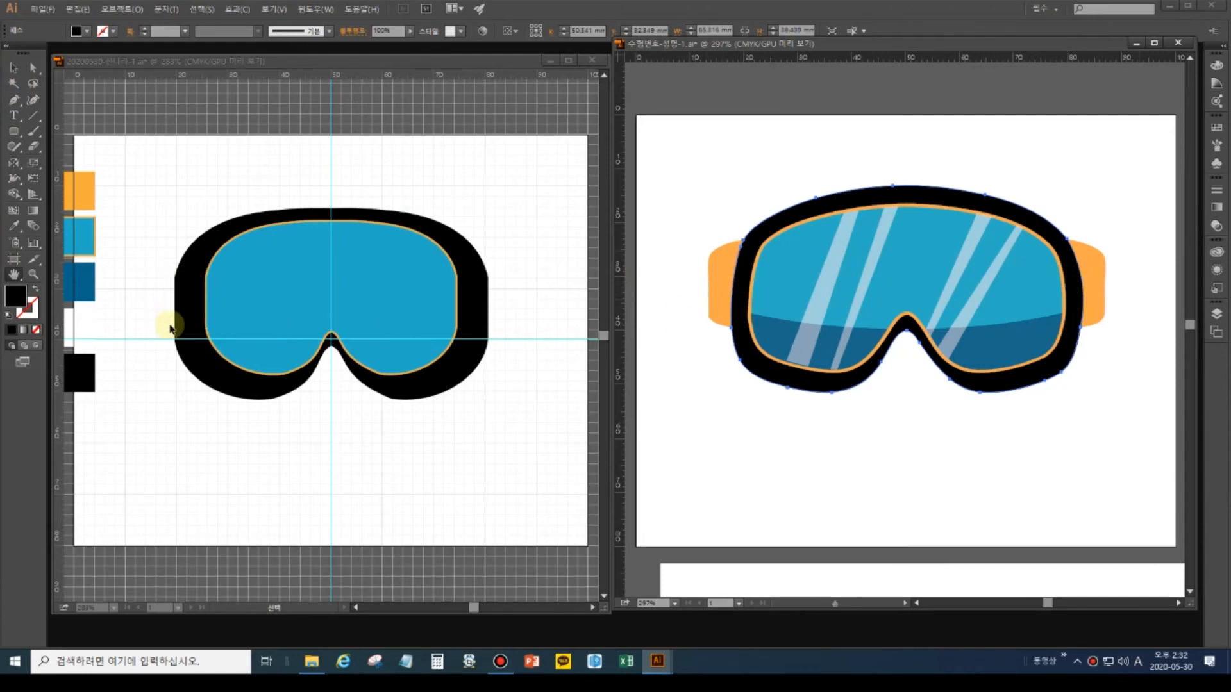
click(34, 68)
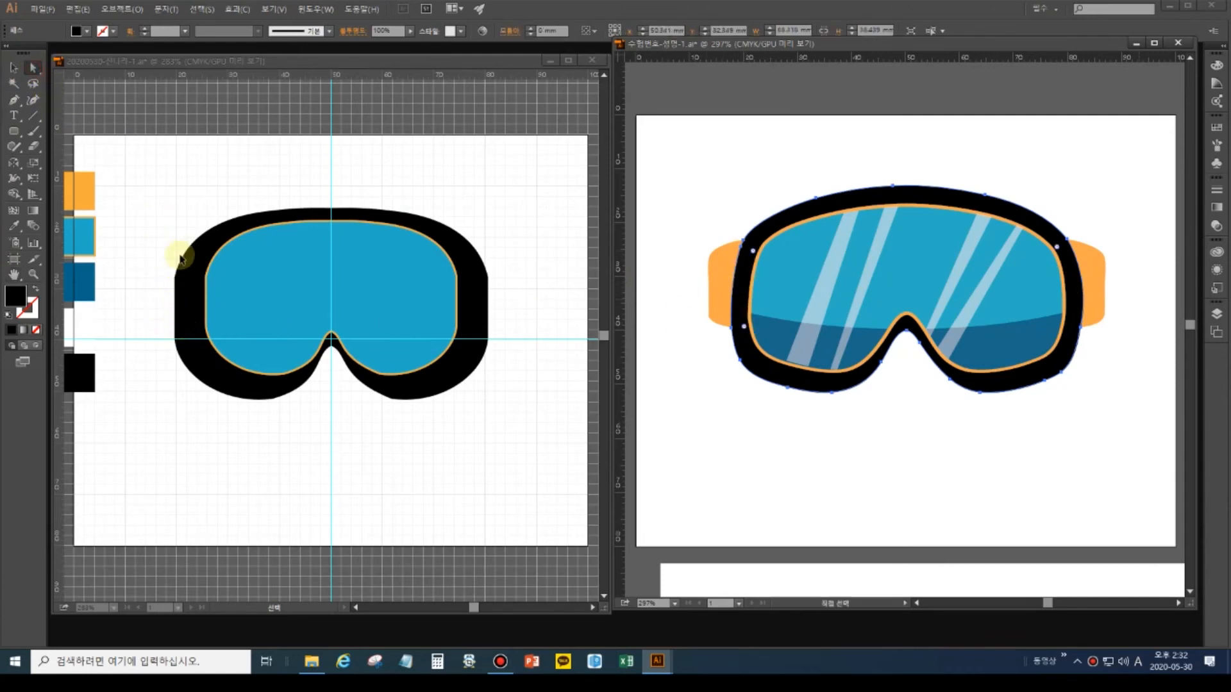
click(170, 265)
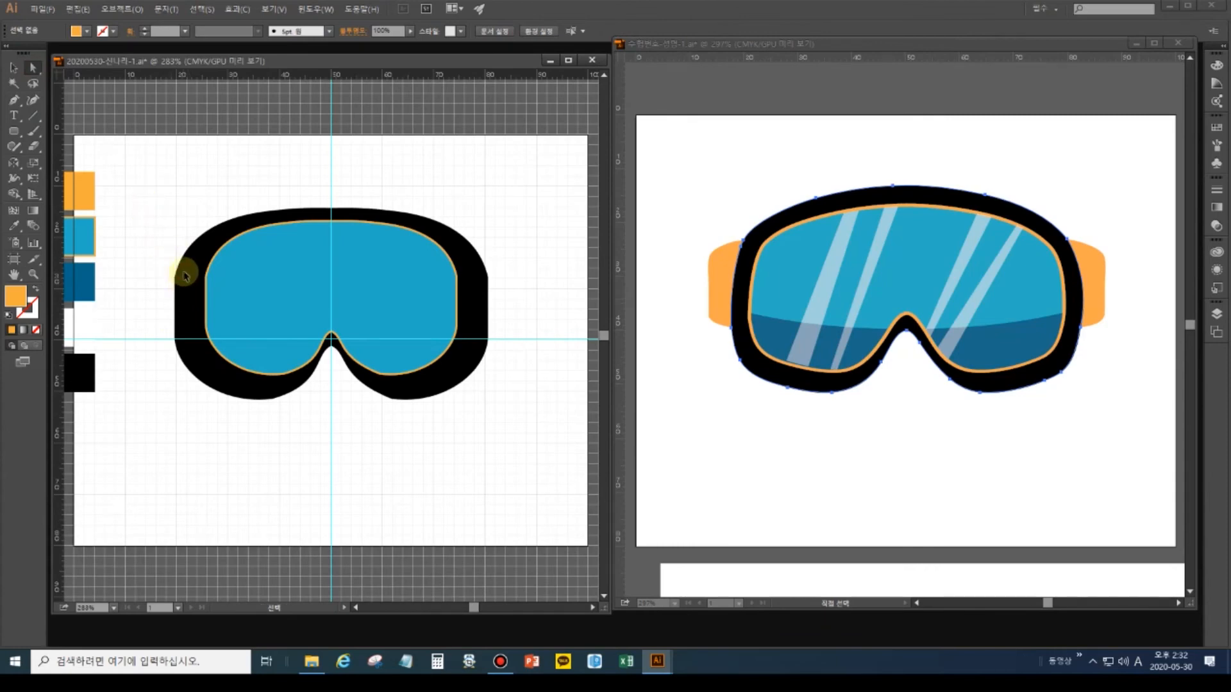
click(184, 276)
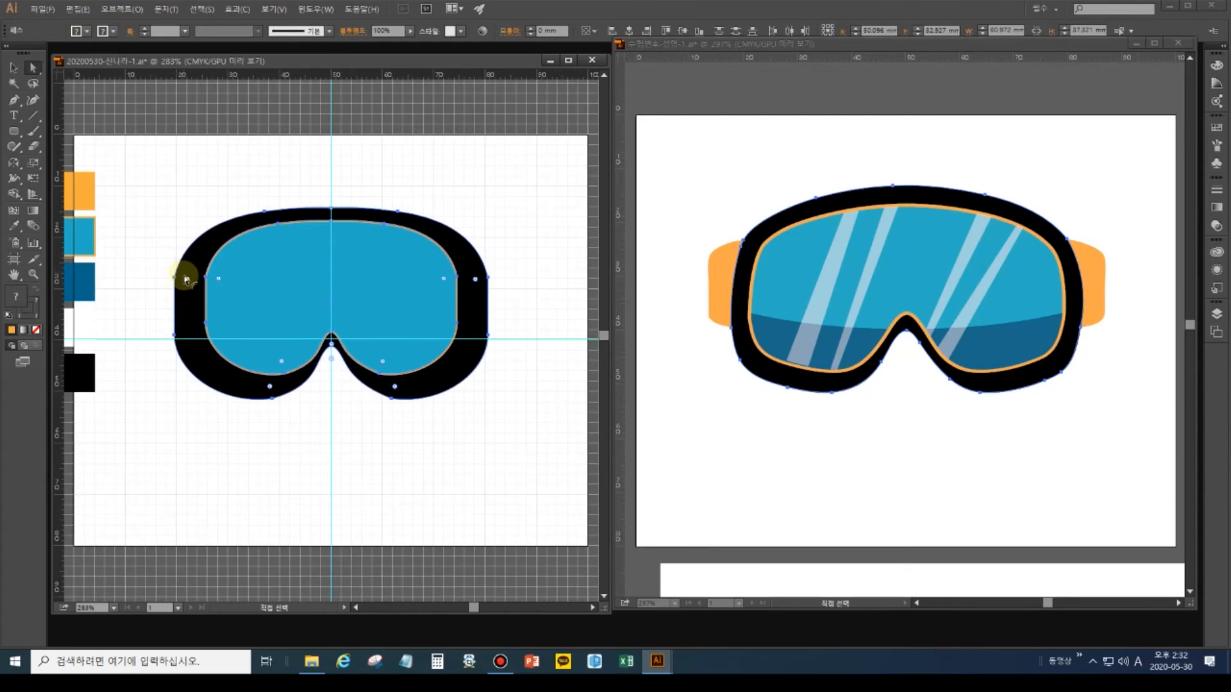
Convert the frame's left anchors to corner points and its right anchors to smooth points.
click(170, 276)
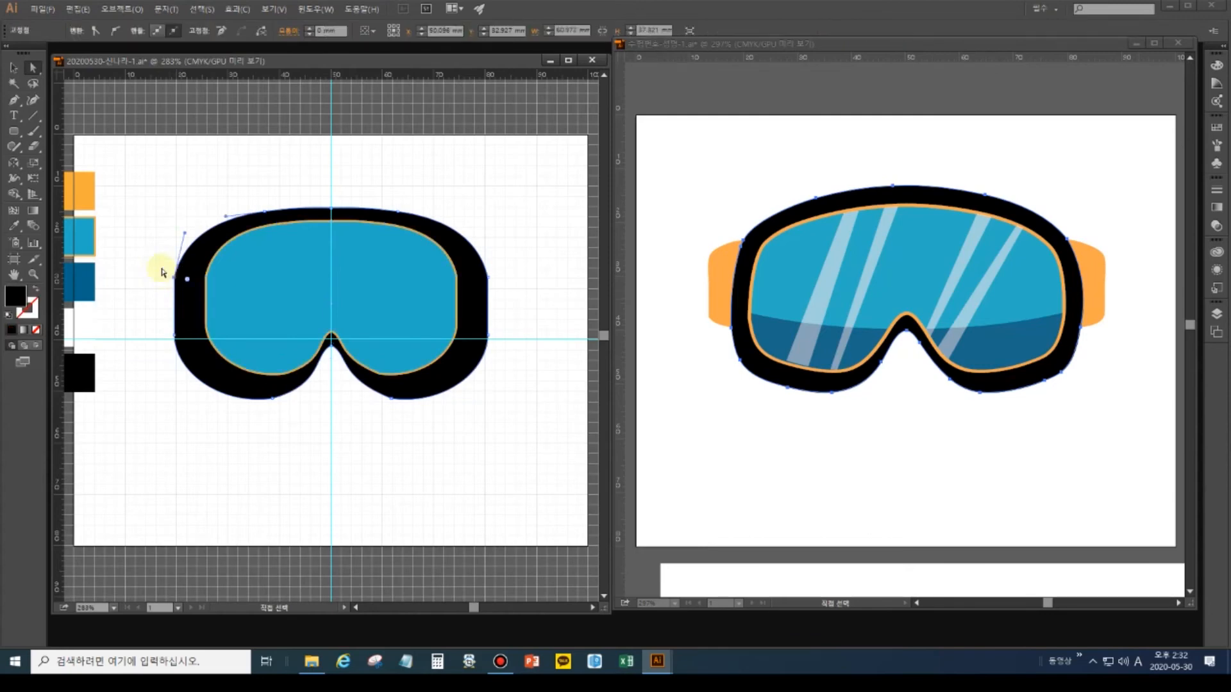
click(116, 30)
click(168, 330)
click(116, 31)
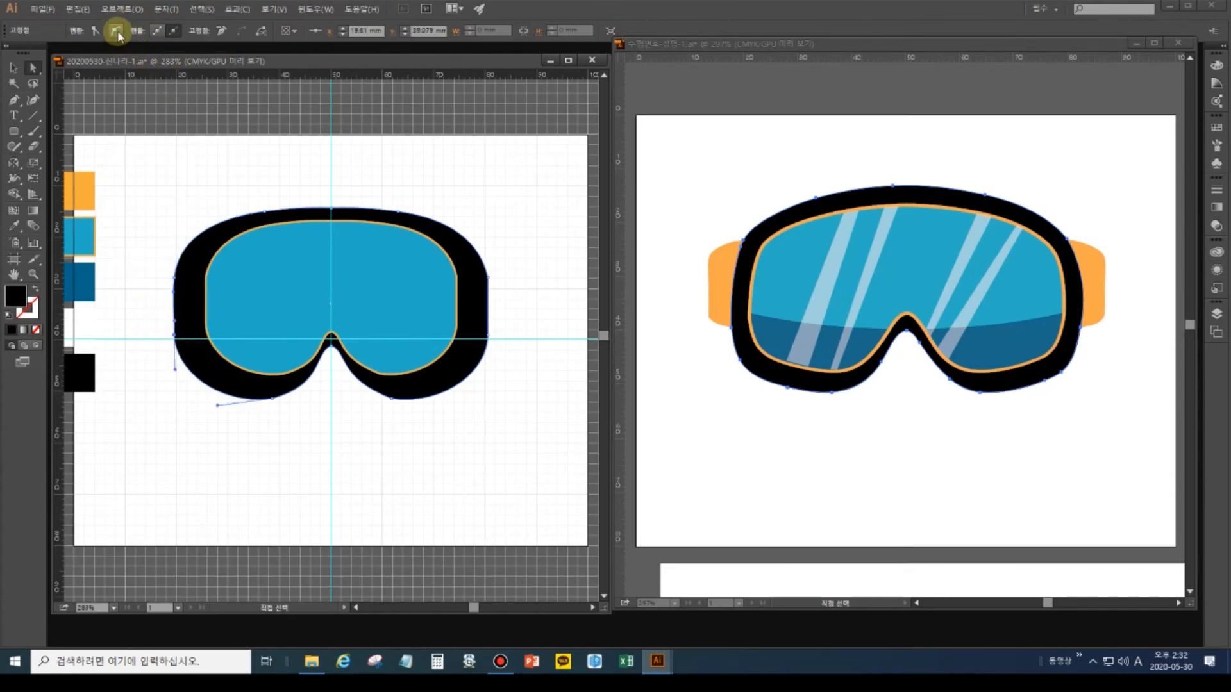
drag(512, 306, 476, 255)
click(116, 30)
drag(519, 382, 469, 308)
click(118, 29)
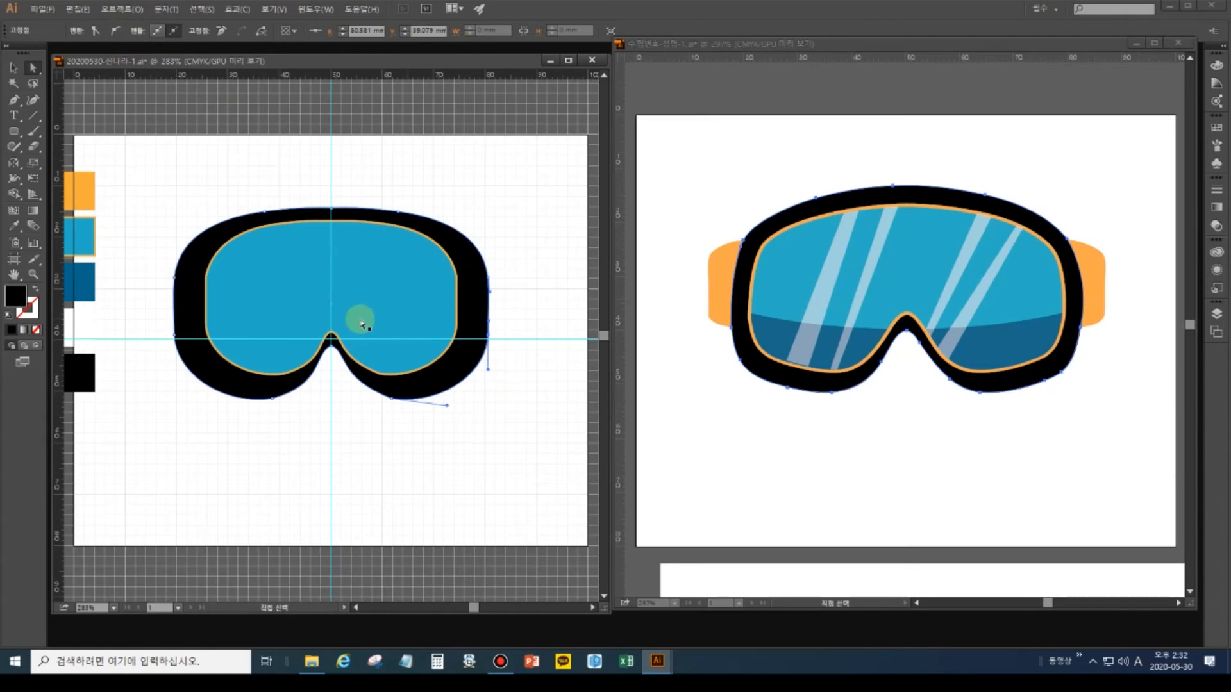
Reshape the frame's upper-left and upper-right curves to match the reference, then deselect.
drag(151, 241, 186, 291)
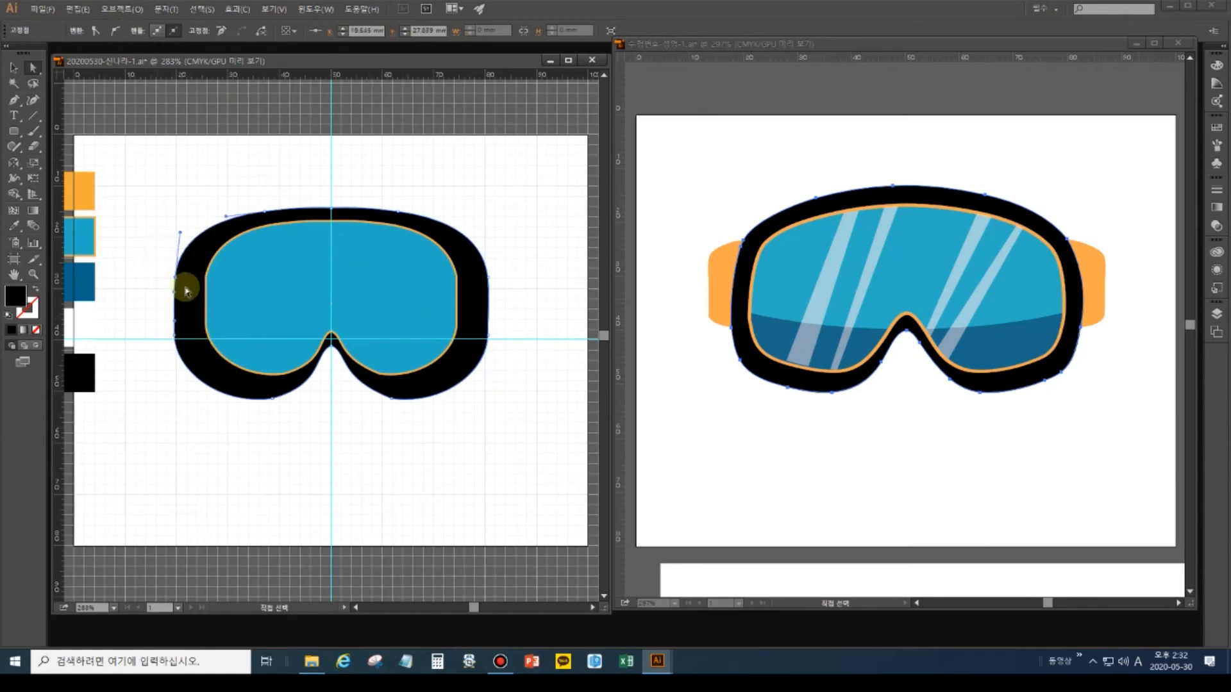
drag(186, 292, 188, 290)
drag(183, 235, 177, 237)
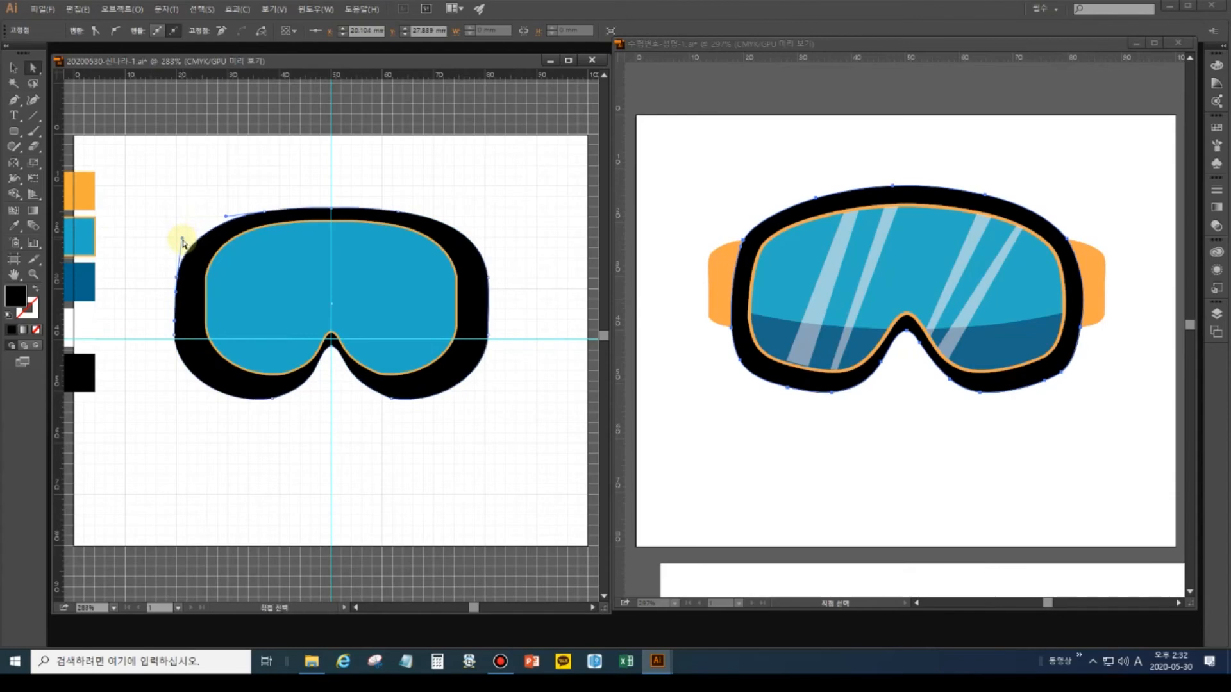
click(482, 255)
drag(484, 235, 484, 241)
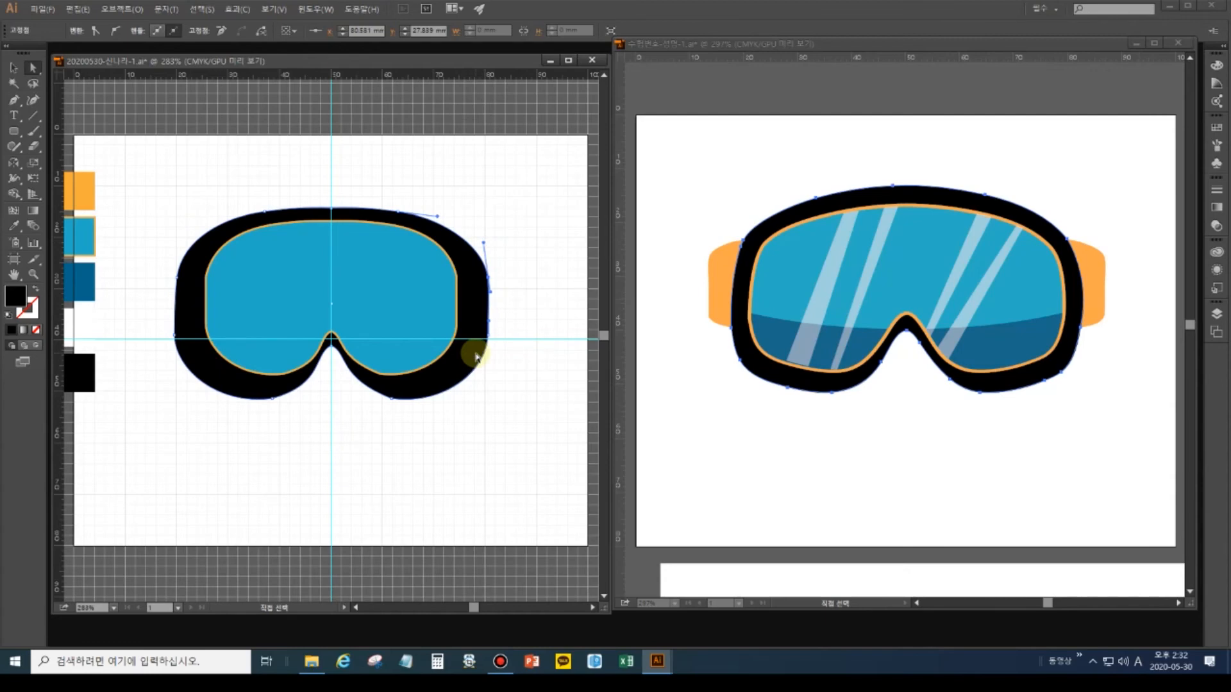
key(ctrl+shift+a)
key(v)
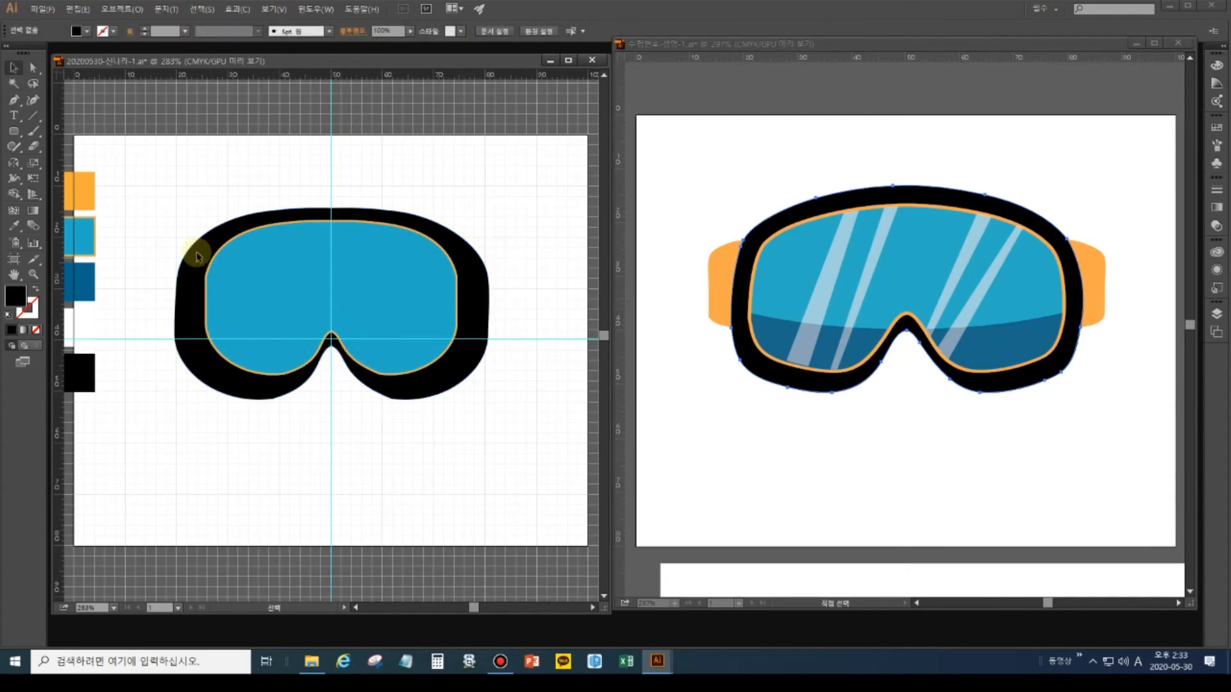
Sample the orange from the reference goggles and zoom to 600% on the frame's left side.
click(614, 270)
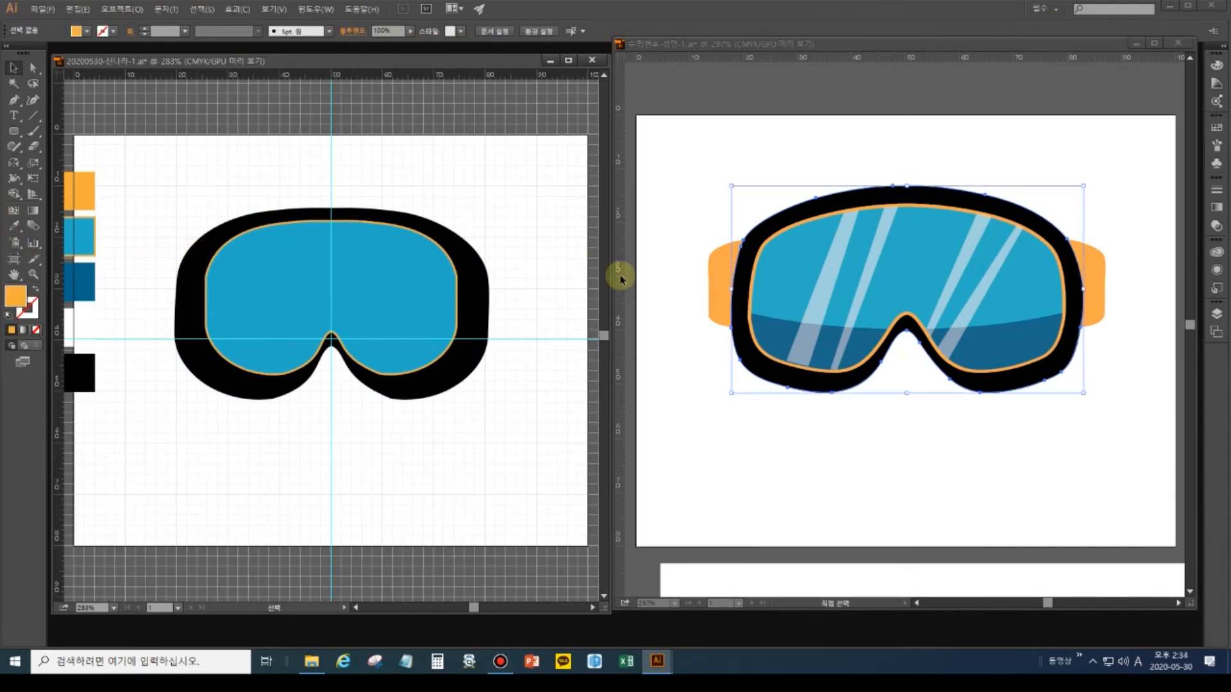
click(718, 279)
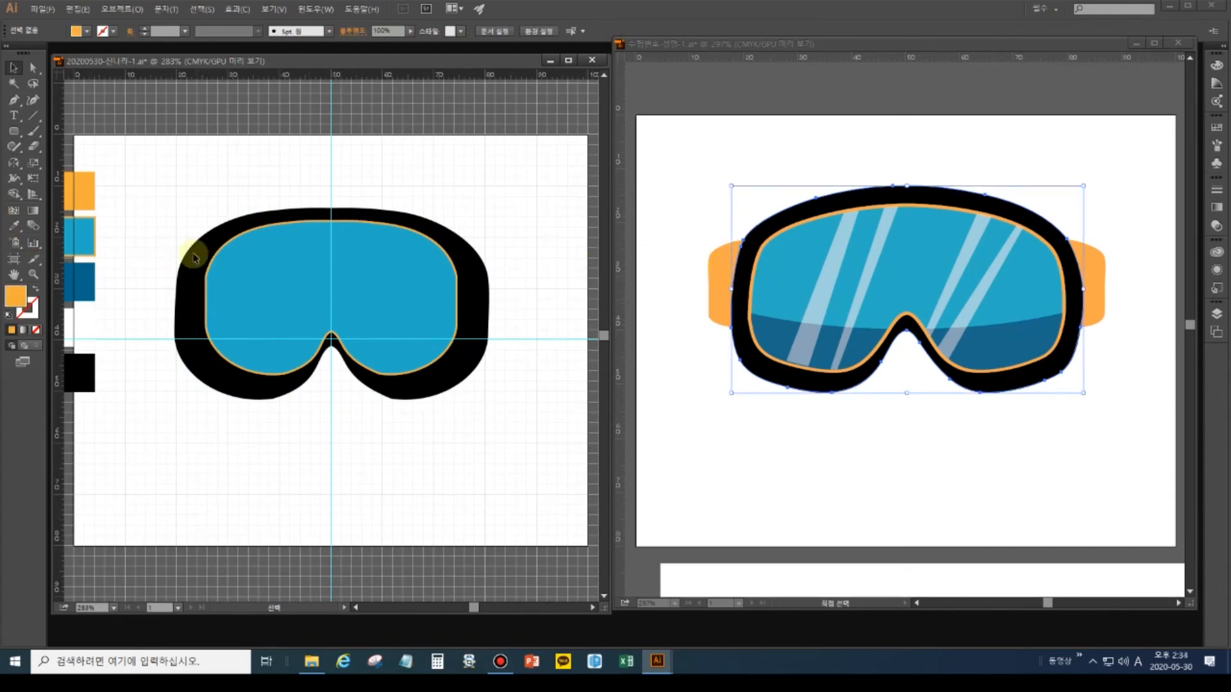
click(14, 225)
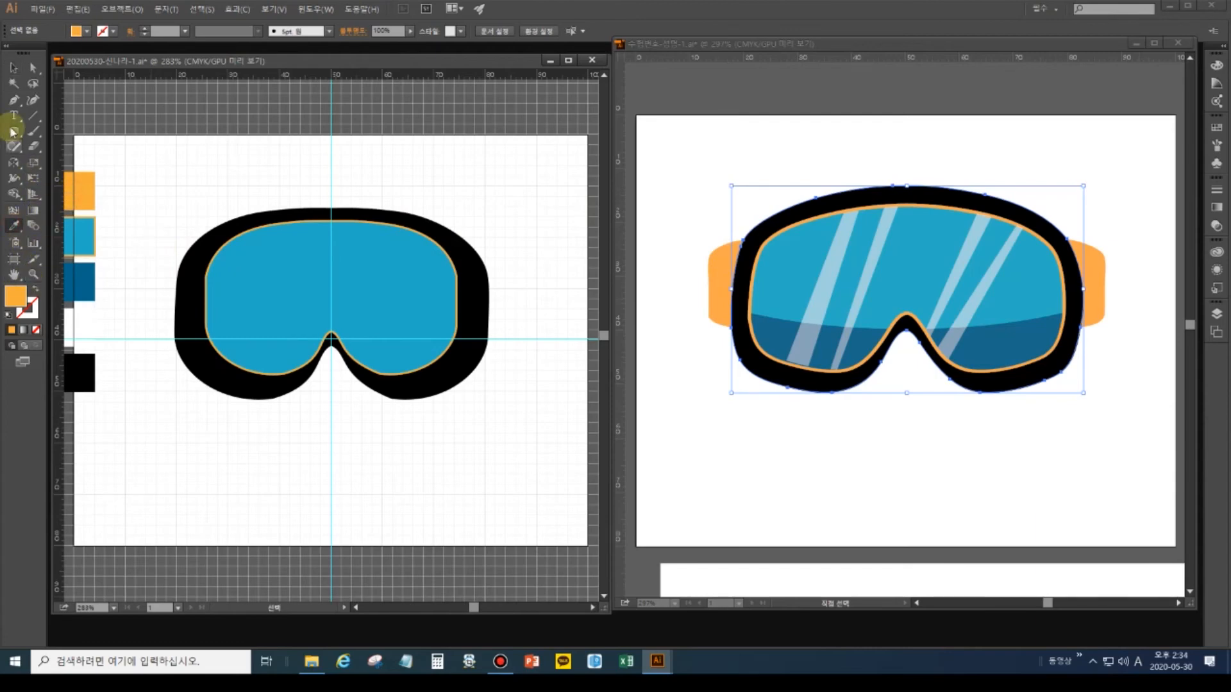
click(13, 99)
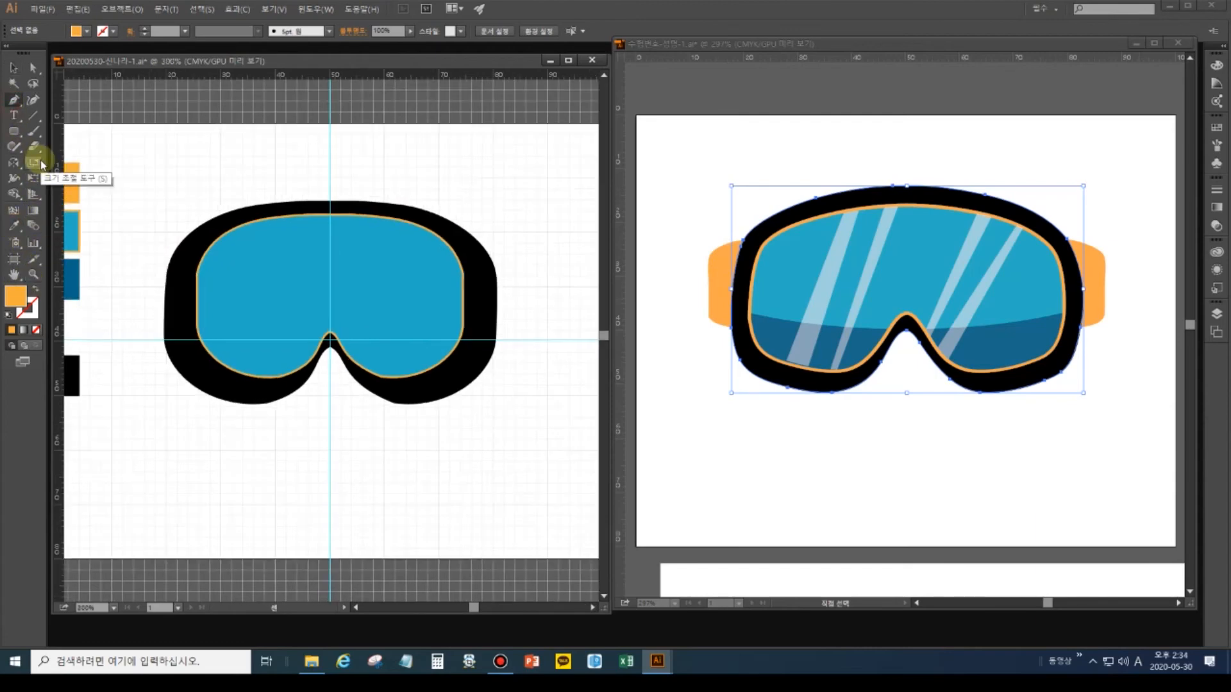
key(ctrl+plus)
key(ctrl+plus)
key(ctrl+plus)
drag(143, 236, 377, 265)
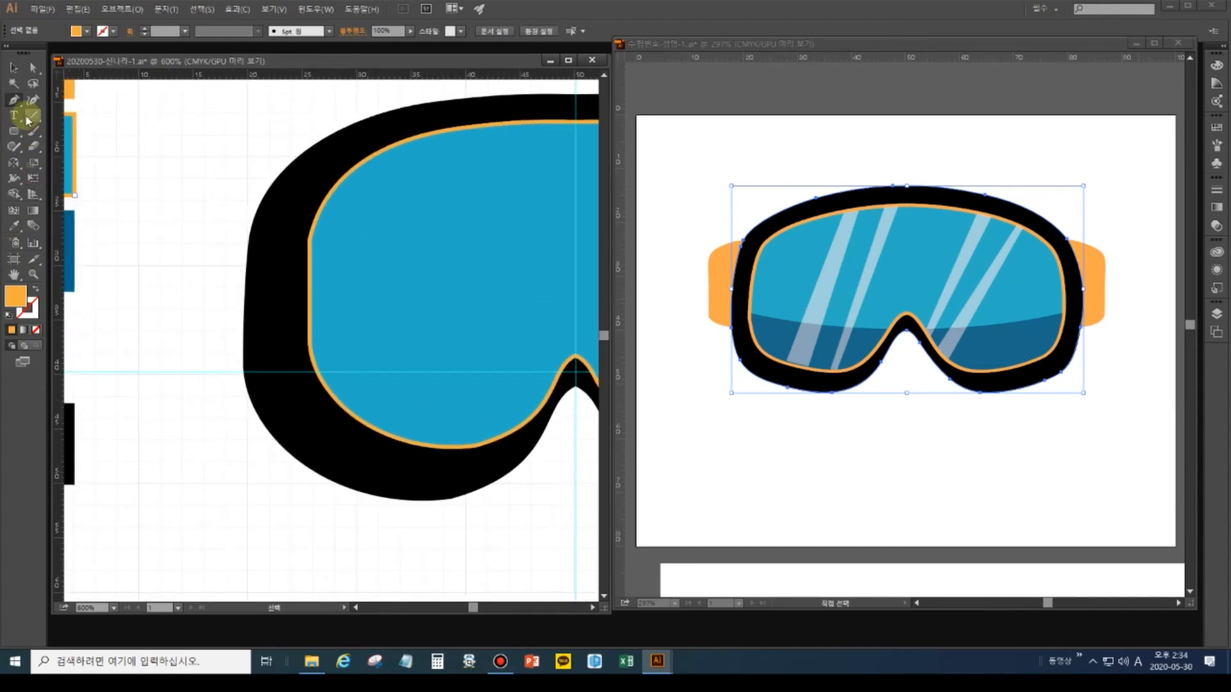
Draw a closed orange strap with a curved top edge on the frame's left, selecting its bottom-left anchor.
click(251, 221)
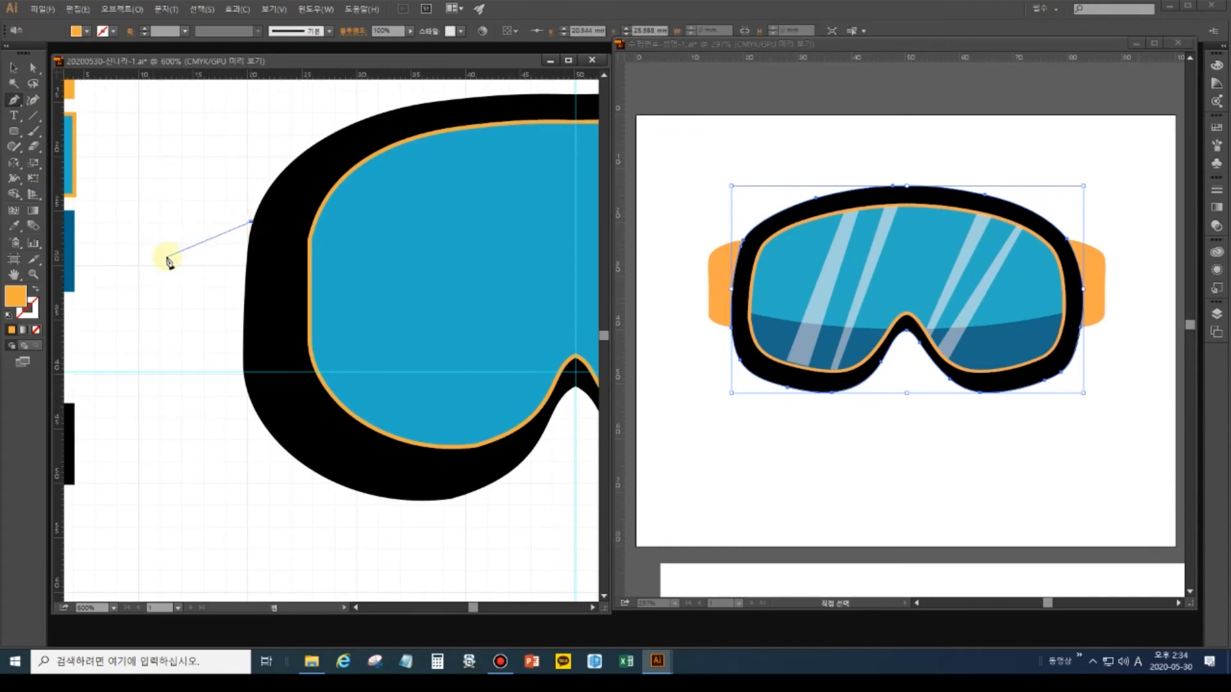
drag(172, 239, 149, 251)
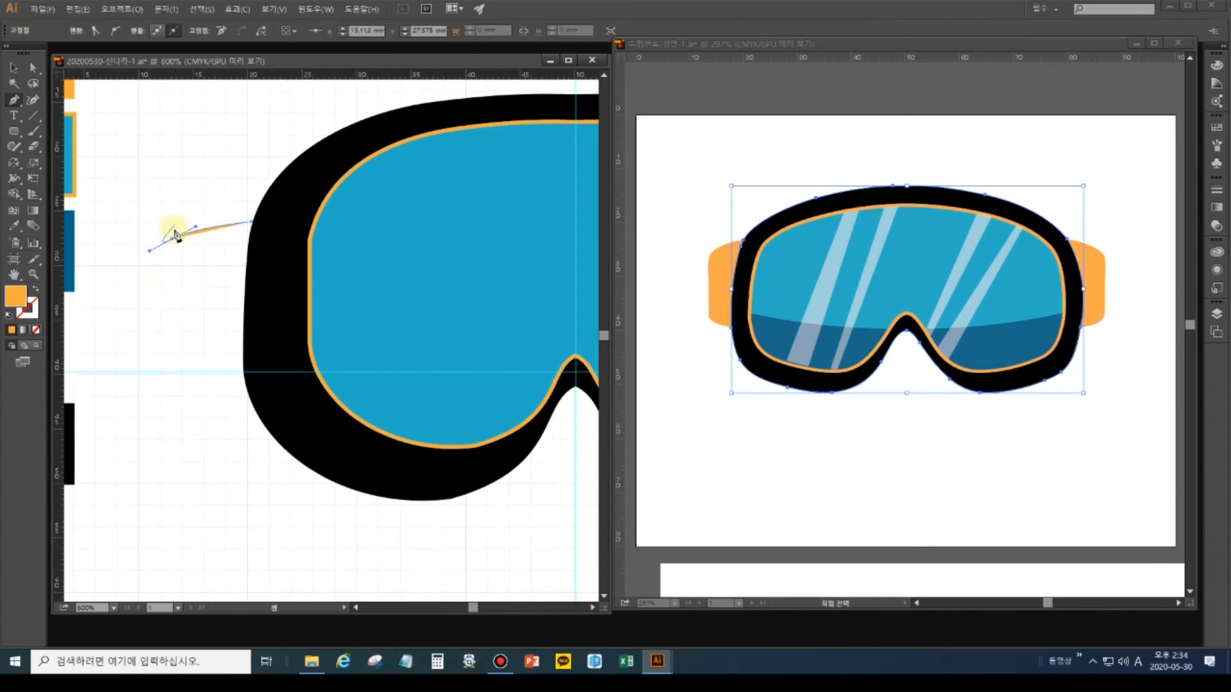
drag(153, 261, 144, 279)
click(154, 262)
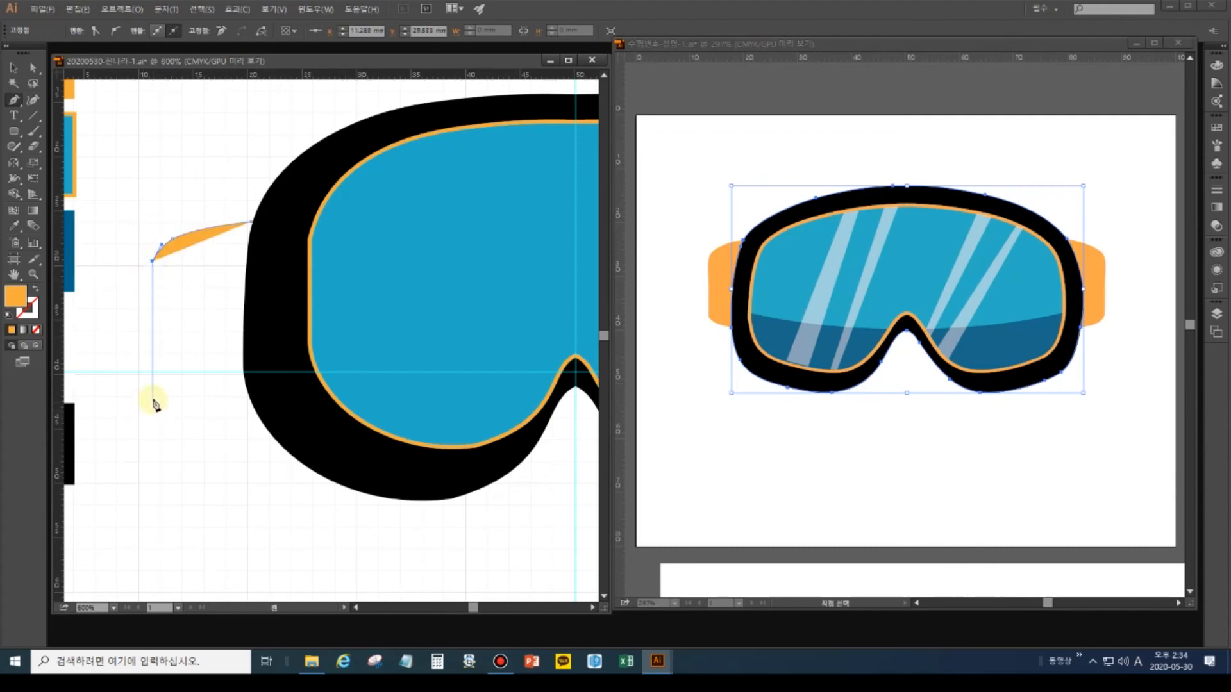
shift+click(152, 401)
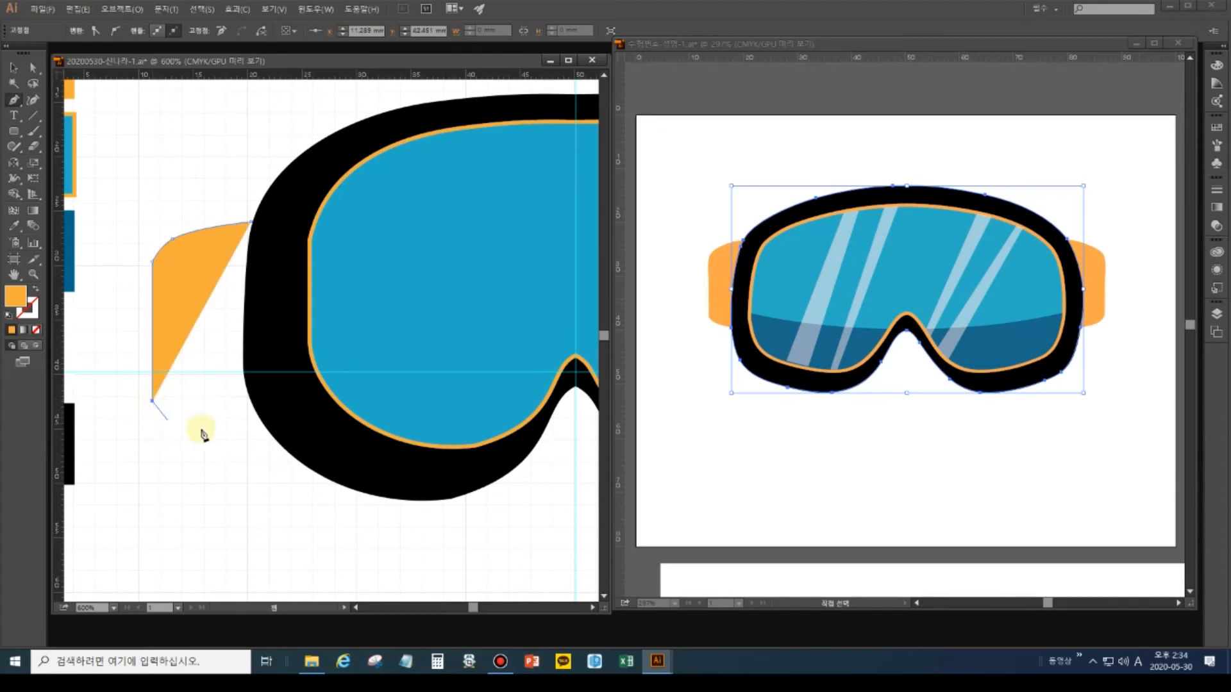
click(256, 413)
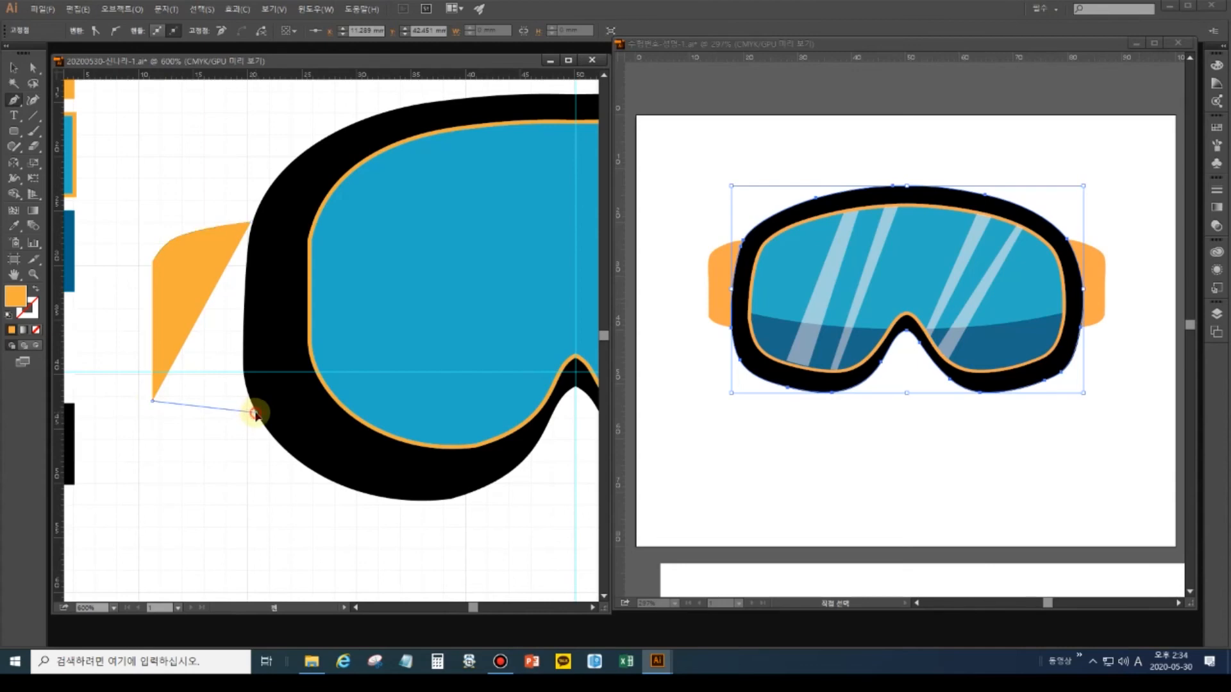
drag(256, 414, 326, 399)
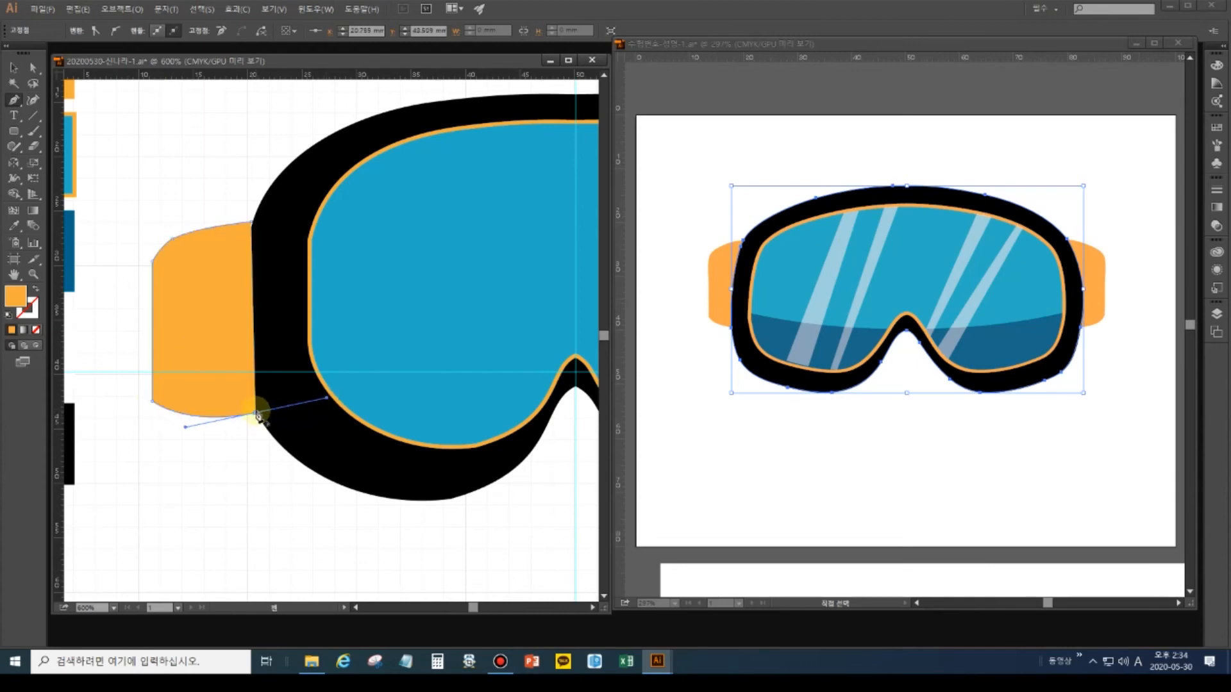
click(257, 413)
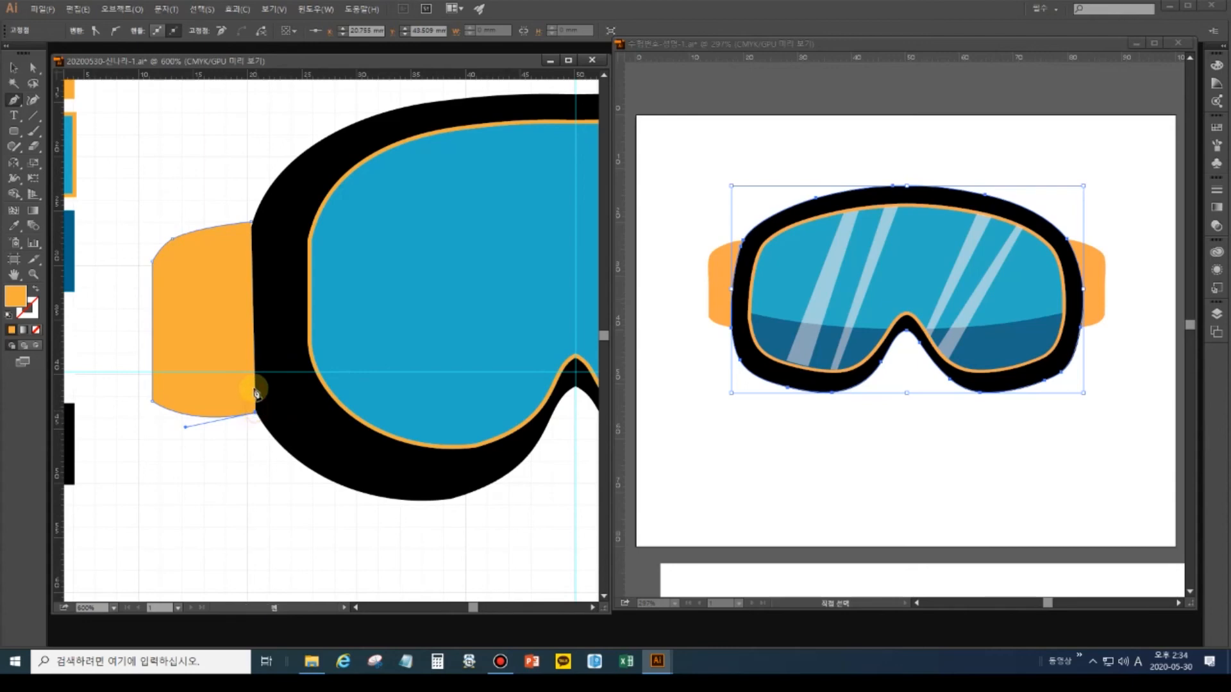
click(252, 224)
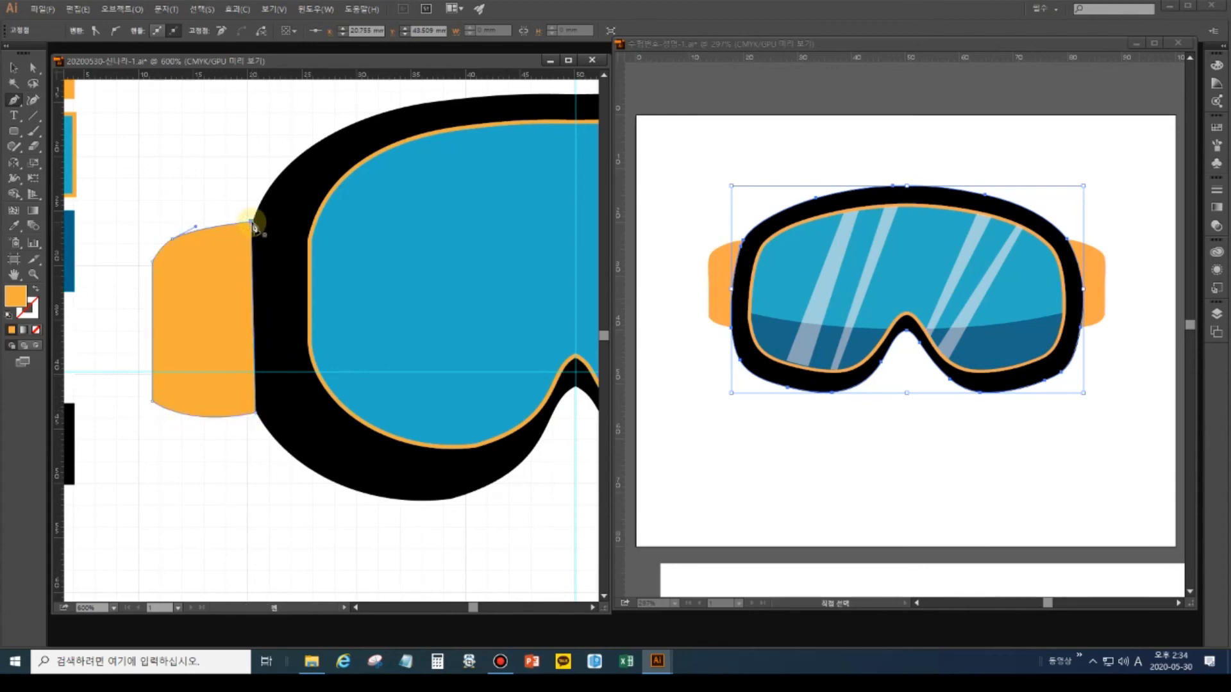
click(33, 66)
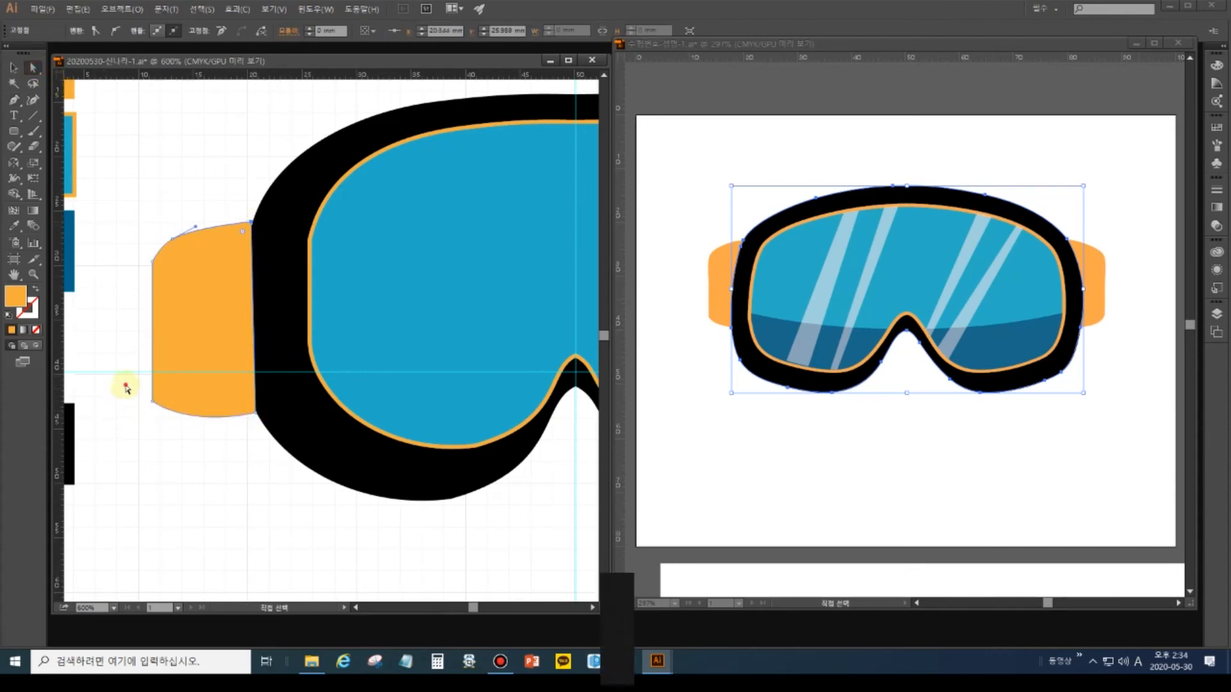
click(152, 400)
Round the strap's lower-left corner by nudging its anchor right and making it smooth.
key(Right)
key(Right)
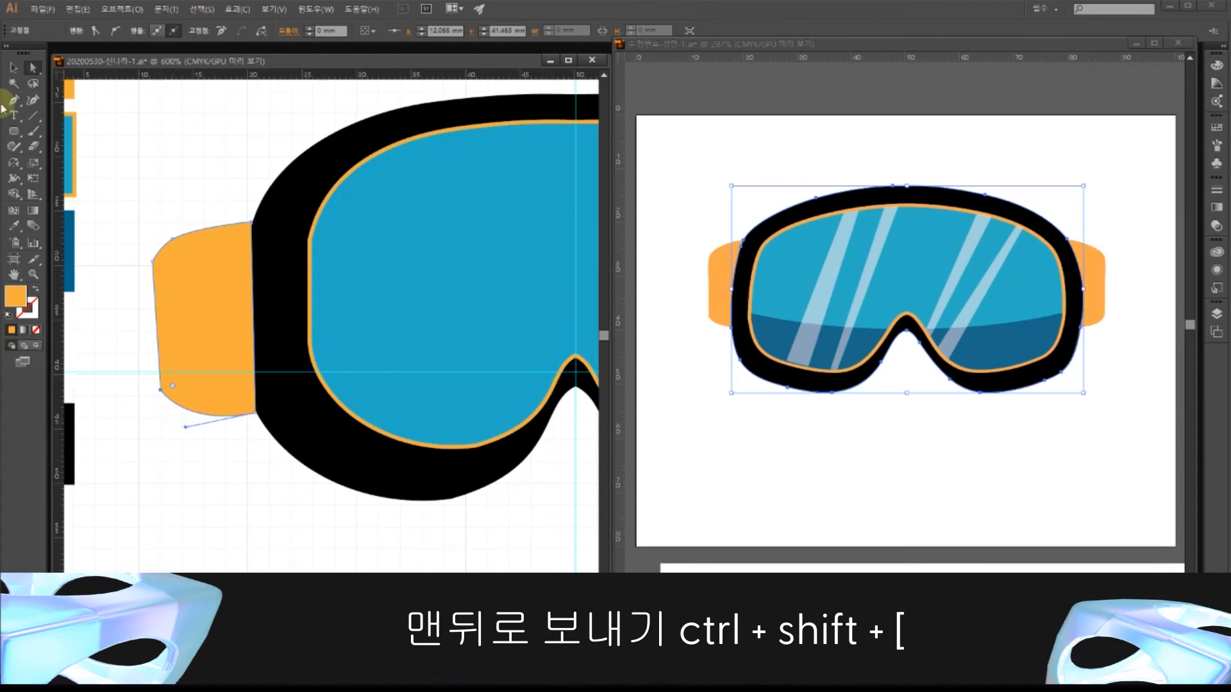
click(115, 31)
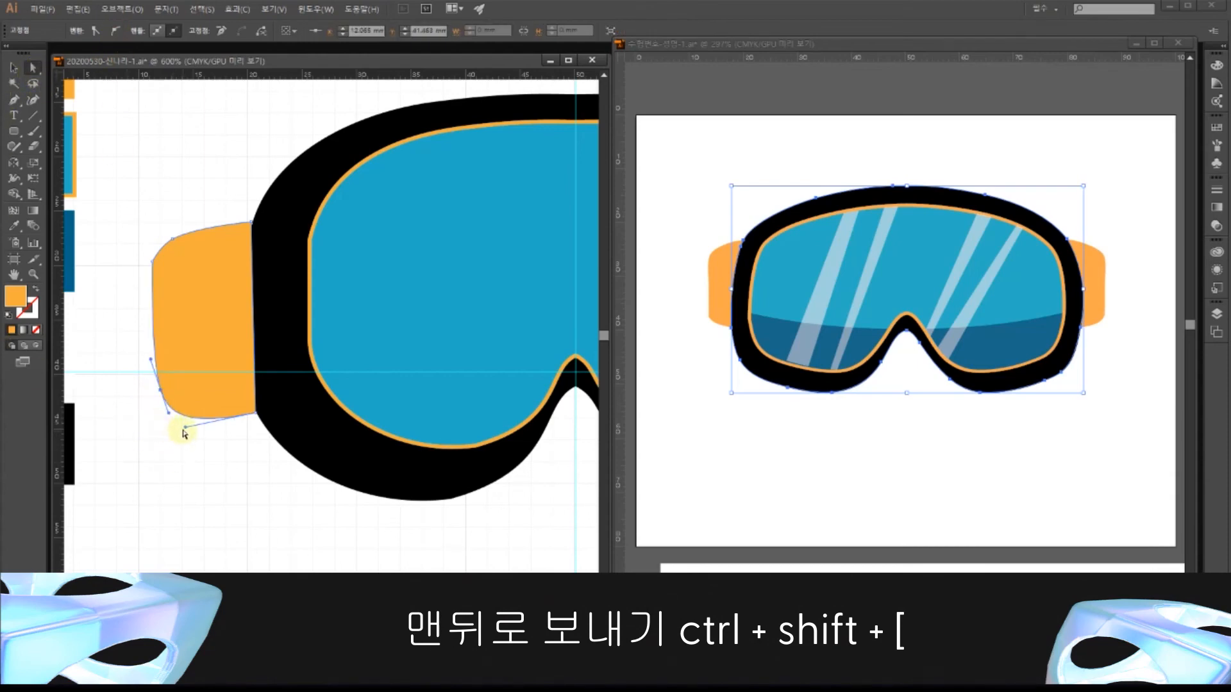
click(13, 68)
click(196, 297)
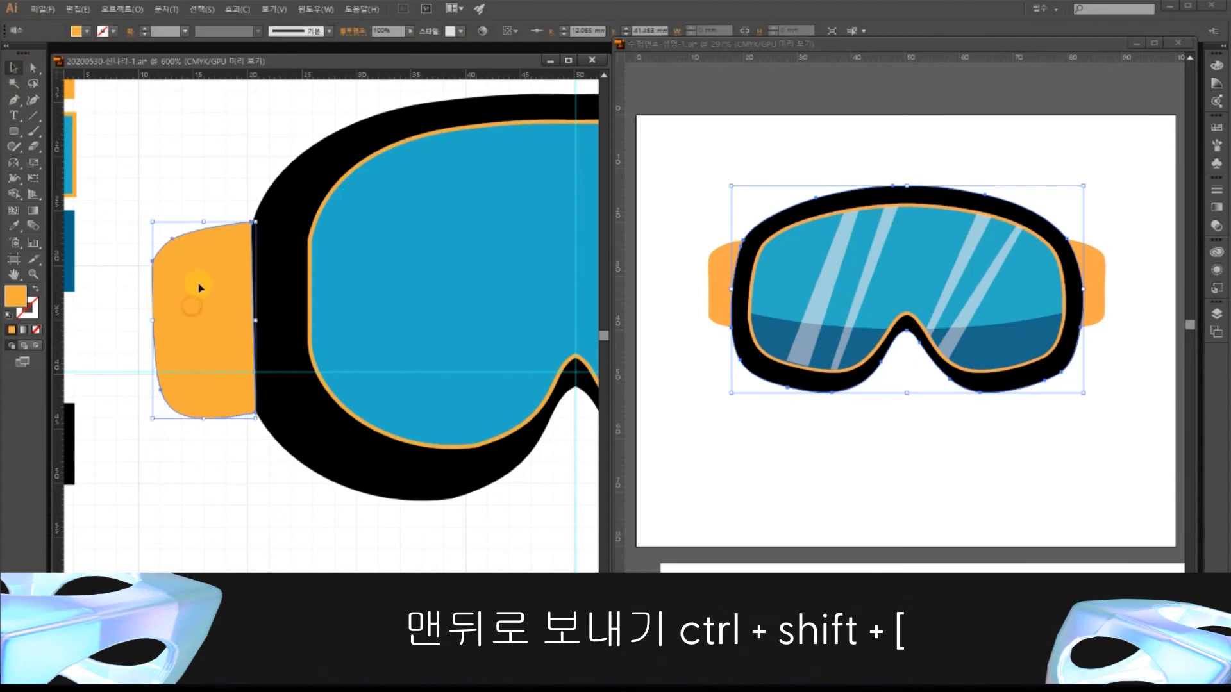
Send the orange strap to the back behind the frame and fit the artboard in view.
right_click(199, 283)
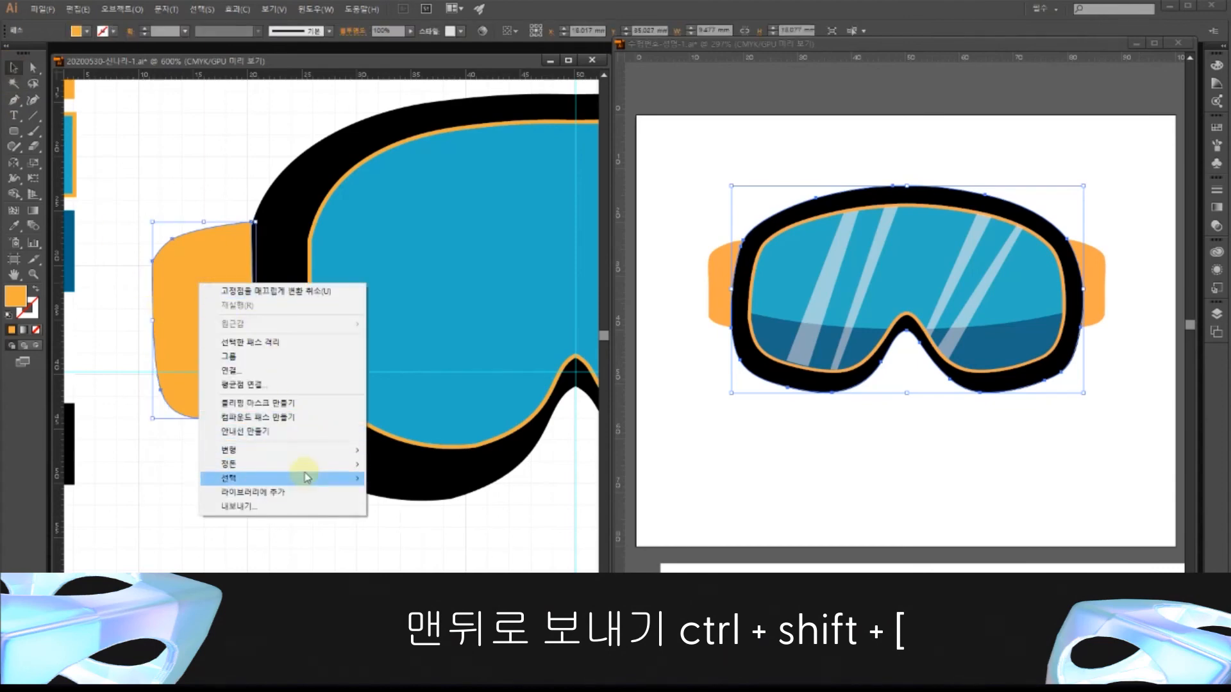
mouse_move(314, 464)
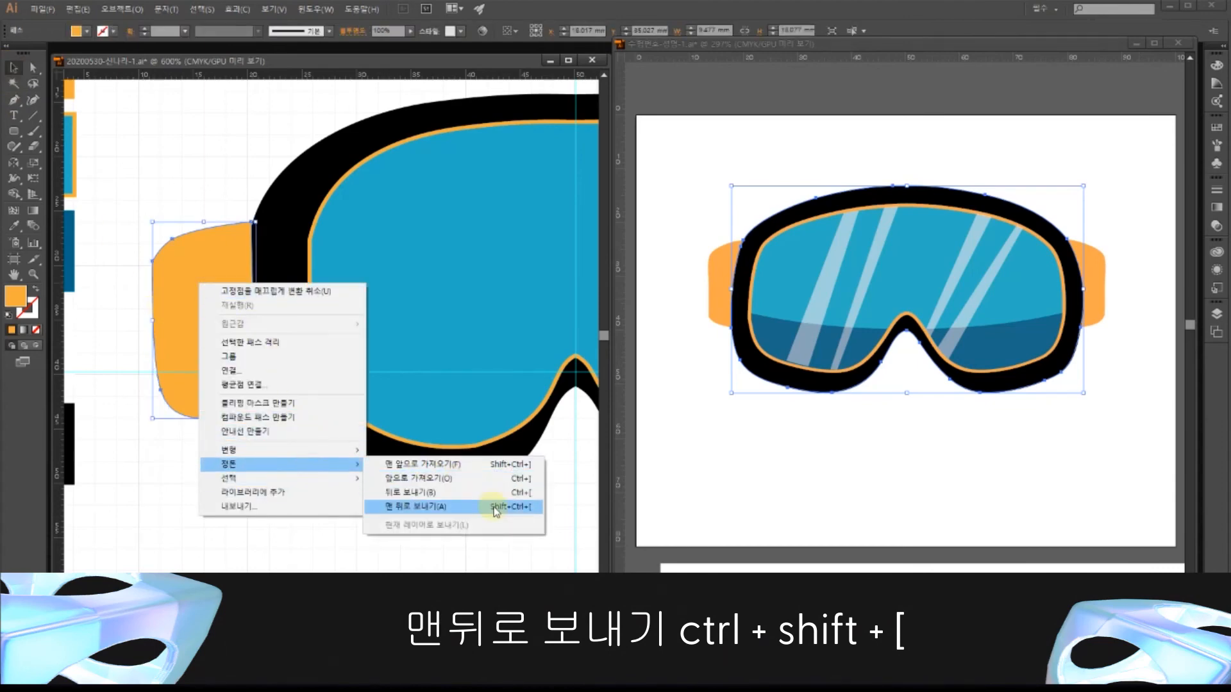
click(495, 509)
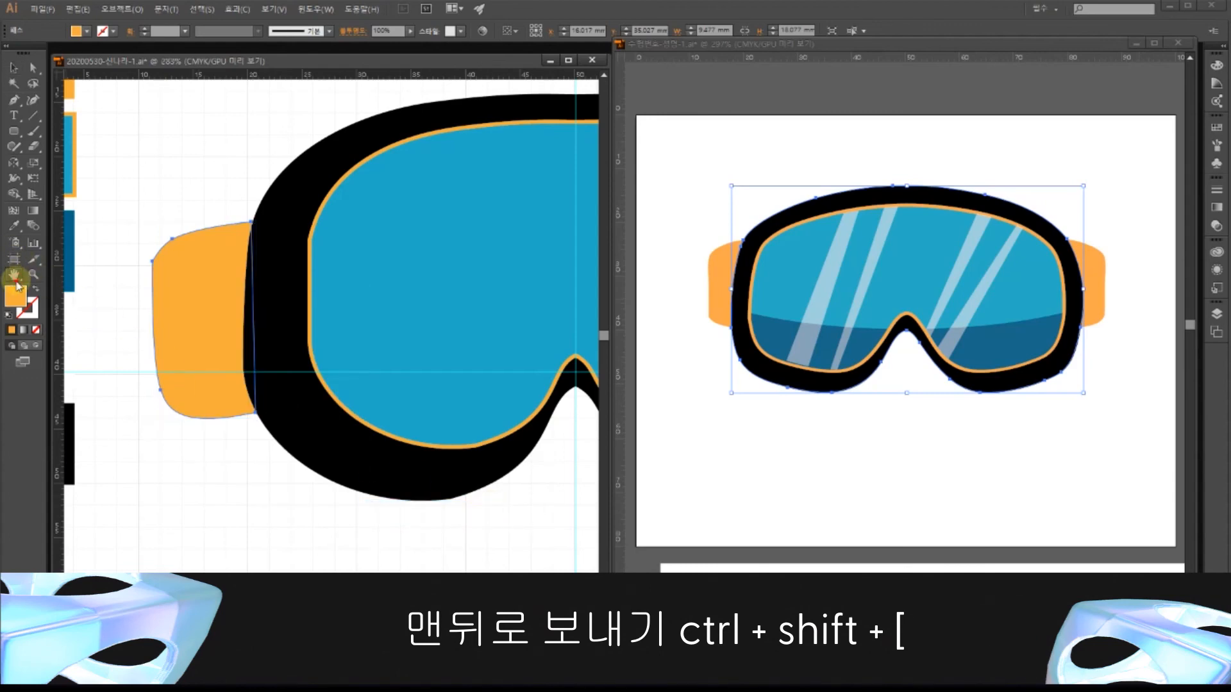
double_click(15, 277)
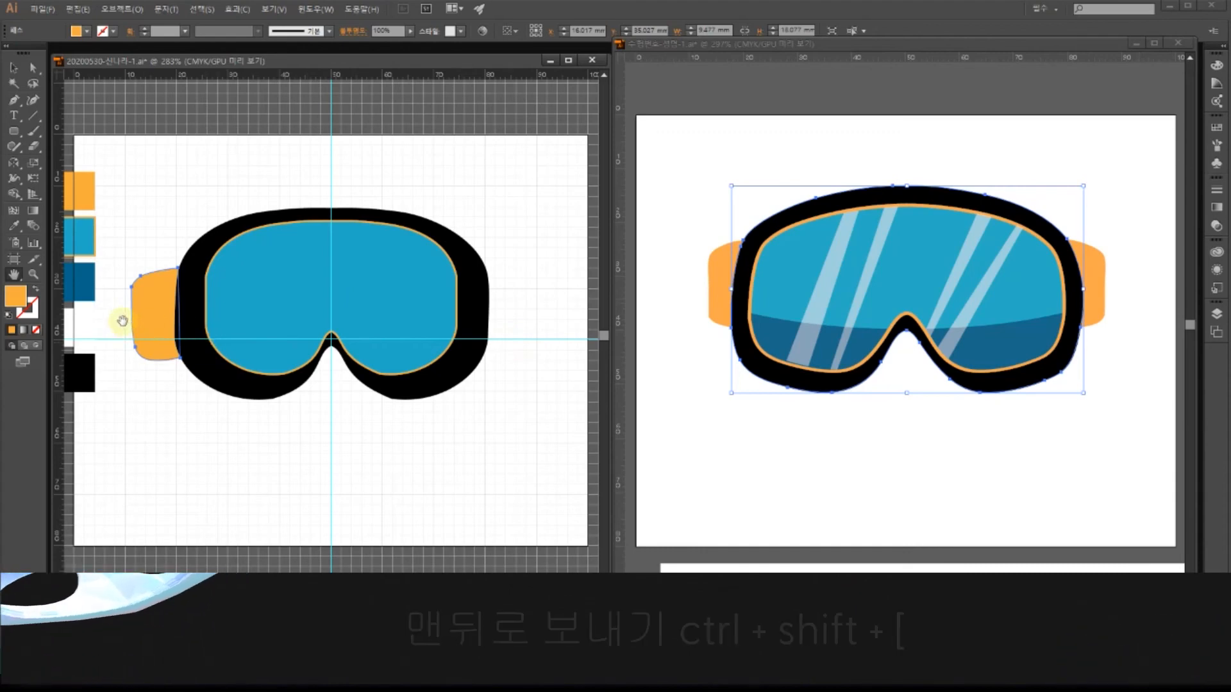
click(13, 67)
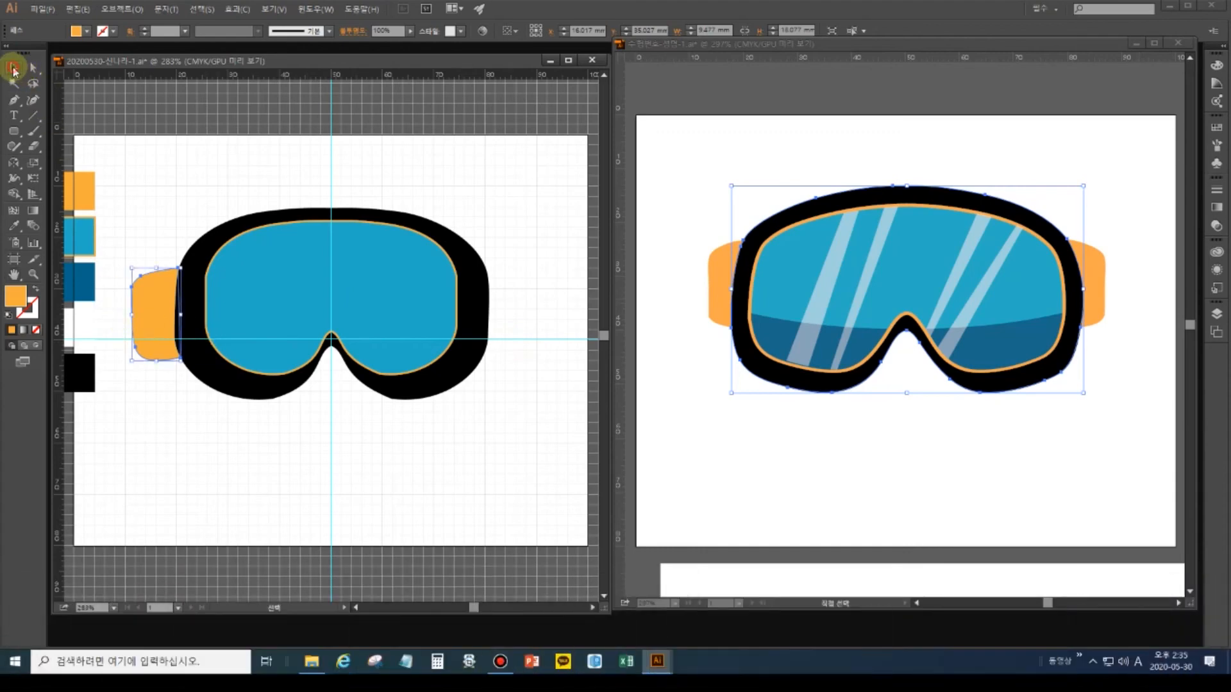
Reflect a copy of the left orange strap across the goggles' vertical centre line onto the right side.
click(124, 286)
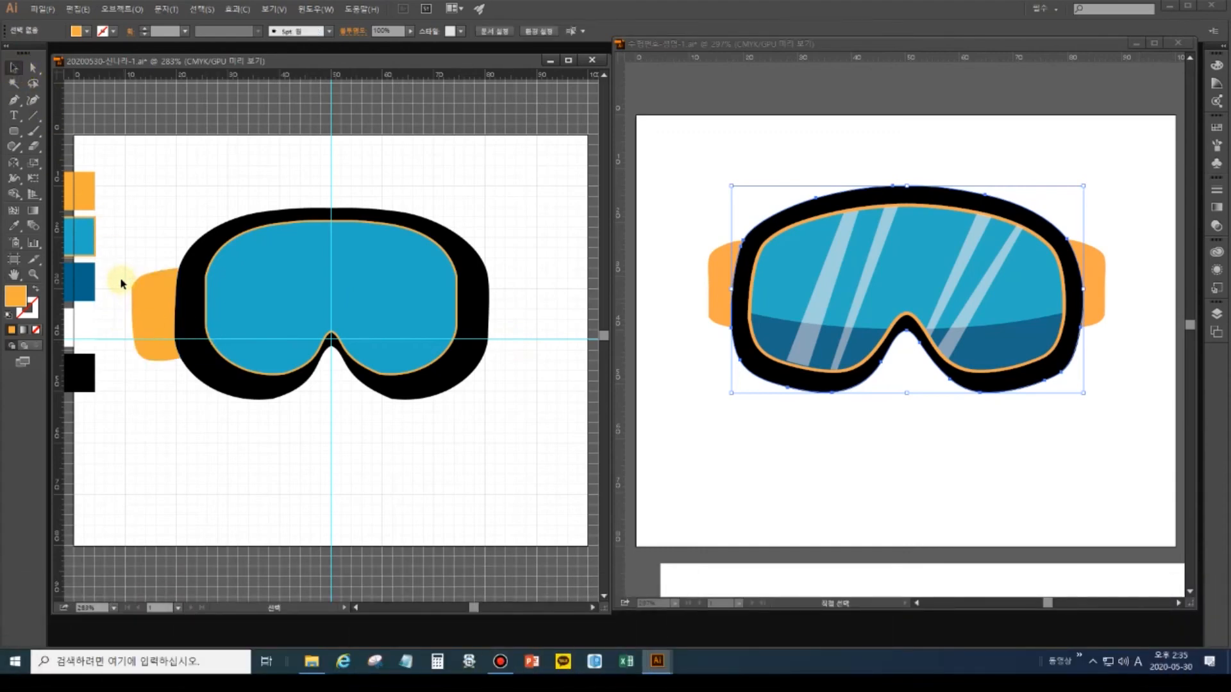
click(149, 339)
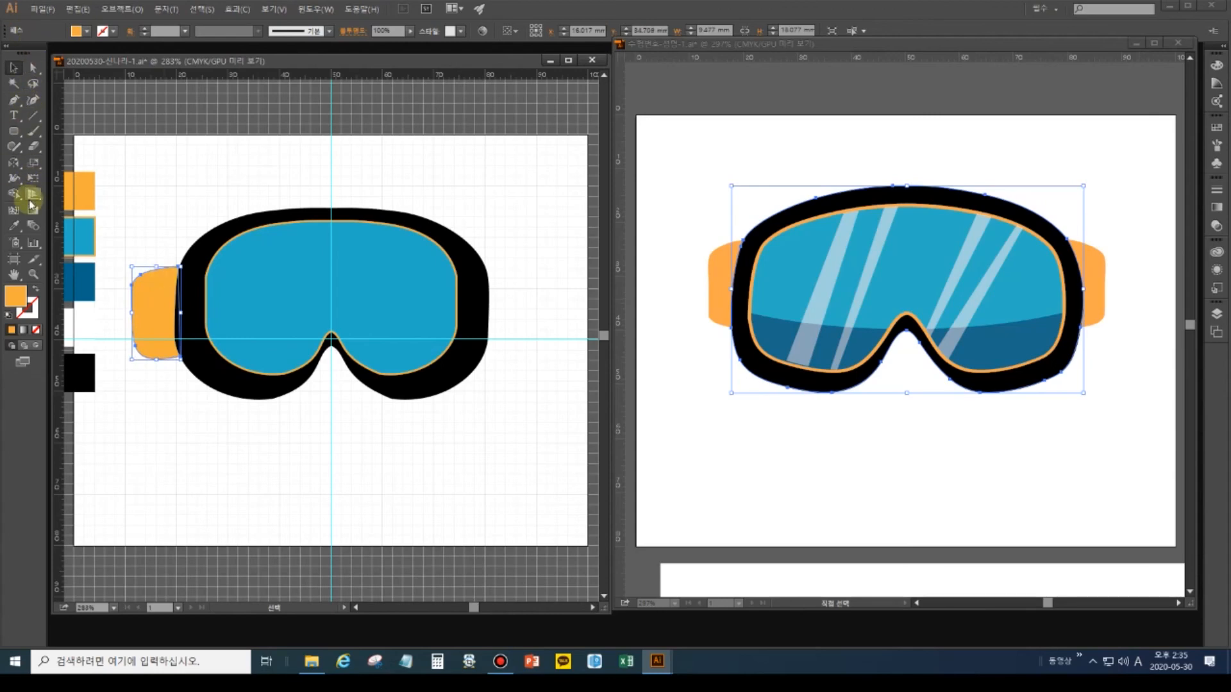
click(14, 163)
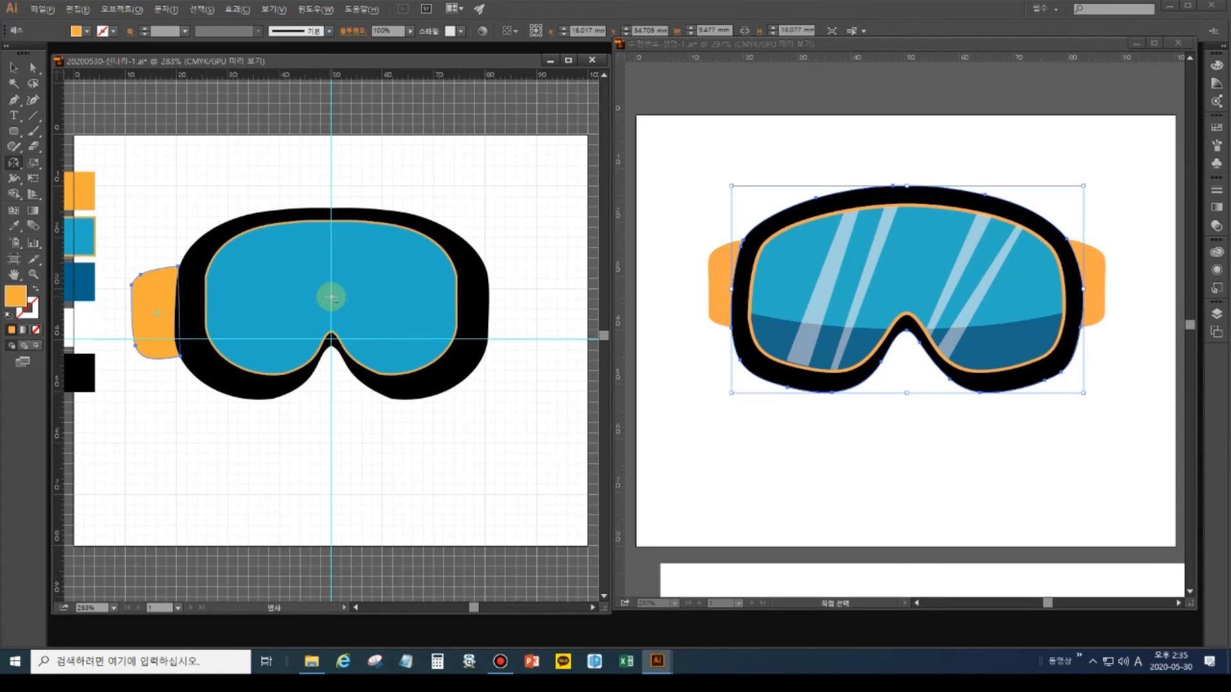
alt+click(332, 297)
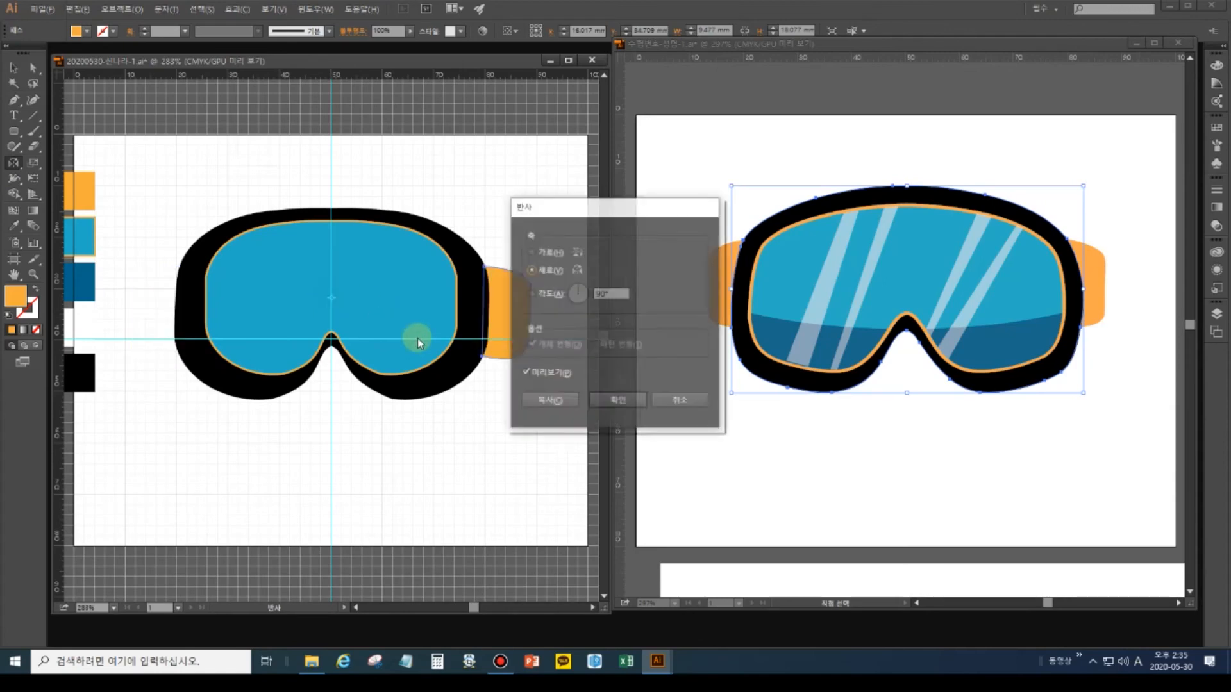
click(558, 403)
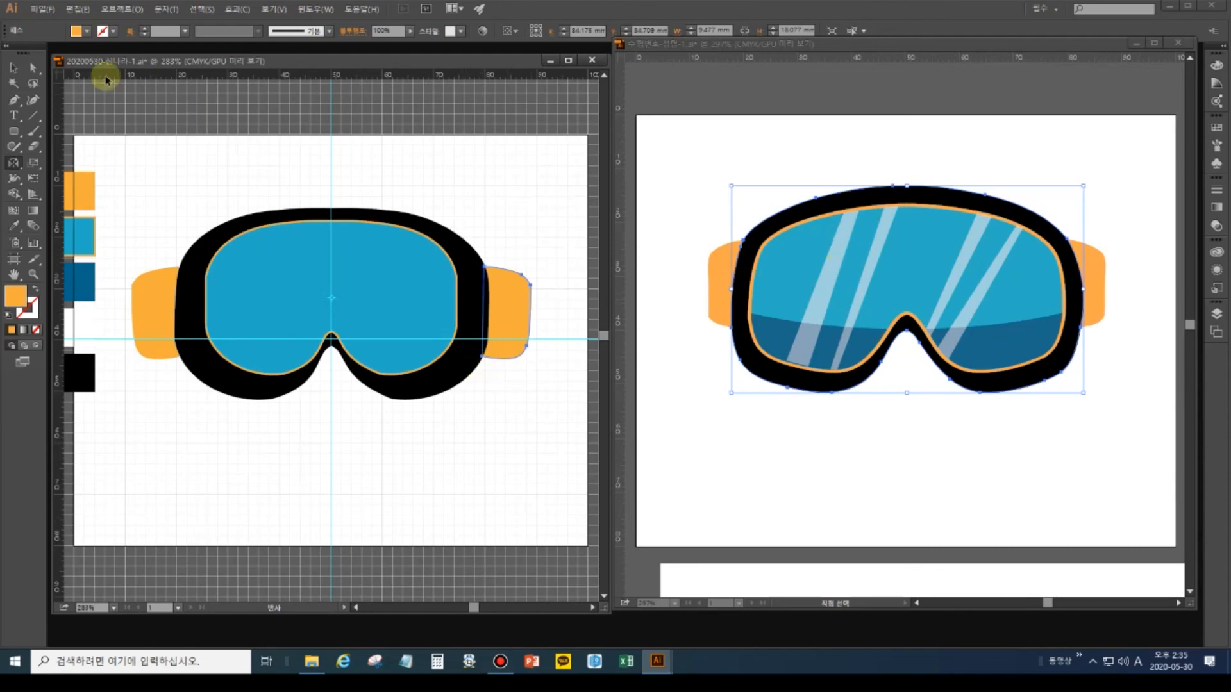
click(13, 68)
click(221, 173)
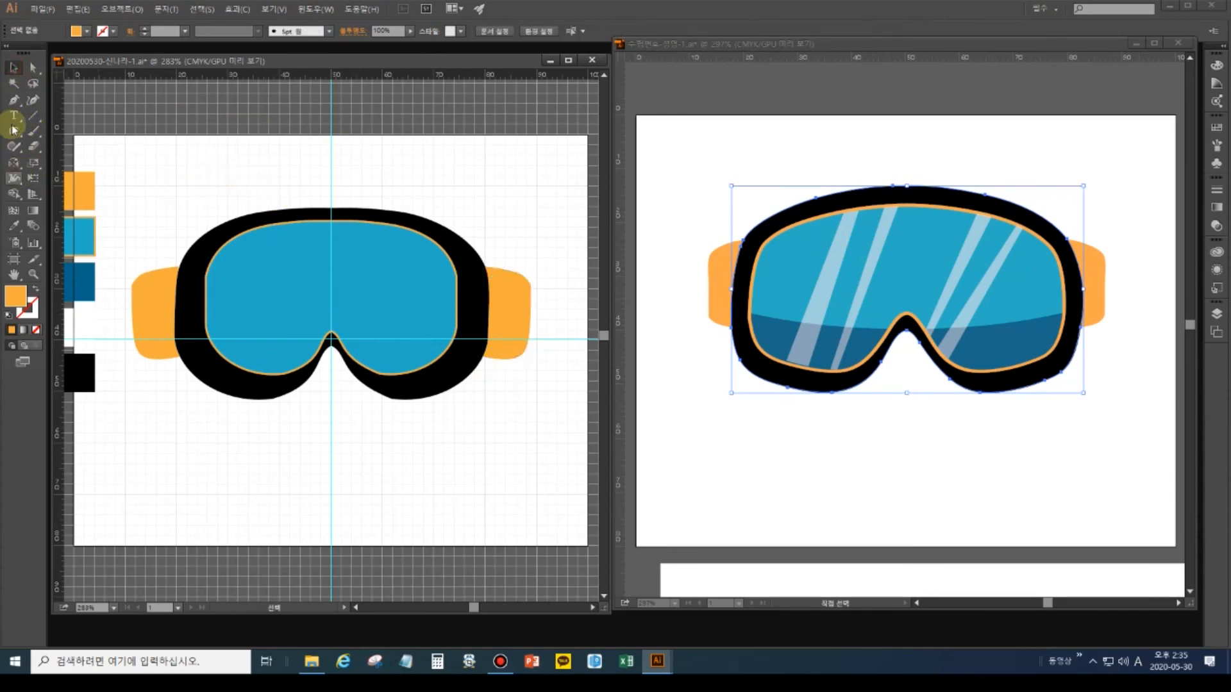
Draw a curved shadow shape across the lower part of the left lens.
click(14, 99)
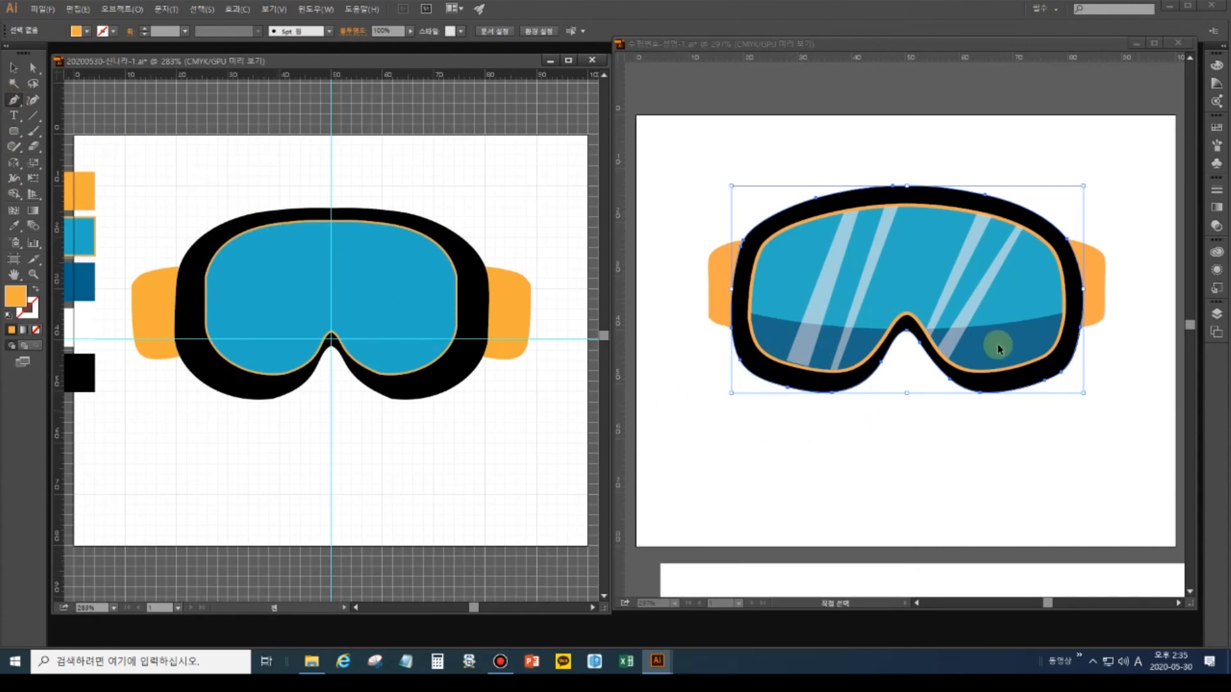
click(206, 321)
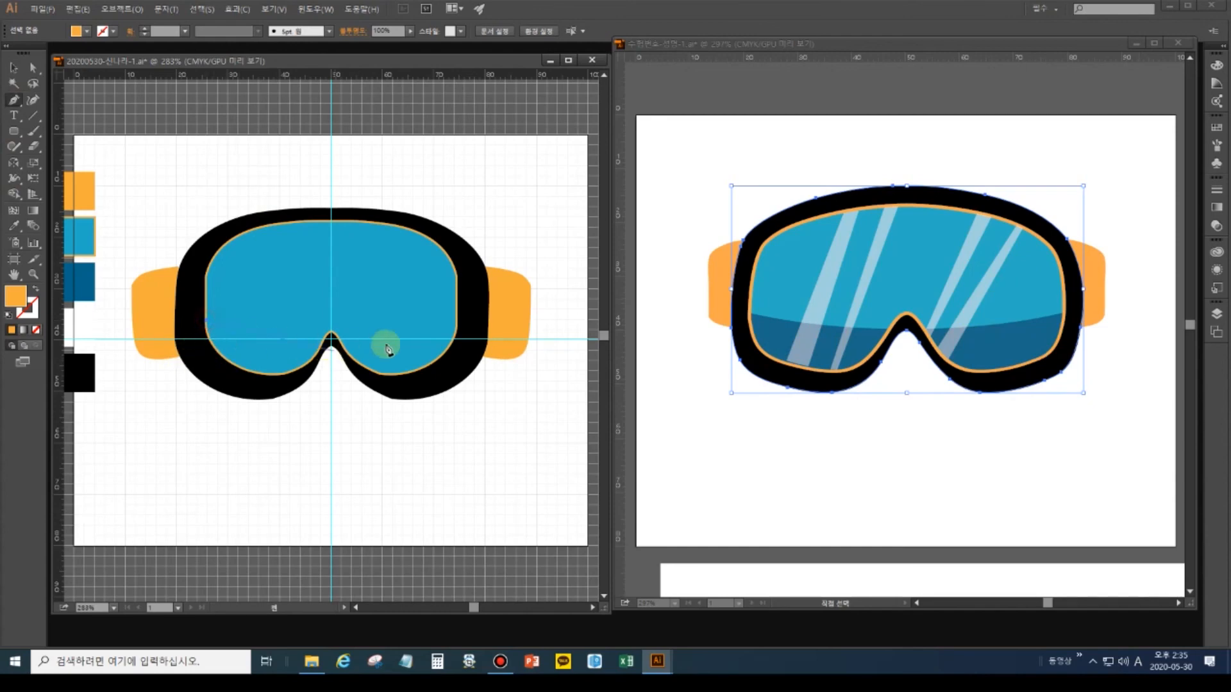
drag(323, 336, 405, 331)
click(329, 338)
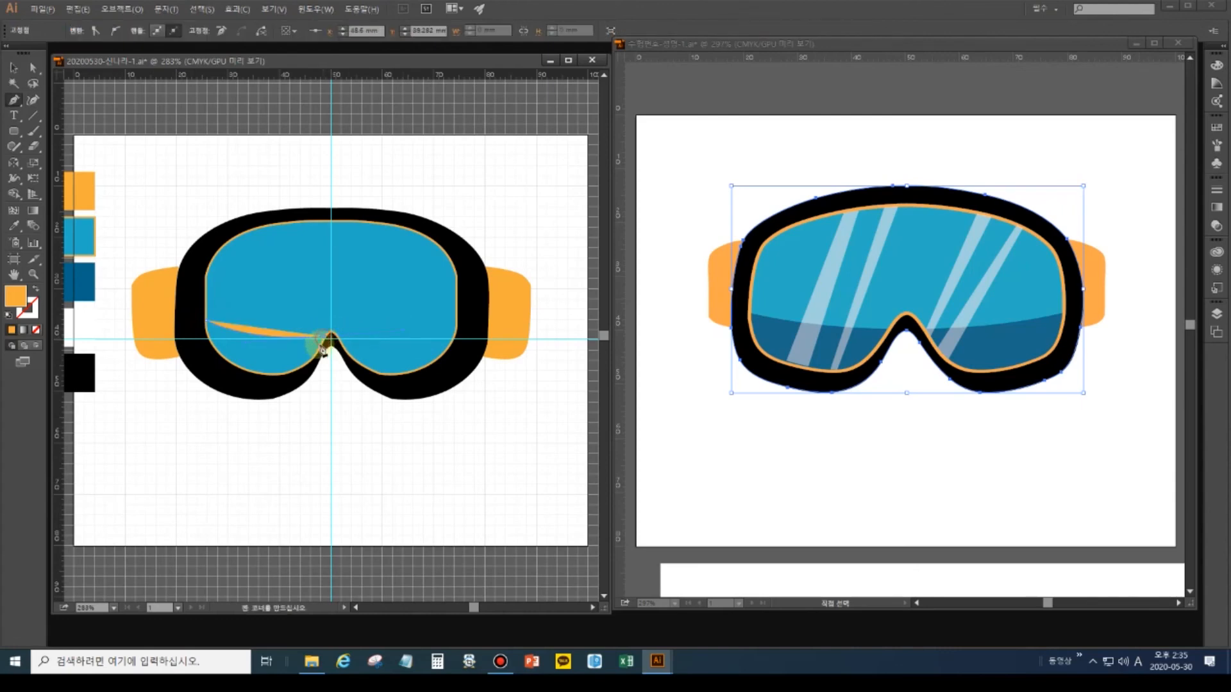
drag(259, 373, 204, 363)
click(258, 372)
click(205, 321)
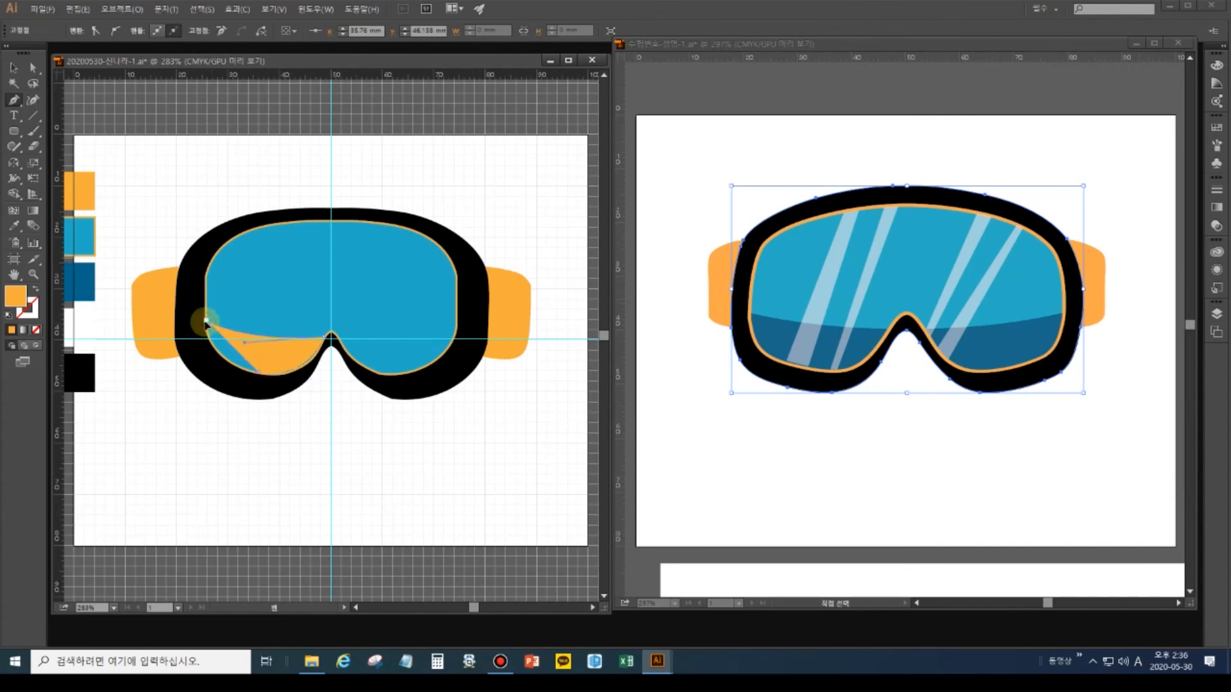
drag(196, 281, 205, 289)
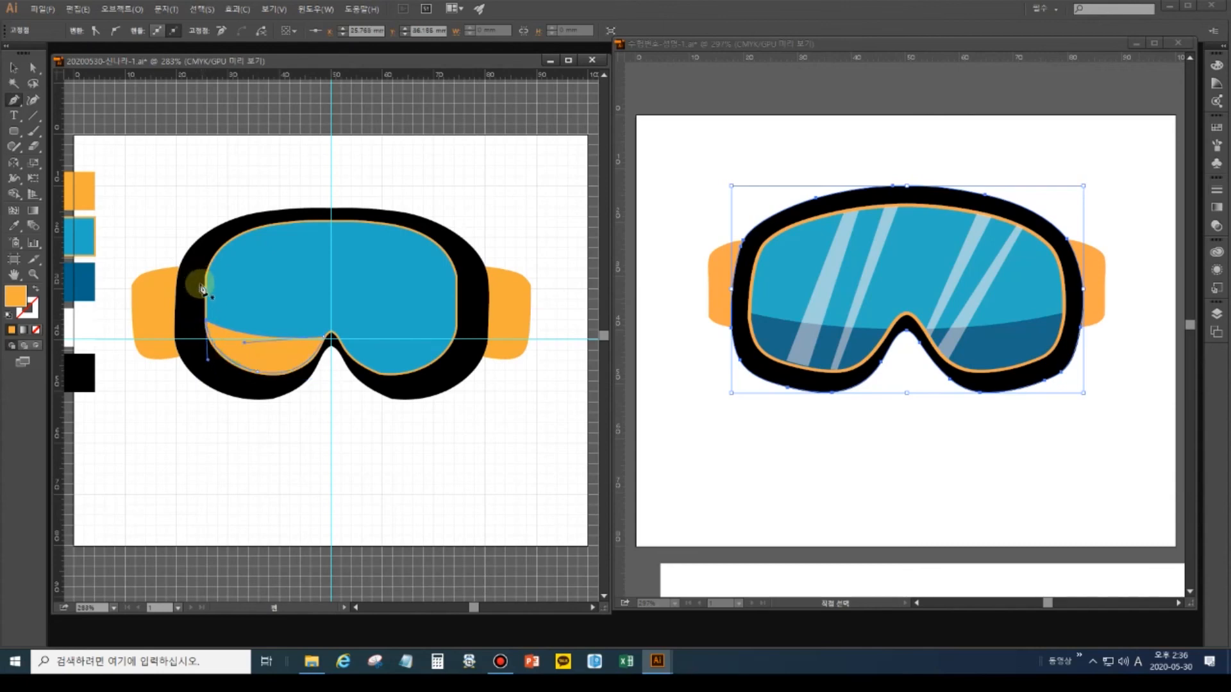
Fill the shadow shape with the dark-blue swatch colour and select it.
click(13, 225)
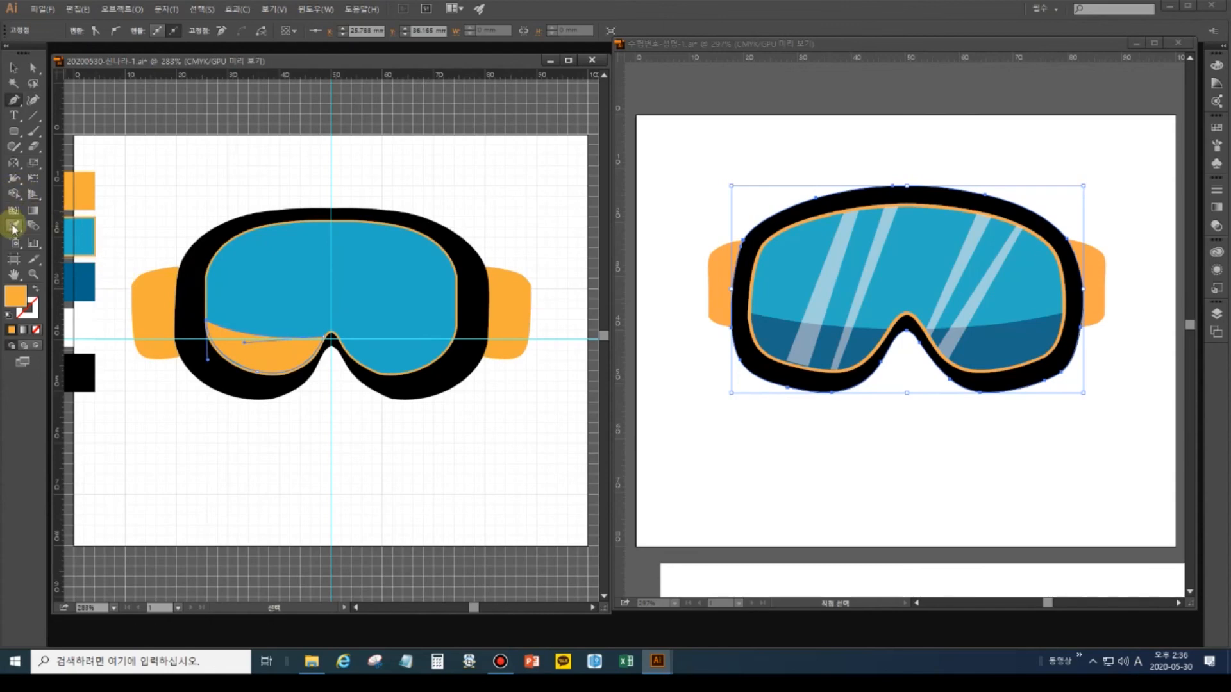
click(83, 281)
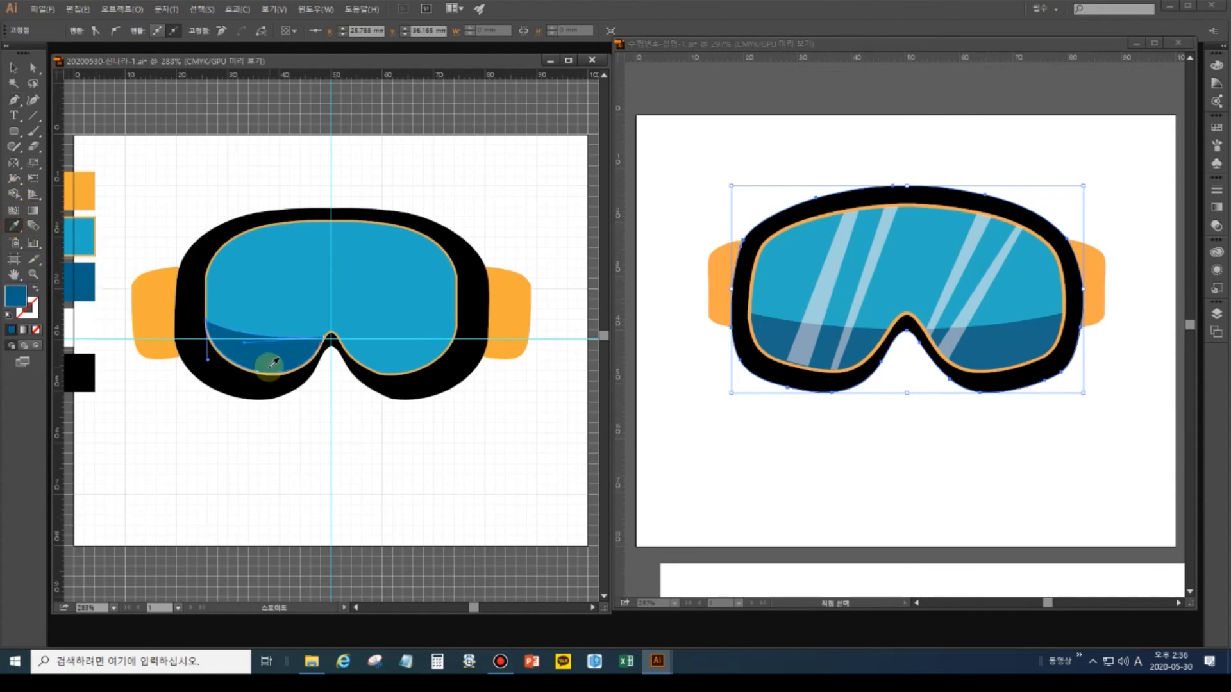
click(14, 66)
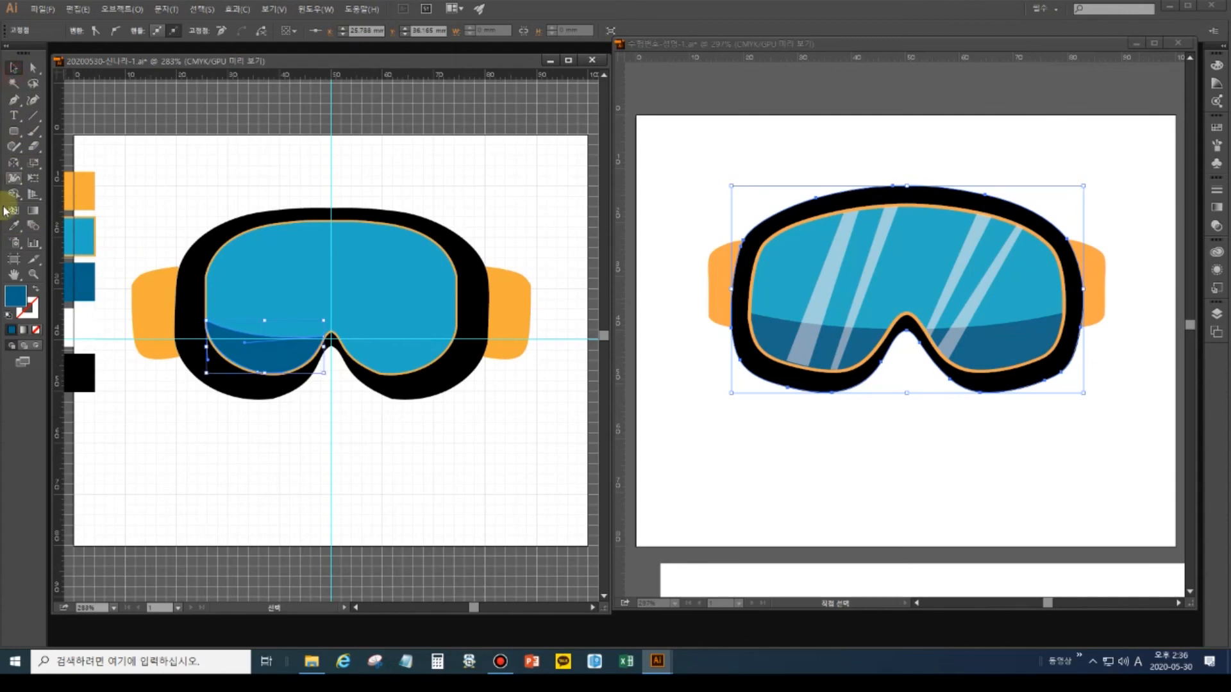
Cancel a first reflect attempt and reselect the dark lens shading shape.
click(13, 163)
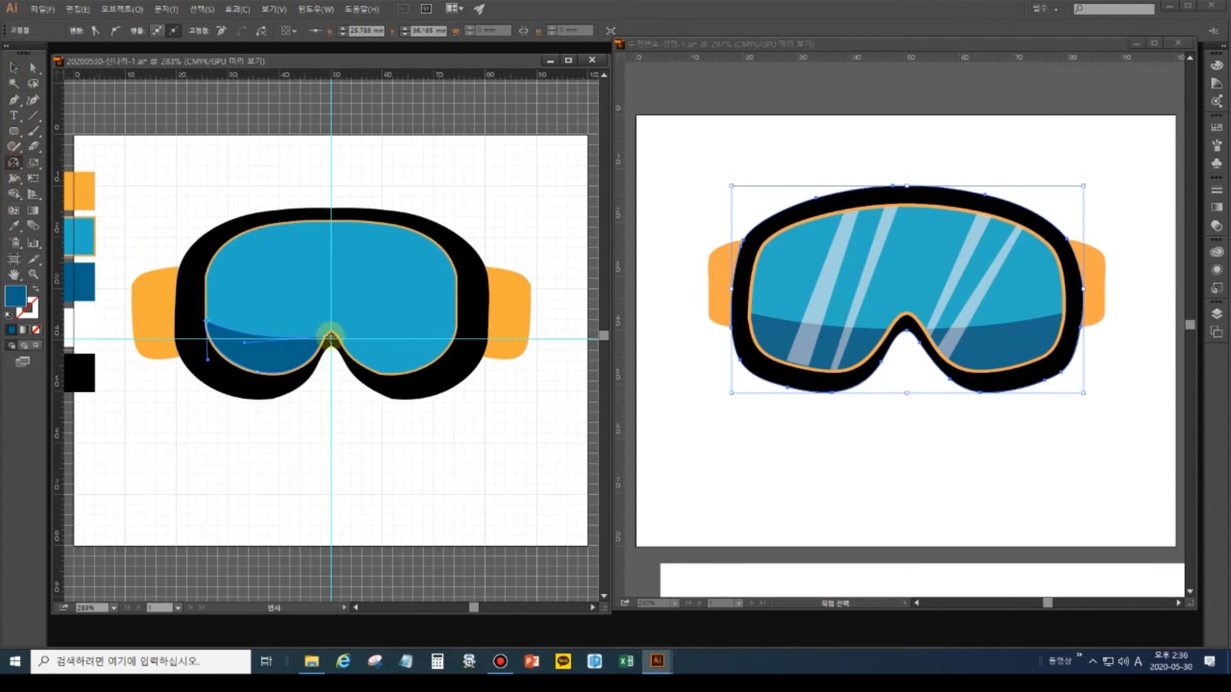
alt+click(331, 337)
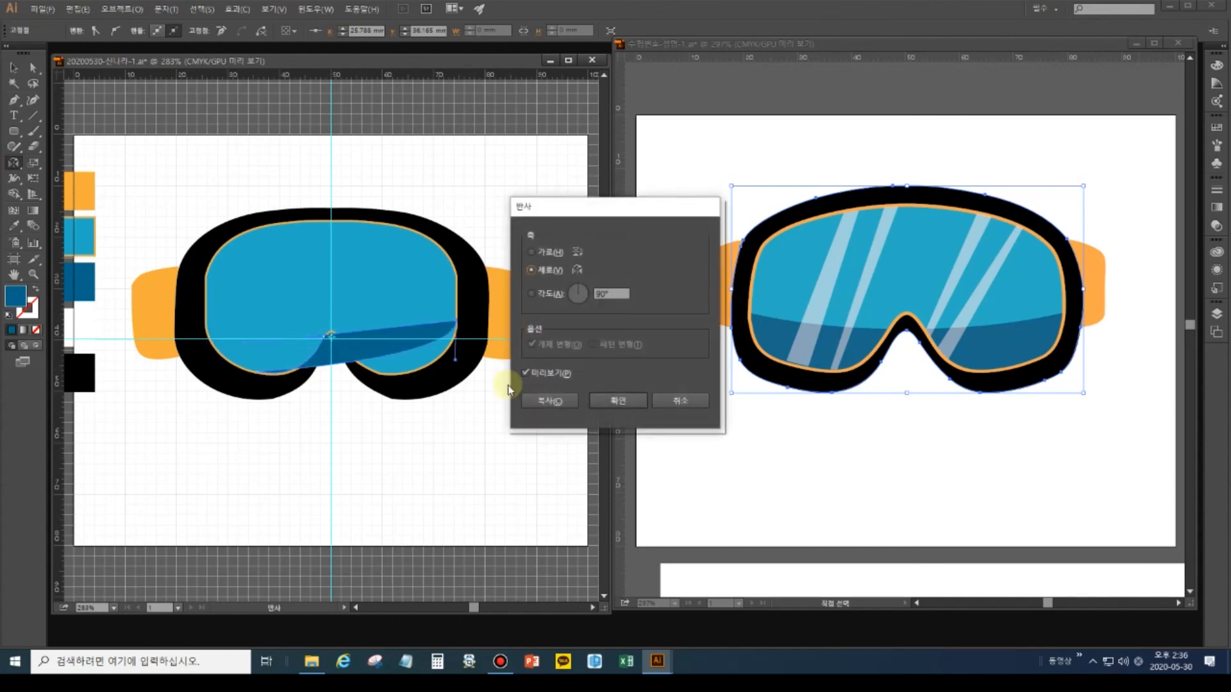
click(667, 399)
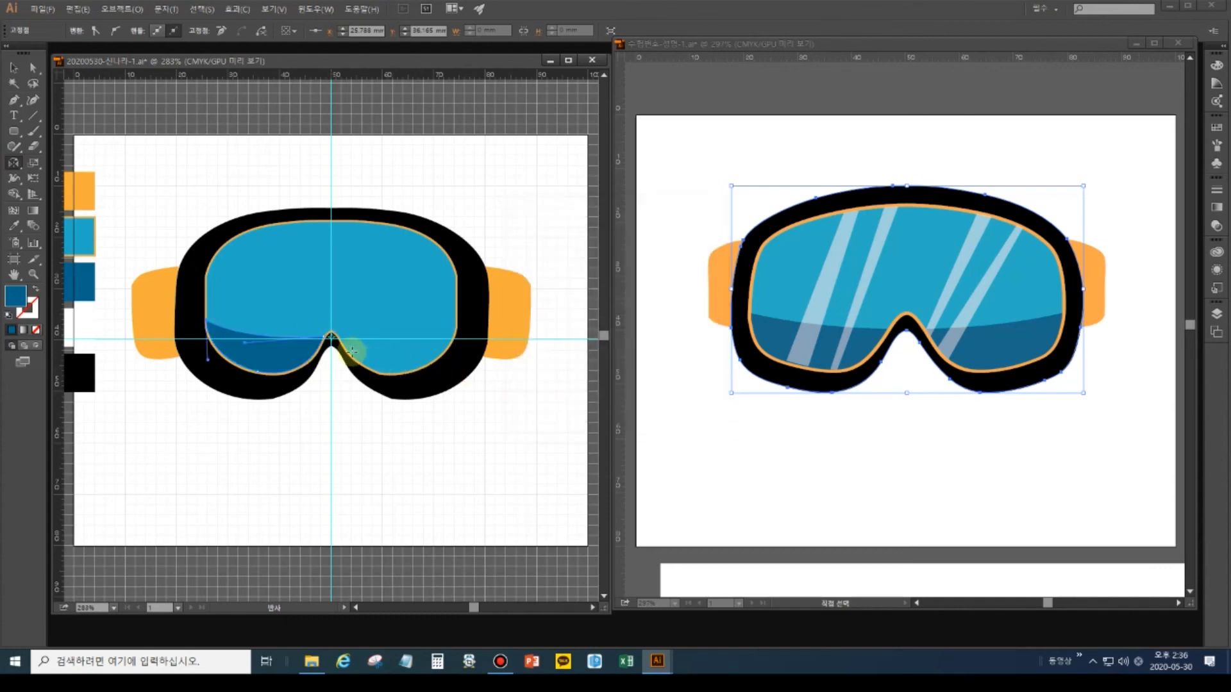
click(13, 66)
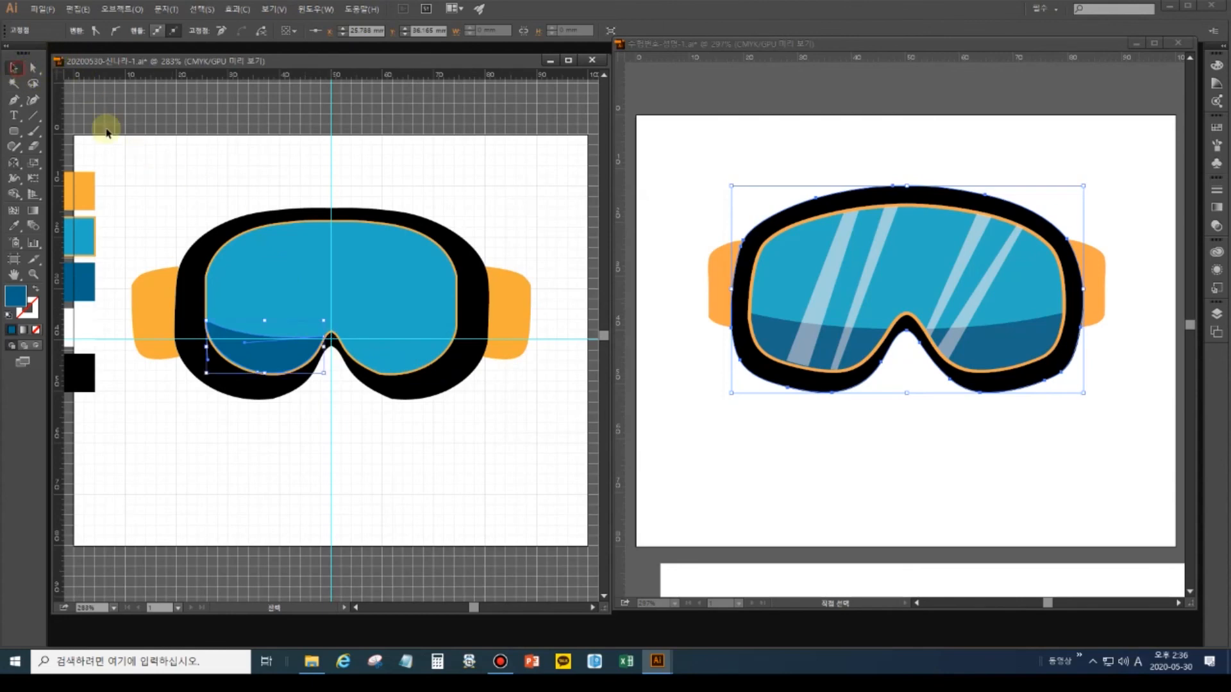
click(184, 212)
click(250, 373)
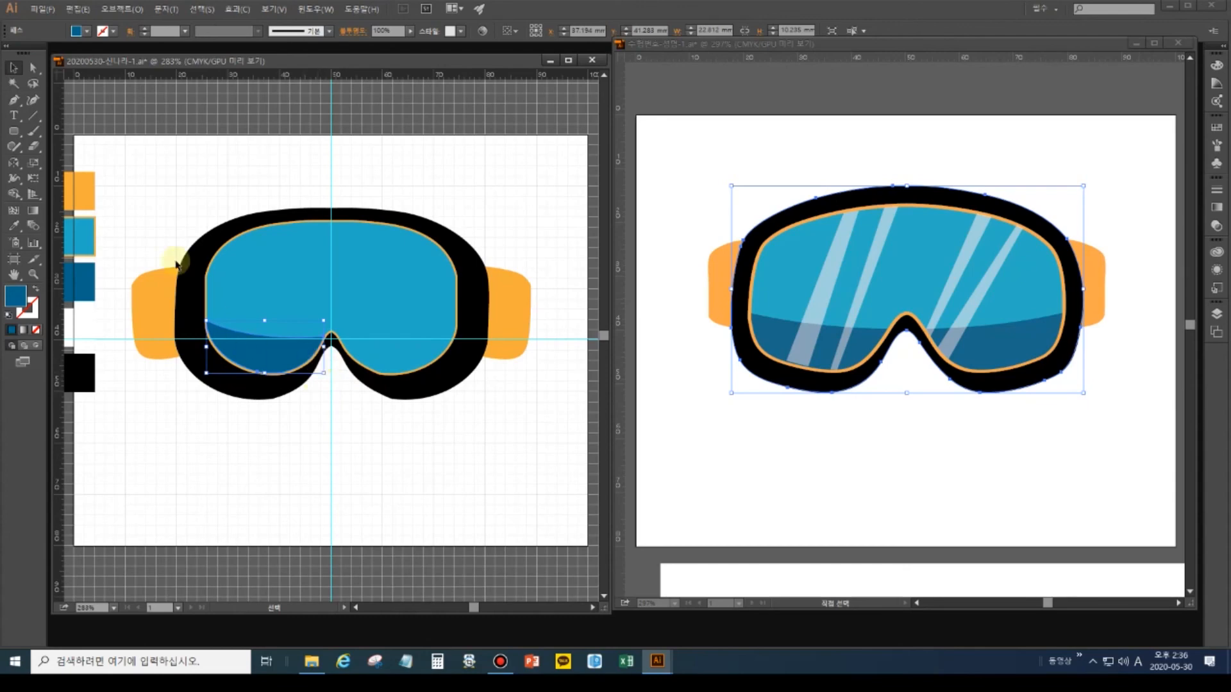
key(ctrl)
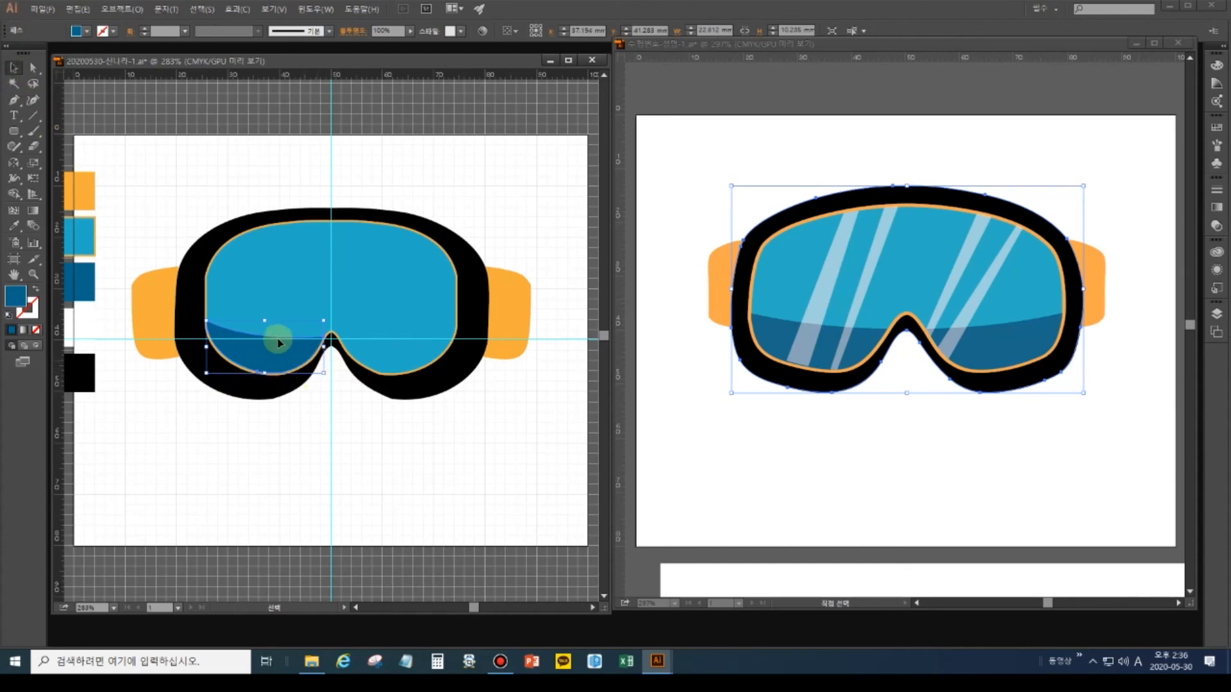
Reflect a vertical-axis copy of the dark-blue shading onto the right lens from the centre.
click(13, 165)
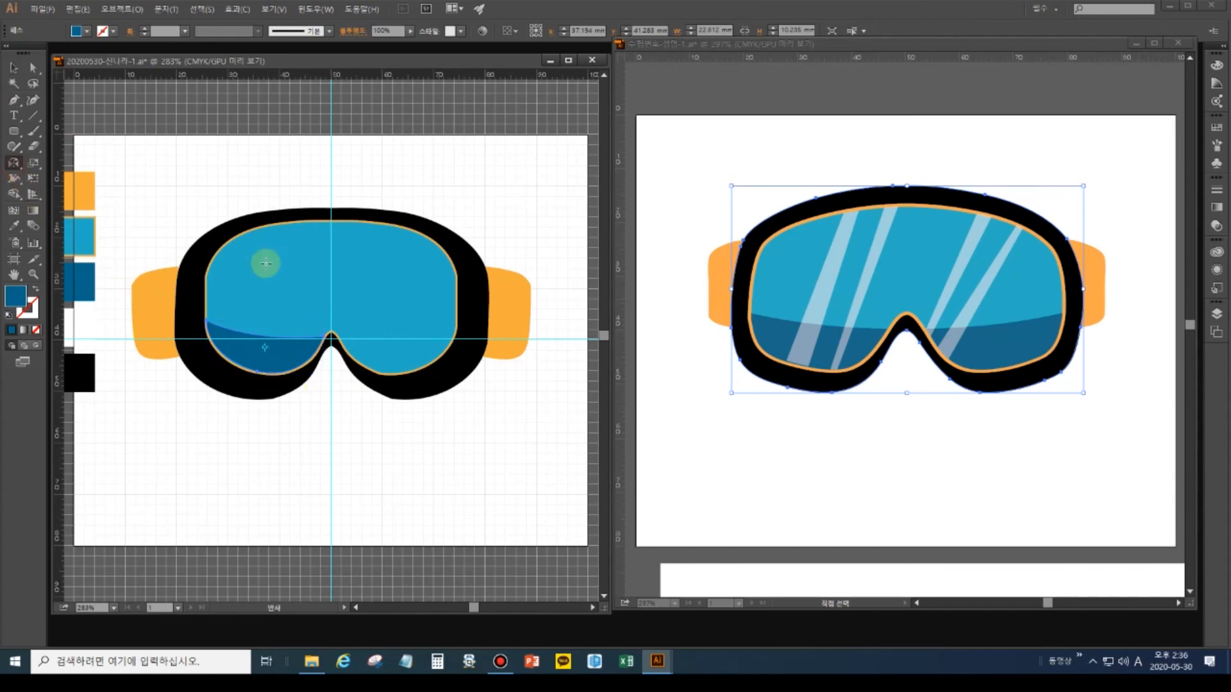
alt+click(331, 345)
click(547, 402)
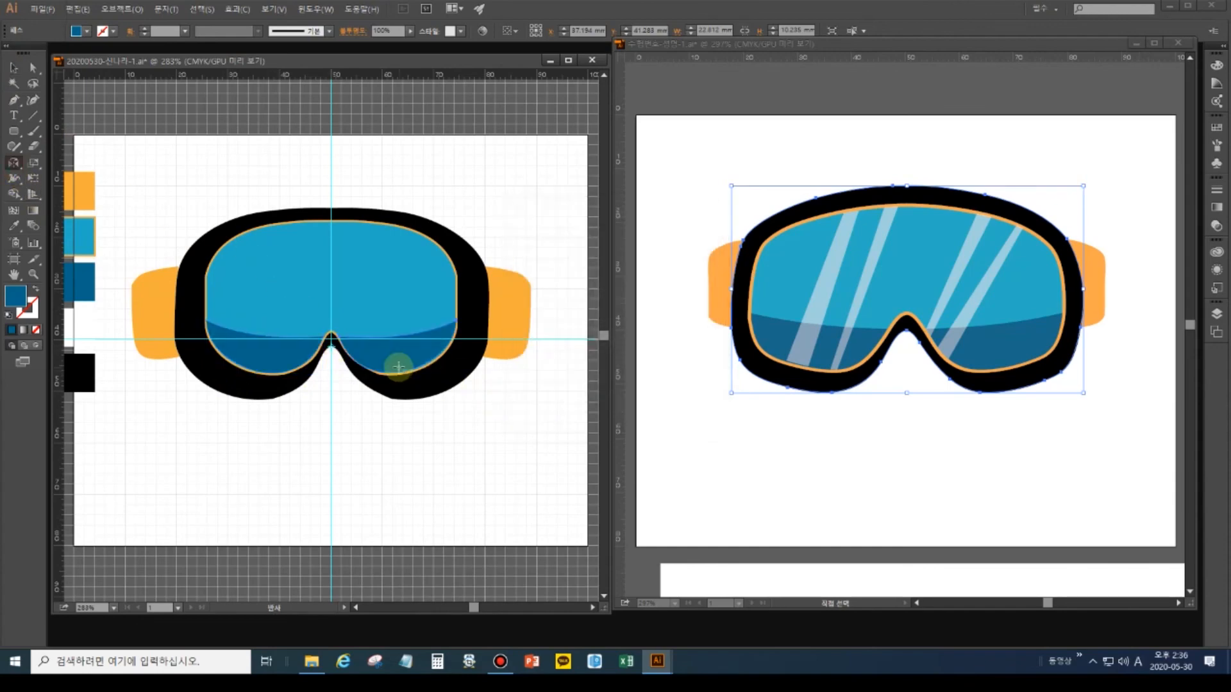
key(v)
click(306, 444)
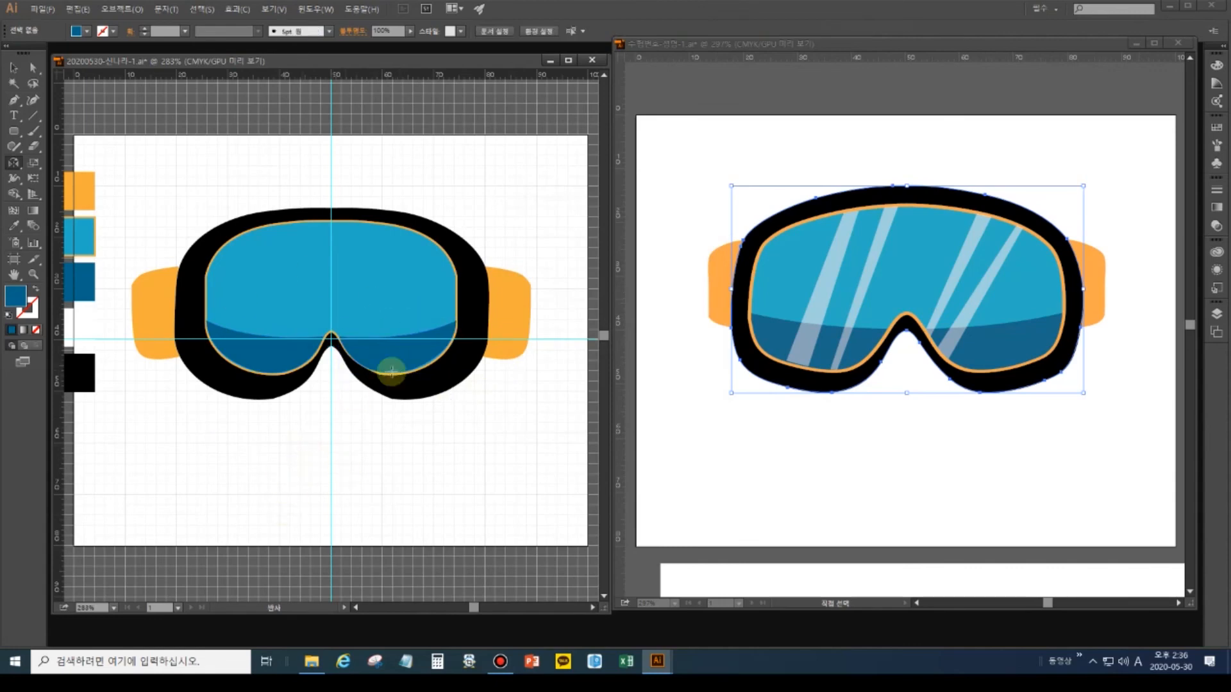
key(o)
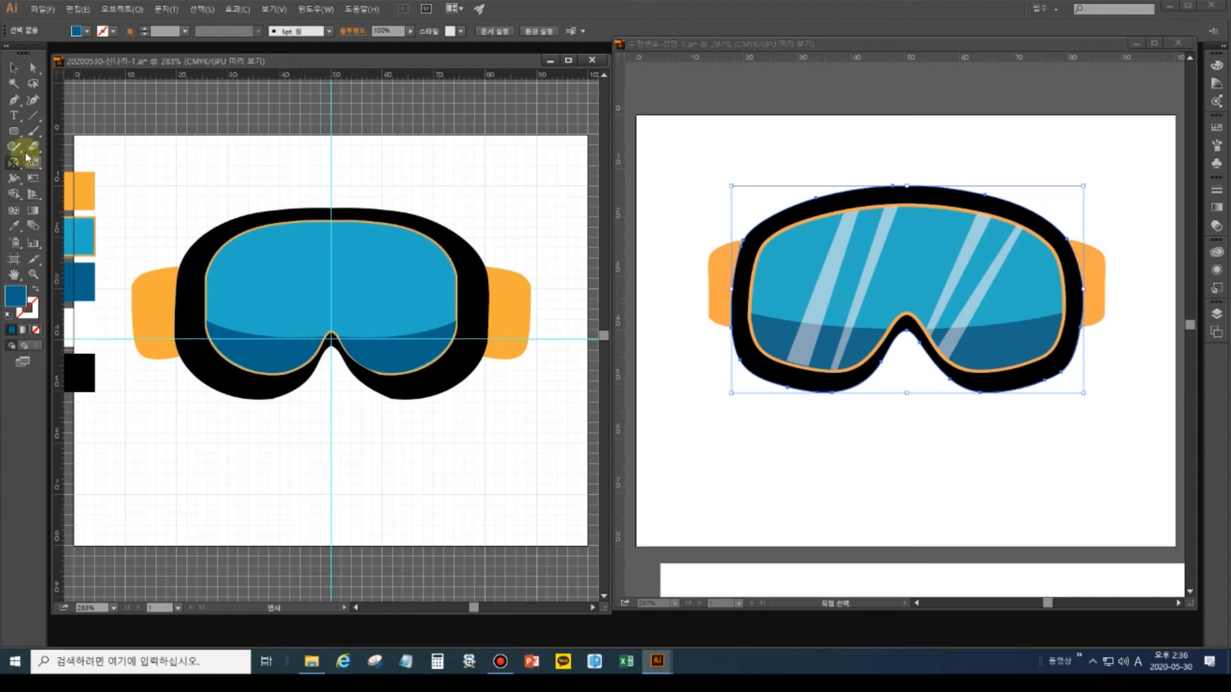
Draw a four-point diagonal stripe across the left lens and fill it white.
click(16, 103)
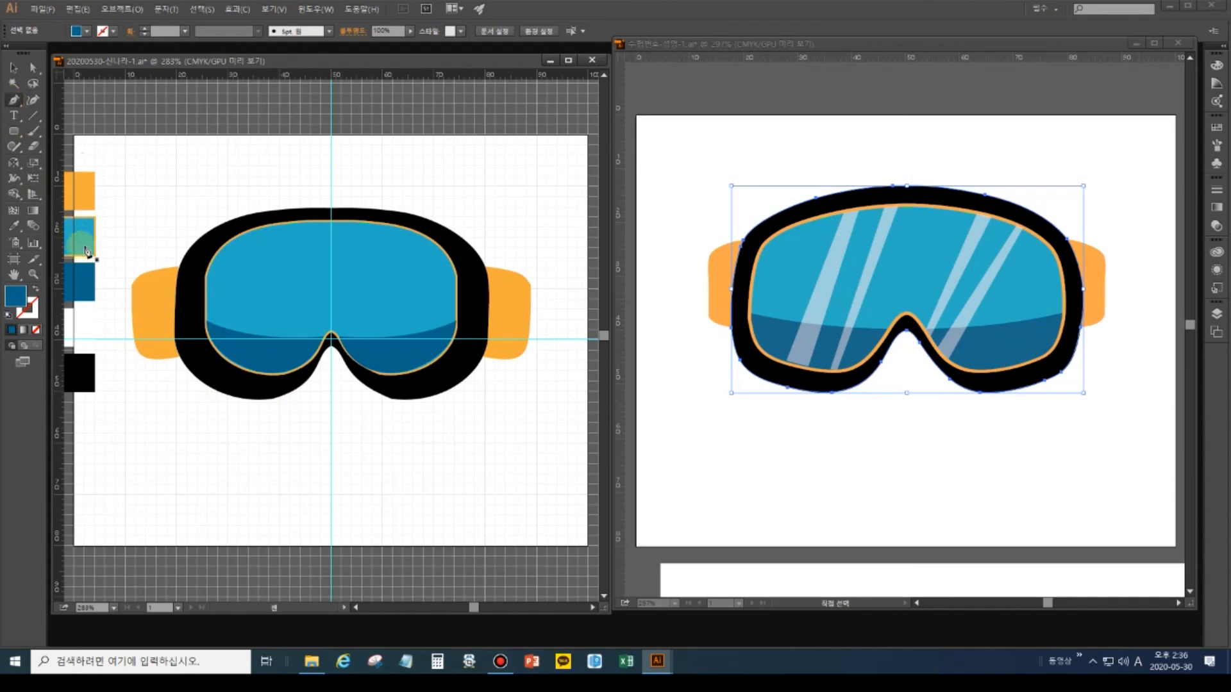
click(275, 225)
click(235, 364)
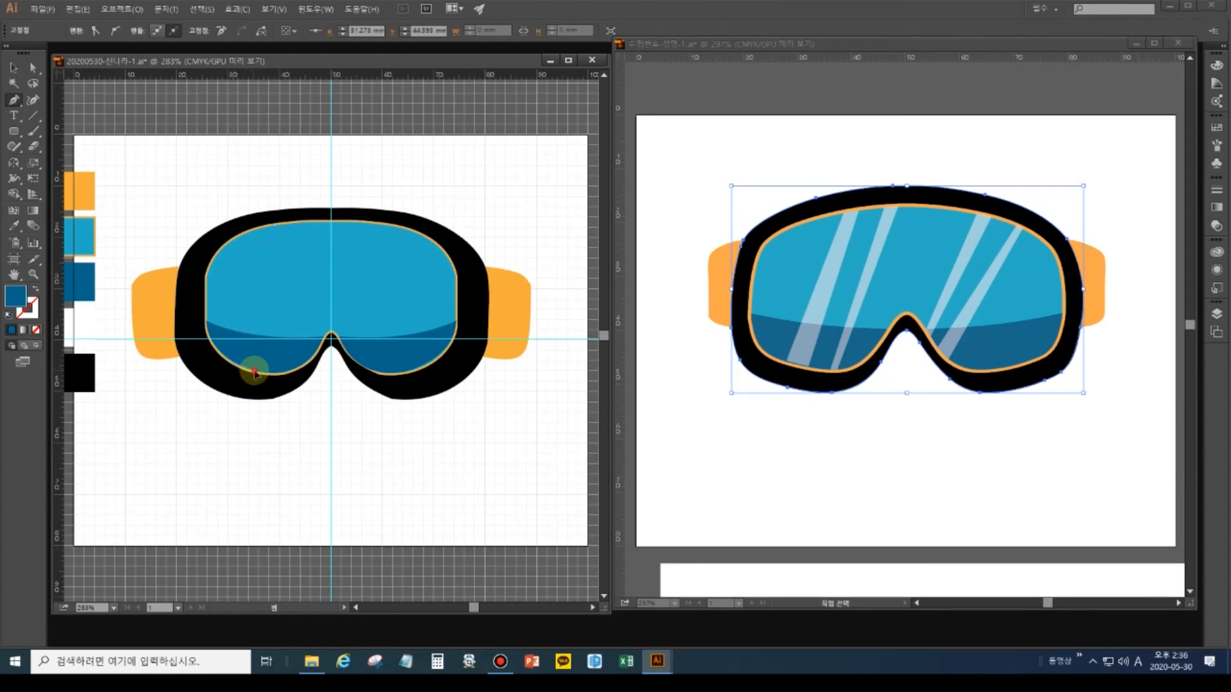
click(254, 371)
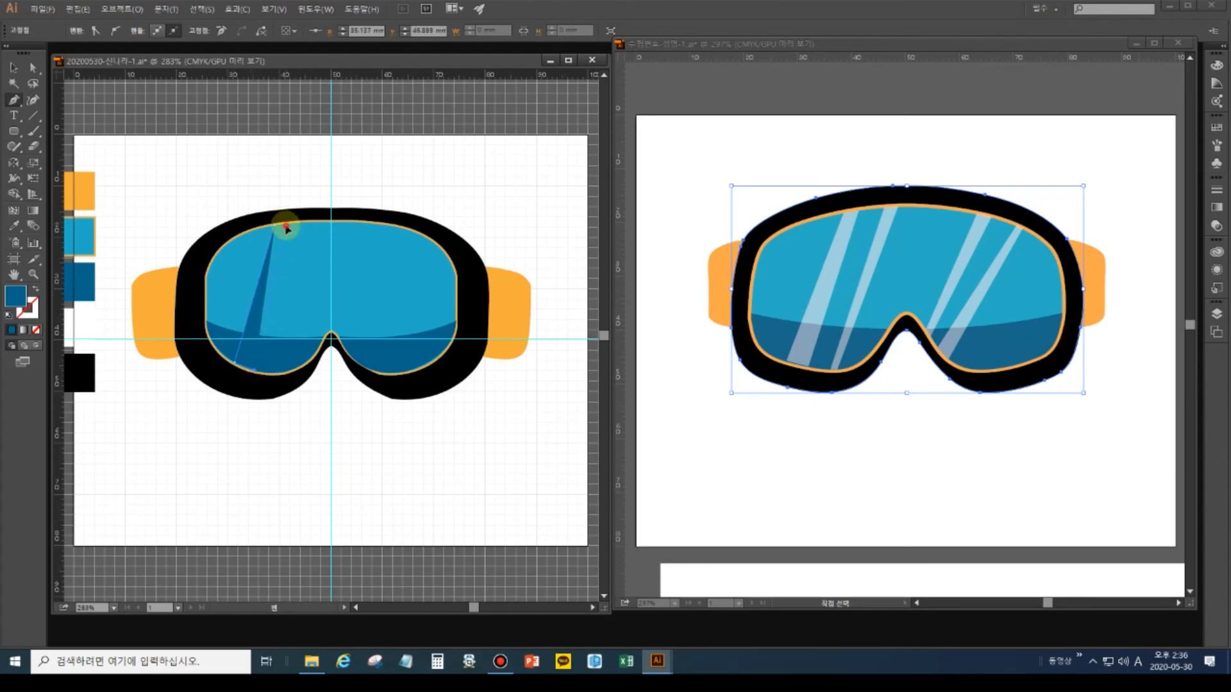
click(285, 228)
click(275, 226)
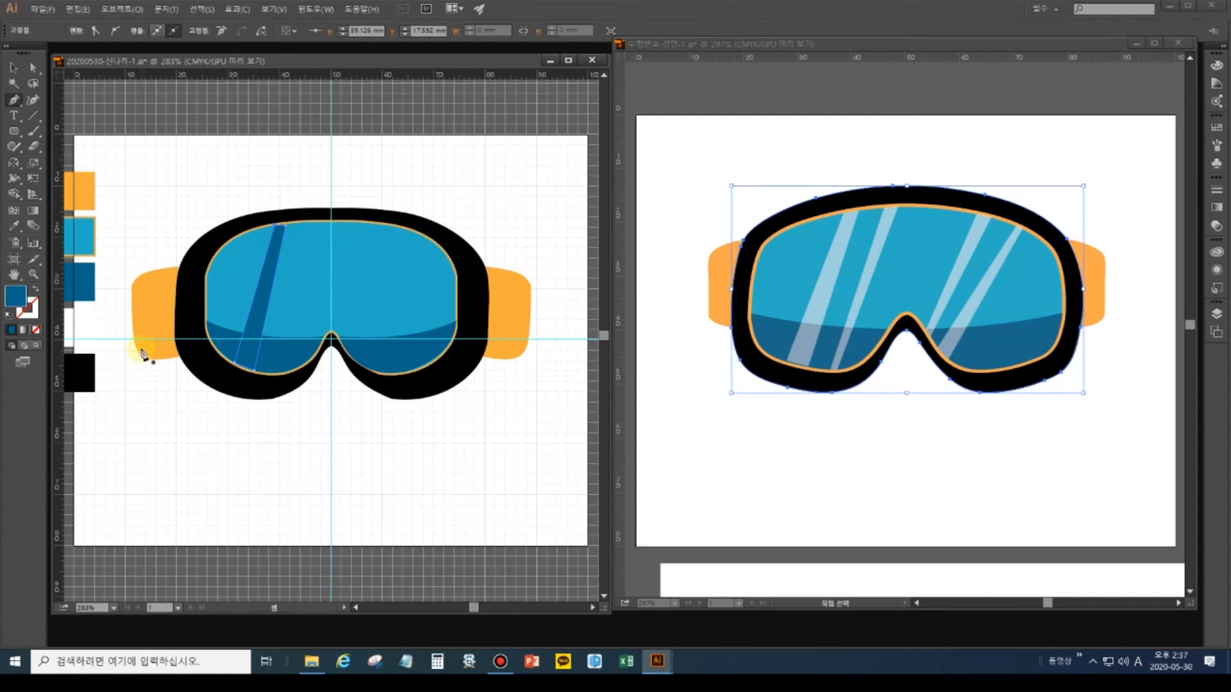
click(13, 225)
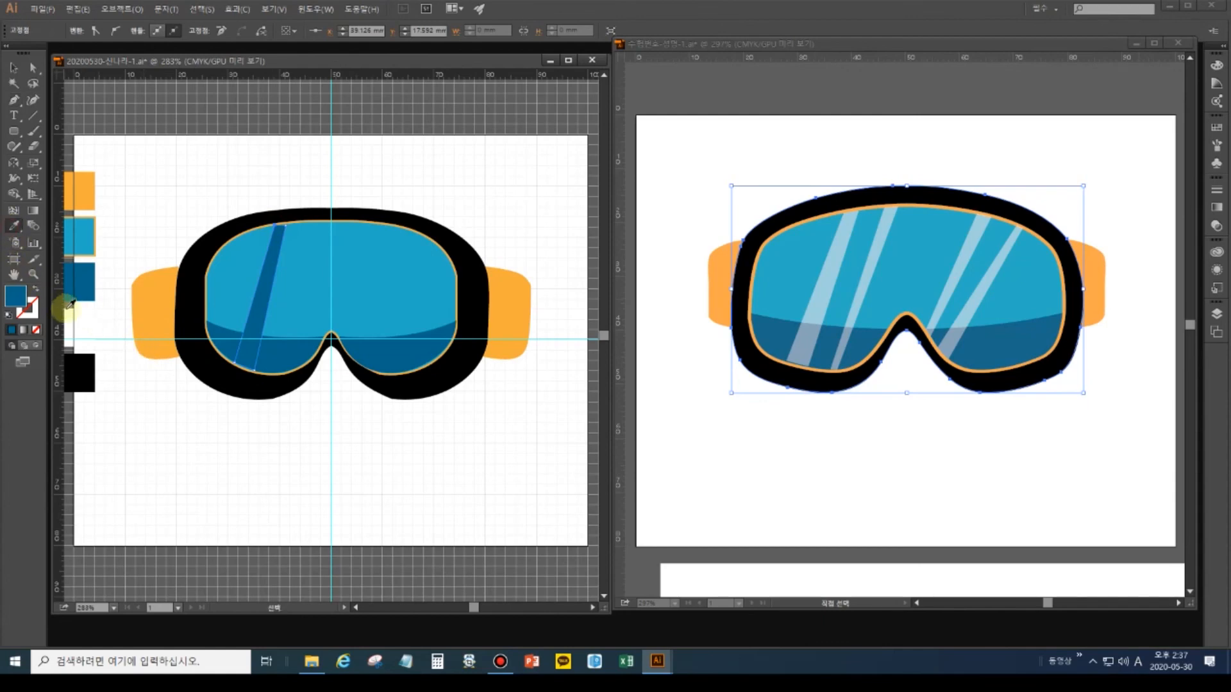
click(73, 316)
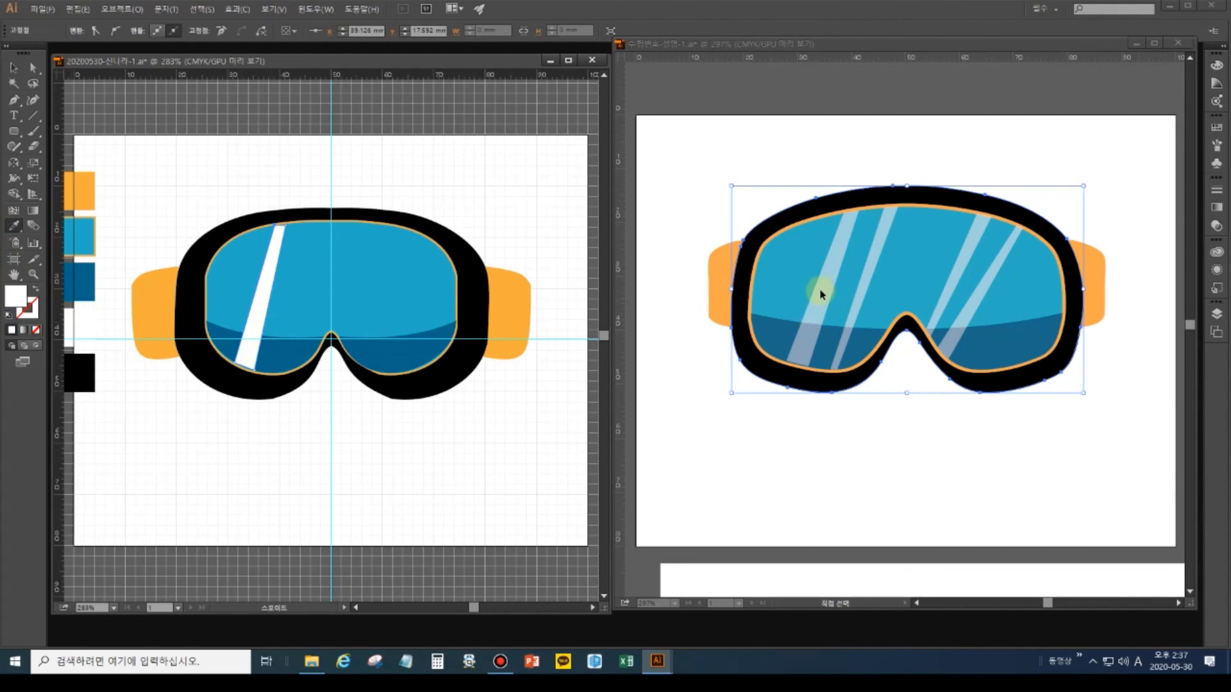
Open the Transparency panel from the Window menu.
key(v)
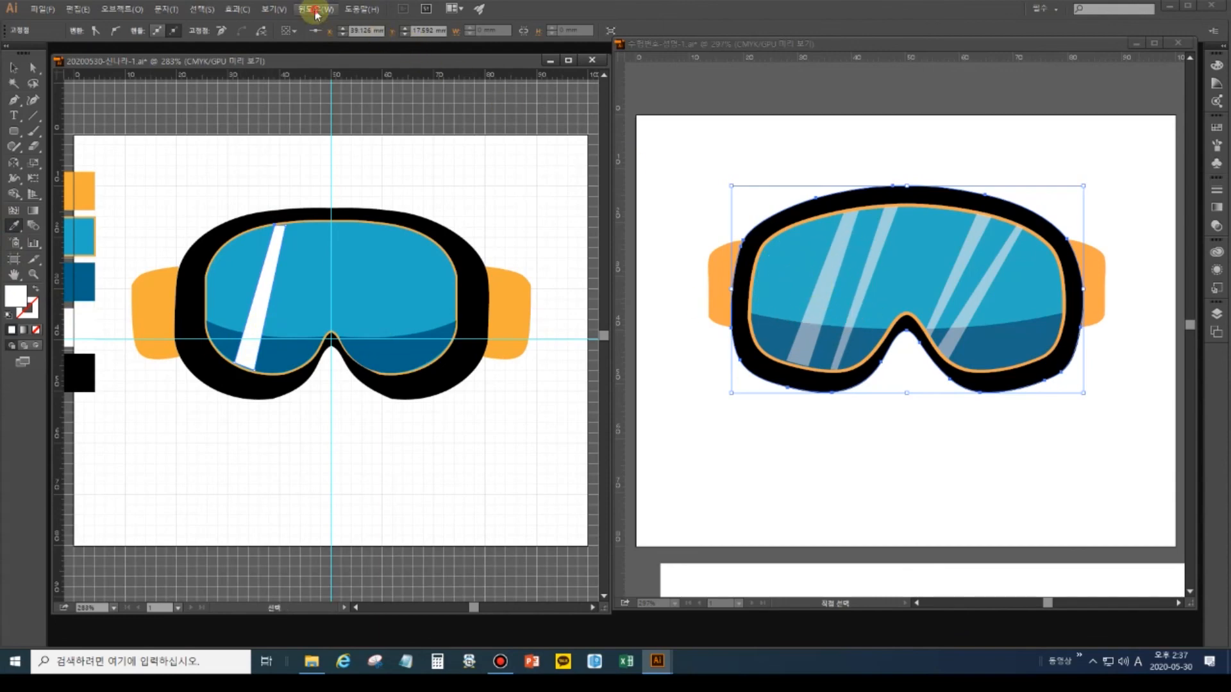
click(314, 9)
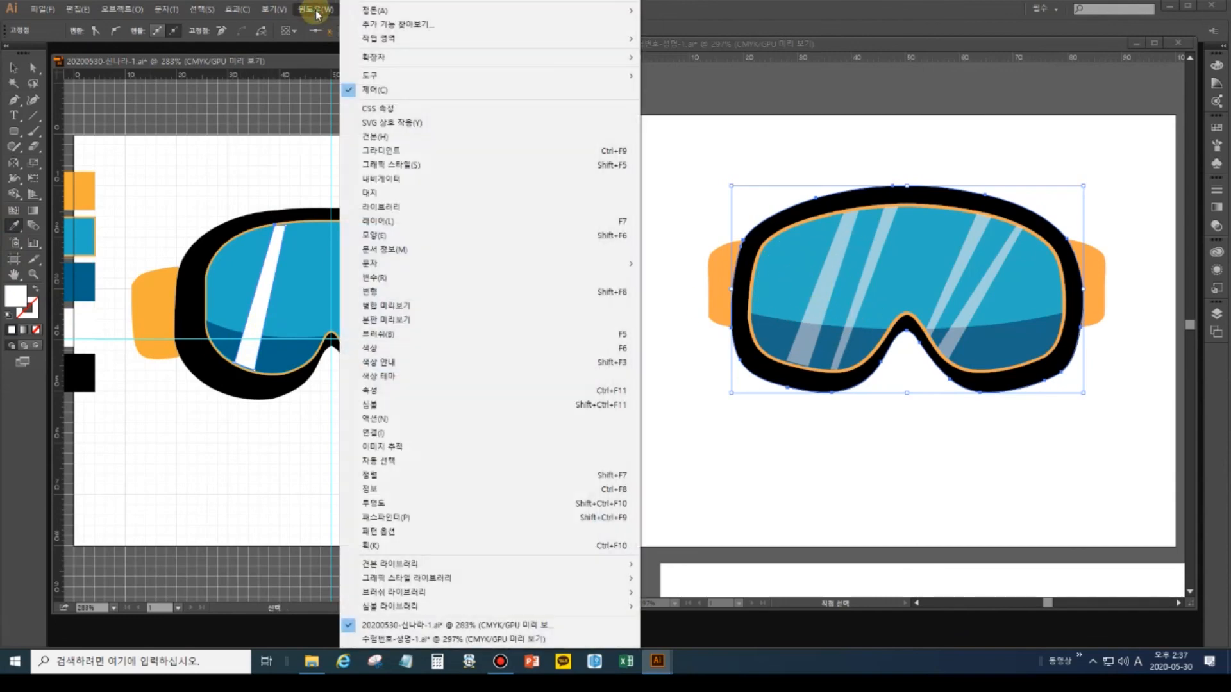
click(403, 505)
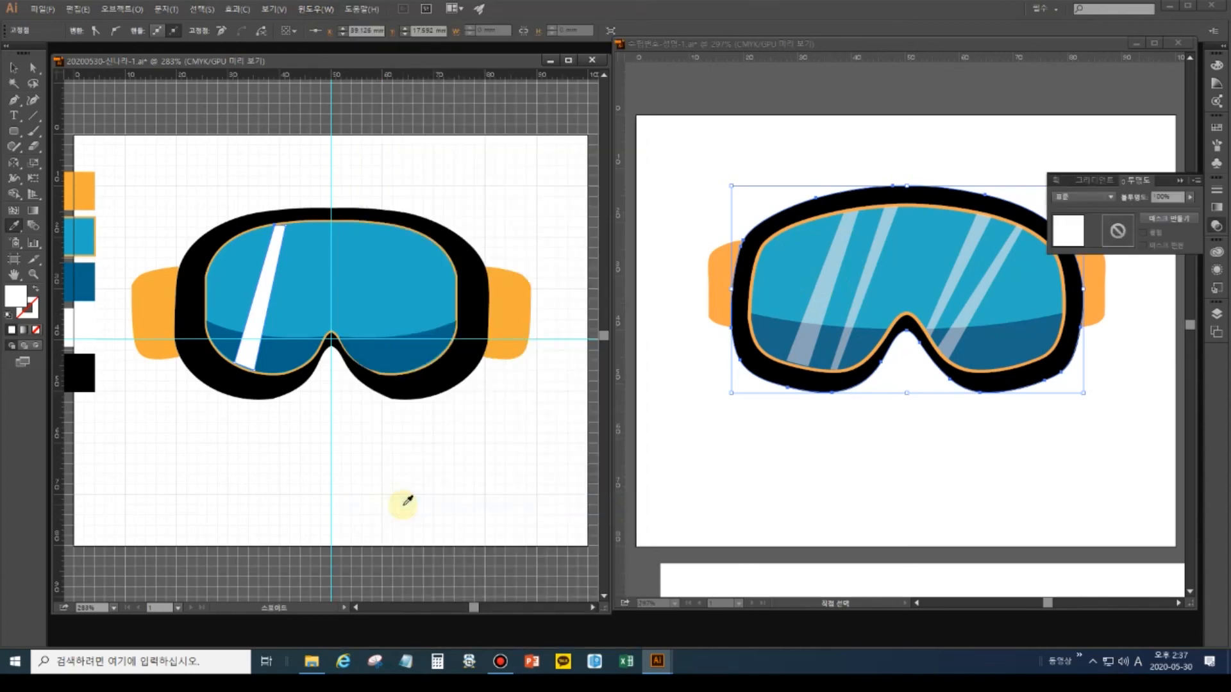
Set the white stripe's opacity to 50%.
text(5)
key(Return)
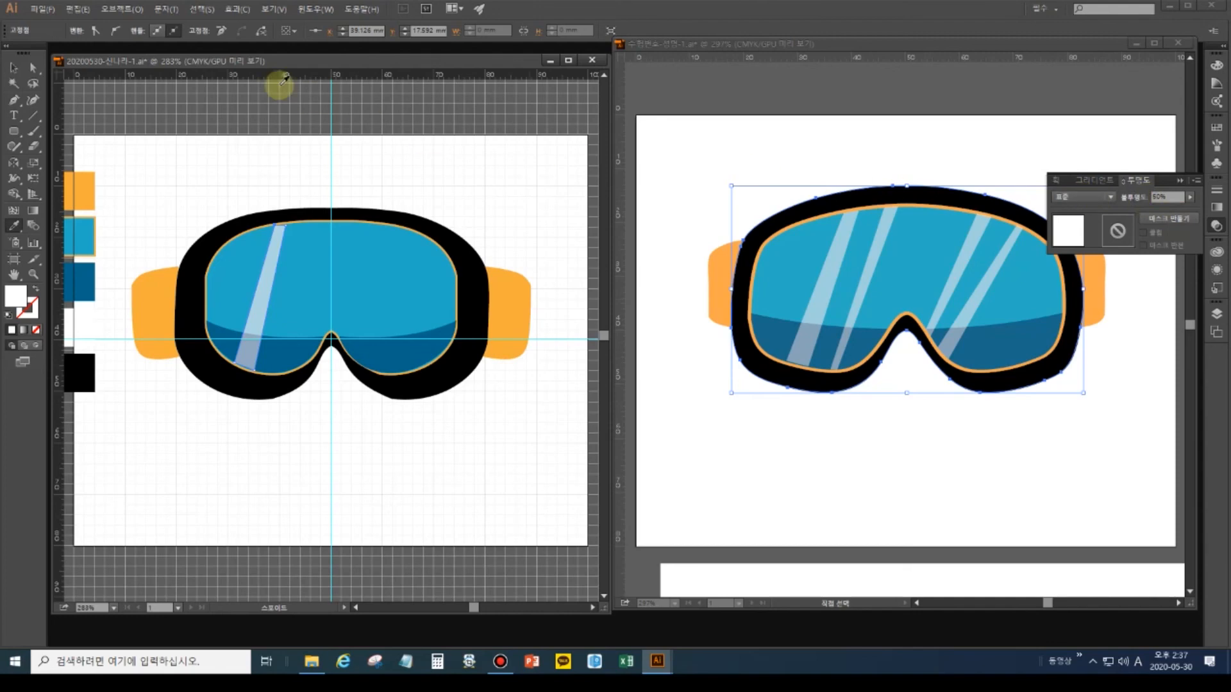
click(19, 67)
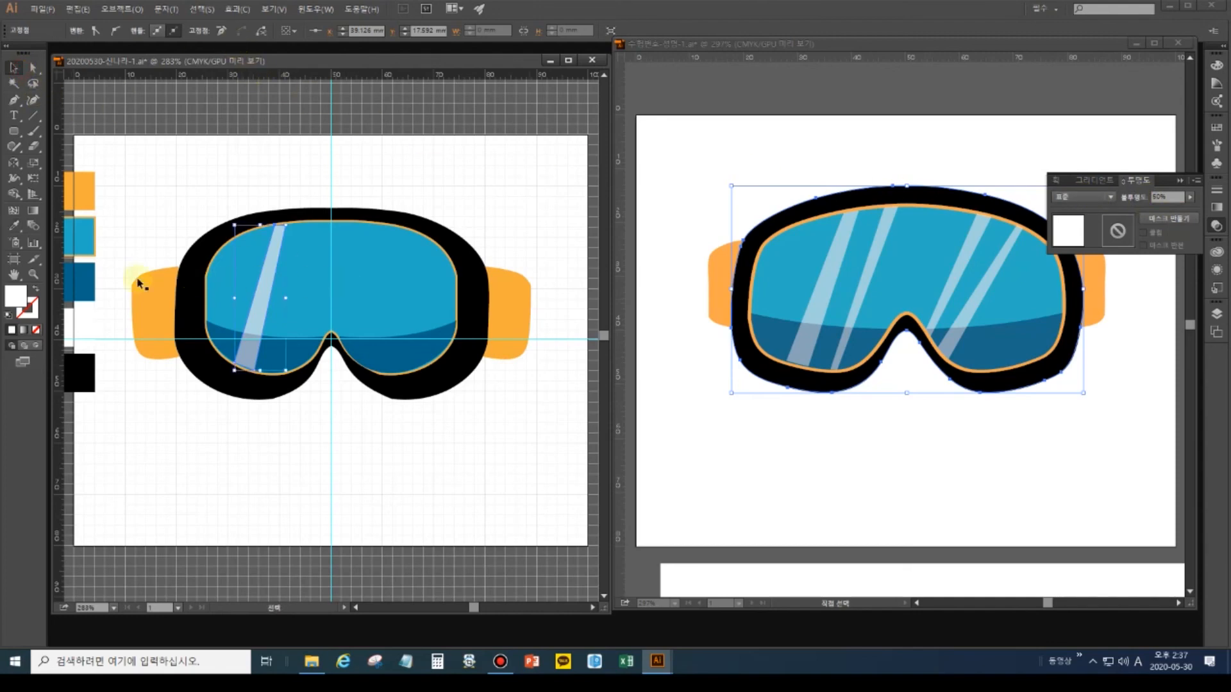
Zoom in on the lens and drag the stripe's top anchor to sit on the lens edge.
click(34, 275)
mouse_move(275, 204)
mouse_down()
mouse_move(302, 252)
mouse_move(286, 221)
mouse_move(294, 239)
mouse_up()
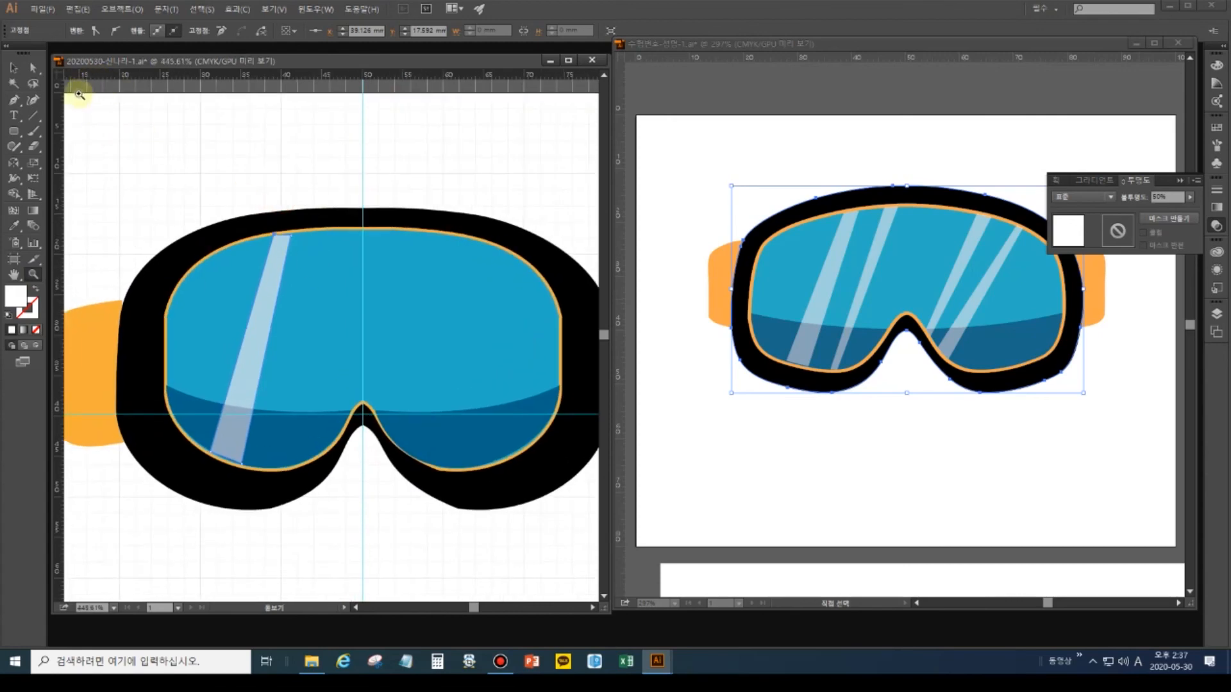
click(33, 67)
click(289, 232)
drag(293, 239, 295, 245)
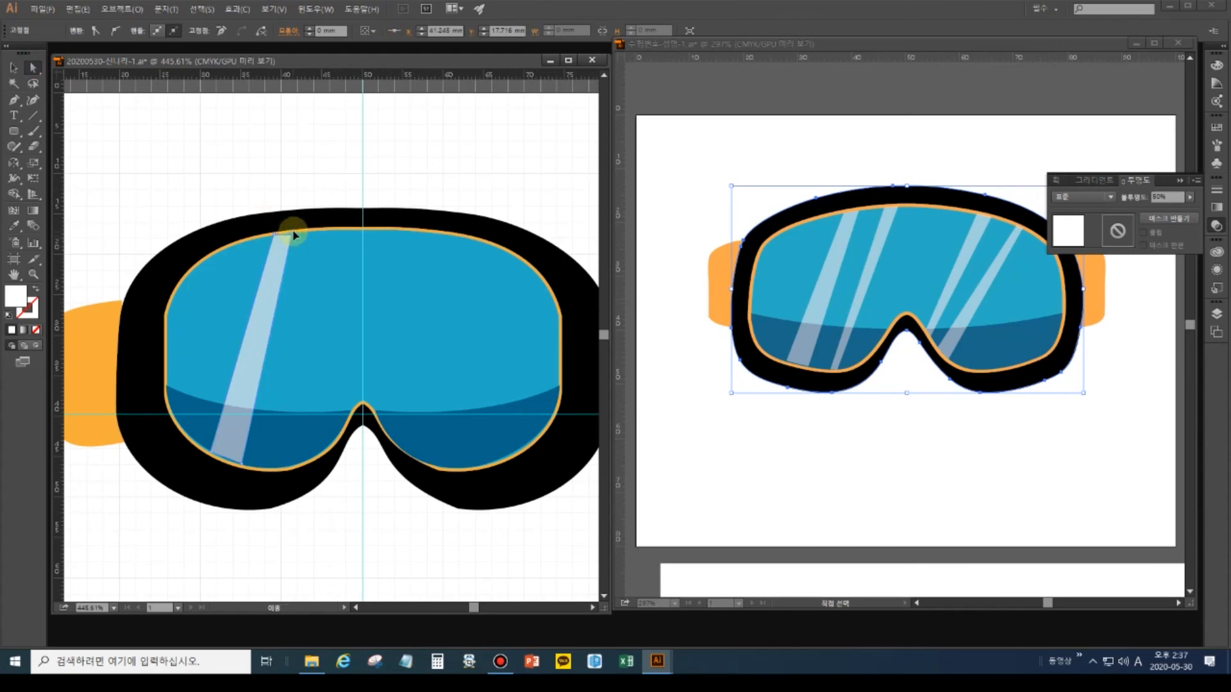
drag(294, 237, 296, 236)
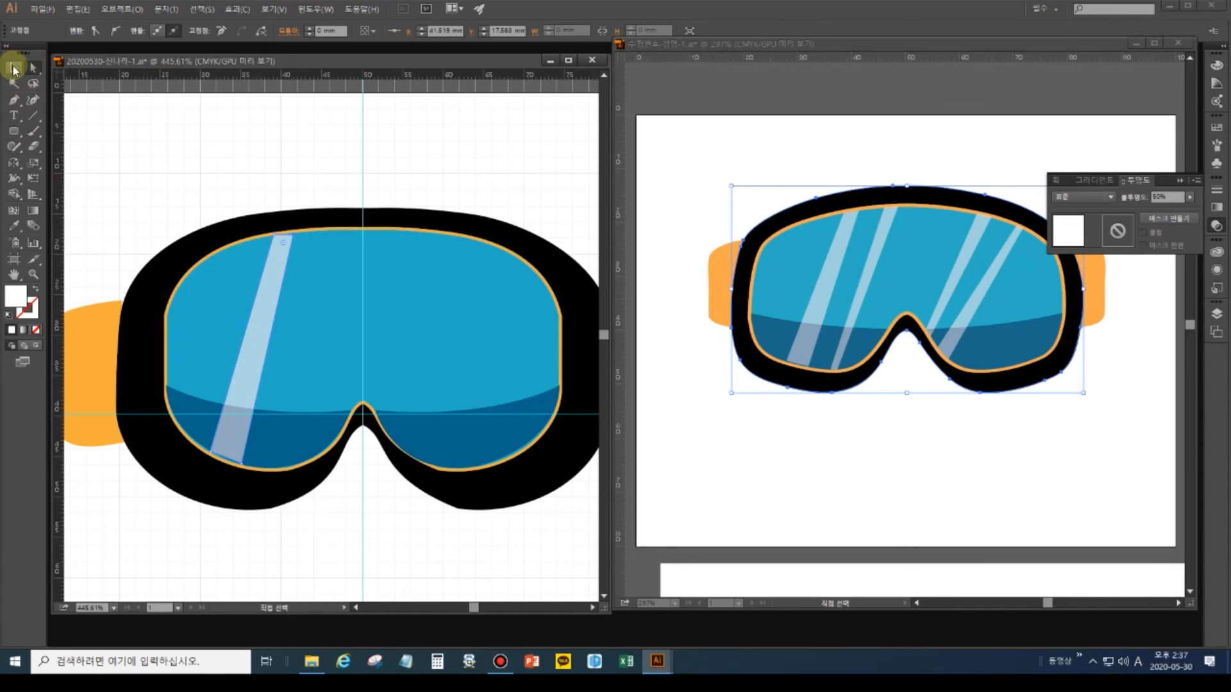
Duplicate the highlight stripe to make a second stripe on the left and a third on the right lens.
click(14, 68)
click(280, 278)
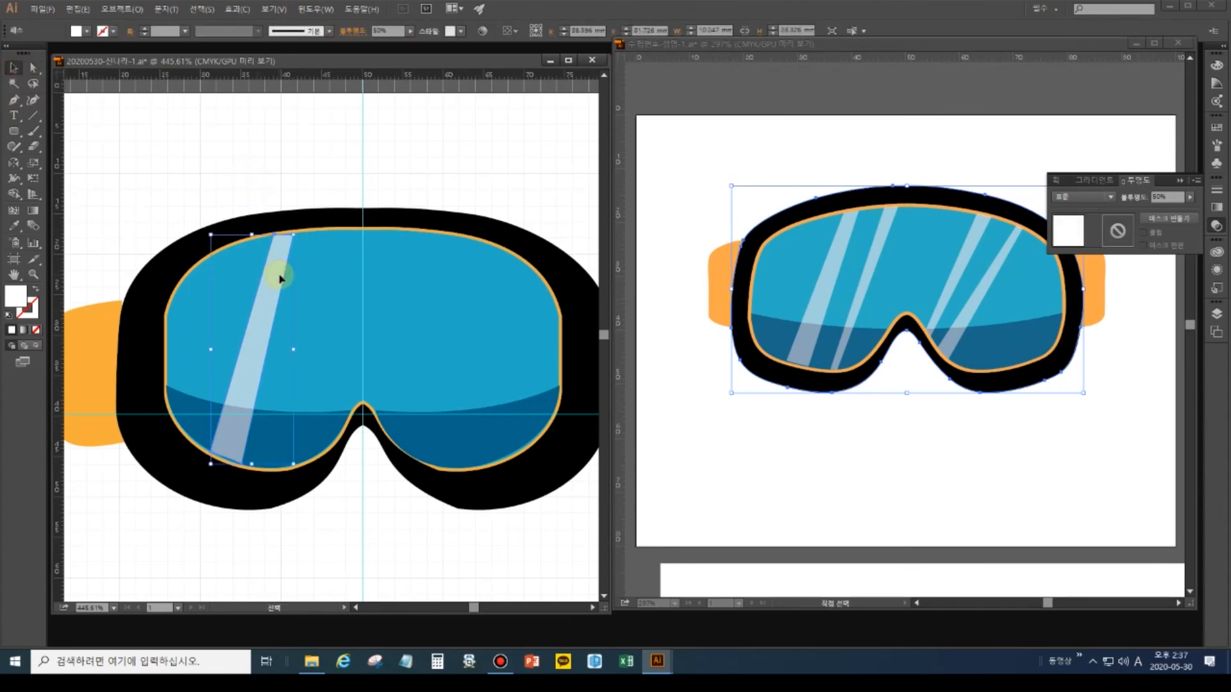
drag(277, 276, 334, 282)
drag(410, 291, 478, 314)
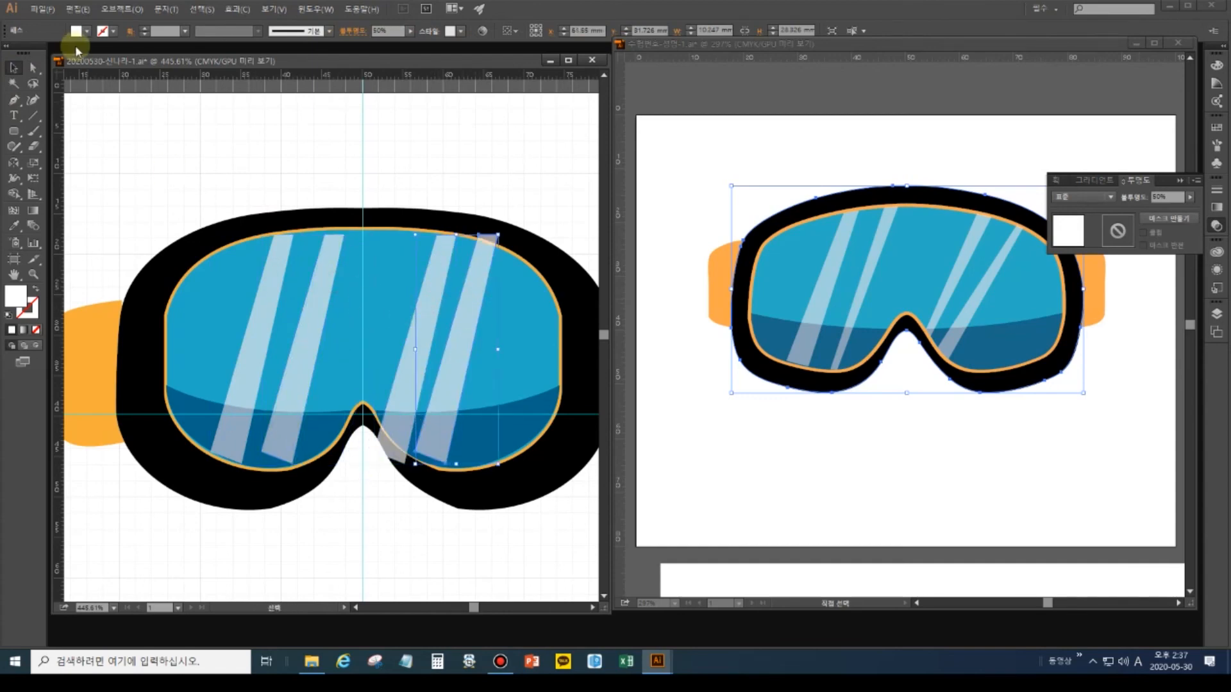
Fit the second stripe's top and bottom corners to the lens edge.
click(33, 68)
click(345, 238)
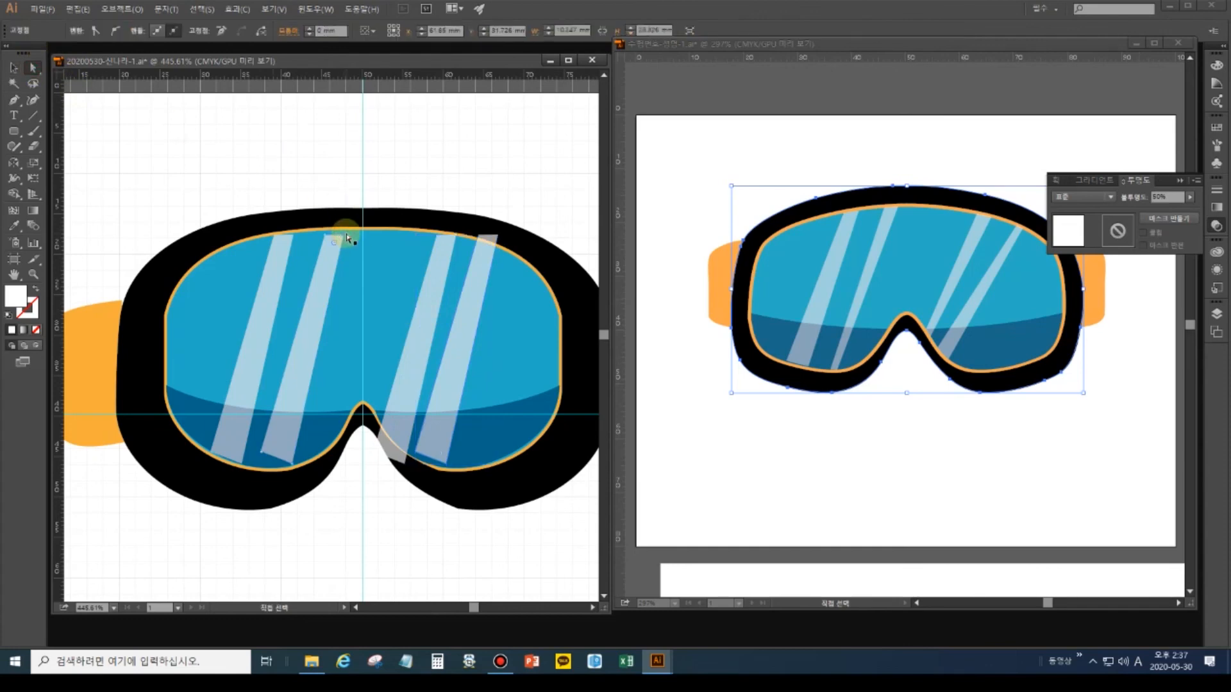
drag(345, 236, 324, 233)
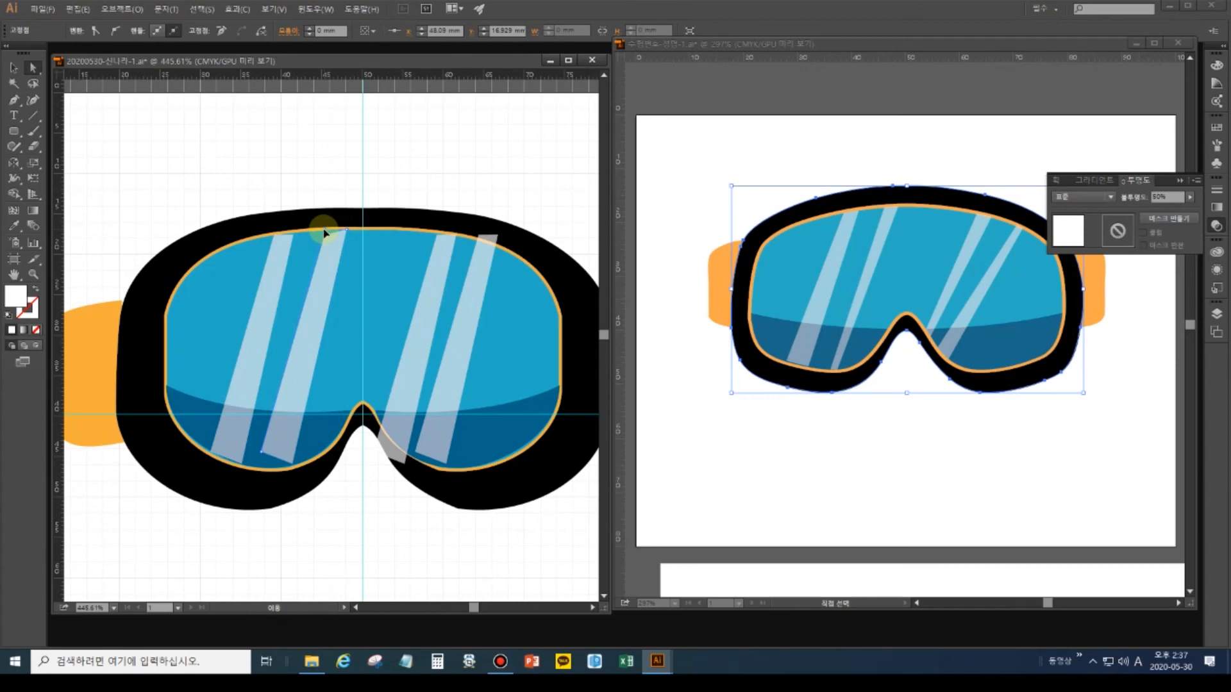
click(264, 454)
drag(267, 459, 277, 473)
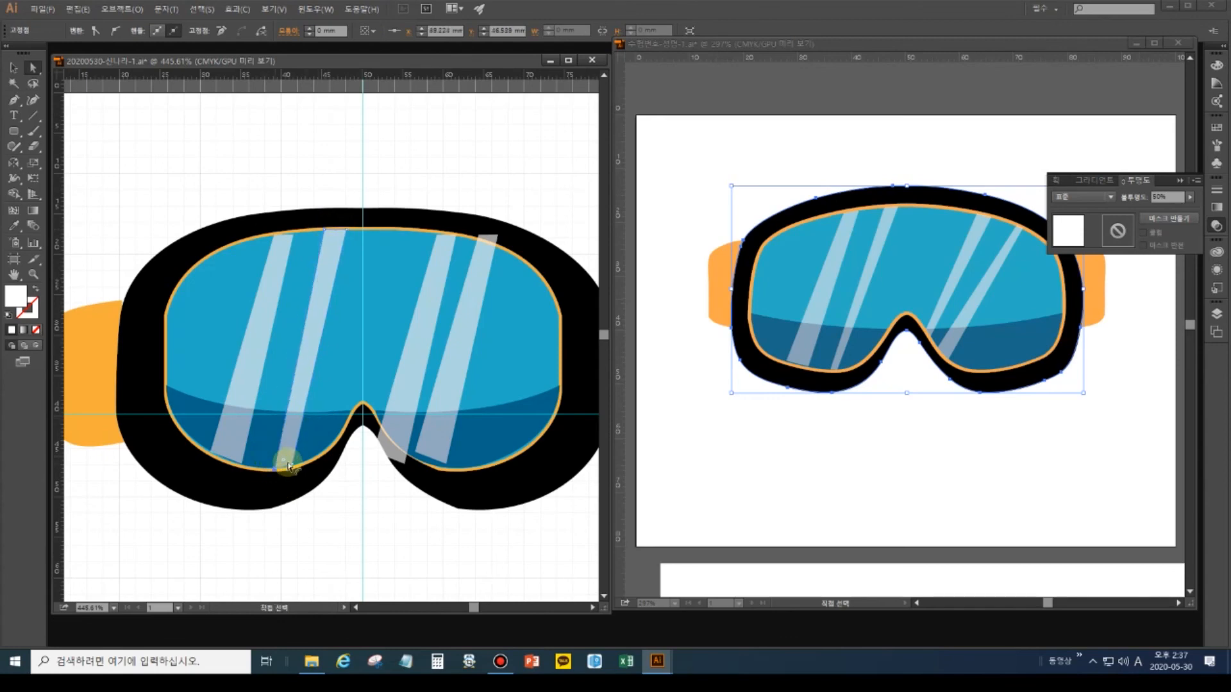
click(242, 461)
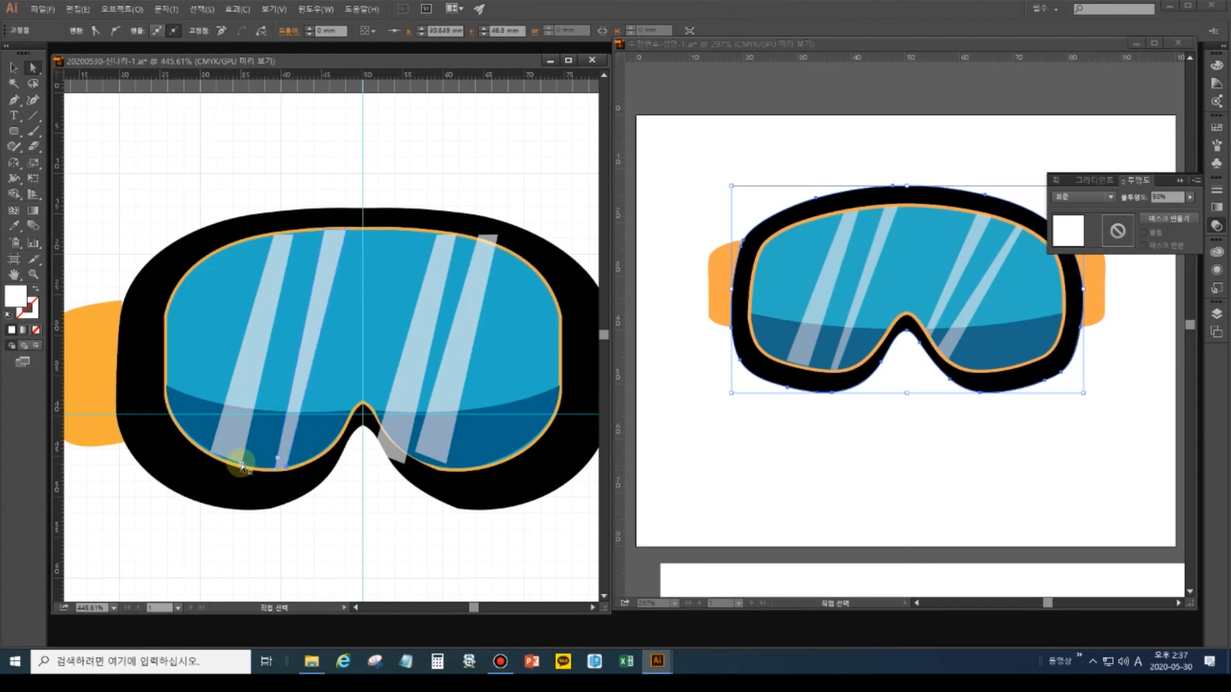
Pull the third stripe's top and bottom corners inside the lens rim.
click(449, 236)
drag(456, 237, 460, 238)
drag(379, 453, 454, 437)
click(406, 462)
Shift the rightmost stripe and move its top and bottom corners onto the lens rim.
click(488, 248)
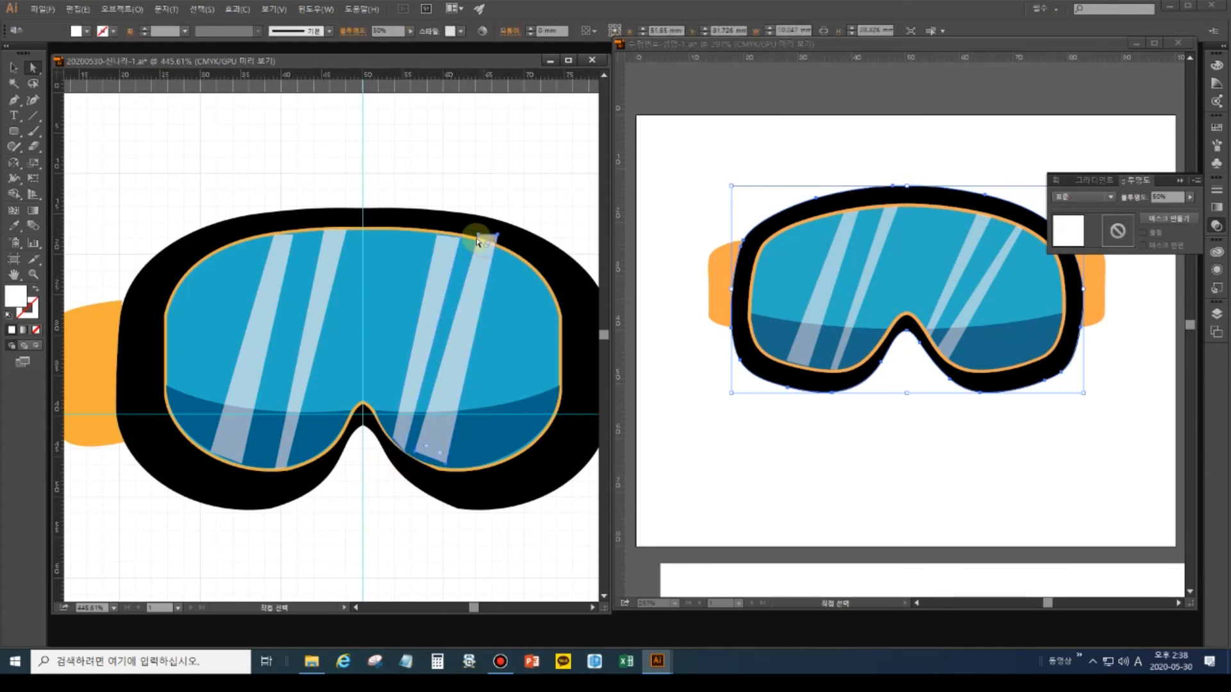
drag(477, 237, 485, 250)
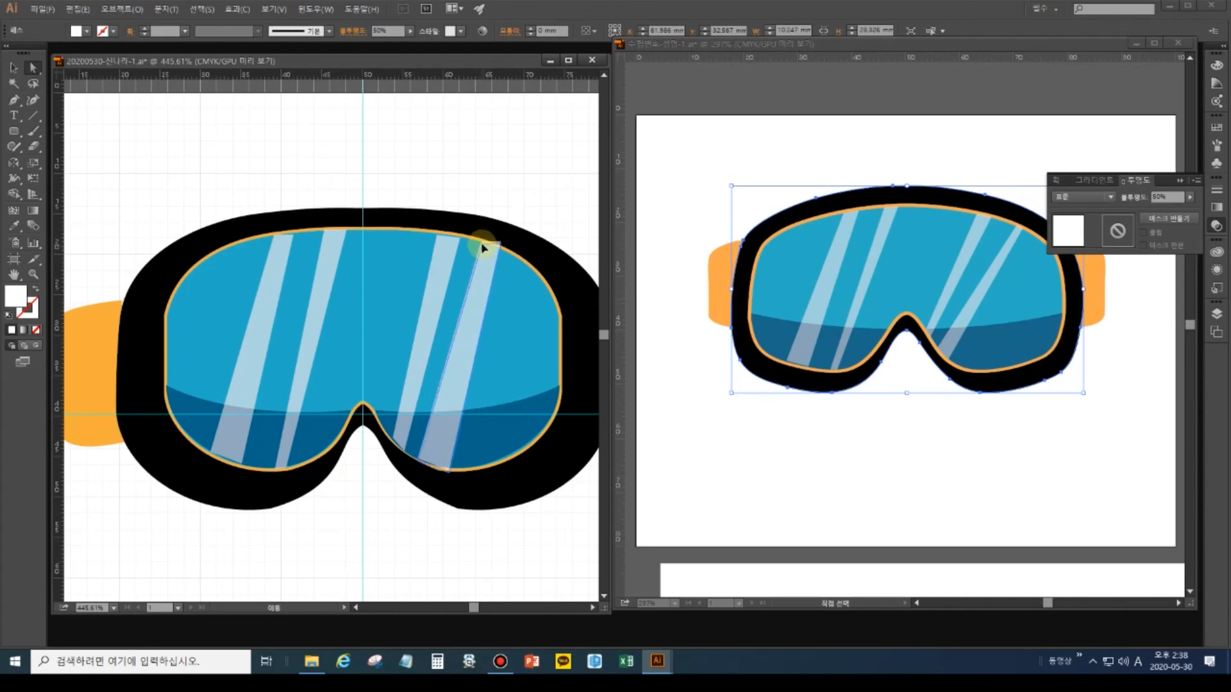
click(503, 204)
click(488, 250)
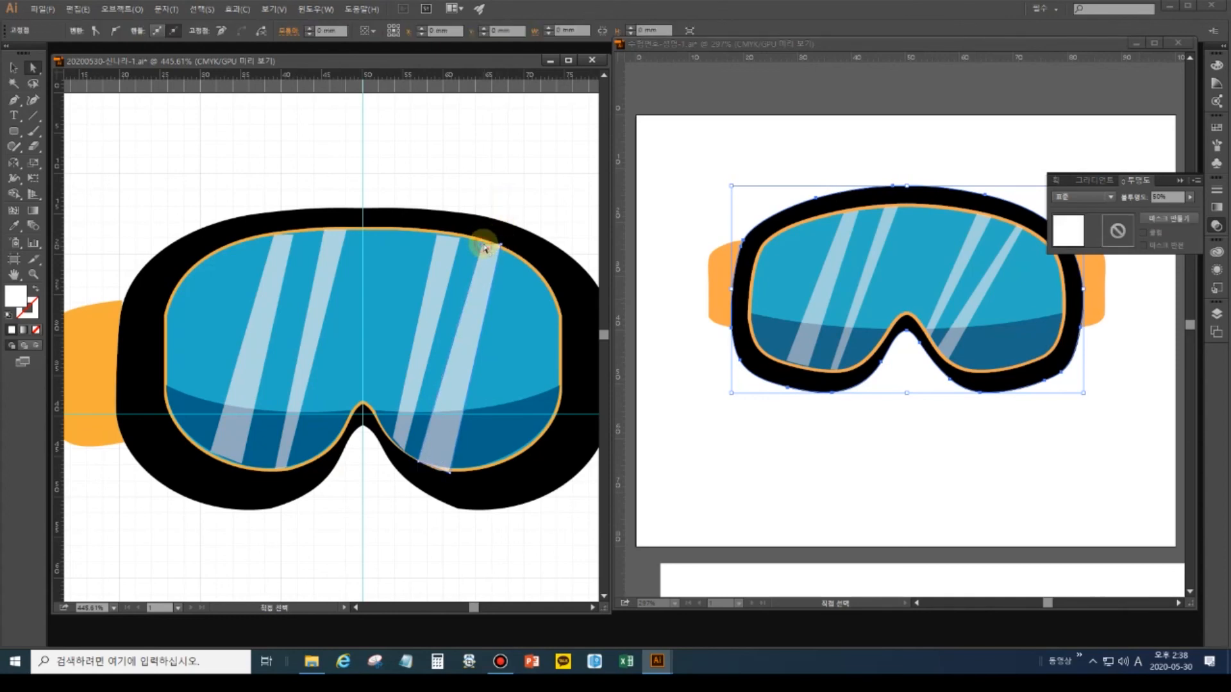
drag(499, 251, 489, 248)
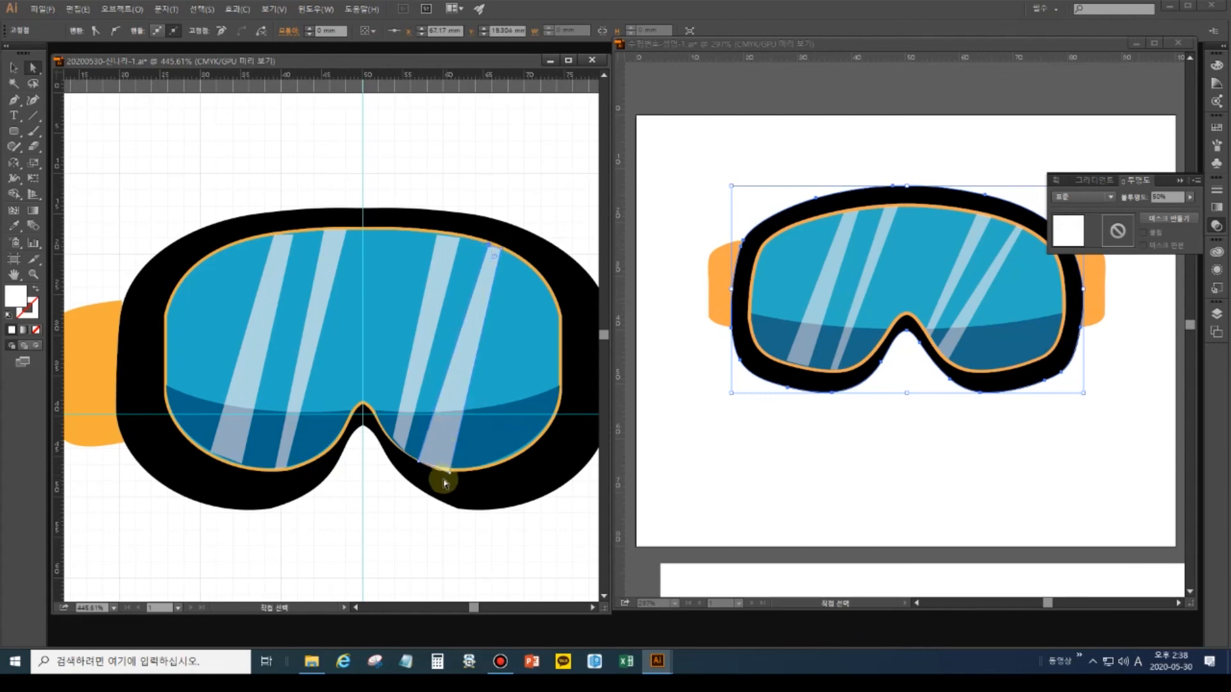
drag(445, 469, 416, 460)
Lower the third stripe's bottom-left corner onto the rim and deselect.
click(401, 428)
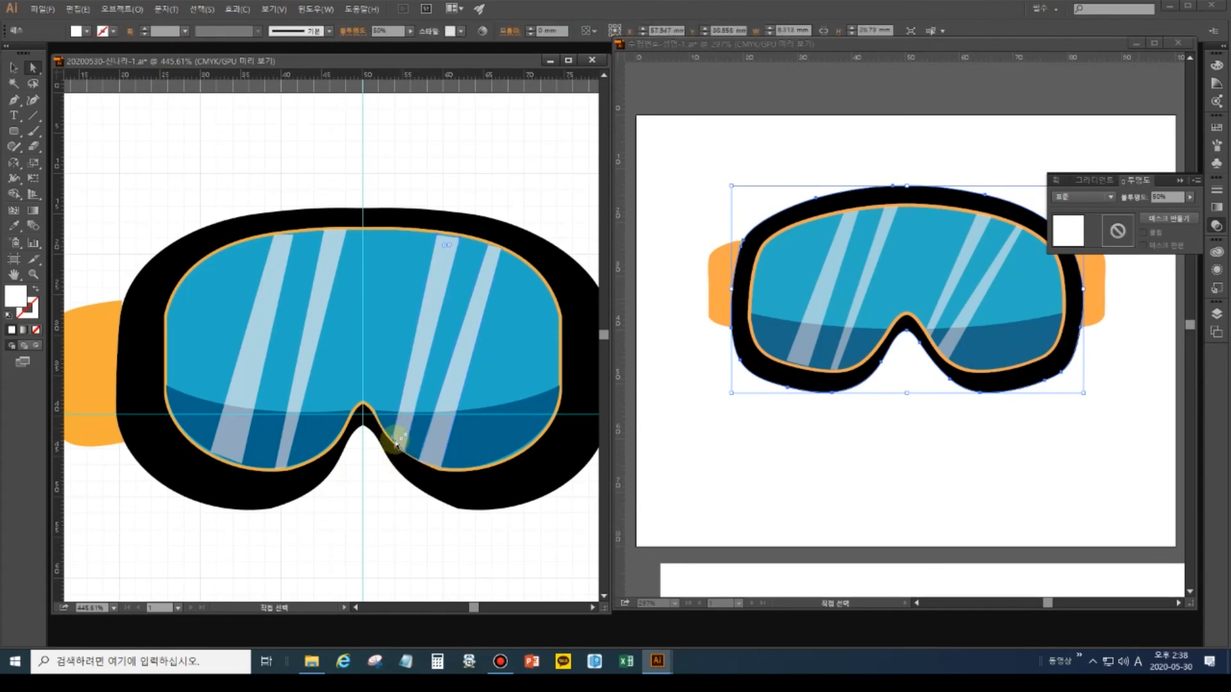
click(393, 442)
drag(394, 437, 394, 450)
click(530, 161)
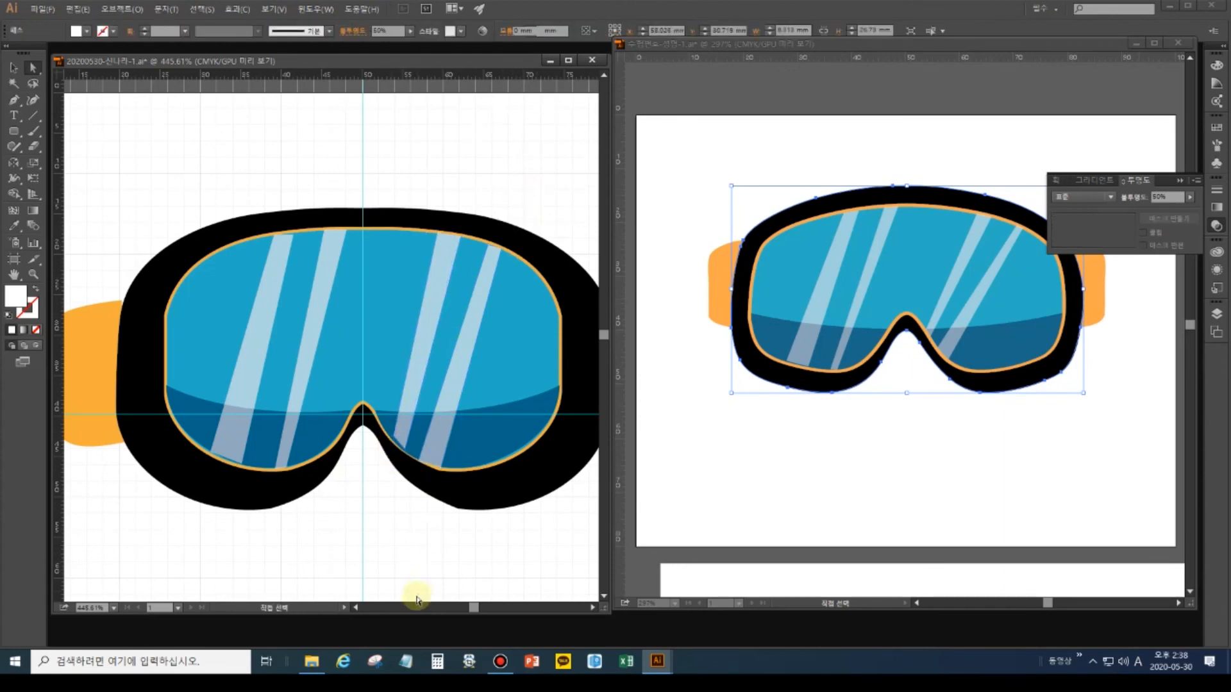
Narrow both orange straps by nudging their outer anchors inward toward the frame, raising the right strap slightly.
double_click(13, 277)
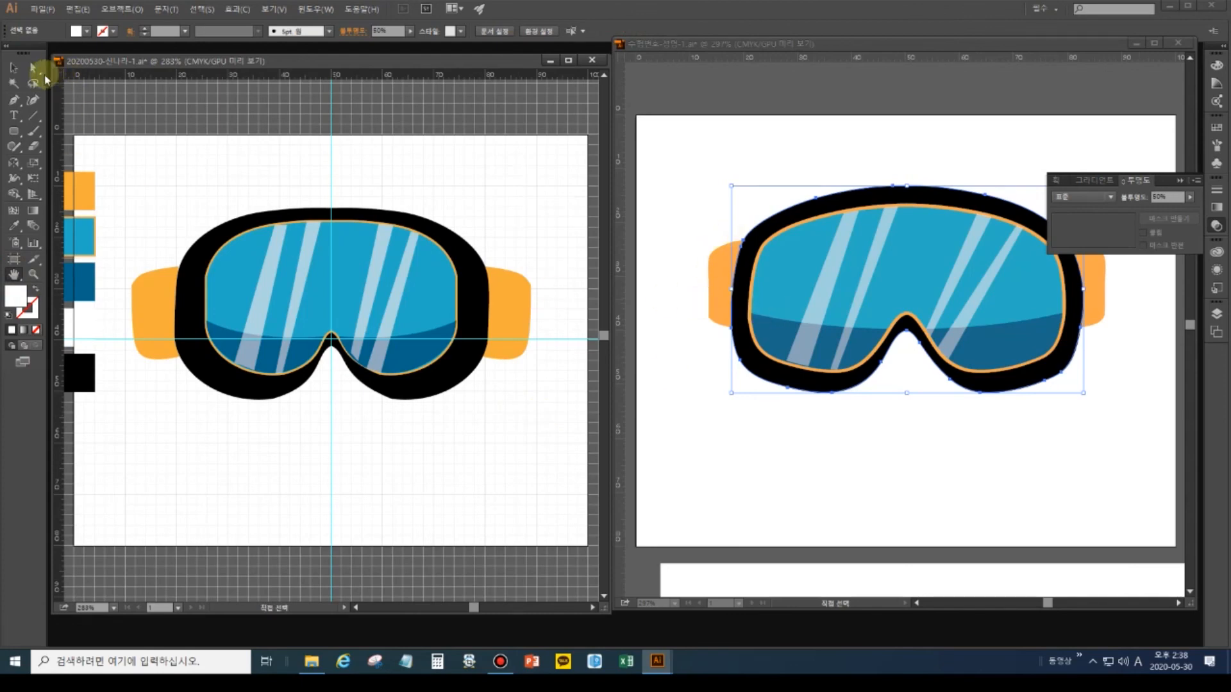
drag(118, 257, 173, 408)
key(Right)
key(Right)
key(Right)
key(Right)
key(Right)
key(Right)
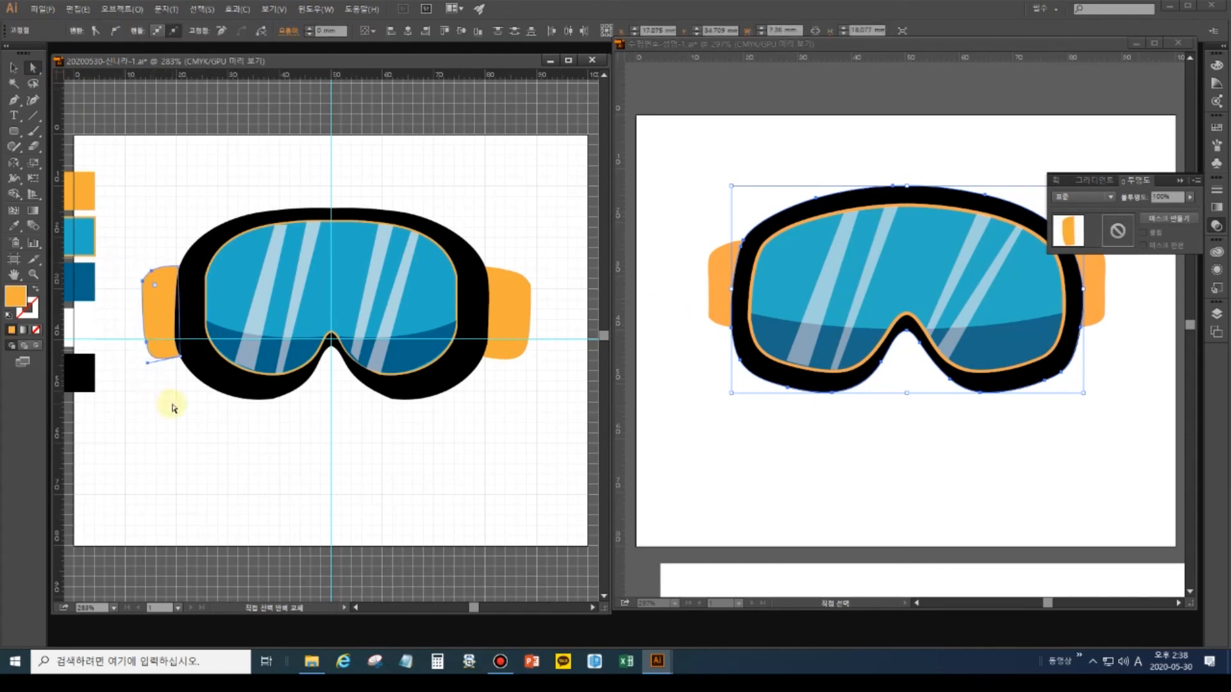
drag(514, 247, 571, 353)
key(Left)
key(Left)
key(Left)
key(Left)
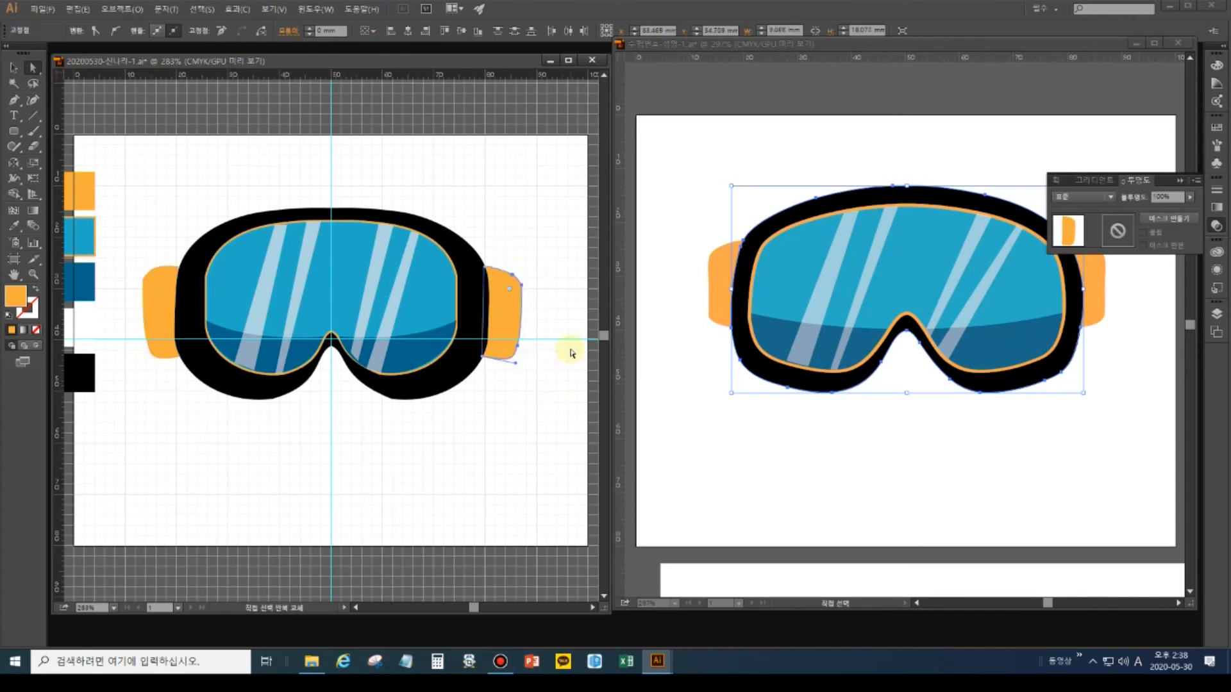
key(Up)
key(Up)
click(410, 450)
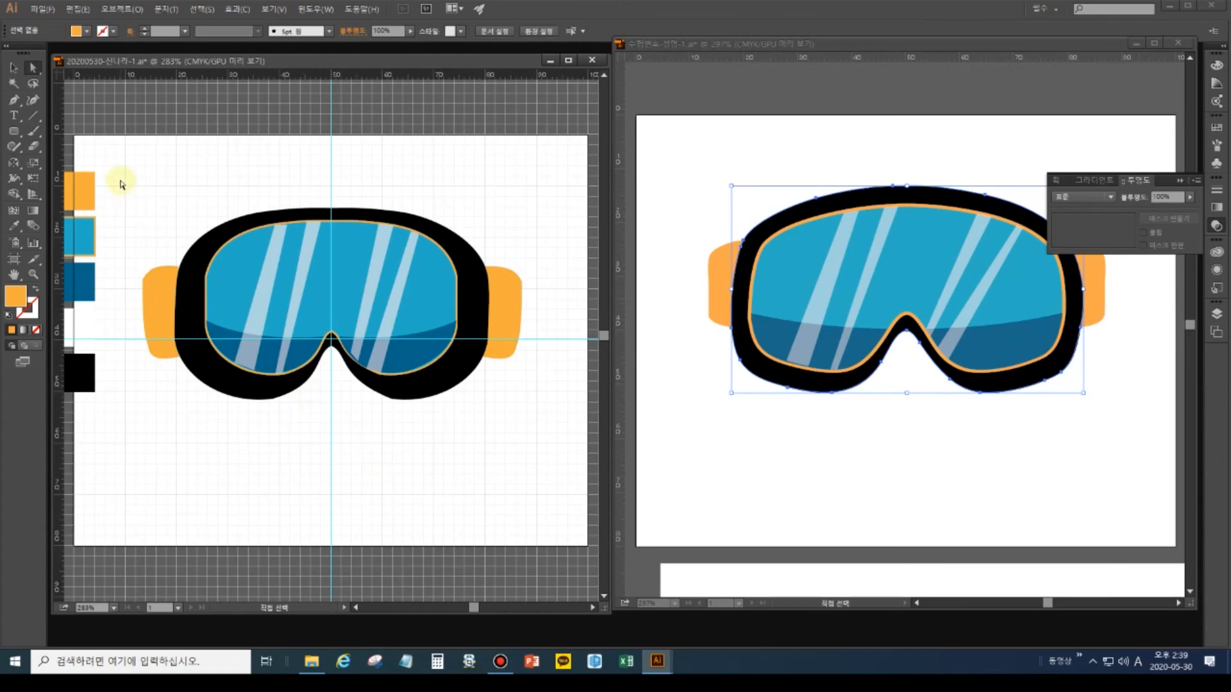
Delete the five colour reference swatch rectangles beside the artboard.
click(38, 11)
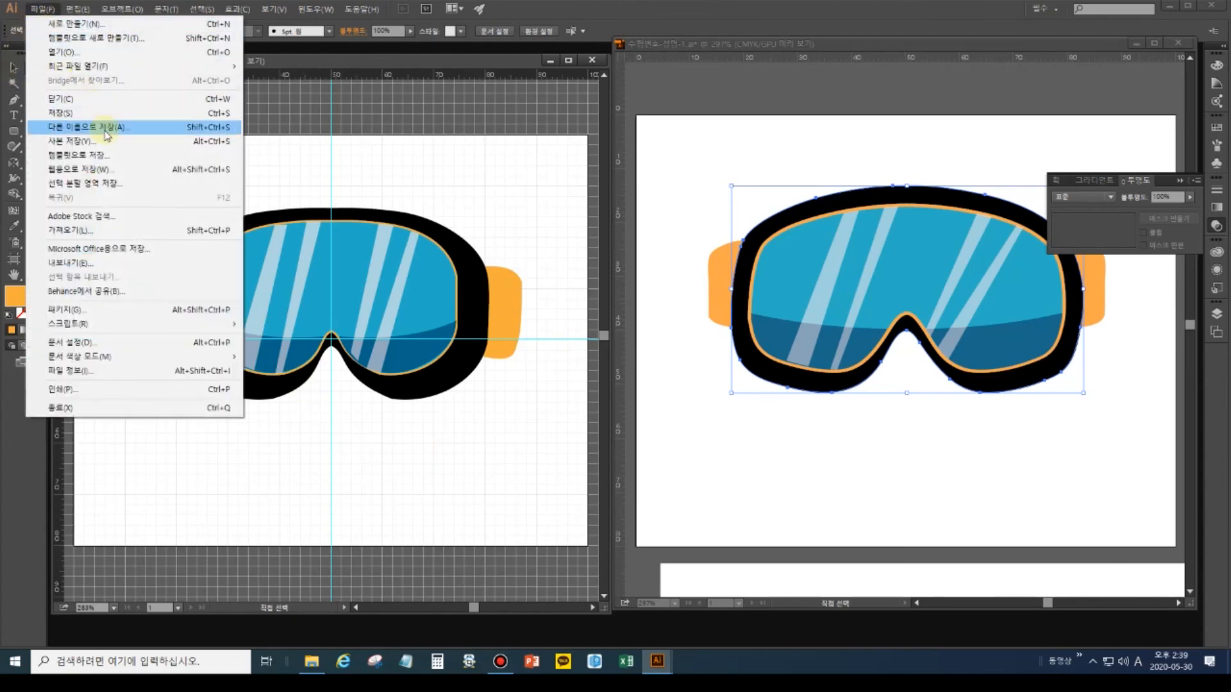
click(393, 167)
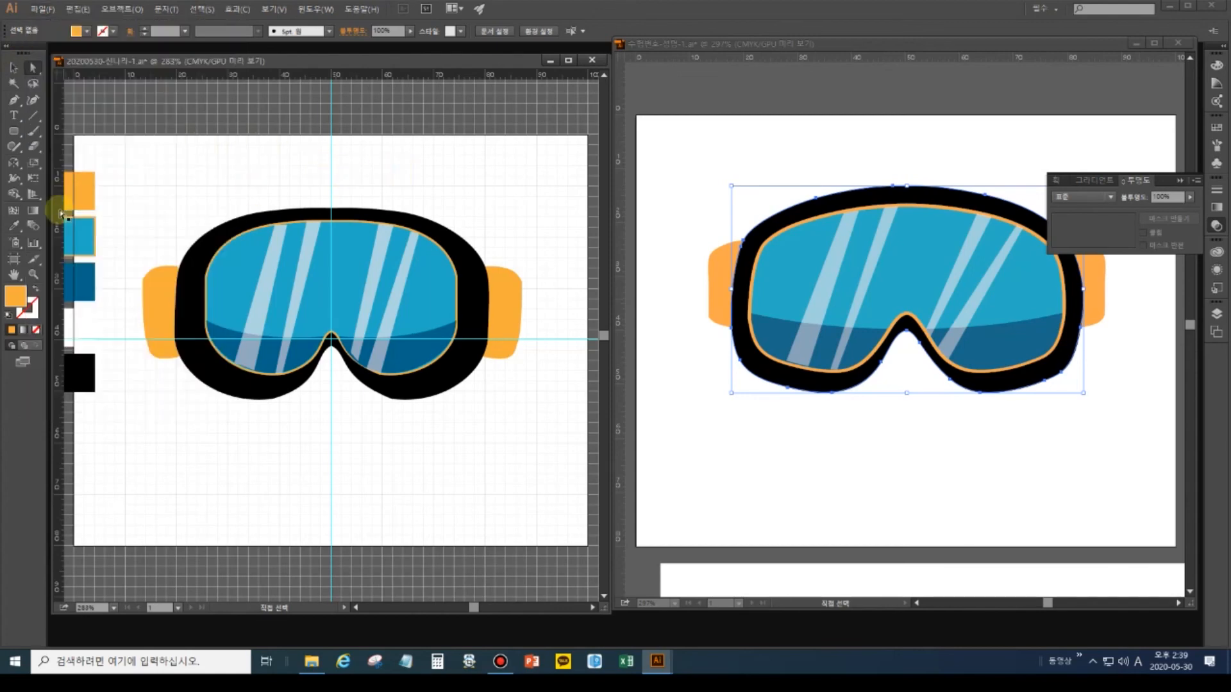
click(14, 67)
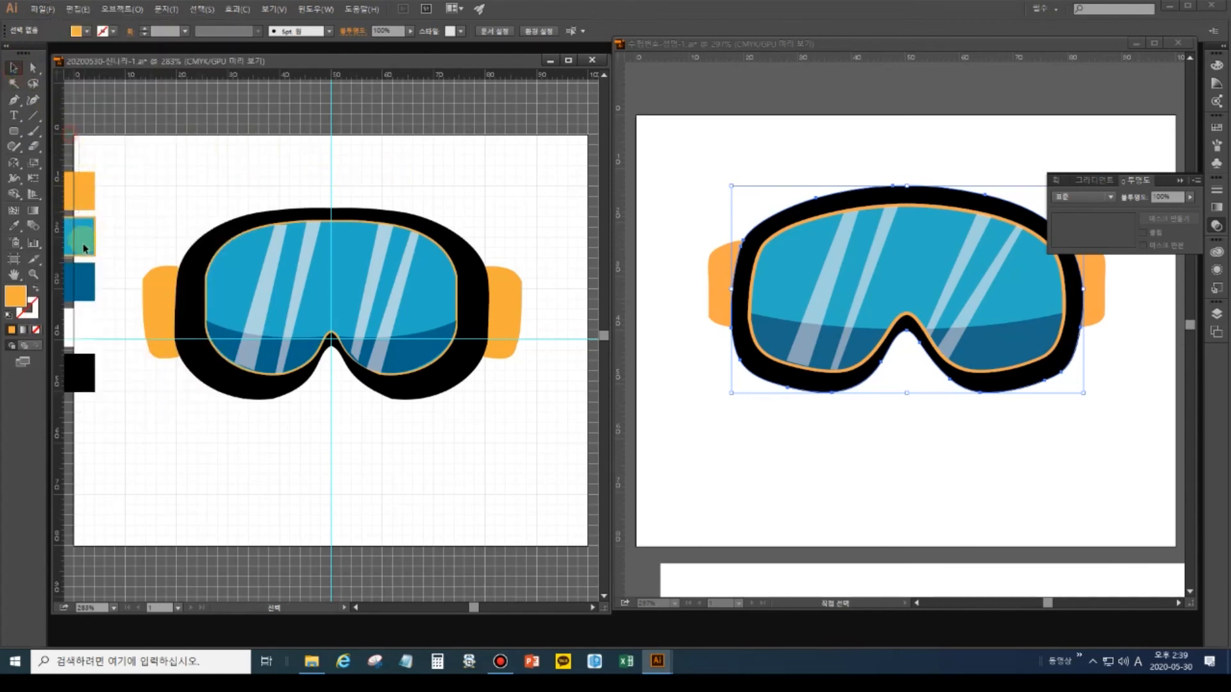
drag(100, 429, 112, 442)
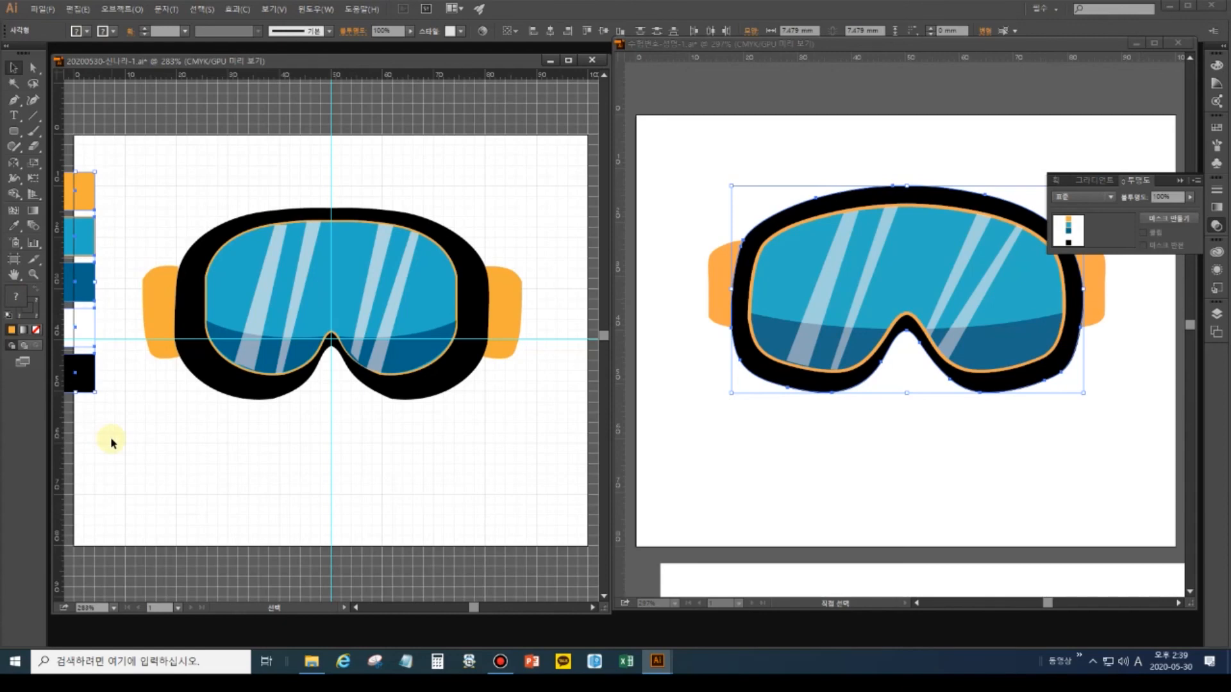
key(Delete)
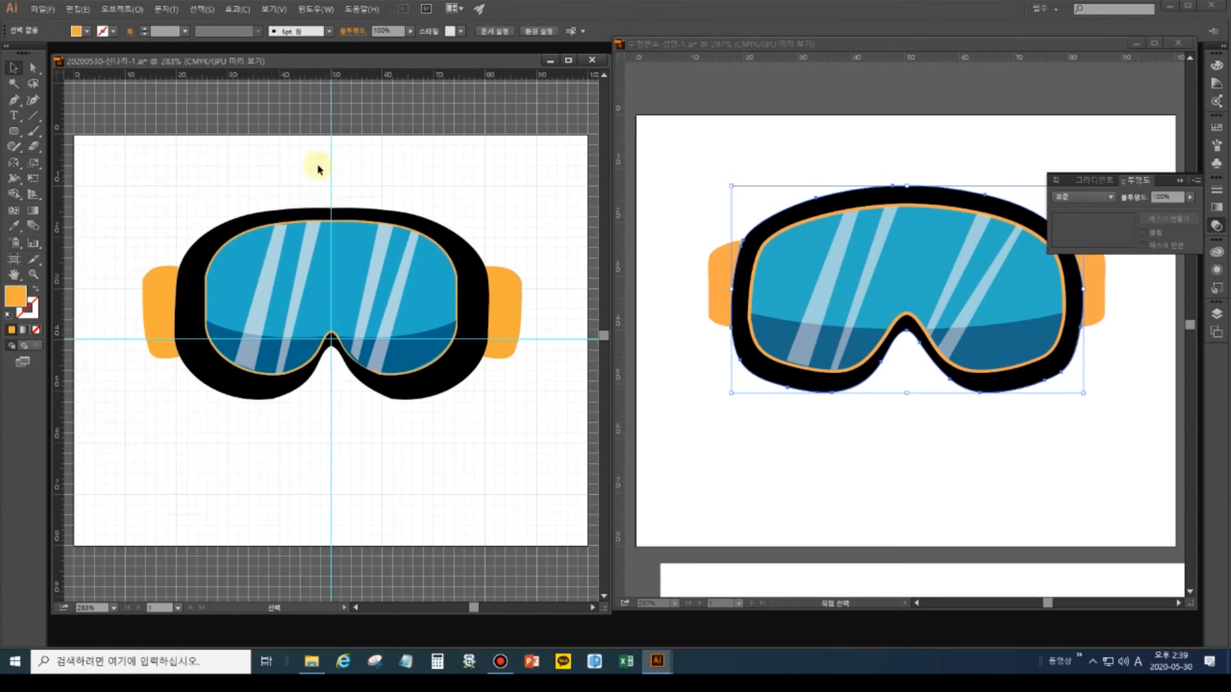
Clear all guides from the drawing, then bring up the Save As dialog.
click(282, 9)
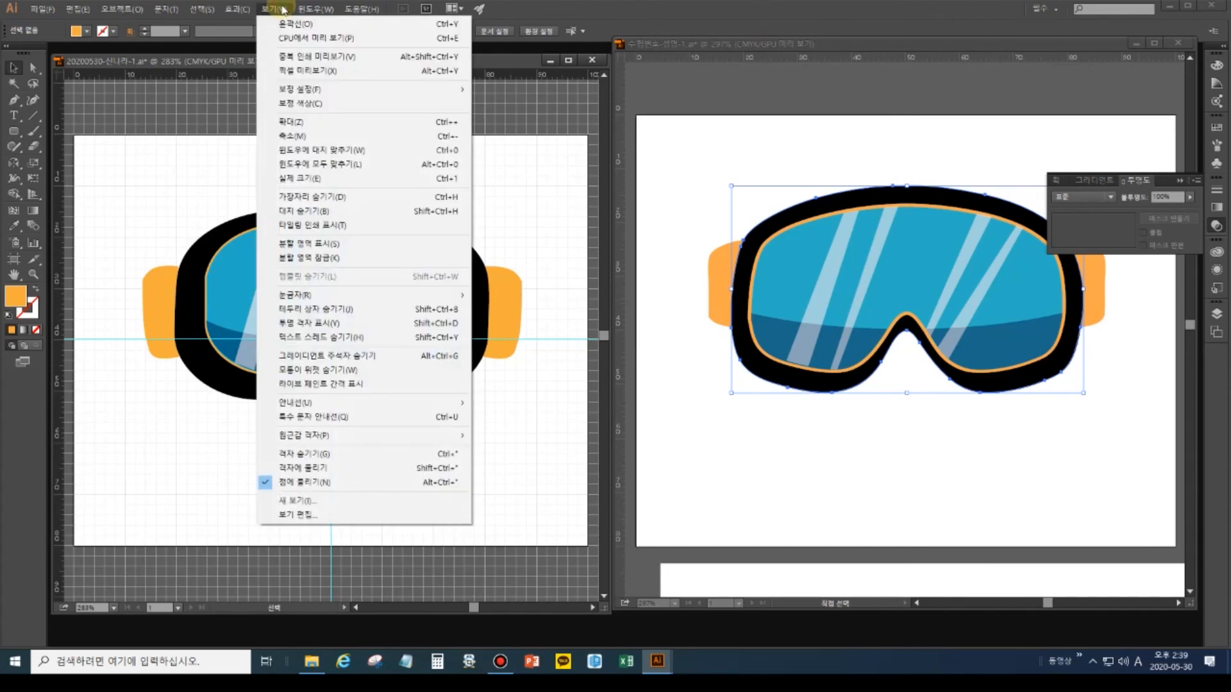
mouse_move(342, 401)
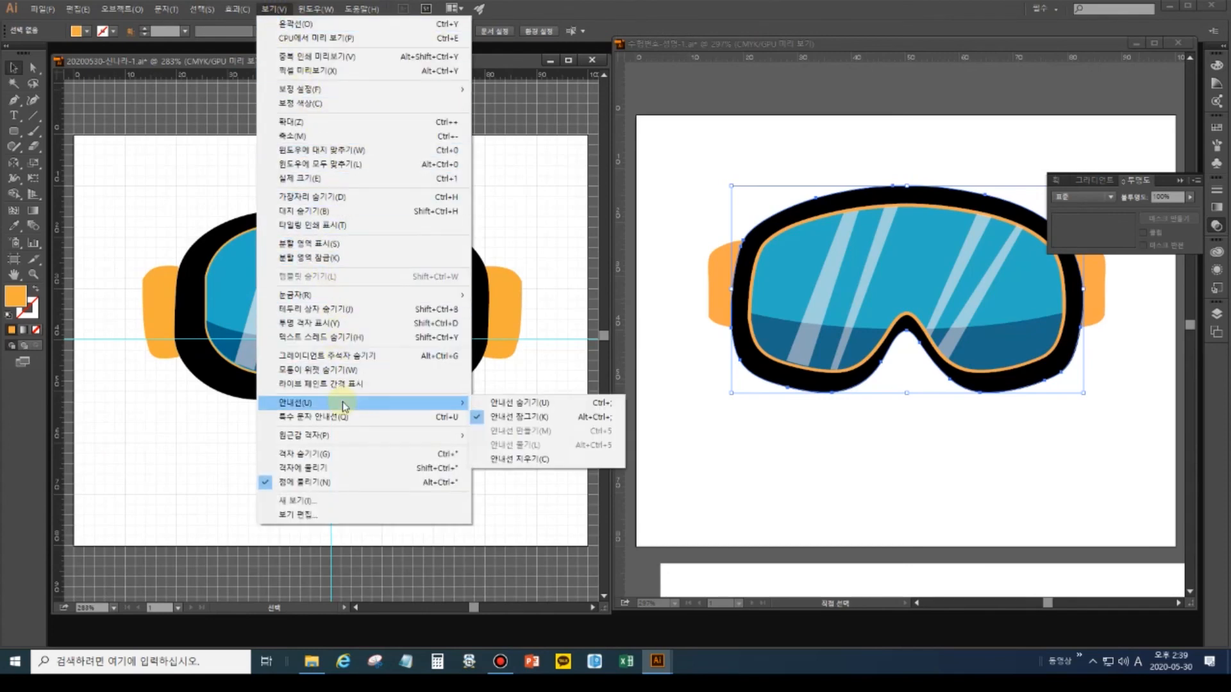
click(511, 459)
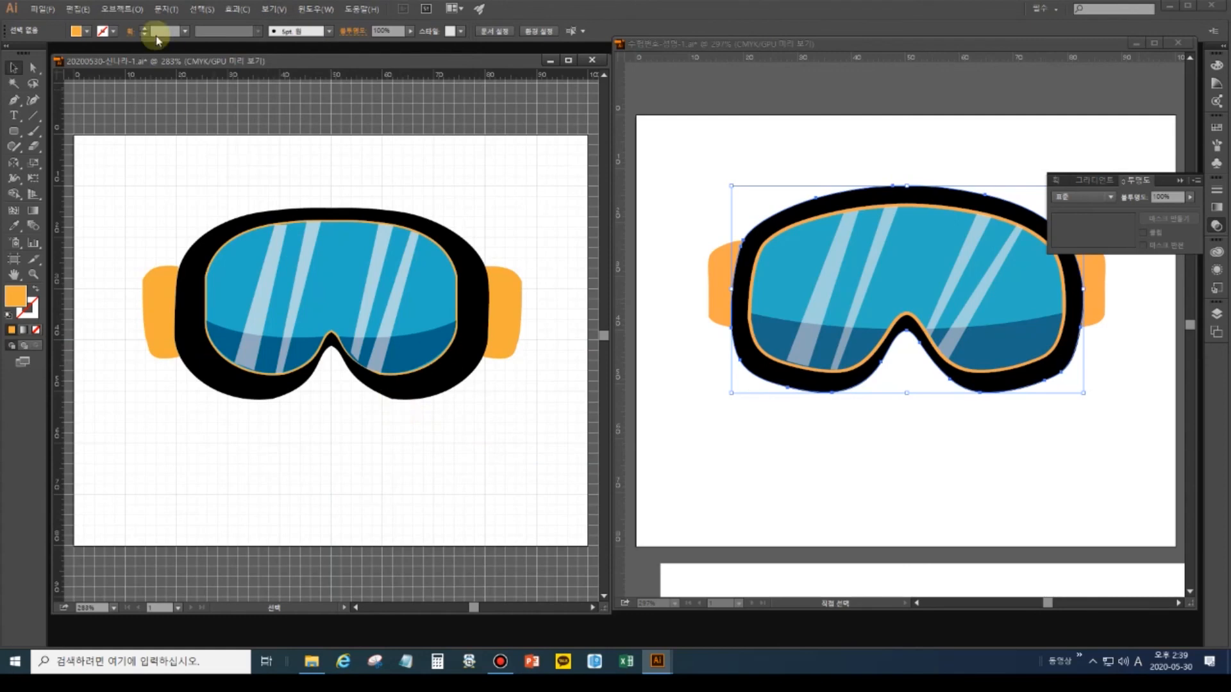
click(48, 10)
click(84, 130)
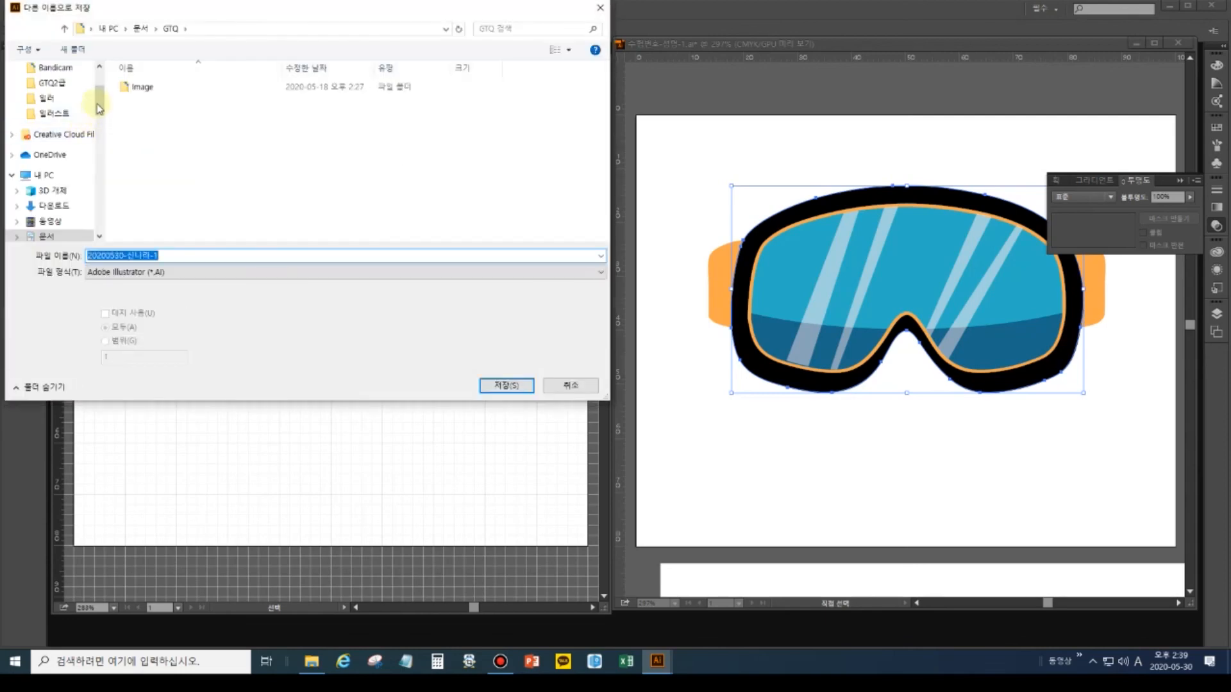
Save the goggles as an Adobe Illustrator .ai file in Documents > GTQ with default Illustrator options.
drag(99, 107, 100, 82)
click(55, 124)
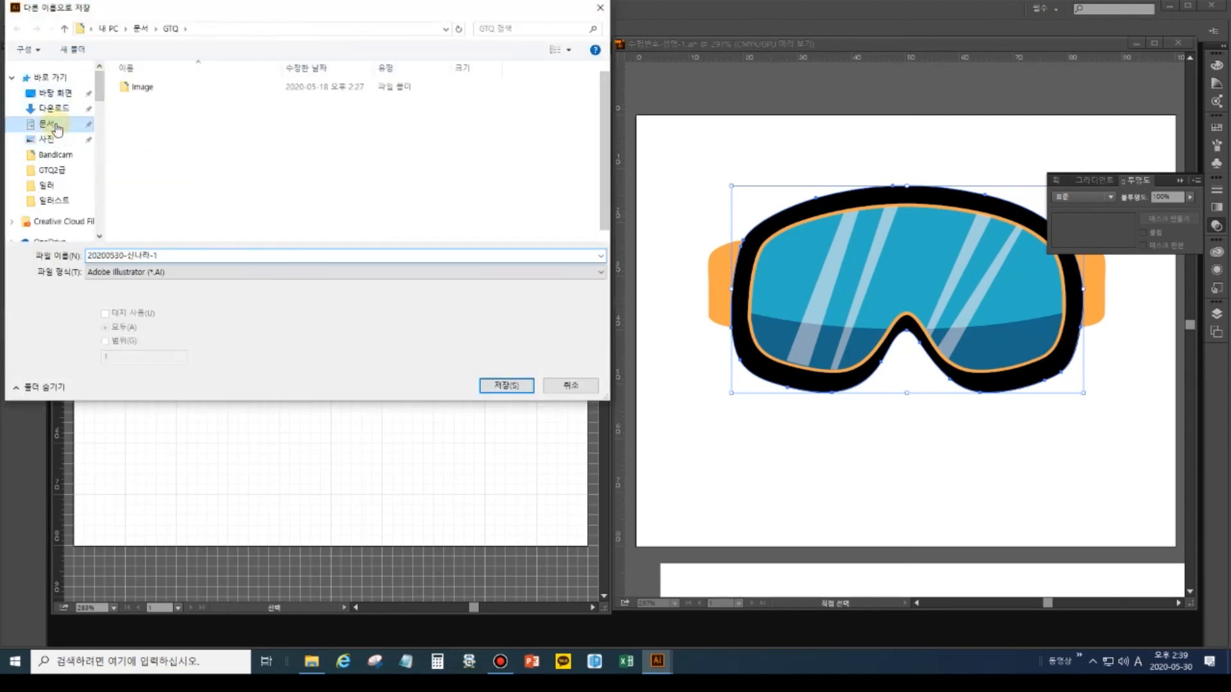
double_click(157, 127)
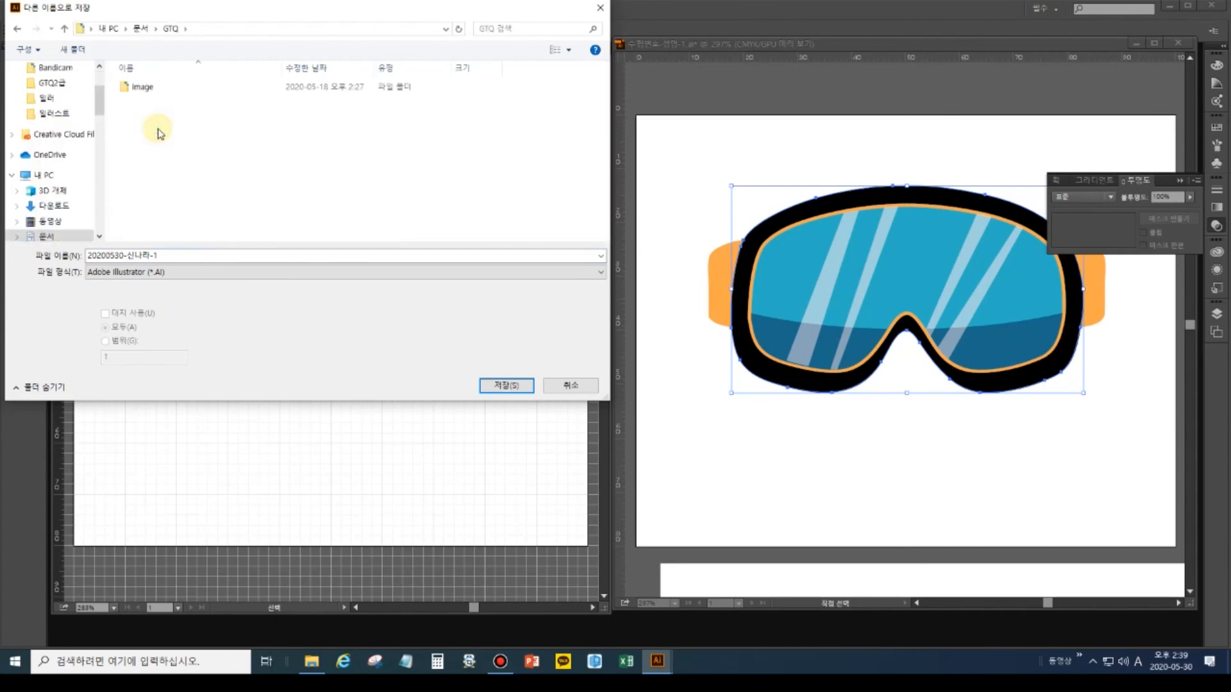
click(492, 385)
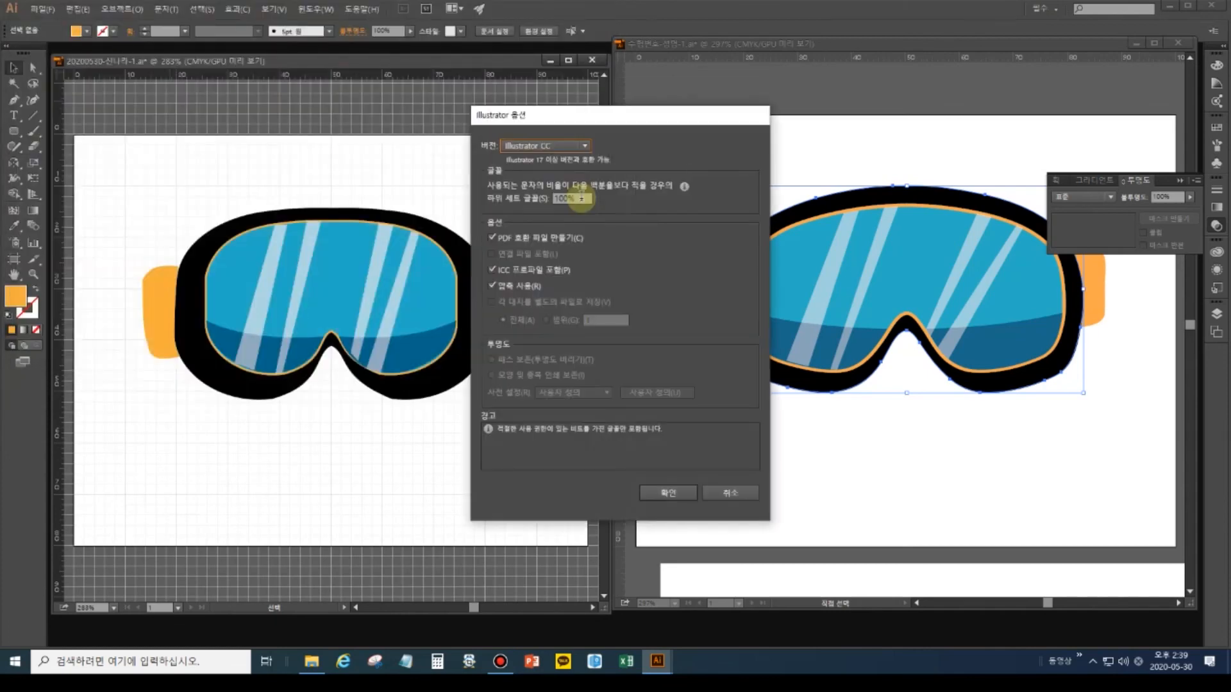
click(660, 490)
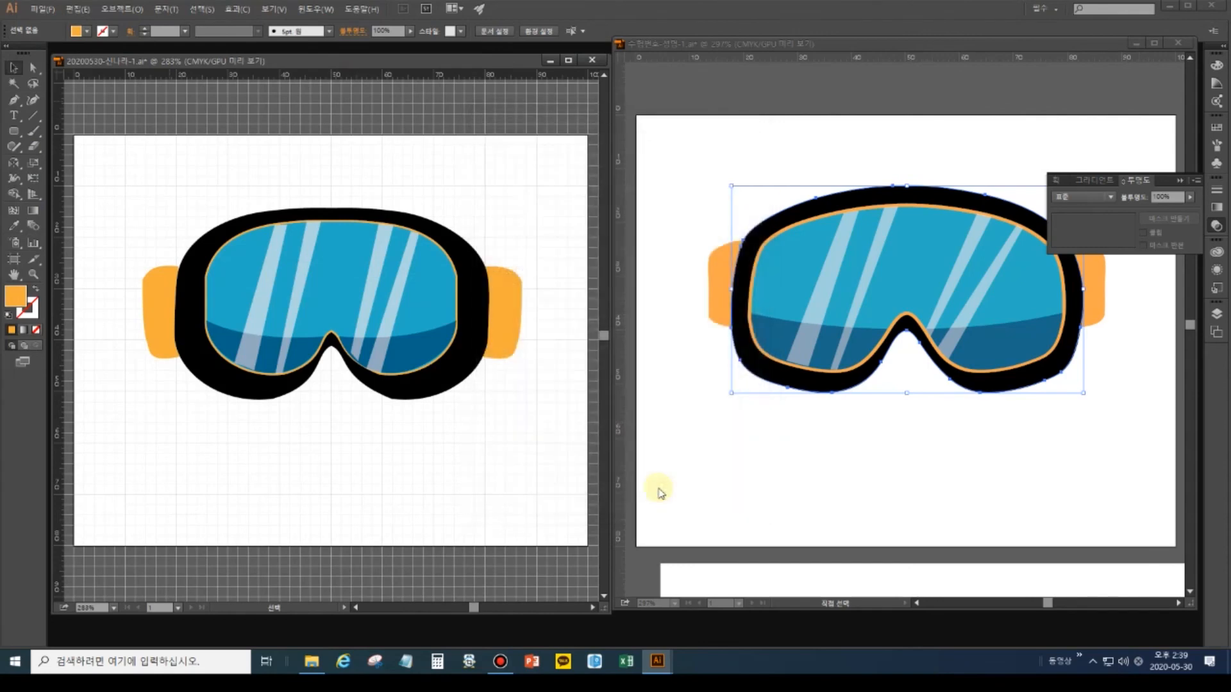